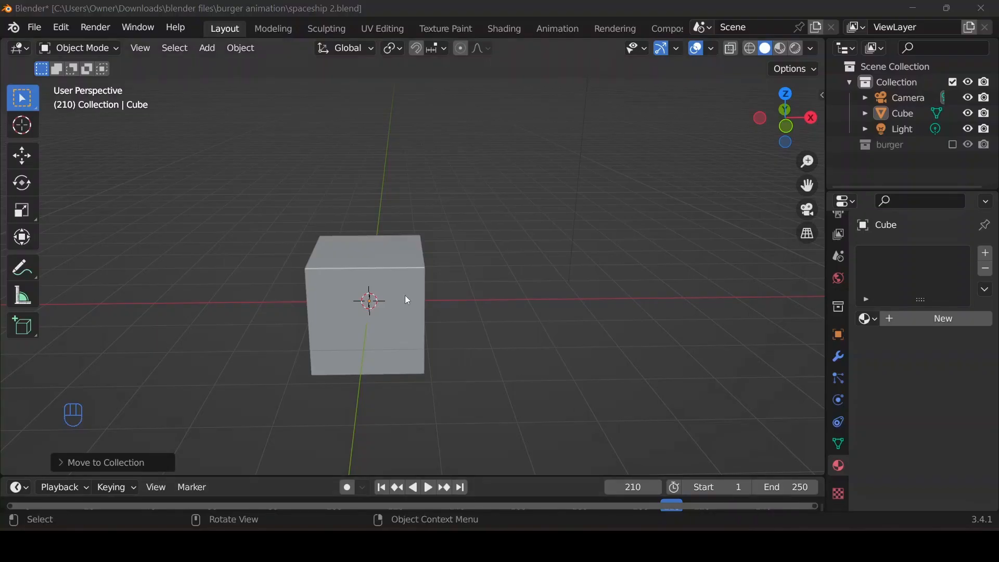
Delete all the default objects from the scene: the cube, camera and light
scroll(408, 300, "down", 6)
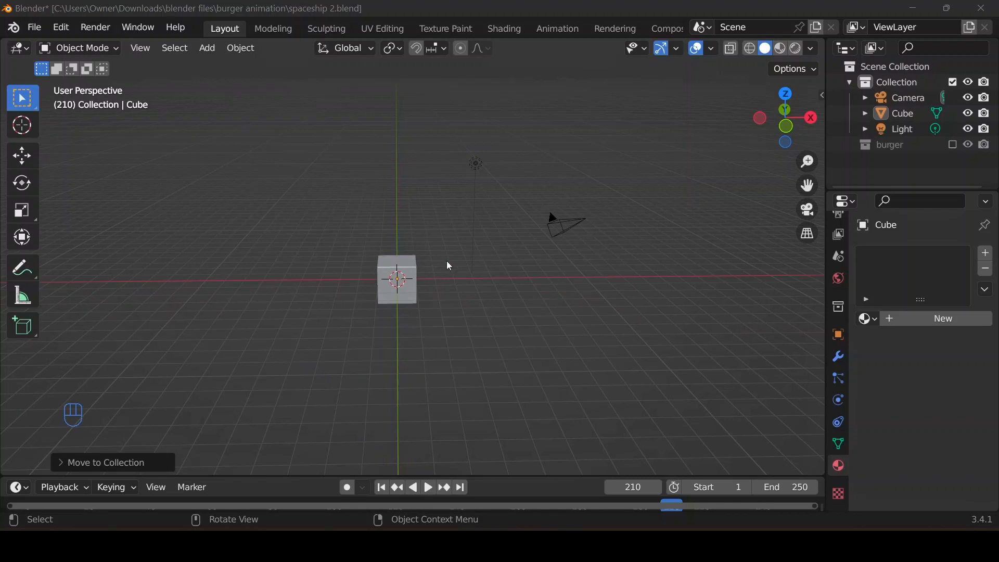
key("a")
key("Delete")
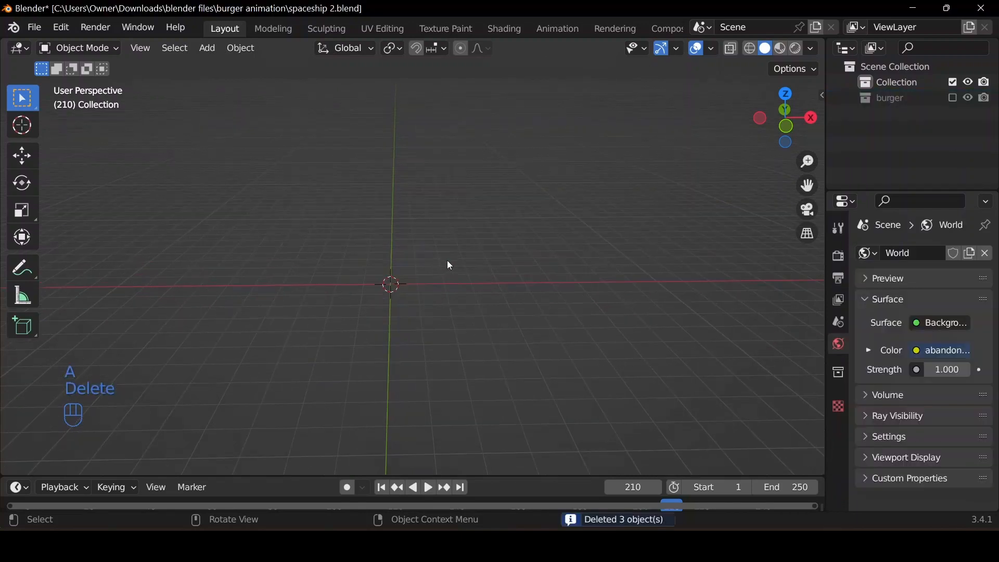
Add a mesh plane at the origin and scale it by 10
key("shift+a")
mouse_move(451, 265)
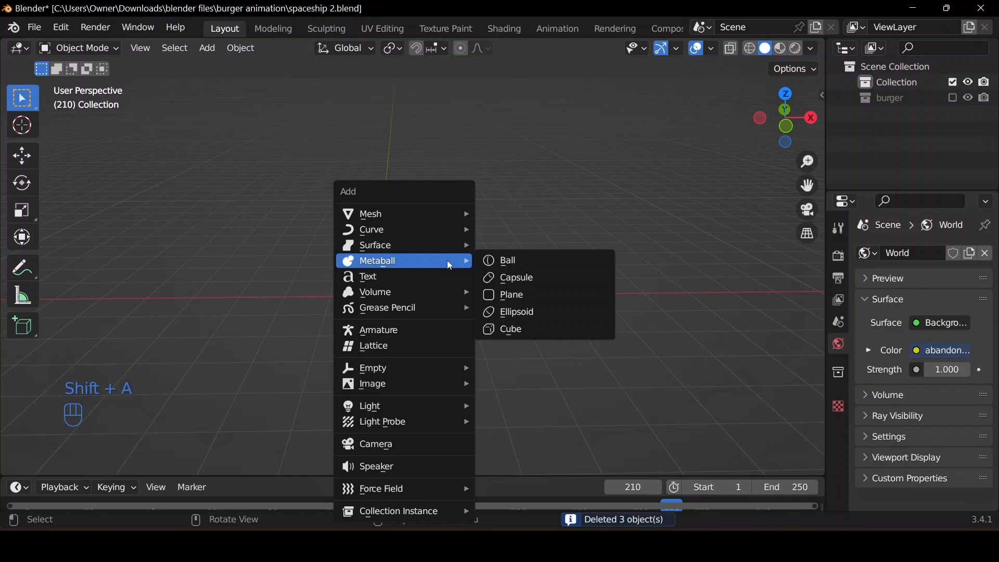
mouse_move(397, 210)
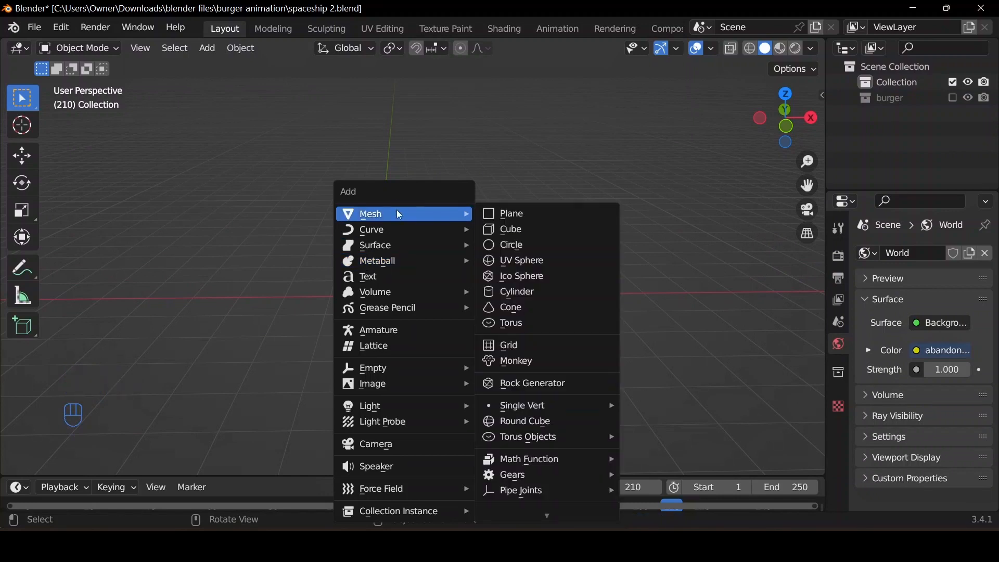
left_click(499, 214)
type("s10")
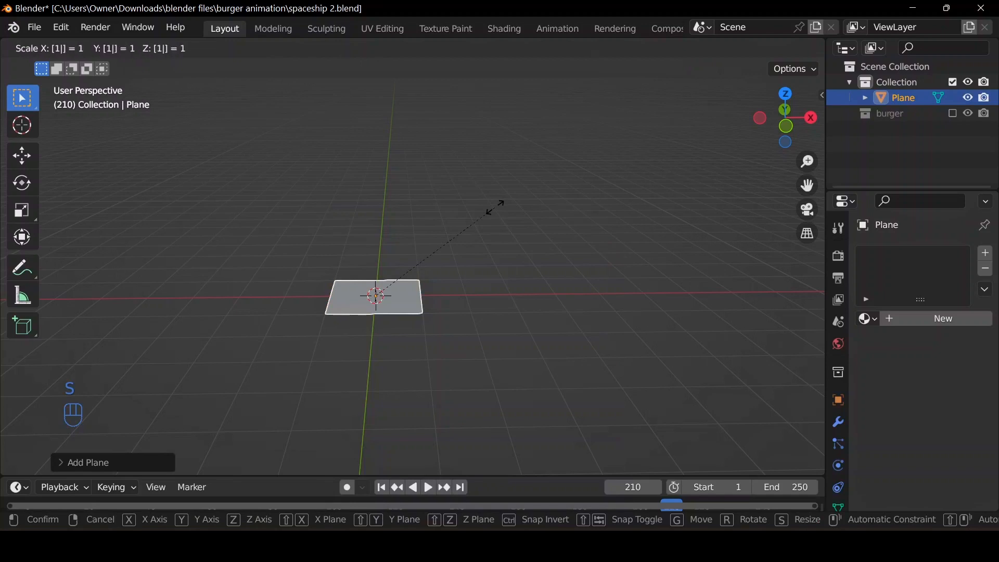
key("Return")
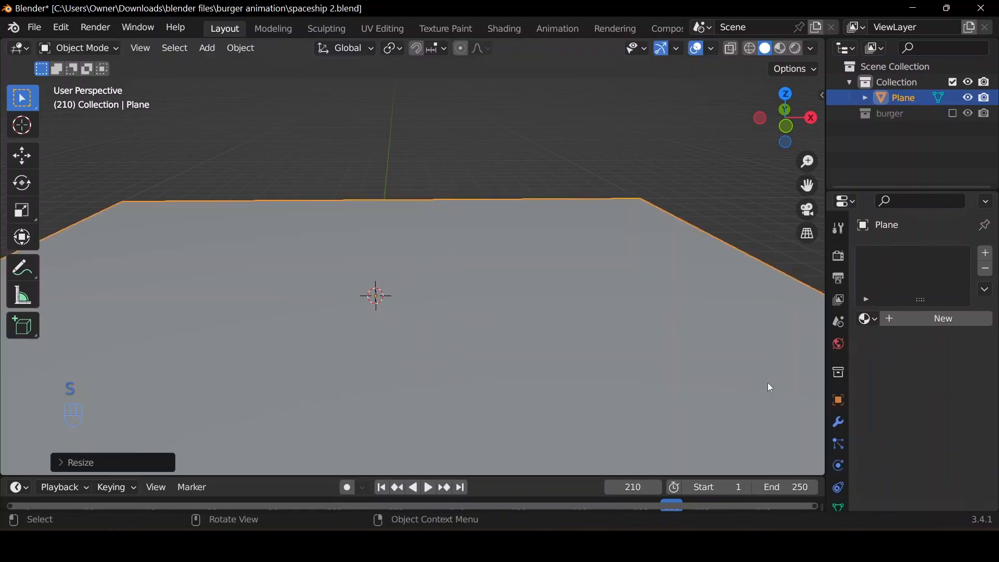
Add a Solidify modifier to the plane and set its thickness to 0.05 m
left_click(839, 422)
left_click(886, 255)
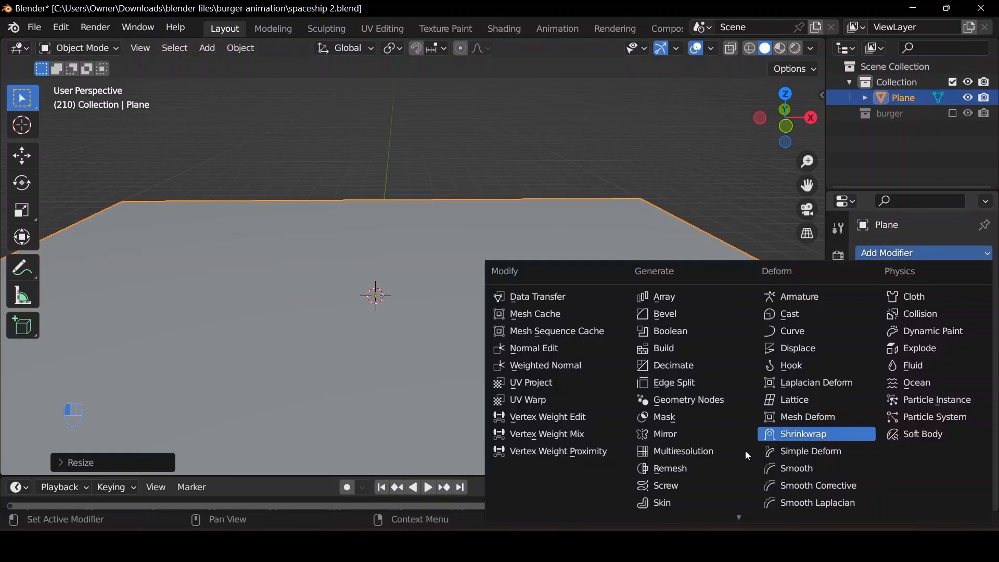
scroll(704, 505, "down", 1)
left_click(701, 504)
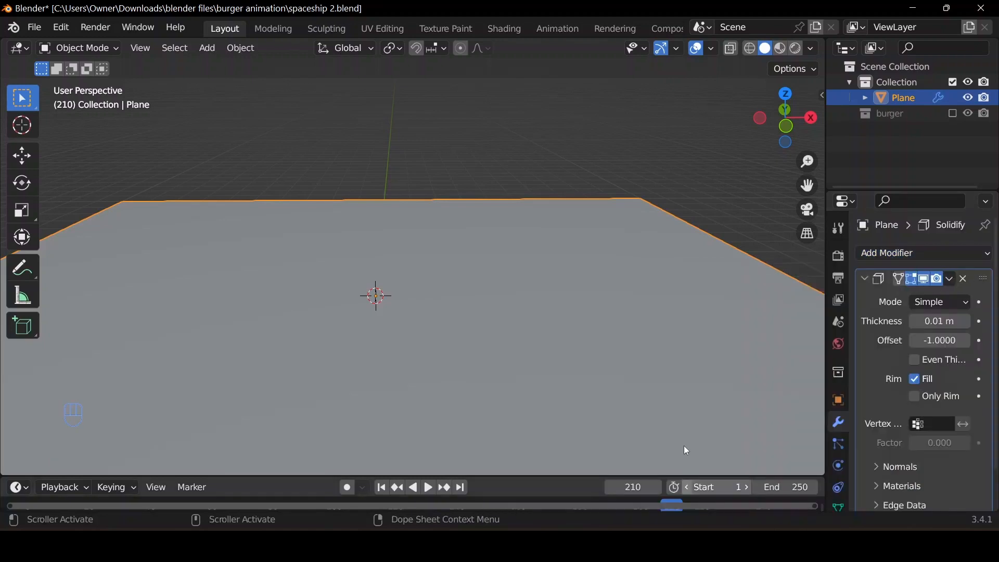
scroll(678, 401, "up", 2)
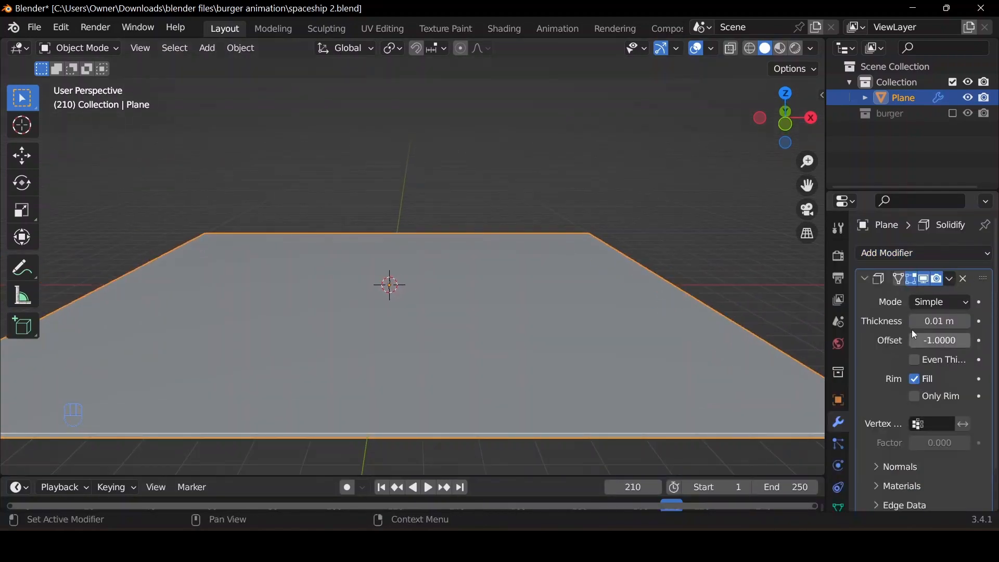
left_click_drag(940, 321, 950, 321)
scroll(636, 324, "down", 3)
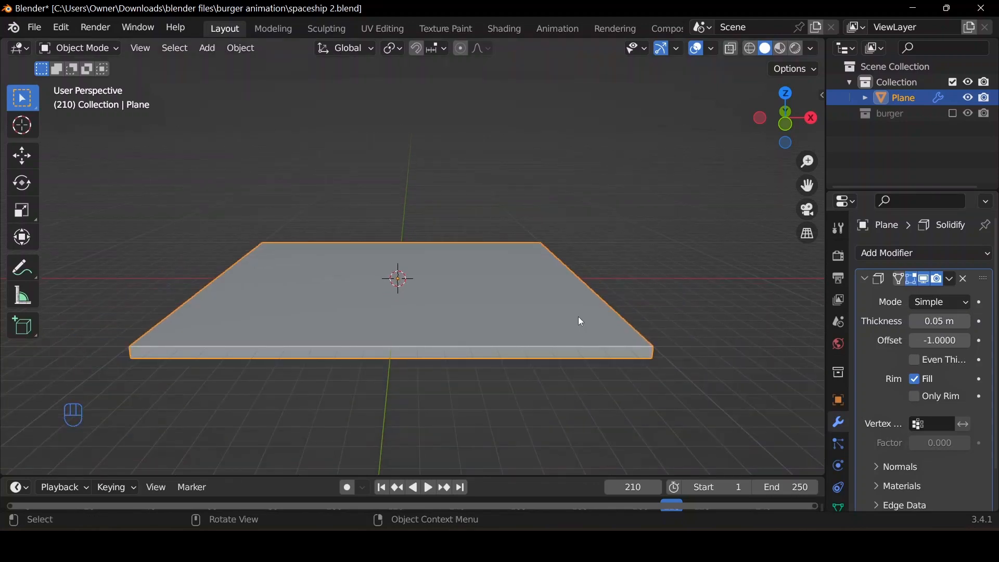
Add a mesh cube at the centre of the plane
middle_click_drag(579, 326, 590, 353)
scroll(591, 354, "up", 2)
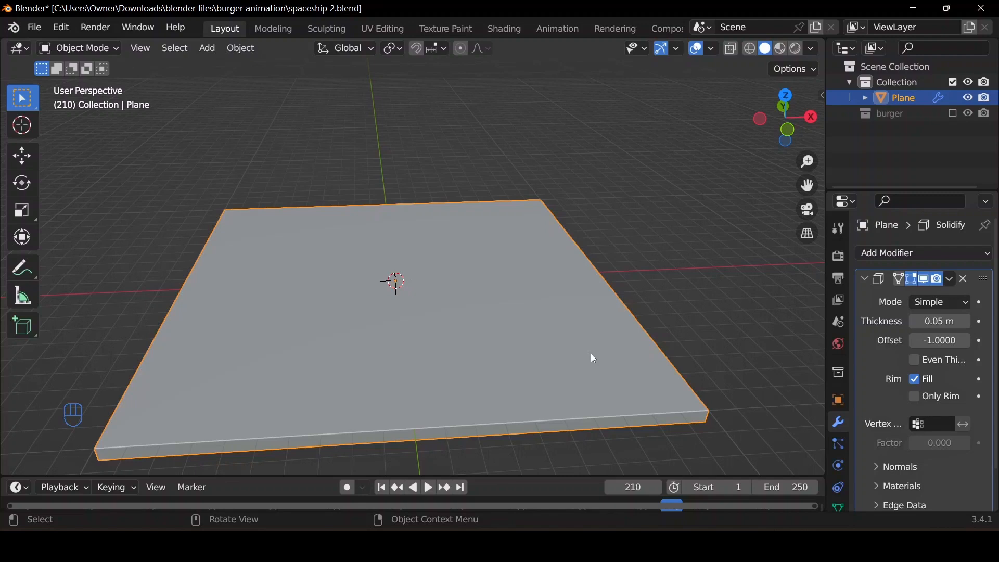
key("shift+a")
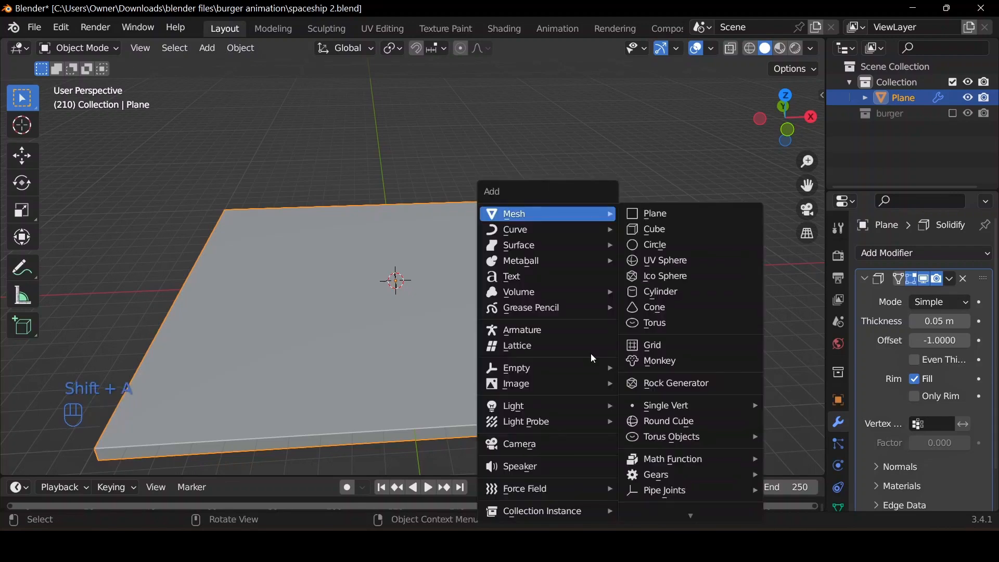
mouse_move(553, 213)
left_click(645, 230)
scroll(512, 251, "up", 5)
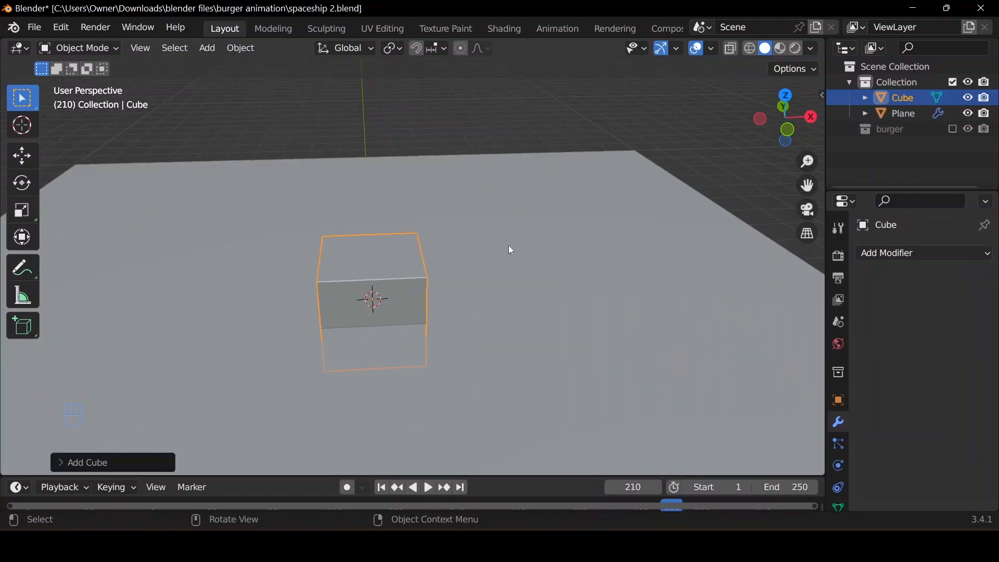
Scale the cube by 2 and apply its scale
key("s")
key("2")
key("Return")
scroll(489, 260, "down", 4)
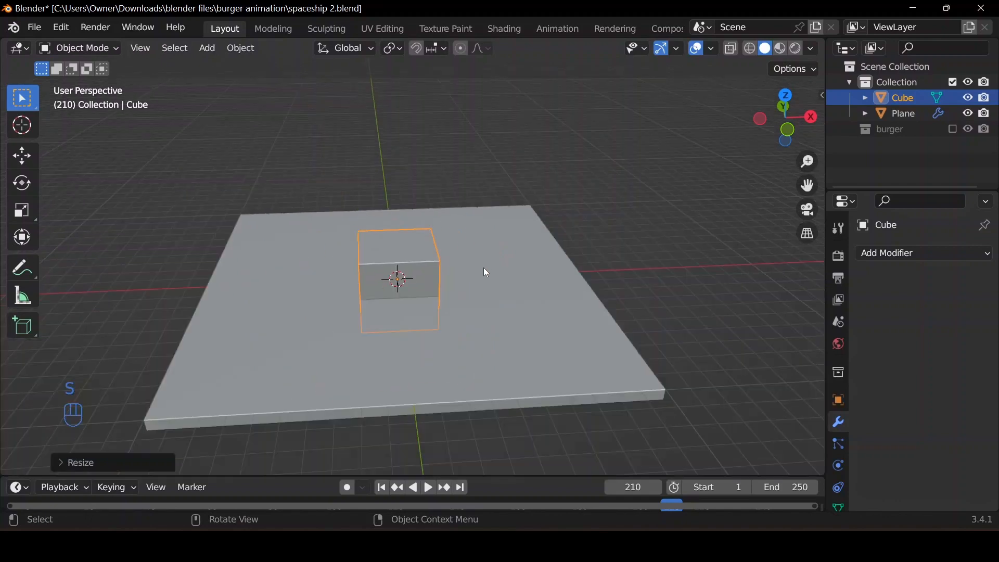
scroll(487, 272, "up", 3)
middle_click_drag(437, 290, 467, 294)
key("q")
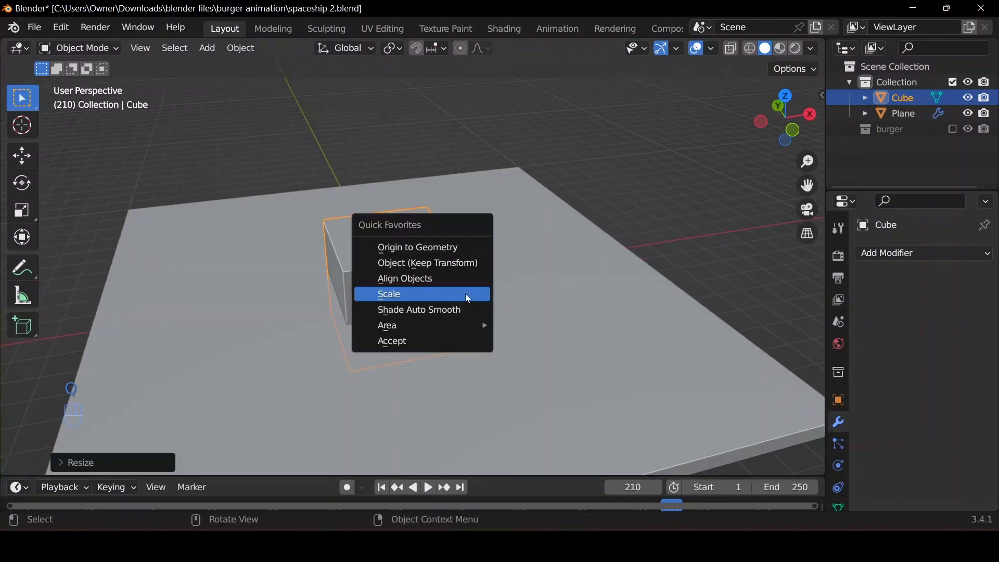
left_click(469, 298)
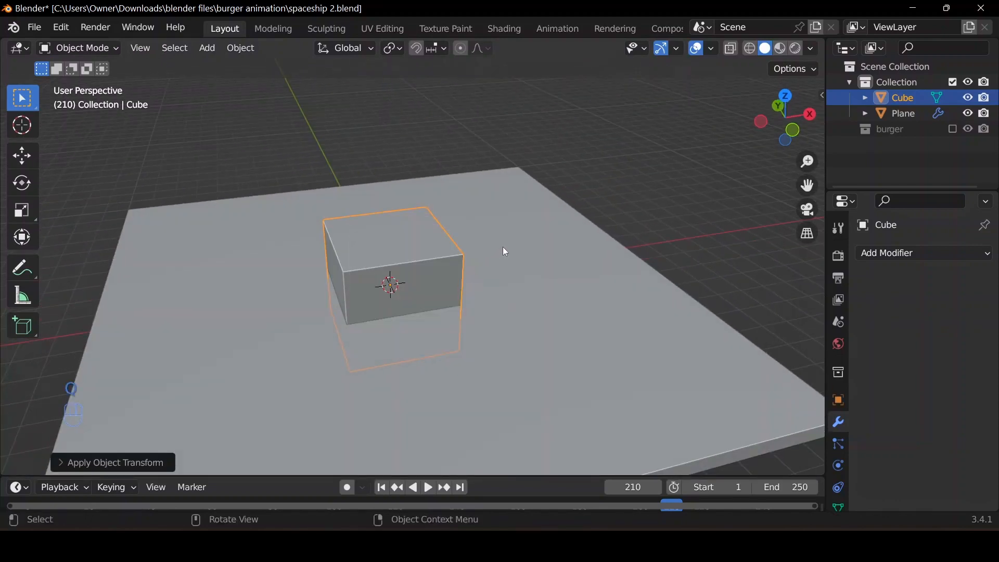
Flatten the cube along the Z axis to about a third of its height and apply its scale
key("s")
key("z")
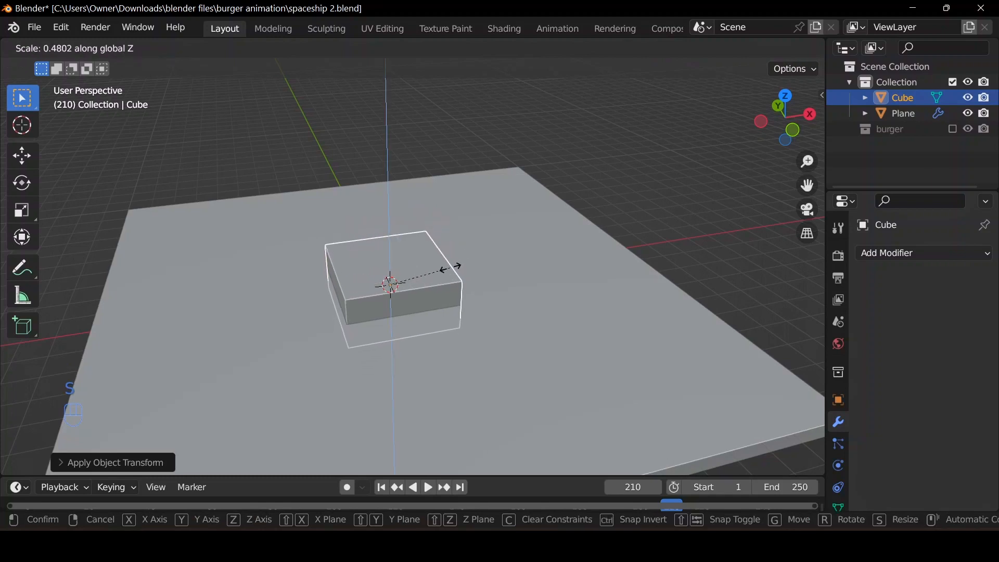
left_click(436, 278)
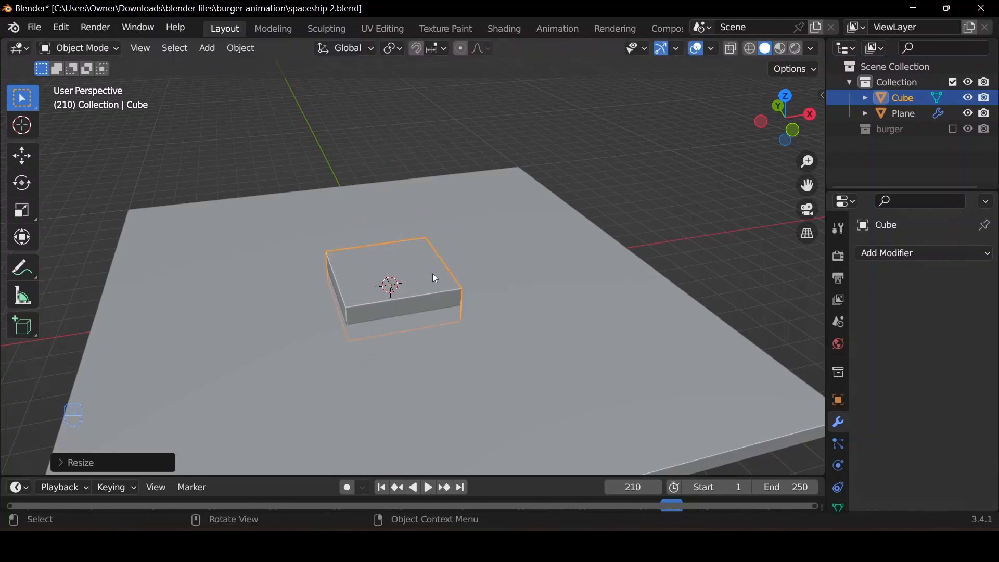
key("q")
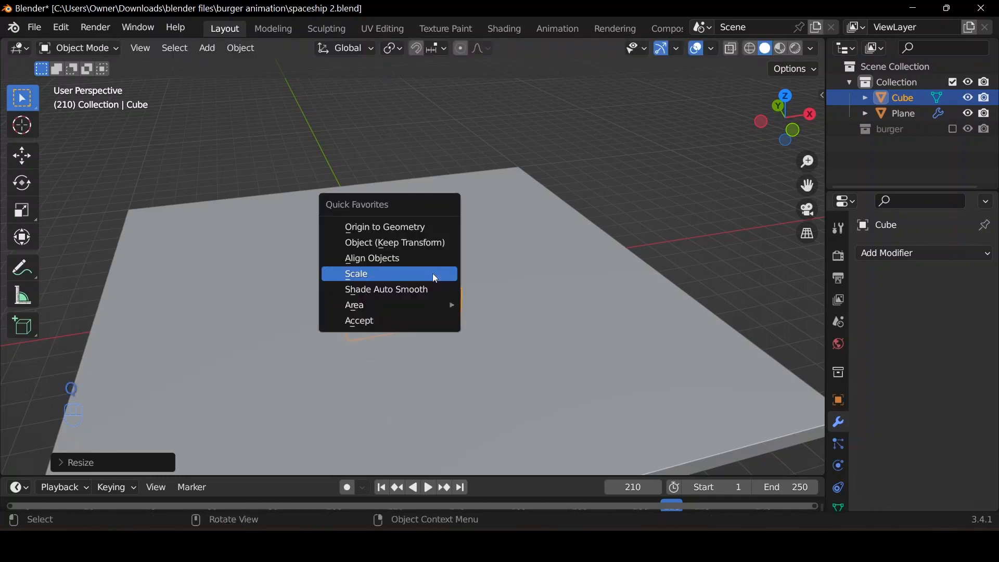
left_click(432, 273)
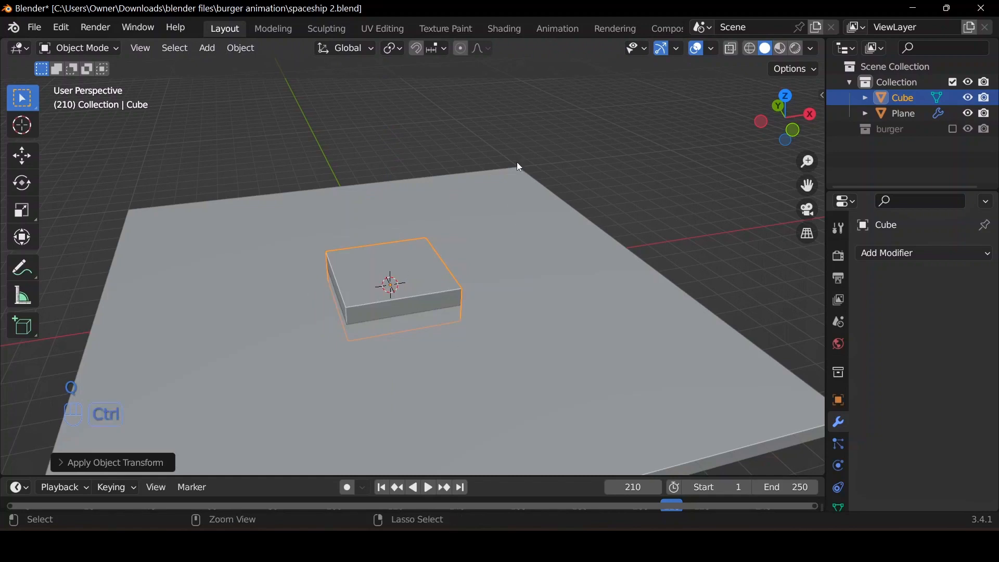
key("ctrl+a")
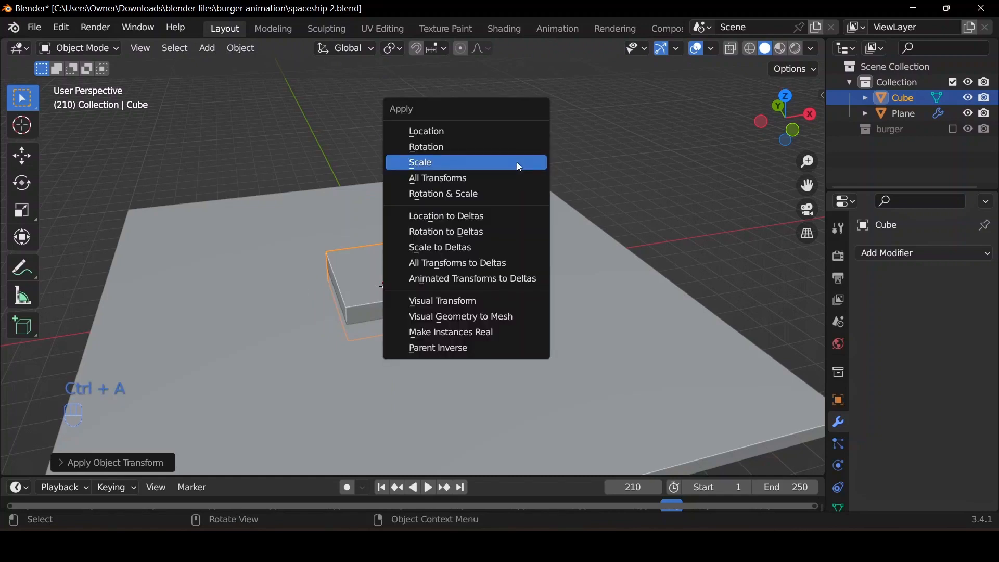
left_click(518, 162)
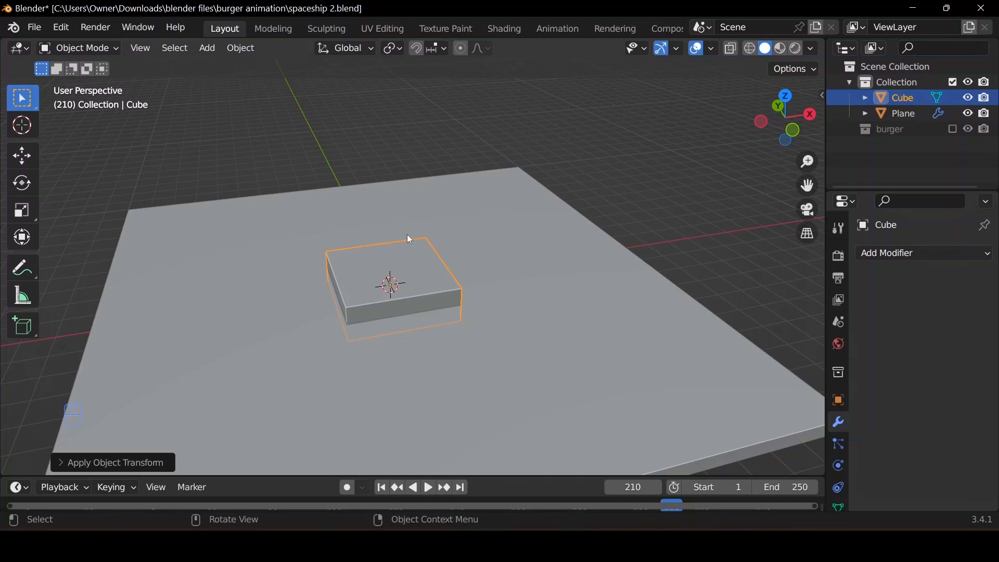
Raise the flattened cube along the Z axis so that most of it stands above the plane
middle_click_drag(407, 234, 456, 320)
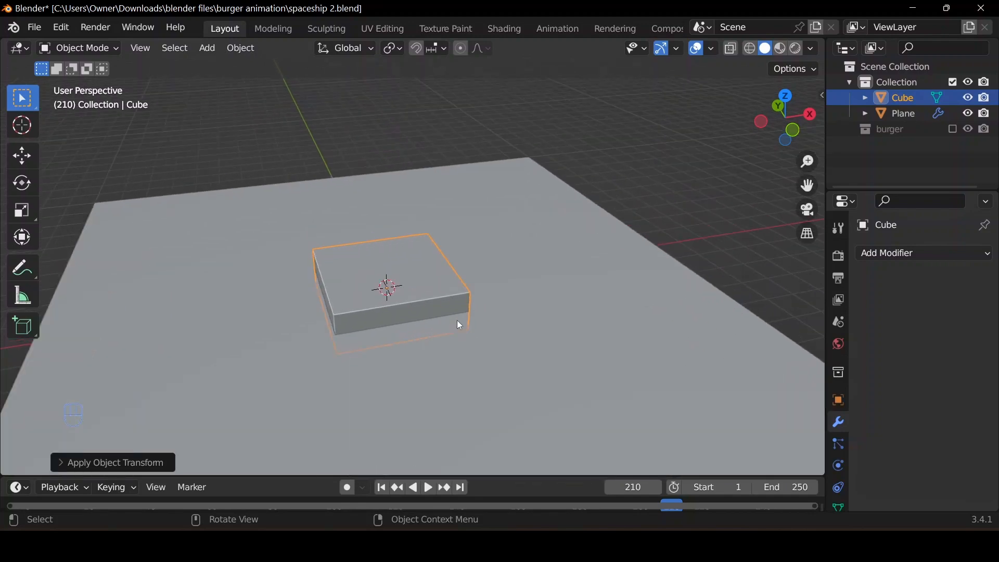
key("g")
key("z")
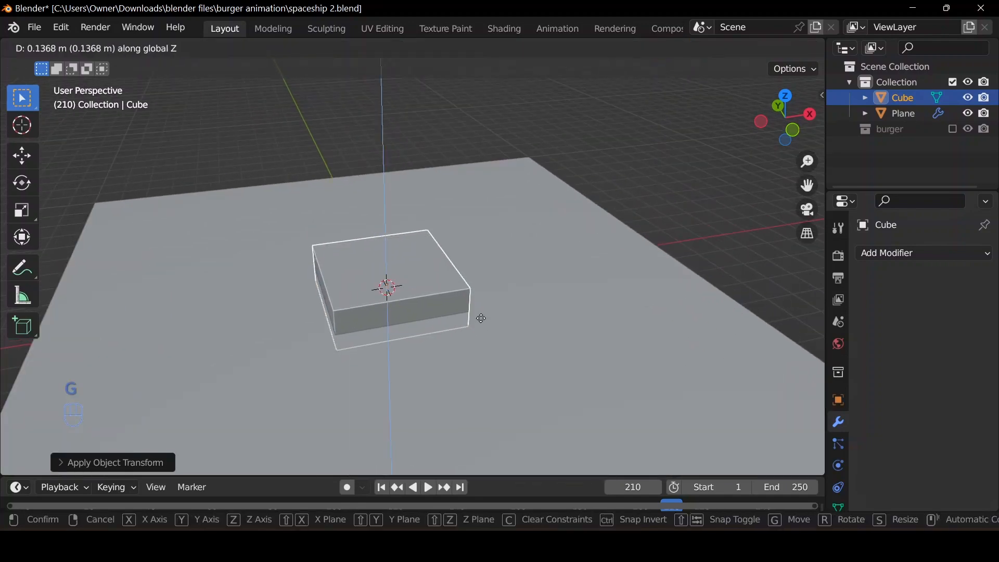
left_click(482, 320)
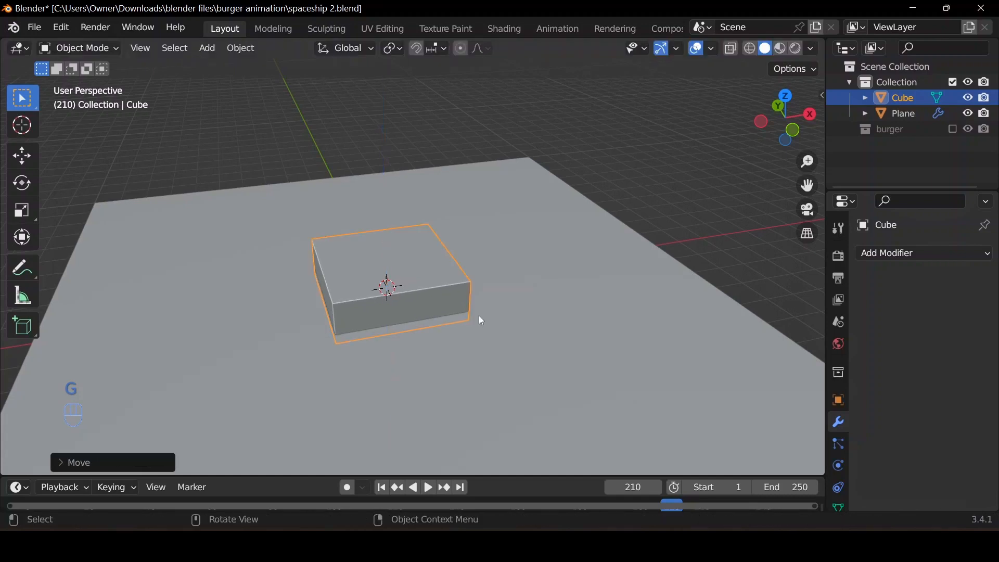
Enlarge the flattened cube uniformly by about 1.2 and apply its scale
key("s")
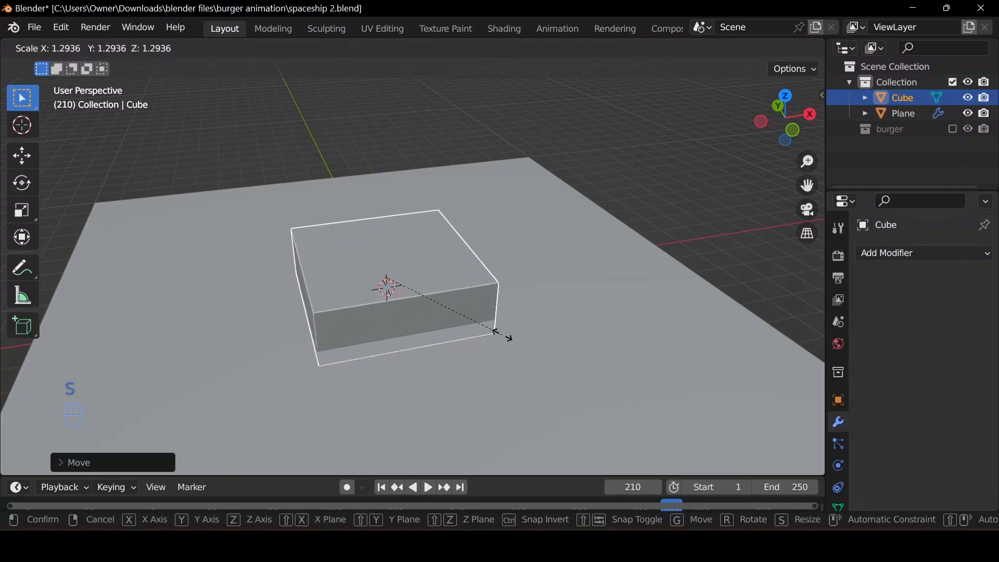
left_click(494, 336)
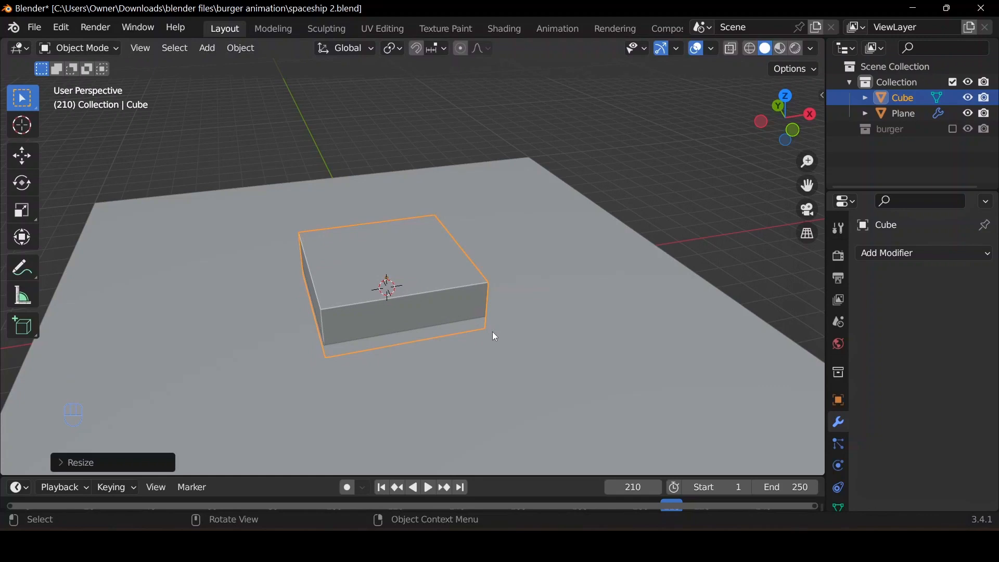
key("q")
left_click(492, 331)
scroll(505, 276, "down", 2)
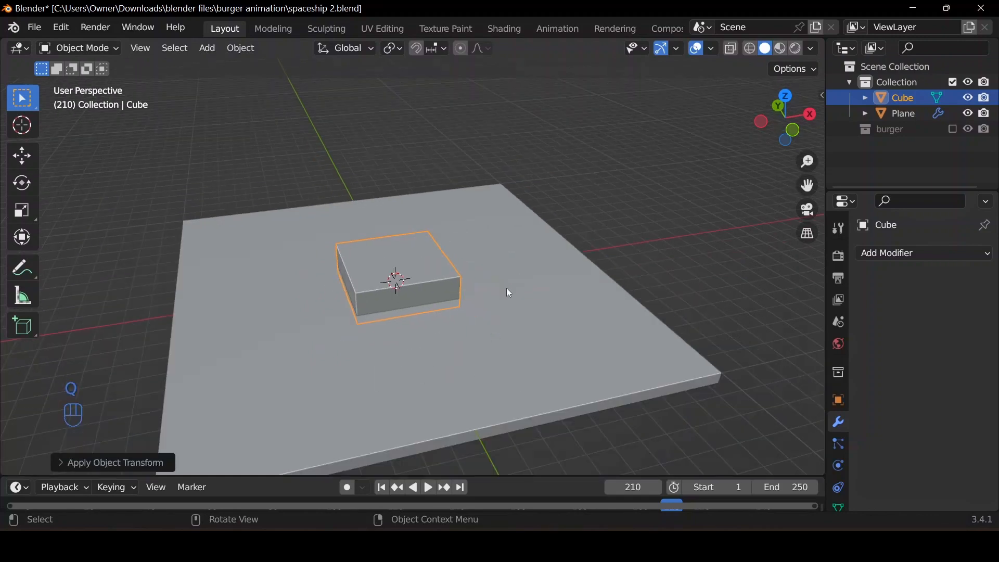
scroll(507, 288, "up", 1)
scroll(477, 325, "down", 2)
scroll(475, 334, "up", 2)
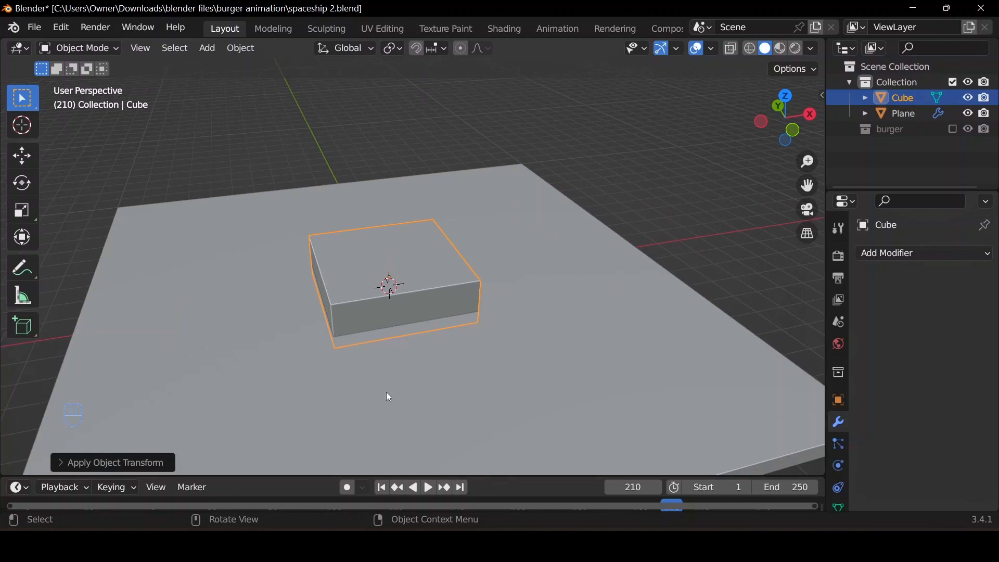
Select the plane together with the cube, keeping the plane active, and show the Bool Tool boolean operations
mouse_move(424, 360)
middle_mouse_down()
mouse_move(461, 279)
mouse_move(473, 299)
mouse_move(440, 348)
middle_mouse_up()
left_click(448, 399, "shift")
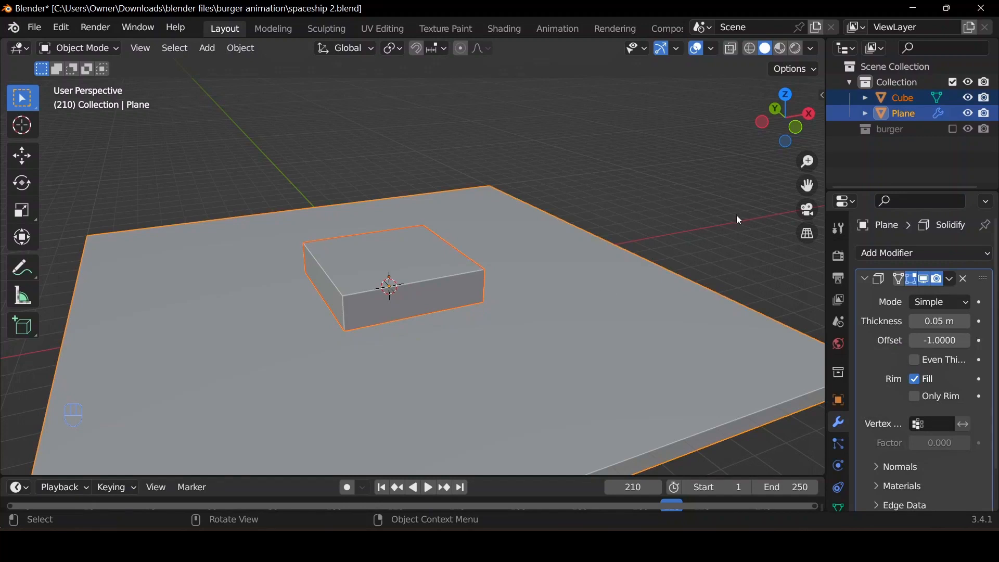
key("n")
left_click(818, 324)
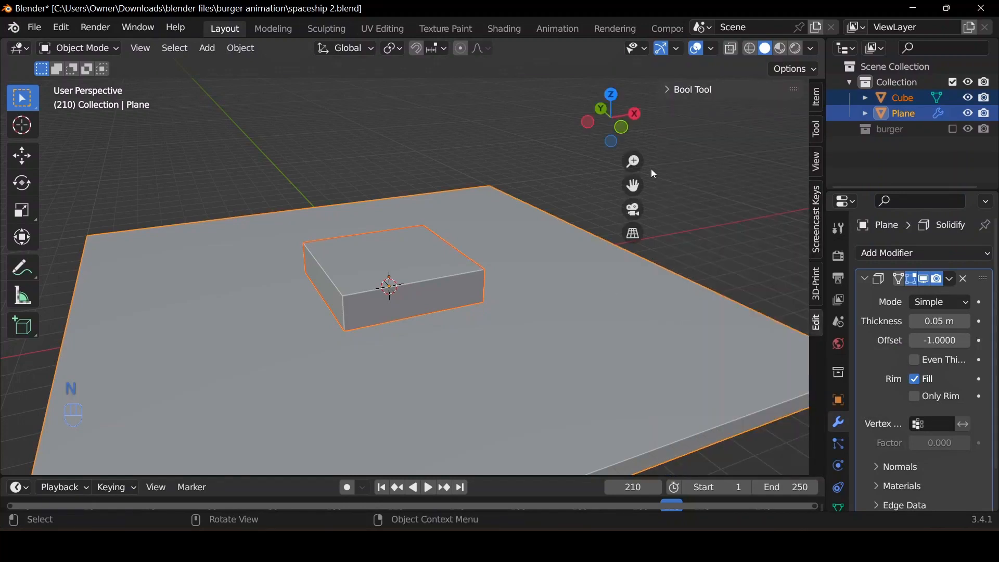
left_click(670, 89)
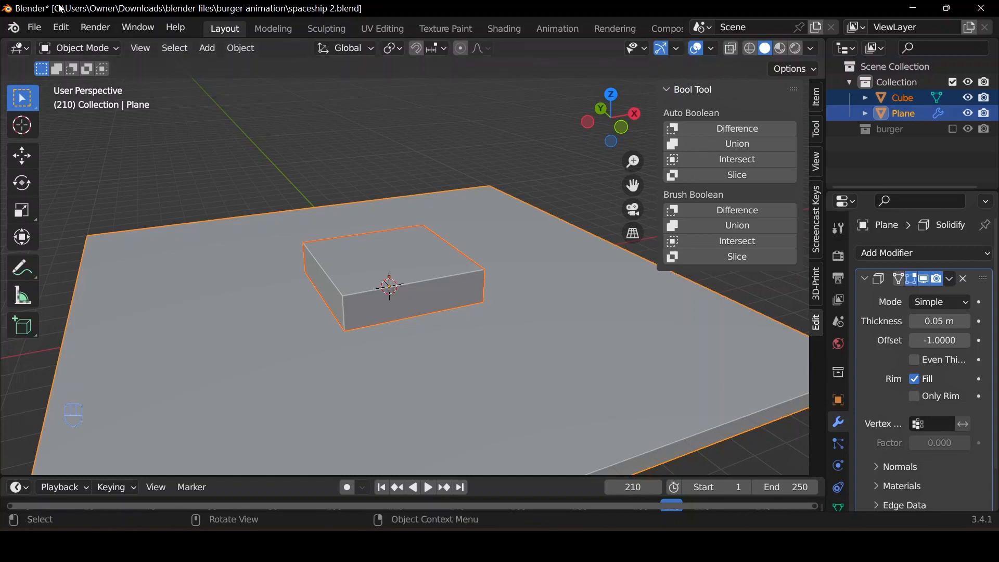
Search the add-ons in the preferences for "boo" to check the Bool Tool add-on
left_click(62, 27)
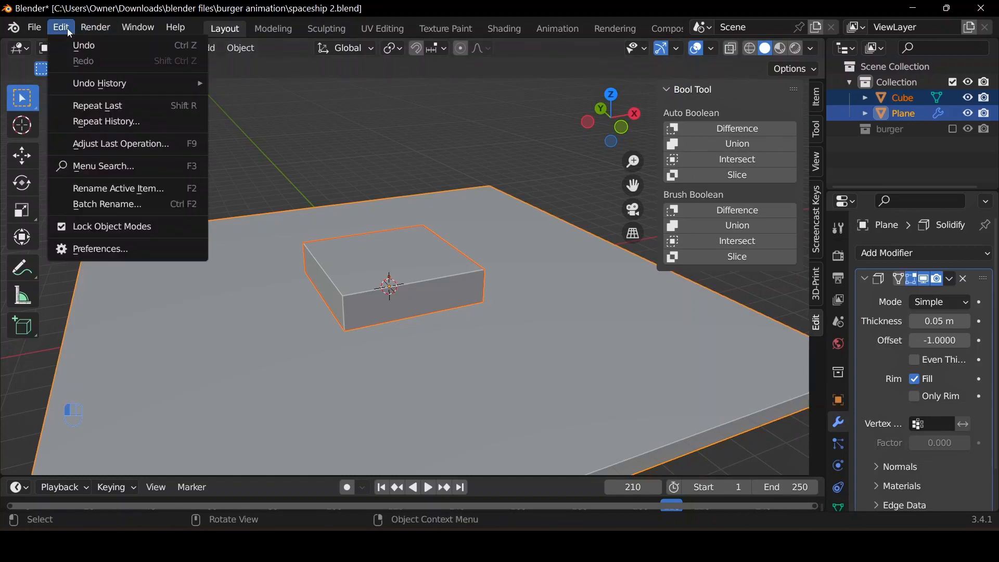
left_click(86, 259)
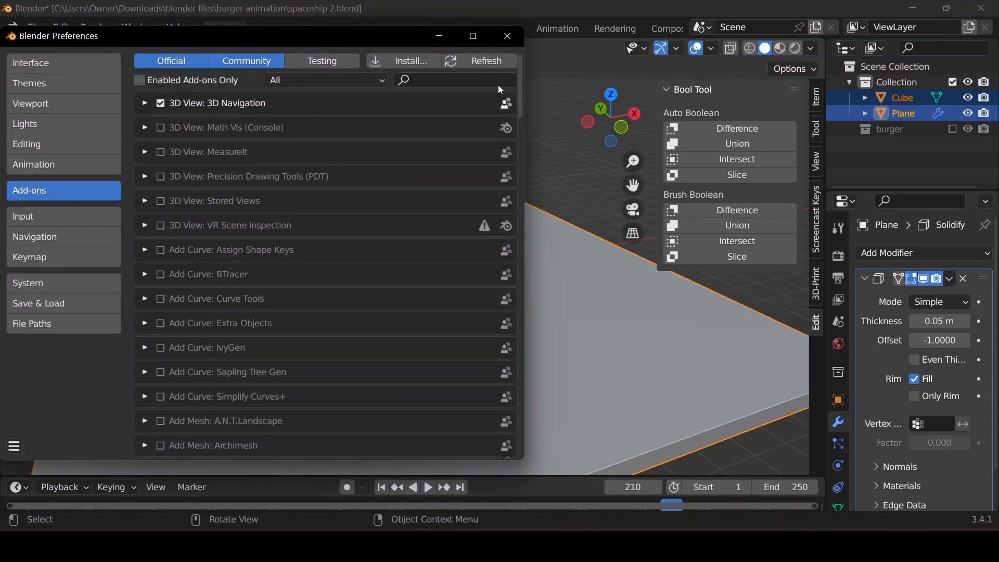
type("boo")
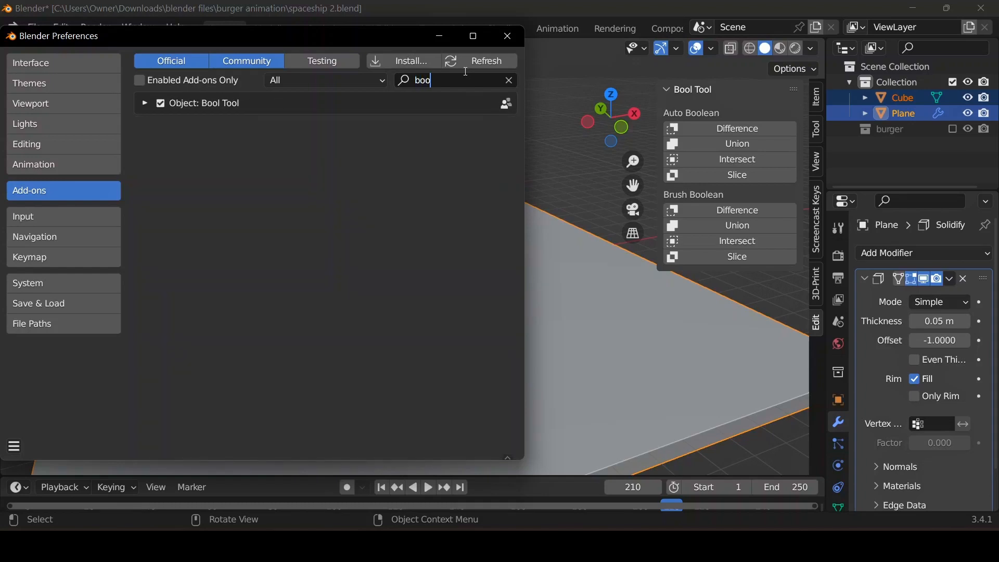
Close the preferences and cut the cube's shape out of the plane with the Brush Boolean Difference
left_click(508, 37)
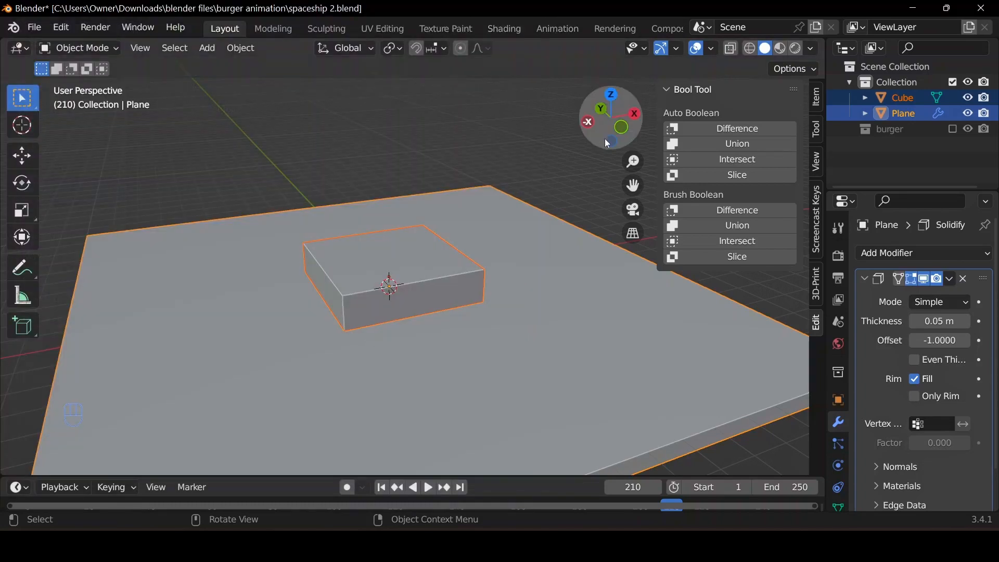
left_click(698, 211)
mouse_move(332, 292)
middle_mouse_down()
mouse_move(299, 290)
mouse_move(363, 295)
middle_mouse_up()
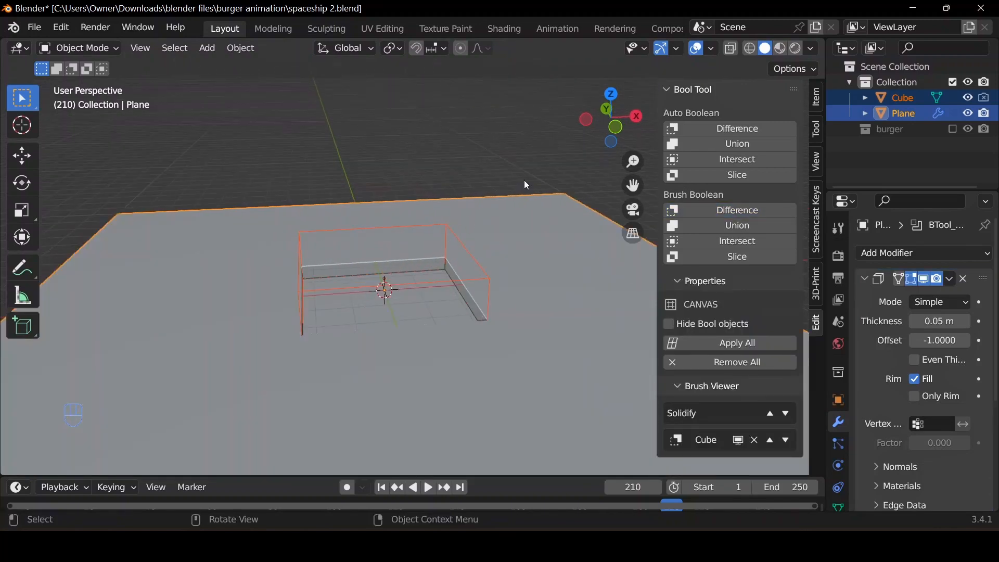
From the top view, add a mesh circle at the plane's centre and enlarge it until it surrounds the square cutout
left_click(611, 93)
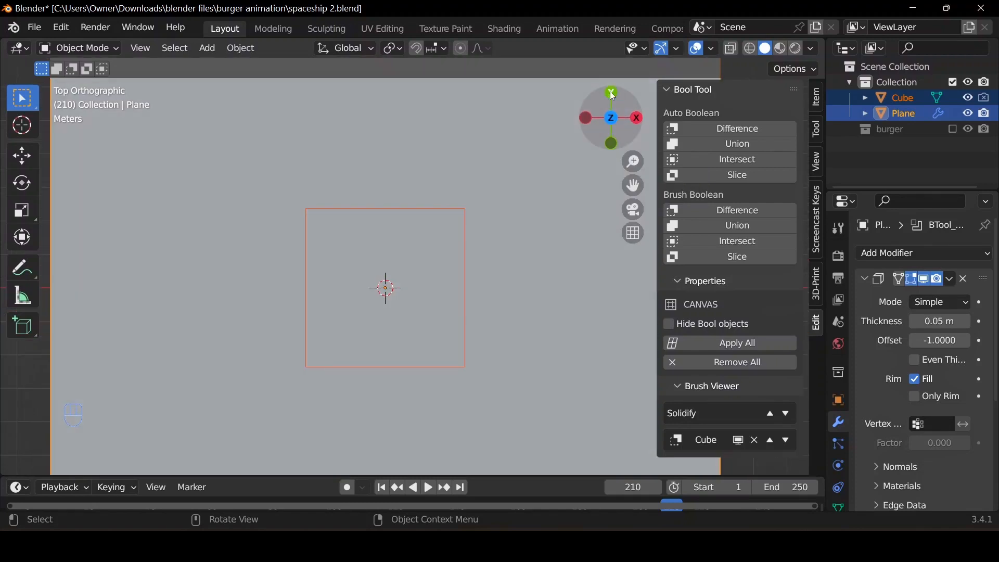
key("n")
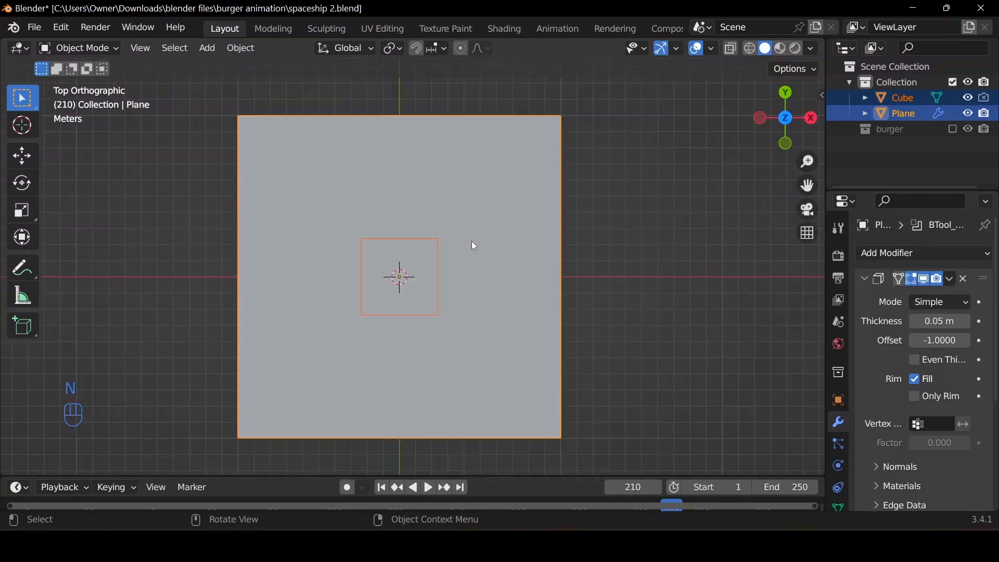
key("shift+a")
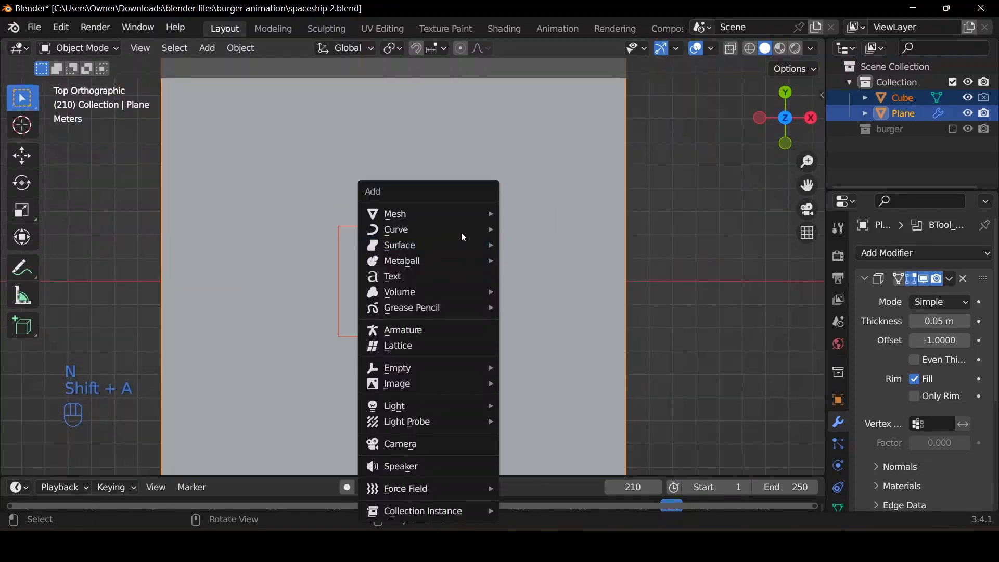
mouse_move(442, 213)
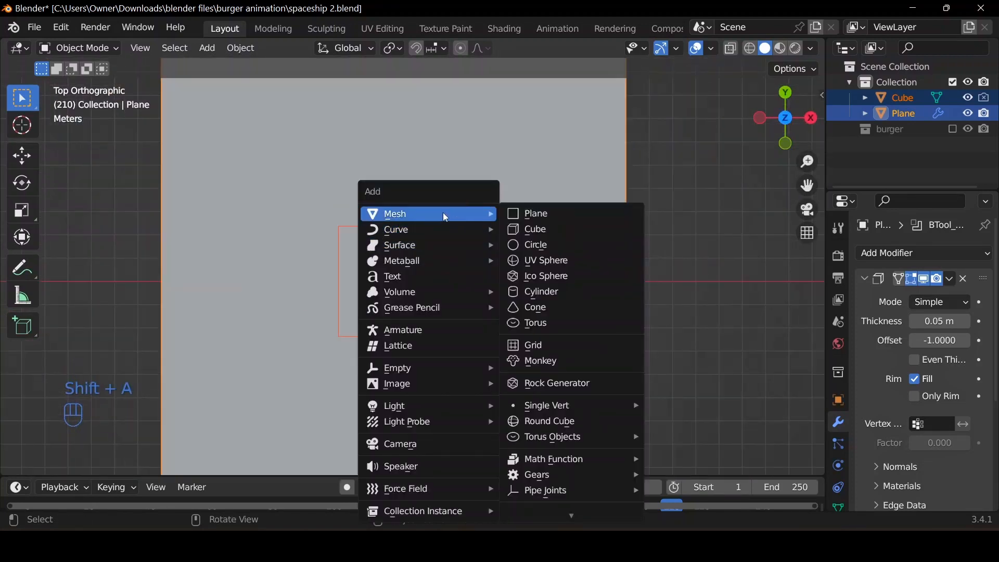
left_click(548, 244)
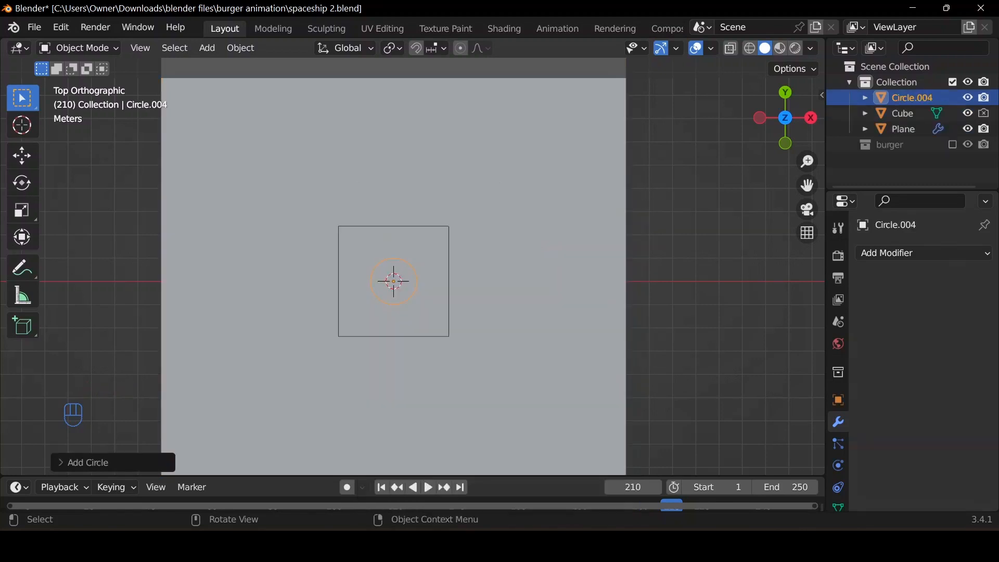
key("s")
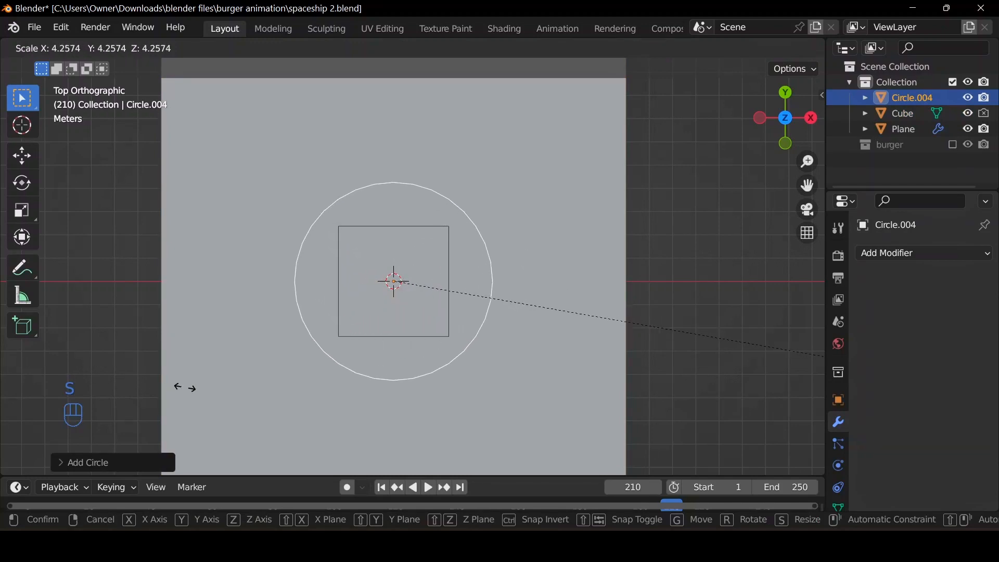
left_click(214, 388)
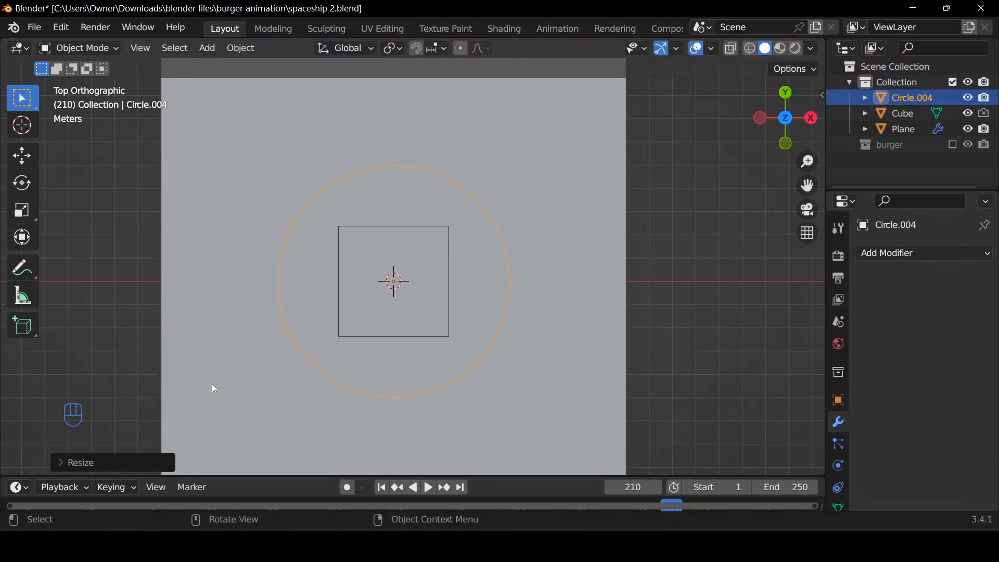
Extrude the circle's edge inward to form a flat ring, scaling the inner edge to roughly three quarters of the outer one
key("Tab")
middle_click_drag(397, 348, 473, 232)
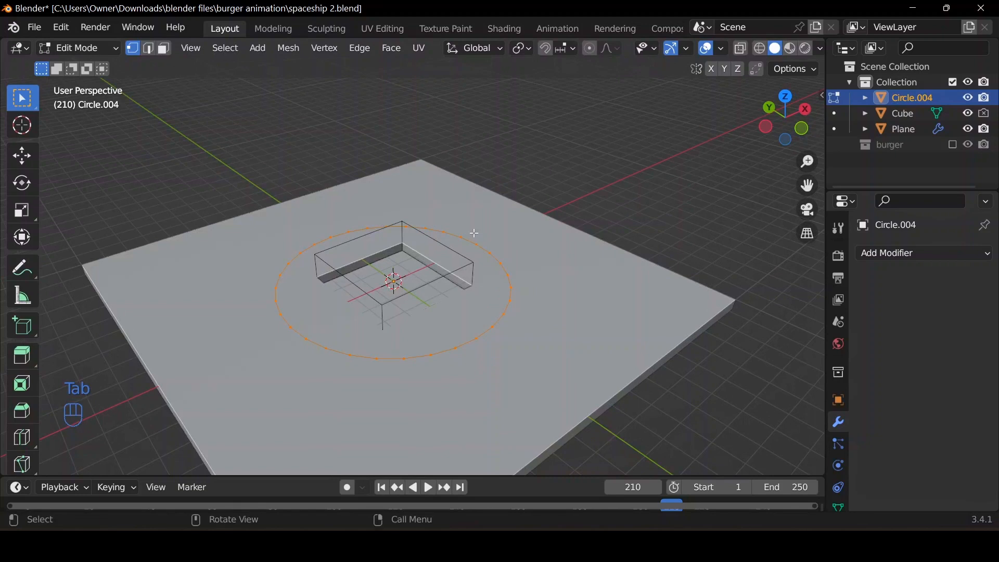
key("e")
left_click(474, 232)
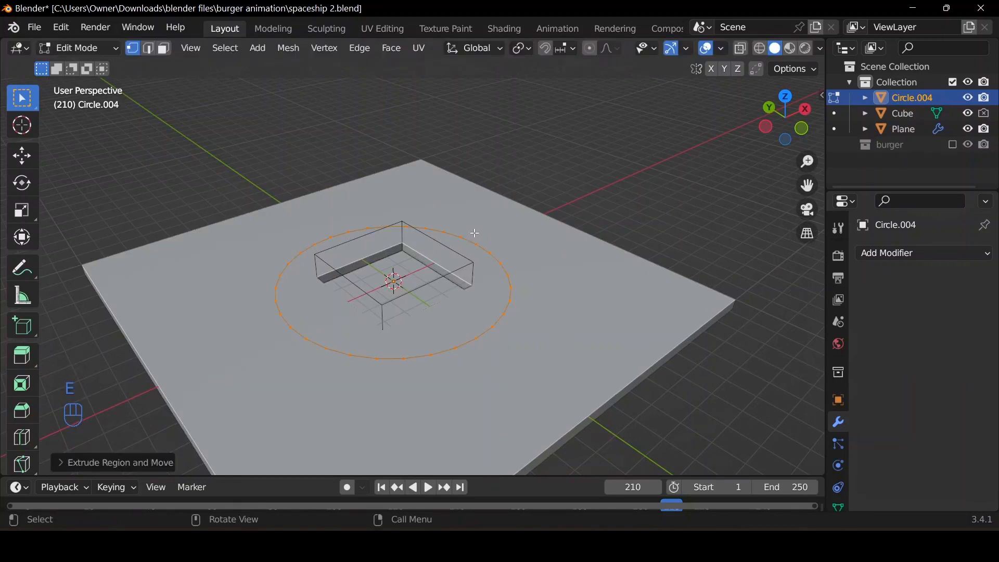
key("s")
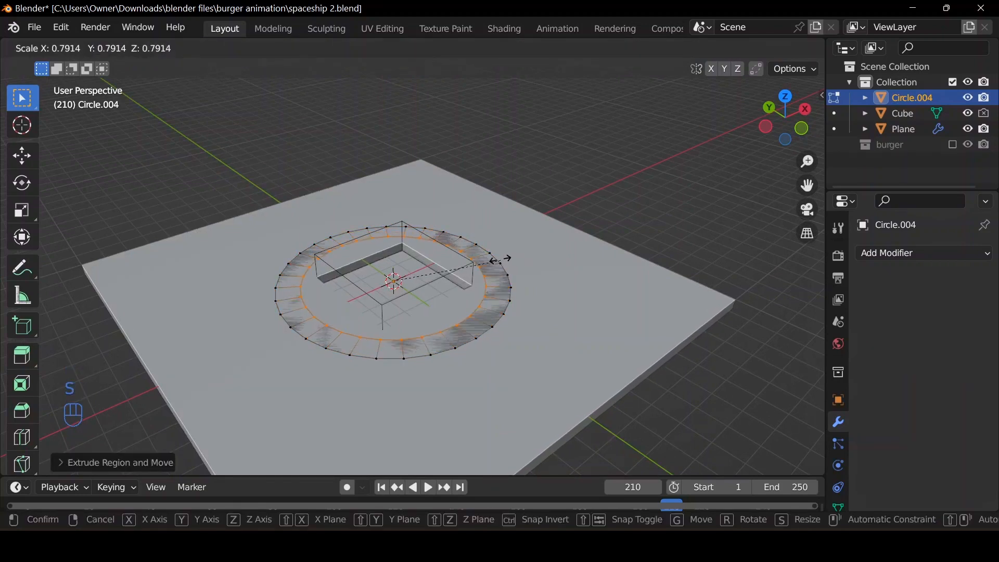
left_click(497, 260)
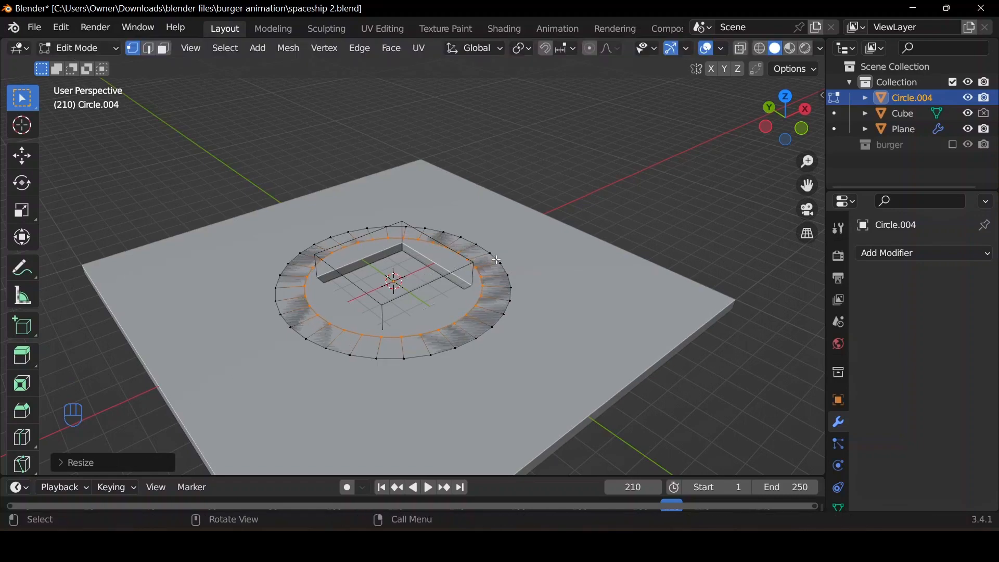
Raise the flat ring along the Z axis so that it sits slightly above the plane
key("Tab")
middle_click_drag(481, 317, 534, 284)
key("g")
key("z")
left_click(539, 270)
Extrude all of the ring's faces along their normal by about 0.6 m to give the ring thickness
key("Tab")
key("a")
key("e")
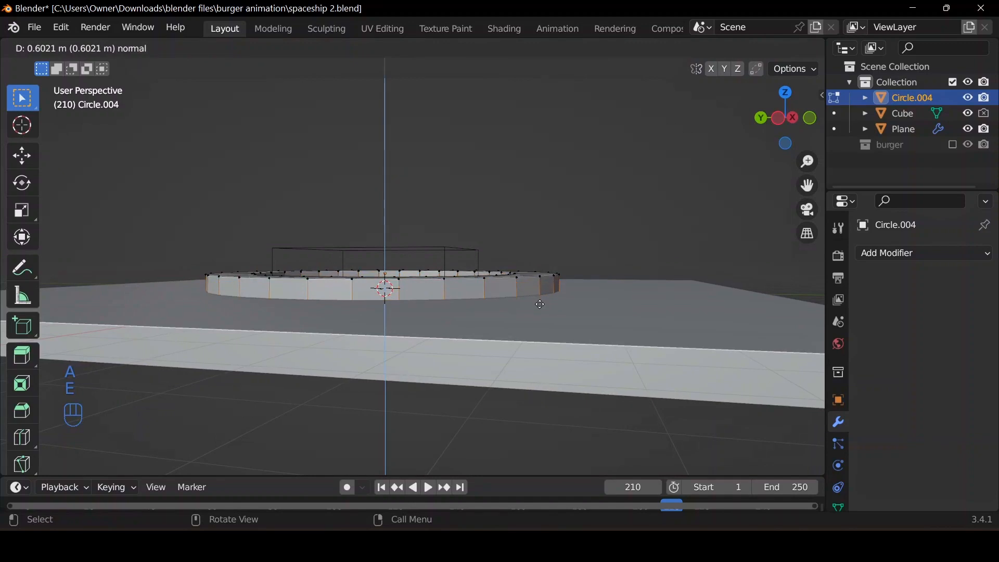
left_click(539, 303)
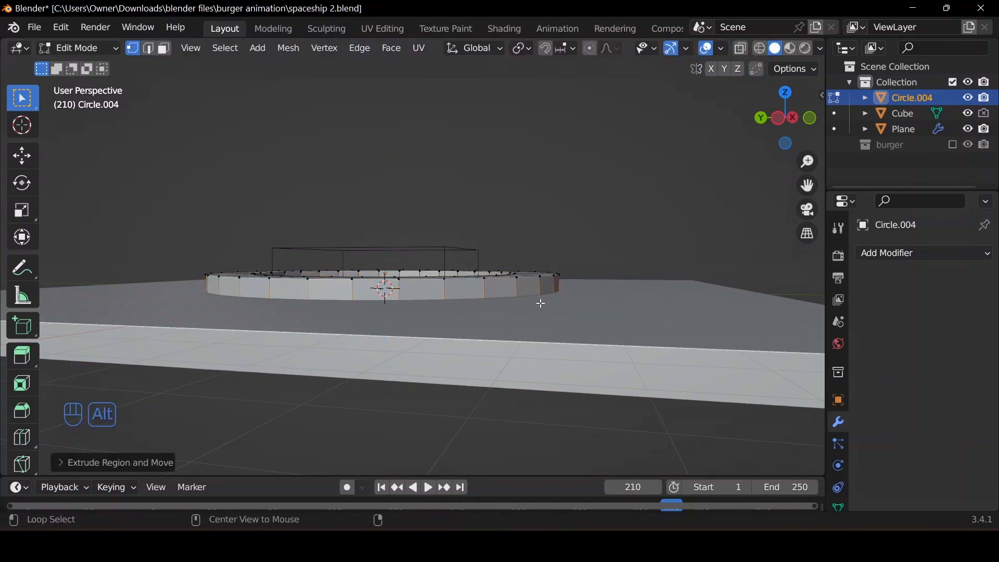
Bevel the ring's lower inner edge loop with a single segment and return to Object Mode
key("alt+z")
left_click(506, 302)
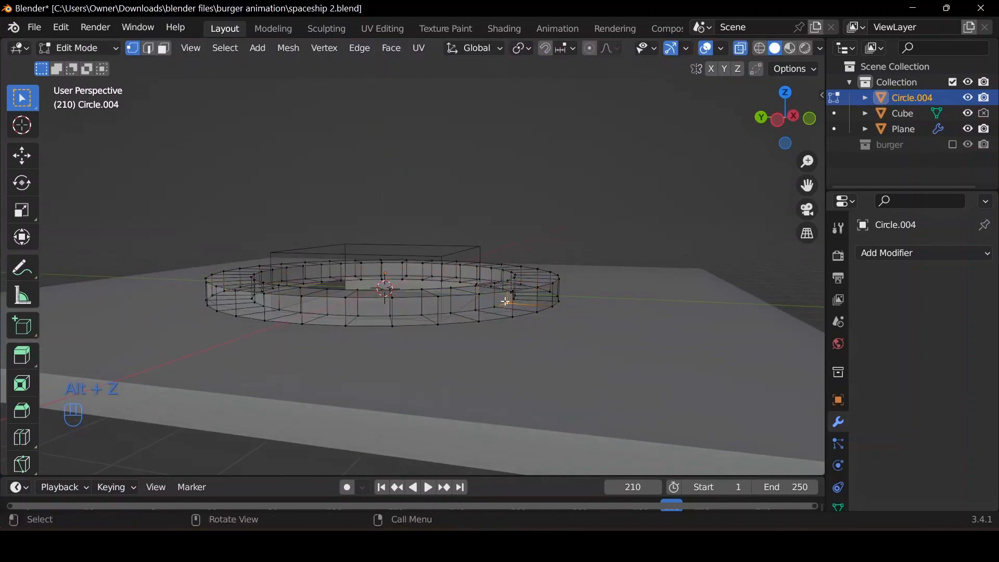
key("2")
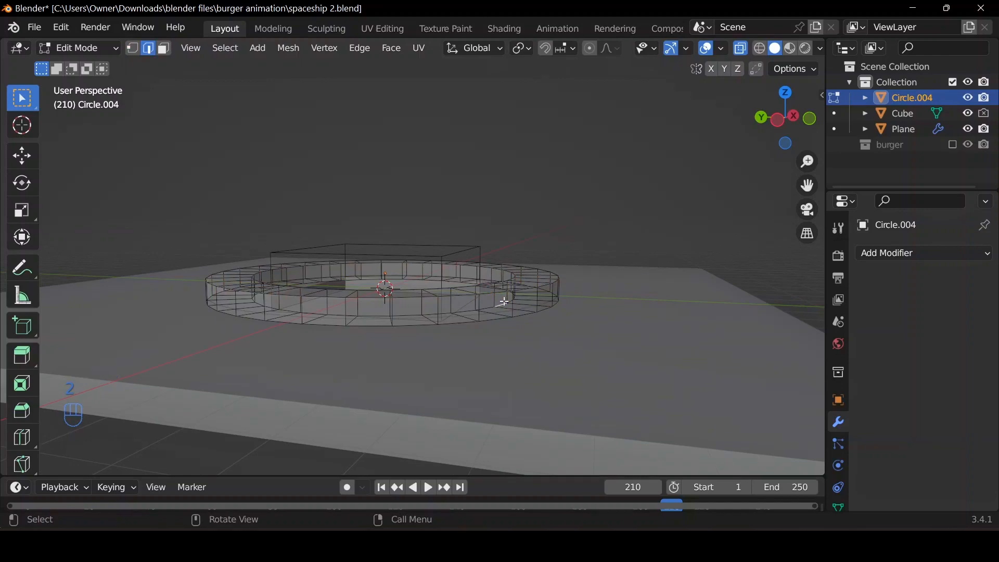
middle_click_drag(505, 302, 348, 331)
left_click(478, 325, "alt")
key("alt+z")
key("alt+z")
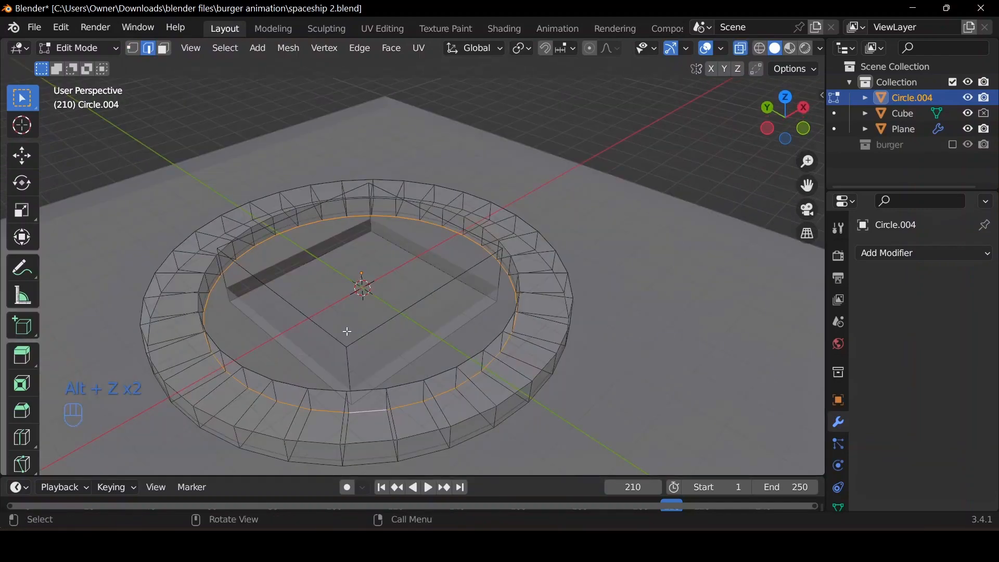
key("ctrl+b")
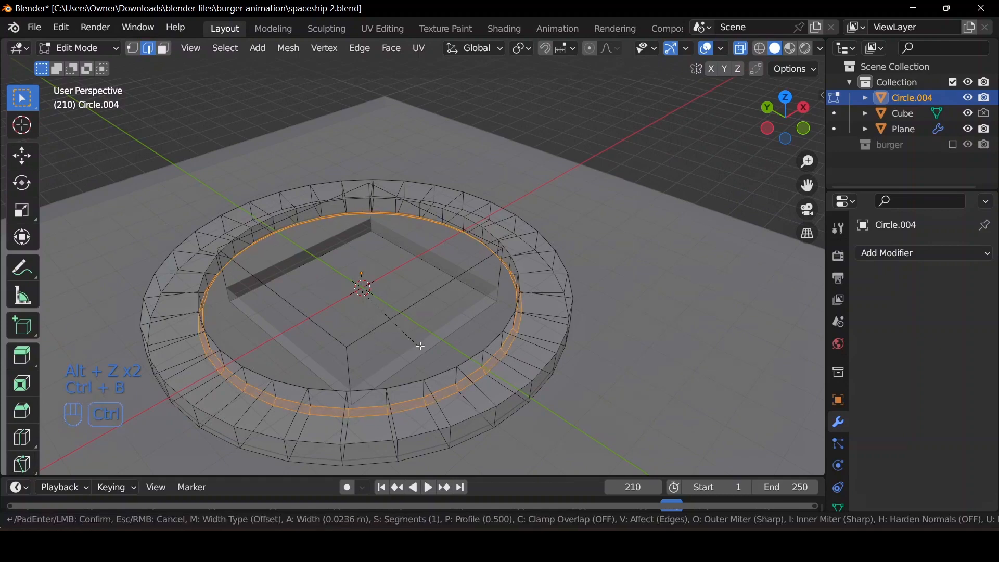
left_click(433, 345)
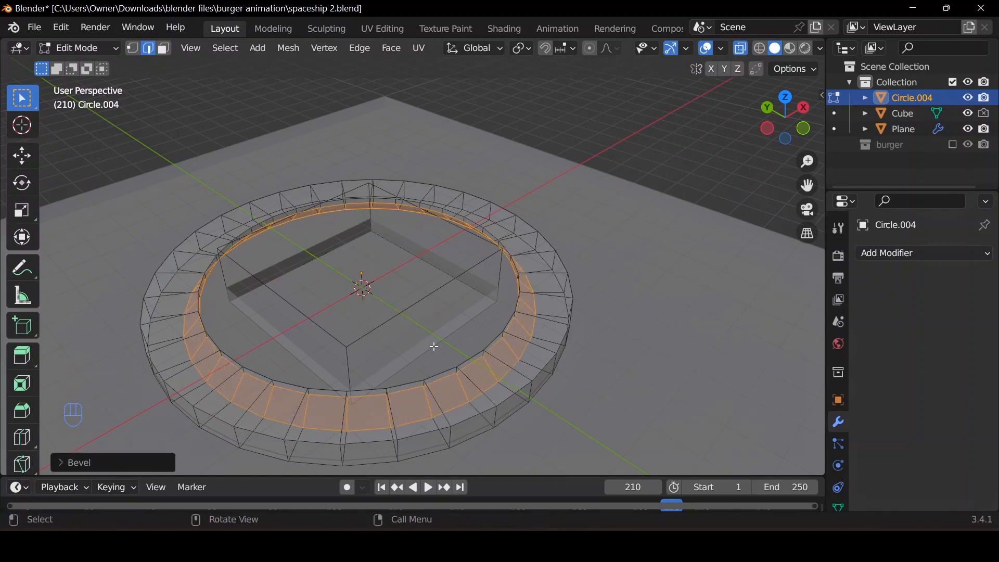
key("Tab")
key("alt+z")
Apply Shade Auto Smooth to the ring, the cube and the plane in turn
middle_click_drag(453, 354, 408, 336)
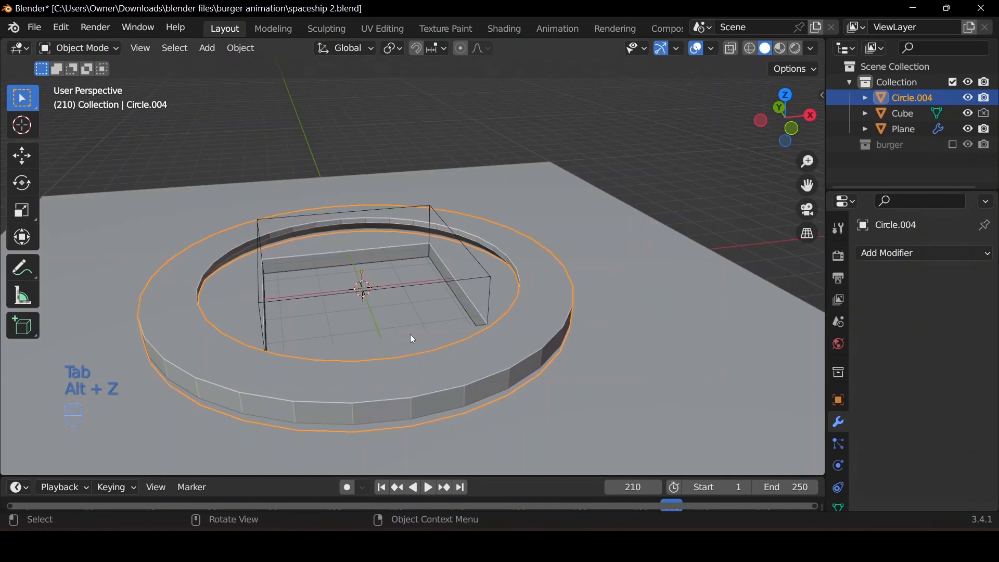
key("q")
key("q")
left_click(534, 290)
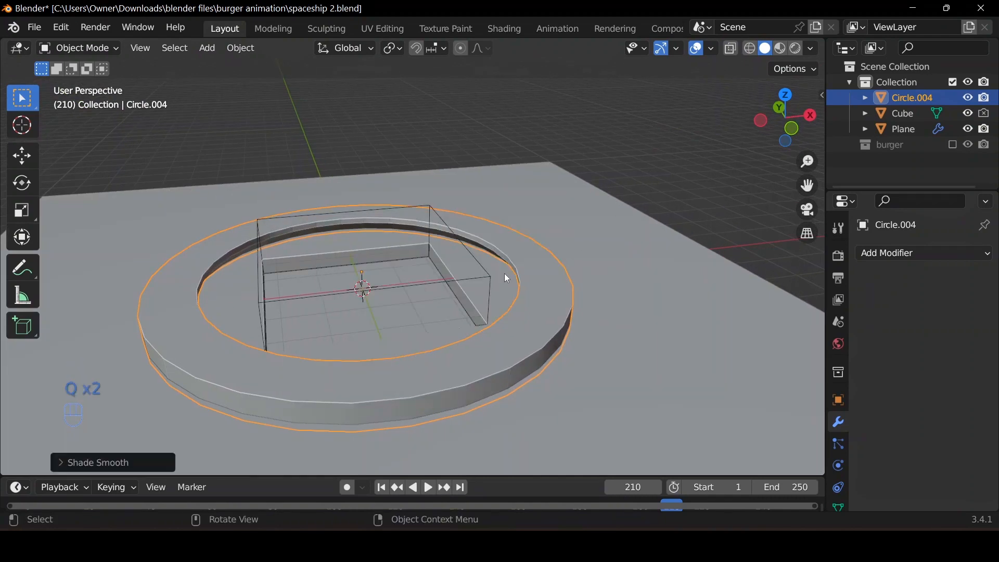
left_click(489, 278)
key("q")
left_click(489, 278)
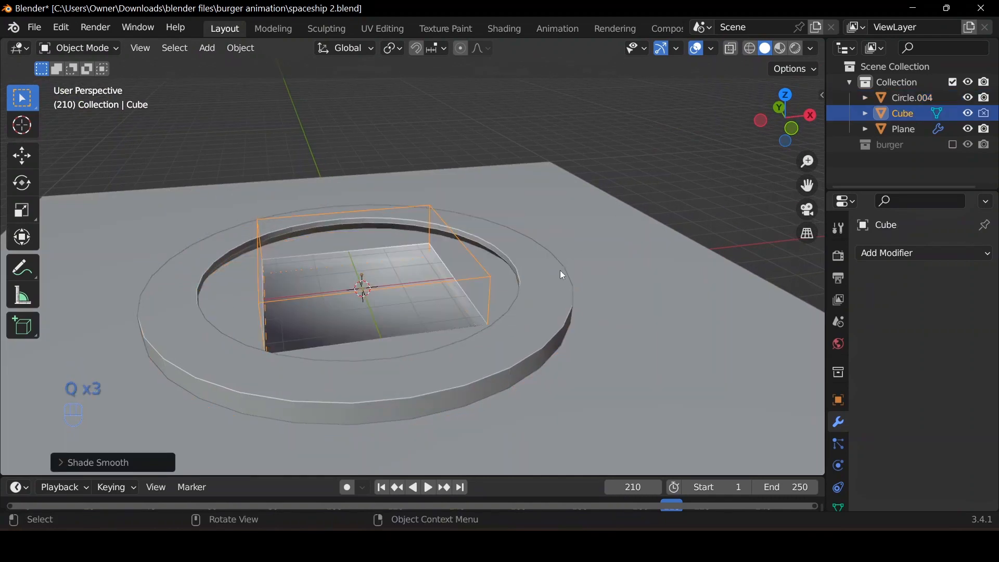
left_click(648, 325)
key("q")
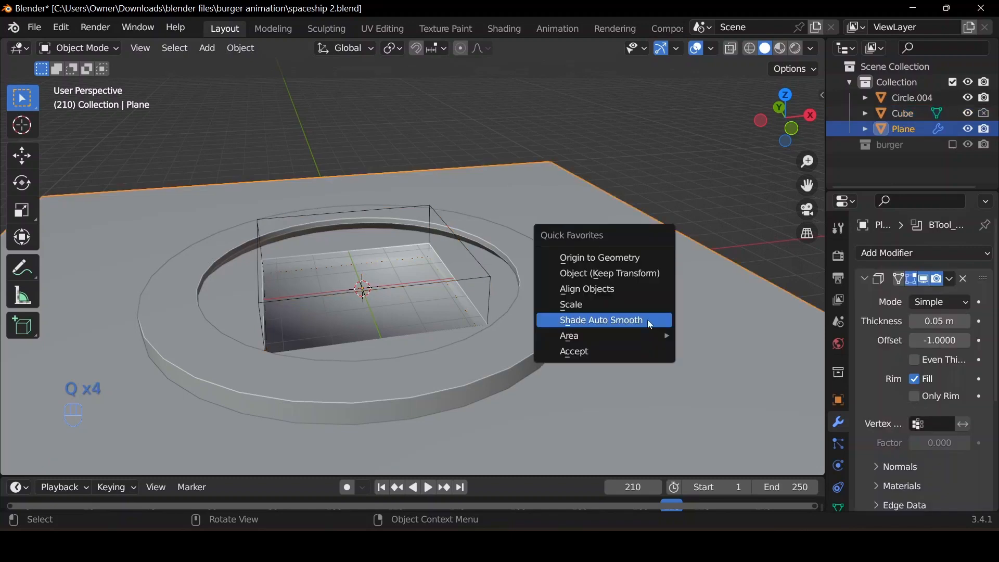
left_click(649, 324)
Apply the scale of the ring
scroll(645, 317, "down", 5)
middle_click_drag(479, 374, 459, 378)
scroll(458, 378, "up", 4)
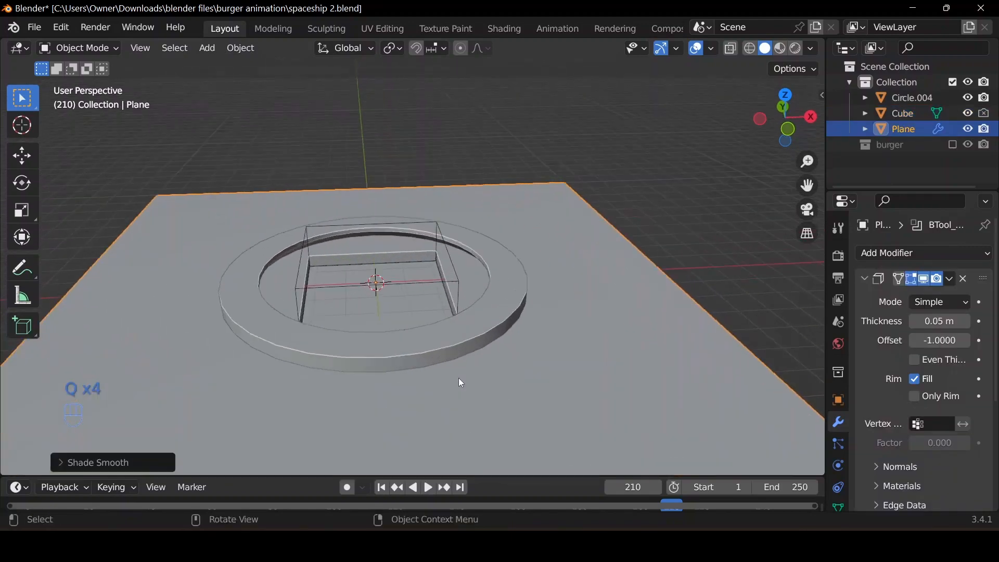
left_click(470, 367)
key("q")
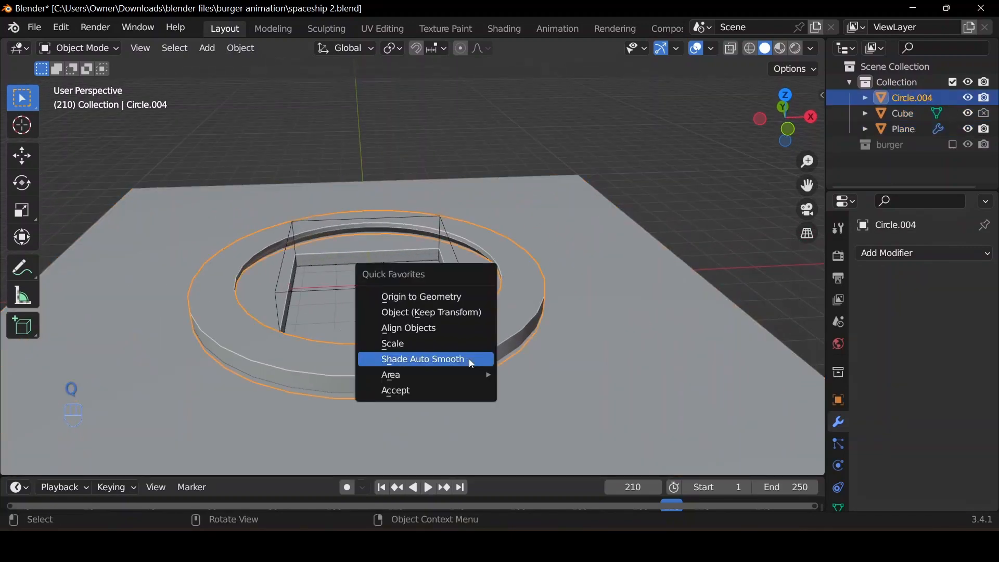
left_click(458, 345)
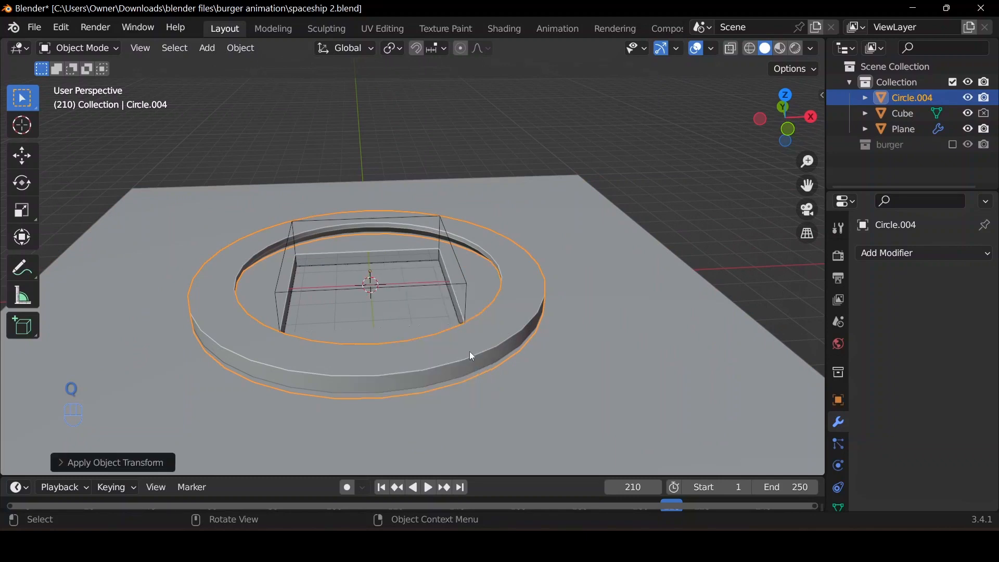
Subtract the ring from the plane with the Brush Boolean Difference, keeping the plane active
left_click(635, 422, "shift")
key("n")
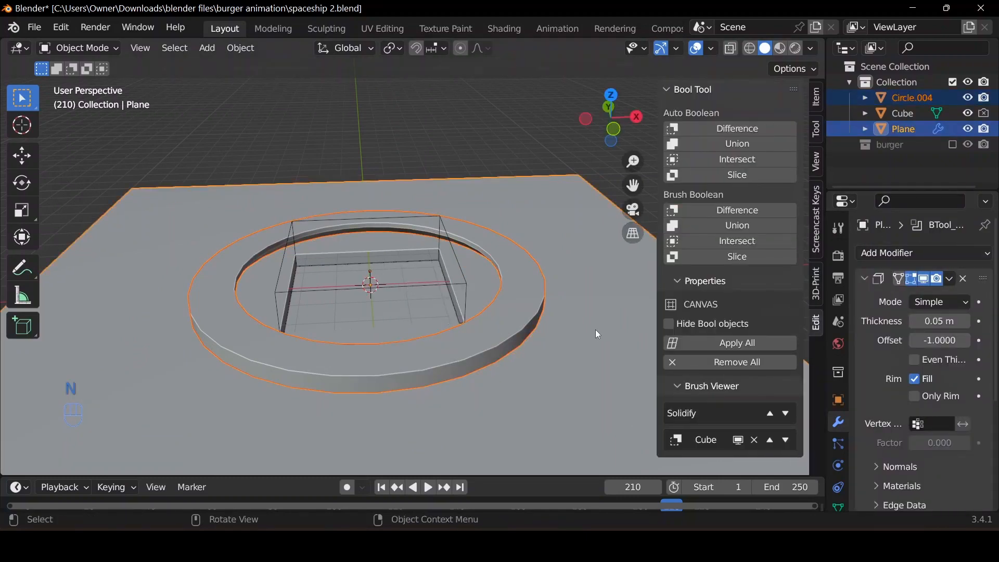
left_click(728, 210)
mouse_move(520, 293)
middle_mouse_down()
mouse_move(408, 306)
mouse_move(368, 298)
mouse_move(433, 343)
middle_mouse_up()
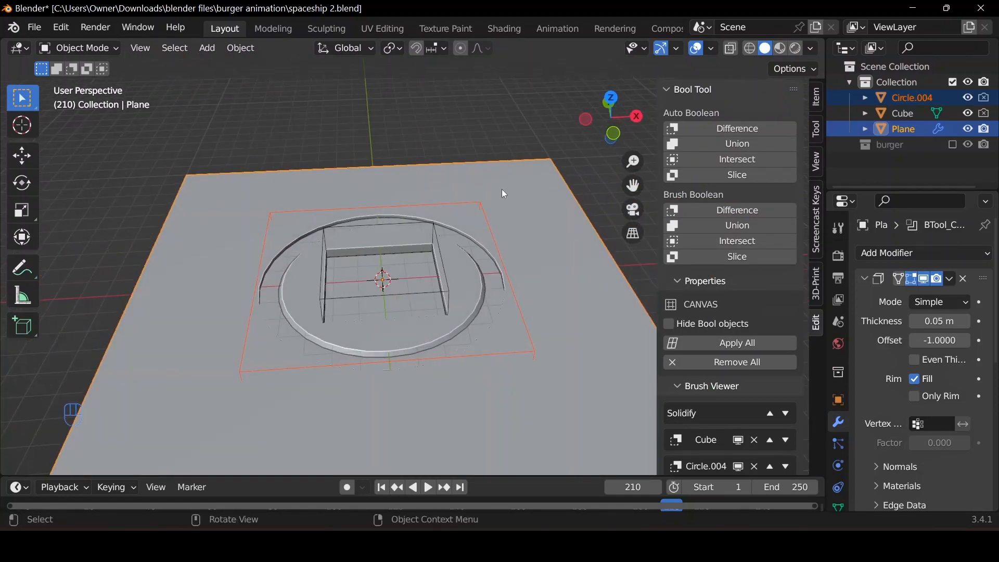
From the top view, add a second cube at the centre and enlarge it uniformly until it extends beyond the ring cutout
left_click(610, 97)
scroll(452, 269, "down", 3)
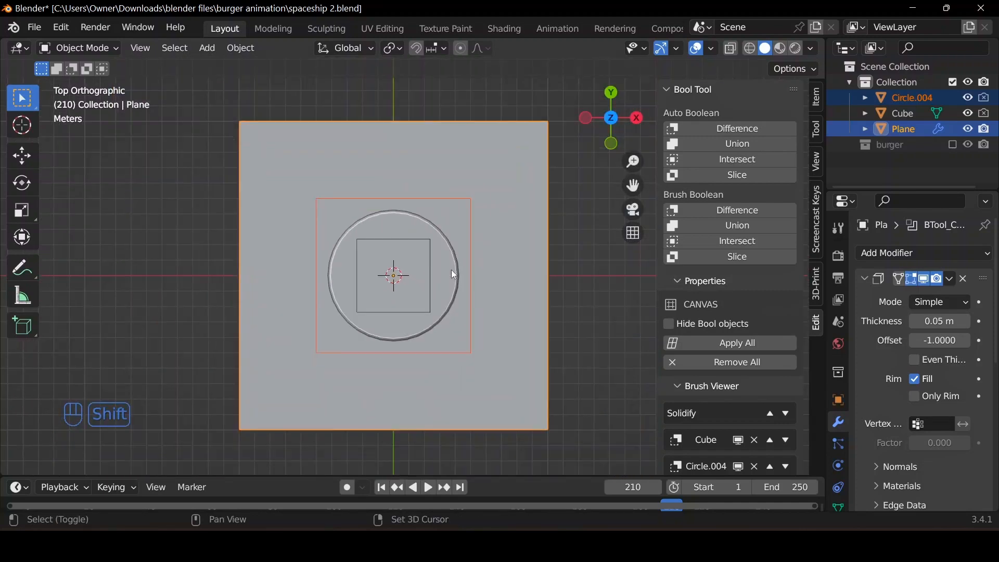
key("shift+a")
mouse_move(433, 220)
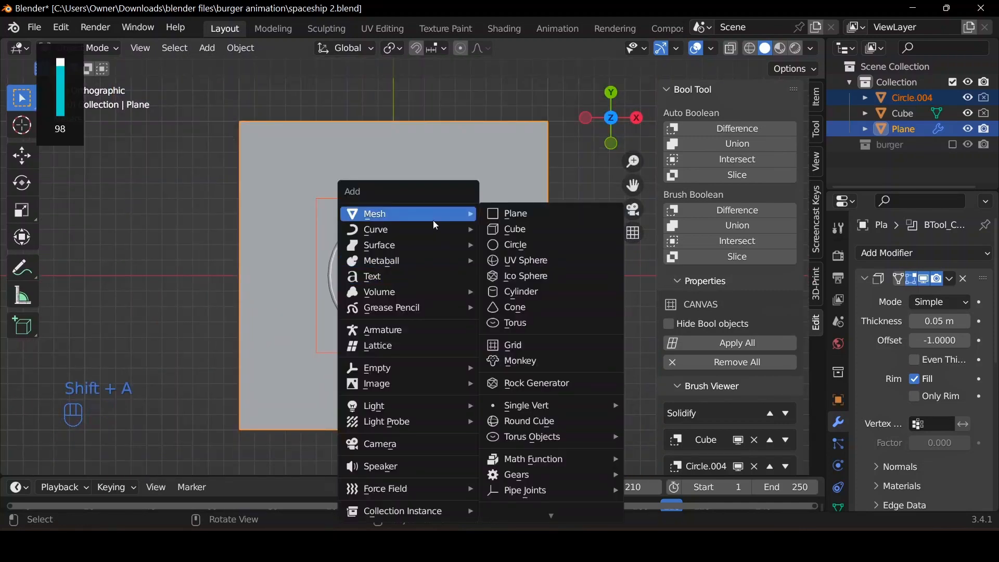
left_click(528, 229)
key("s")
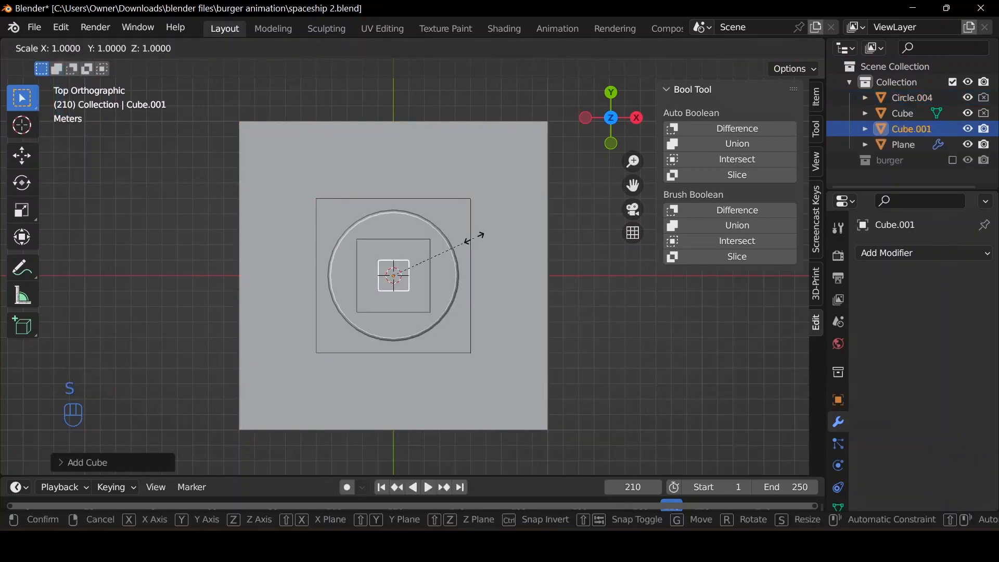
left_click(474, 238)
key("alt+z")
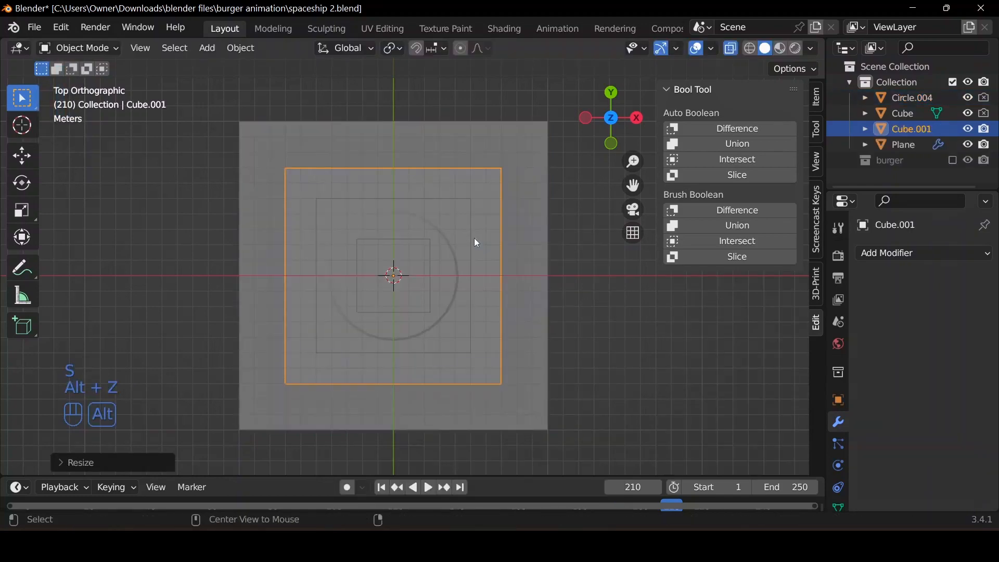
key("alt+z")
Flatten the second cube along the Z axis to about 0.13 of its height so it forms a thin slab on the plane
middle_click_drag(478, 254, 461, 223)
key("s")
key("z")
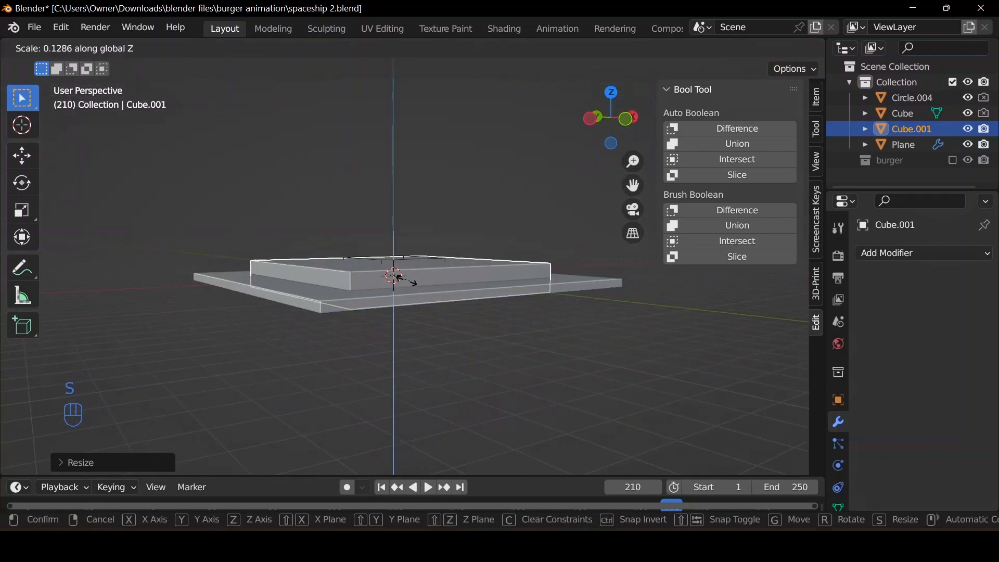
left_click(411, 283)
middle_click_drag(411, 283, 444, 370)
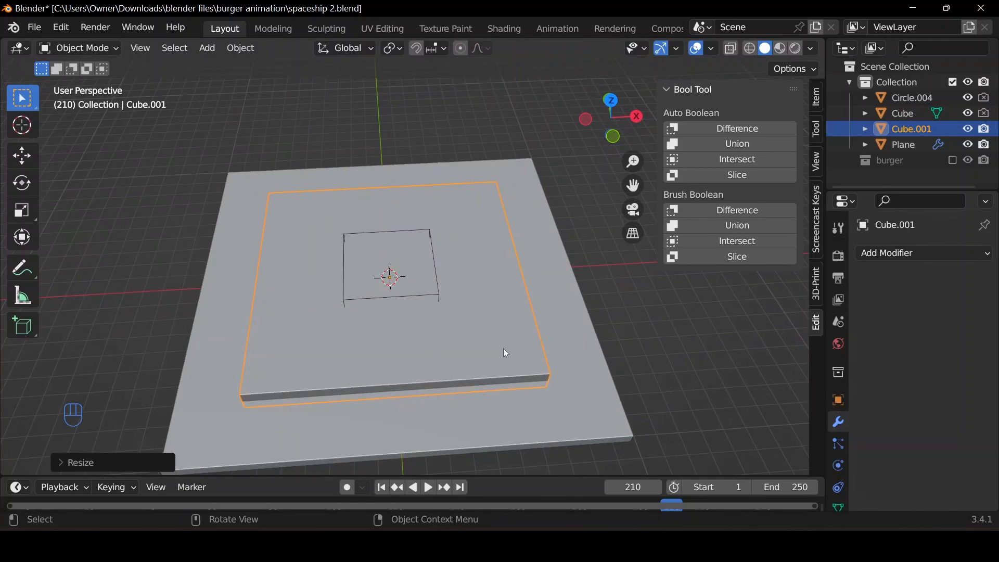
Bevel the slab's four vertical corner edges with one segment and a width of about 0.68 m to form an octagon
key("Tab")
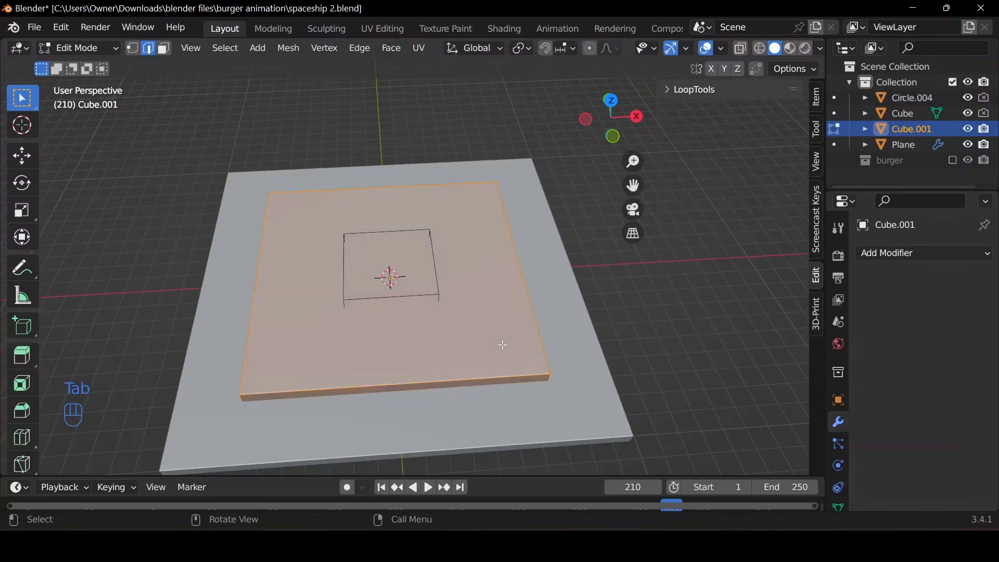
left_click(493, 375)
key("alt+z")
middle_click_drag(512, 365, 544, 370)
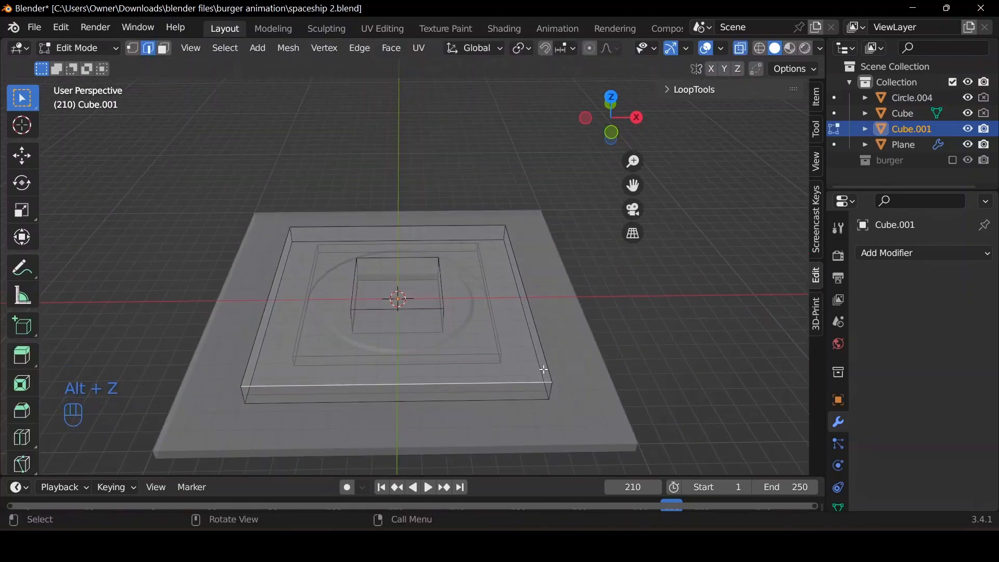
left_click(552, 390)
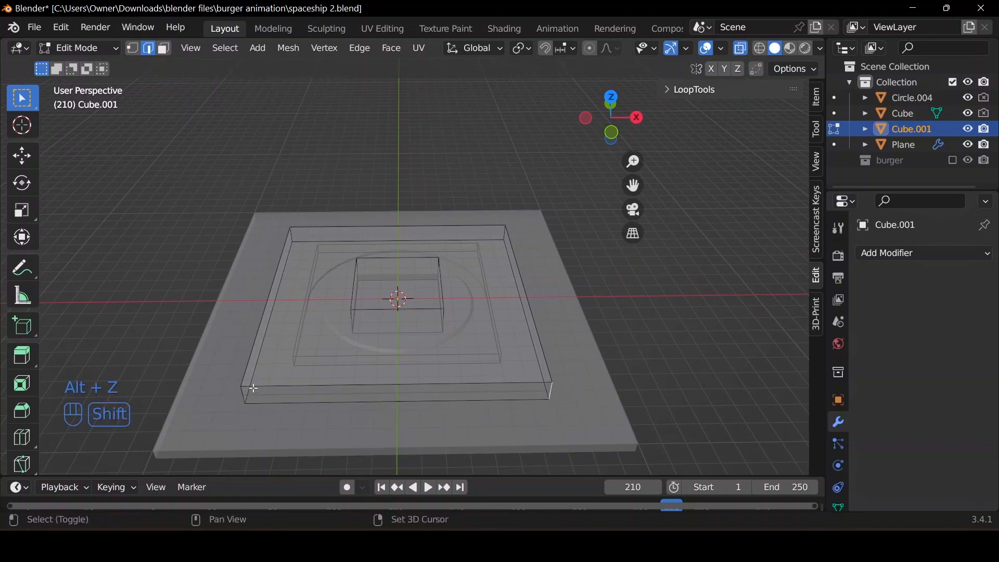
left_click(239, 397, "shift")
left_click(294, 236, "shift")
left_click(507, 240, "shift")
key("ctrl+b")
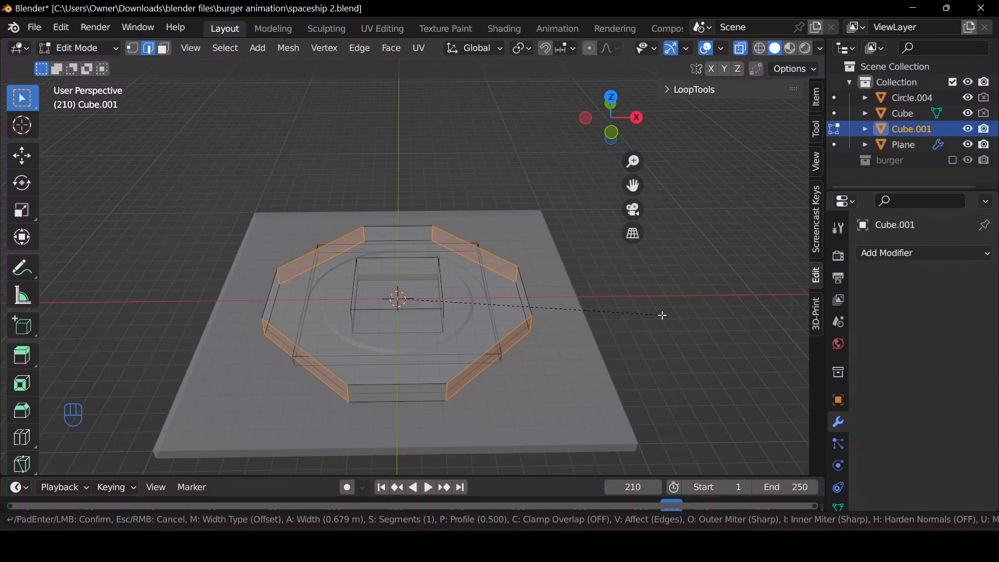
left_click(666, 316)
key("alt+a")
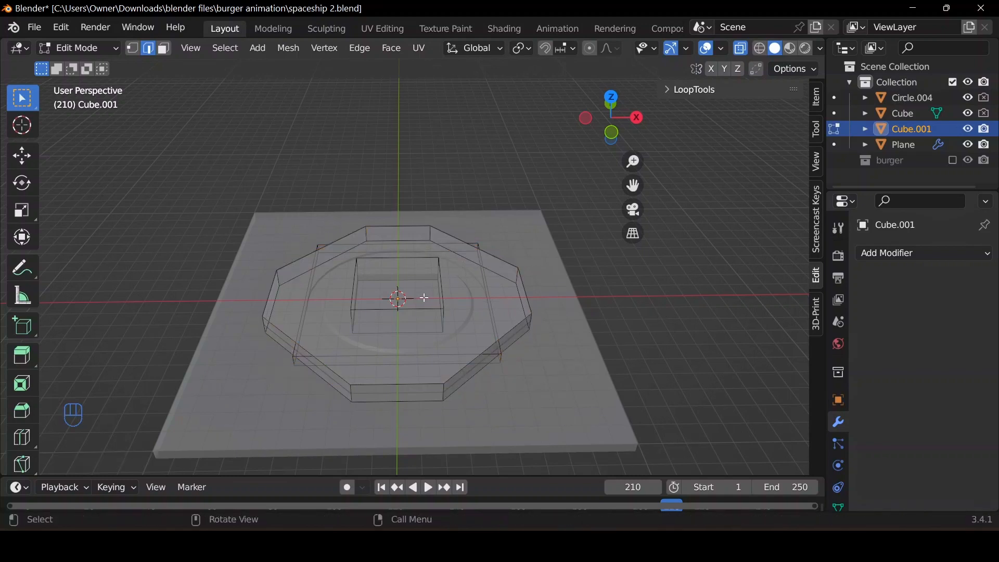
Inset the octagon's top and bottom faces by about 0.23 m and delete the inner faces to open a ring
key("3")
left_click(412, 294)
middle_click_drag(404, 333, 464, 270)
key("alt+z")
key("alt+z")
left_click(402, 319, "shift")
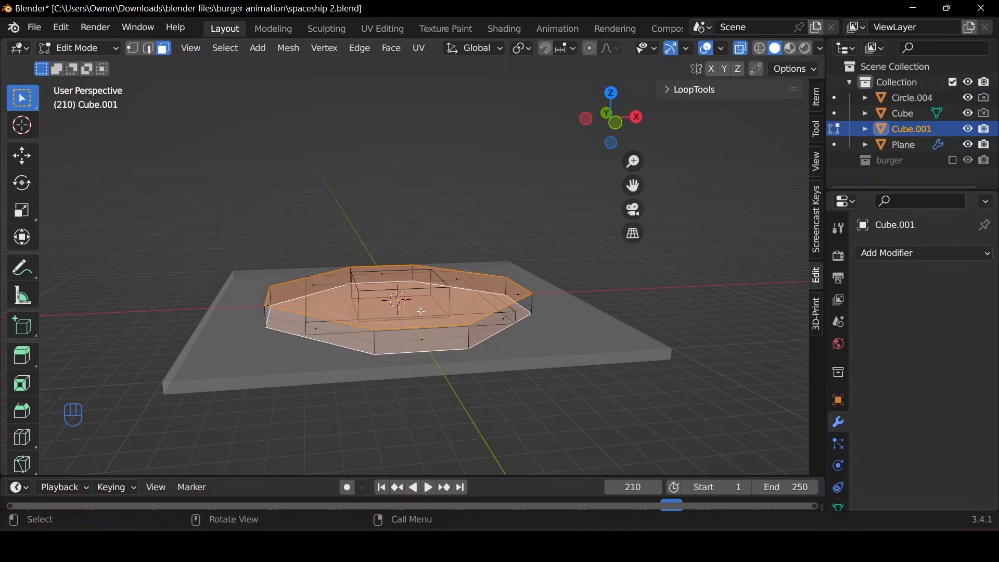
key("alt+z")
middle_click_drag(422, 311, 478, 369)
key("i")
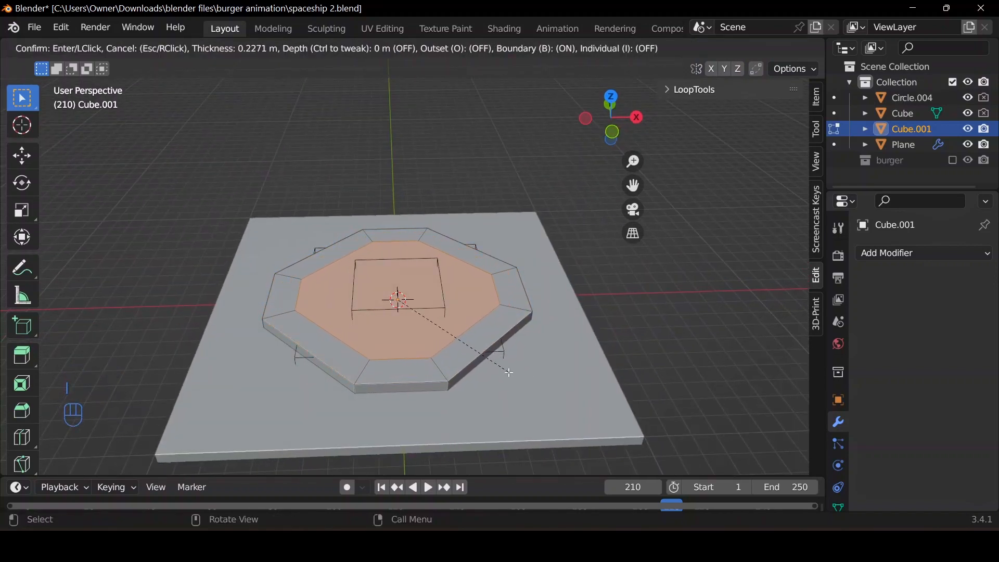
left_click(510, 372)
key("Delete")
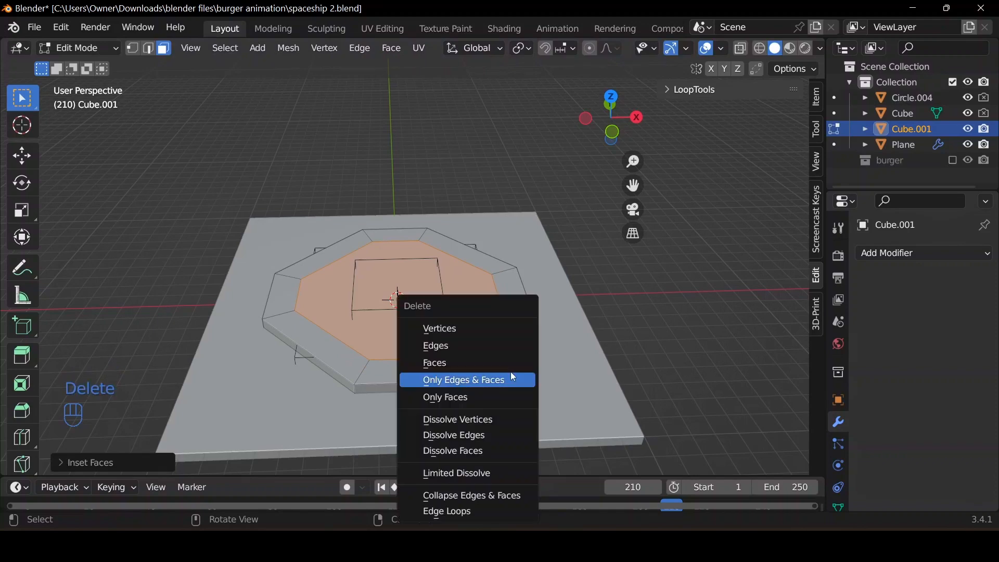
left_click(474, 361)
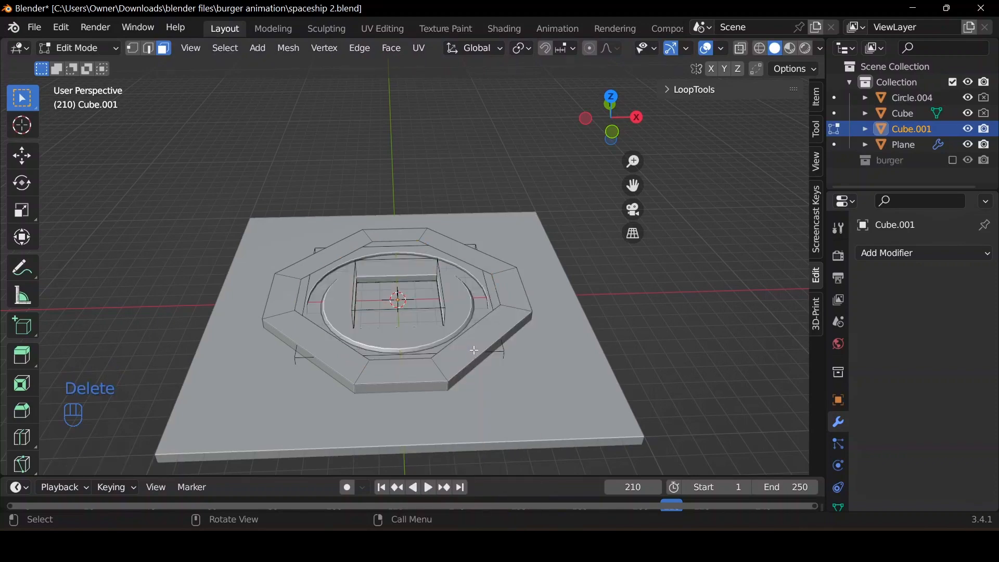
Isolate the octagonal ring and, in top view, fill the open inner walls on its +Y and +X sides and the diagonal between them
key("1")
key("KP_Divide")
key("KP_7")
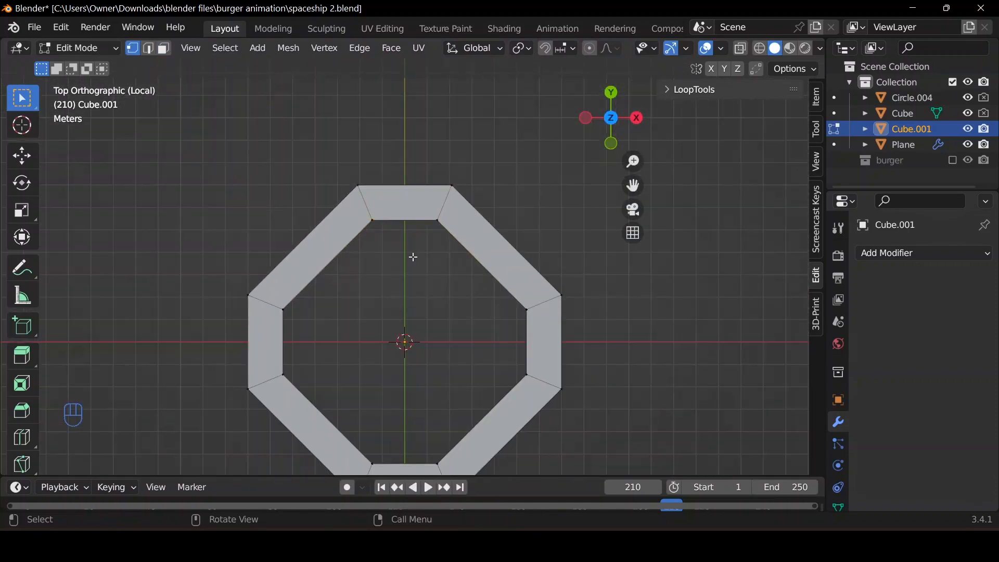
key("alt+z")
left_click_drag(363, 200, 450, 275)
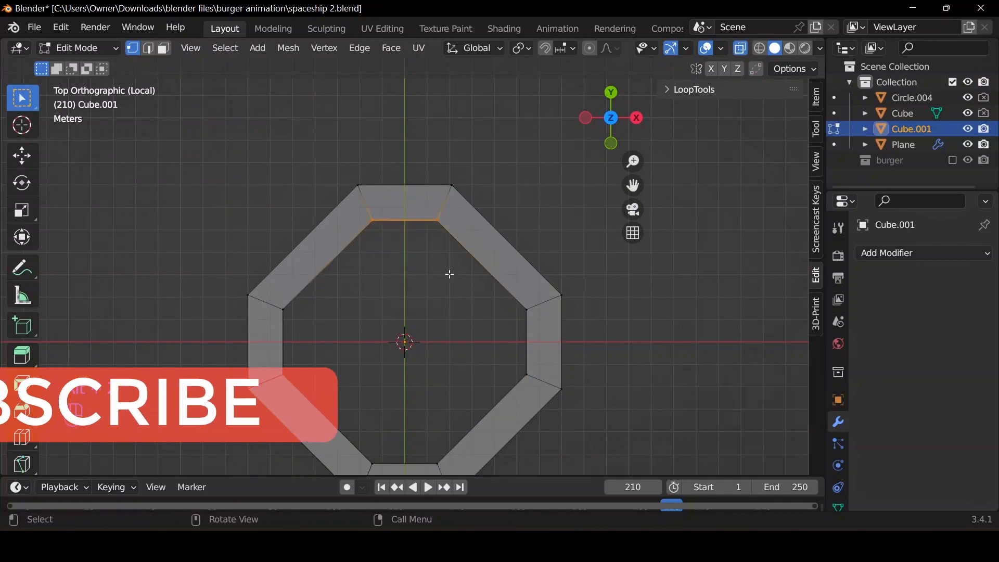
left_click(449, 276)
left_click_drag(427, 210, 529, 352)
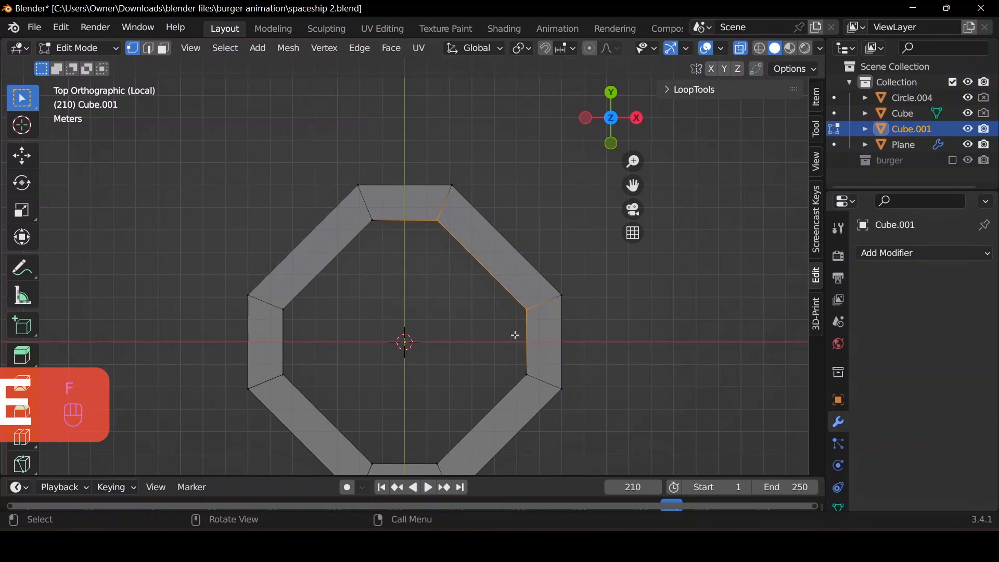
left_click_drag(495, 285, 531, 381)
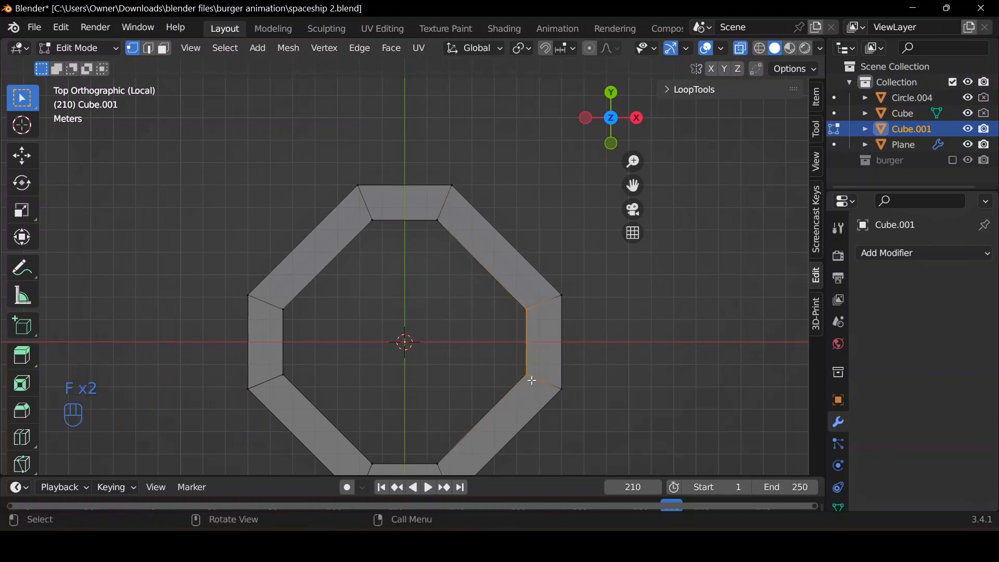
Fill the open inner walls on the ring's -Y and -X sides and on the two diagonals adjoining the -Y side
scroll(444, 403, "down", 2)
left_click_drag(408, 324, 458, 424)
left_click_drag(392, 381, 445, 419, "shift")
left_click_drag(452, 342, 494, 361, "shift")
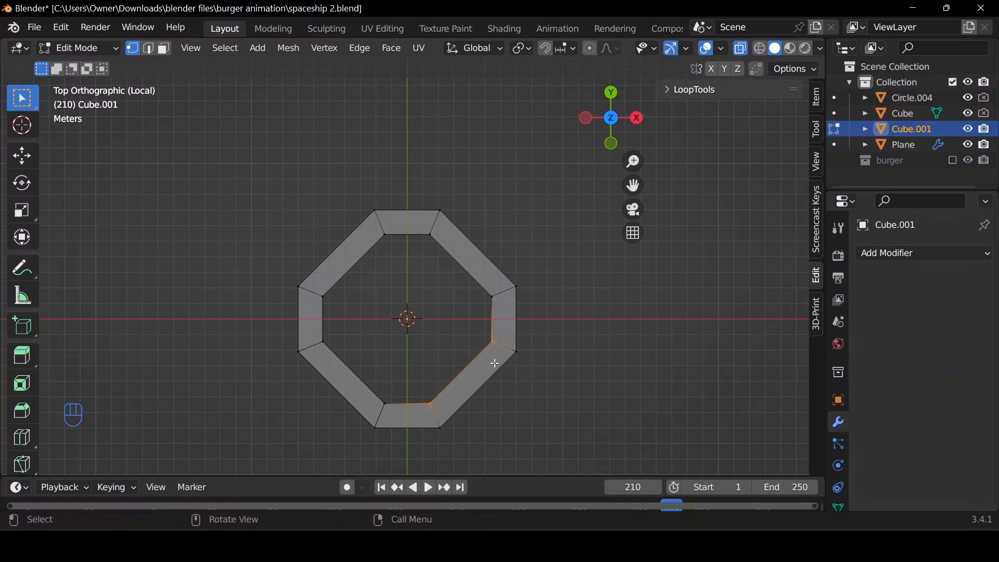
key("g")
right_click(495, 363)
left_click_drag(371, 383, 446, 418)
left_click_drag(319, 334, 397, 408)
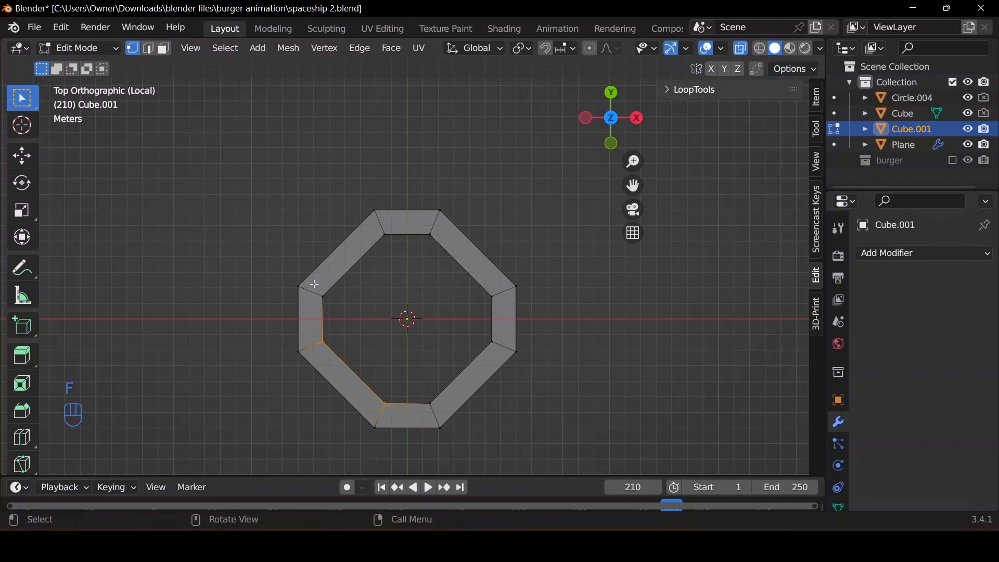
left_click_drag(314, 284, 341, 353)
middle_click_drag(357, 349, 306, 244)
key("alt+z")
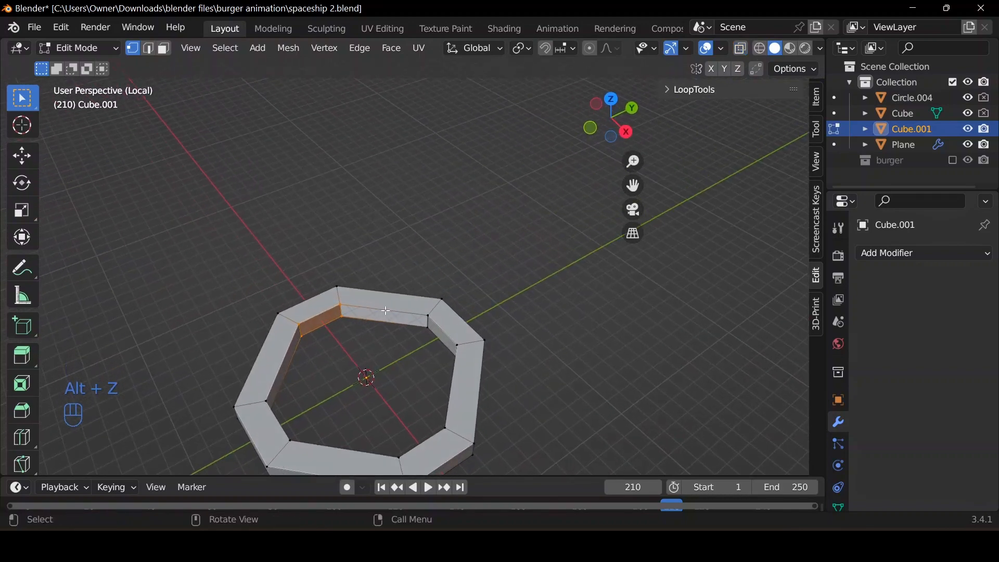
Fill the last open inner wall on the diagonal between the ring's -X and +Y sides and leave mesh editing
left_click(612, 99)
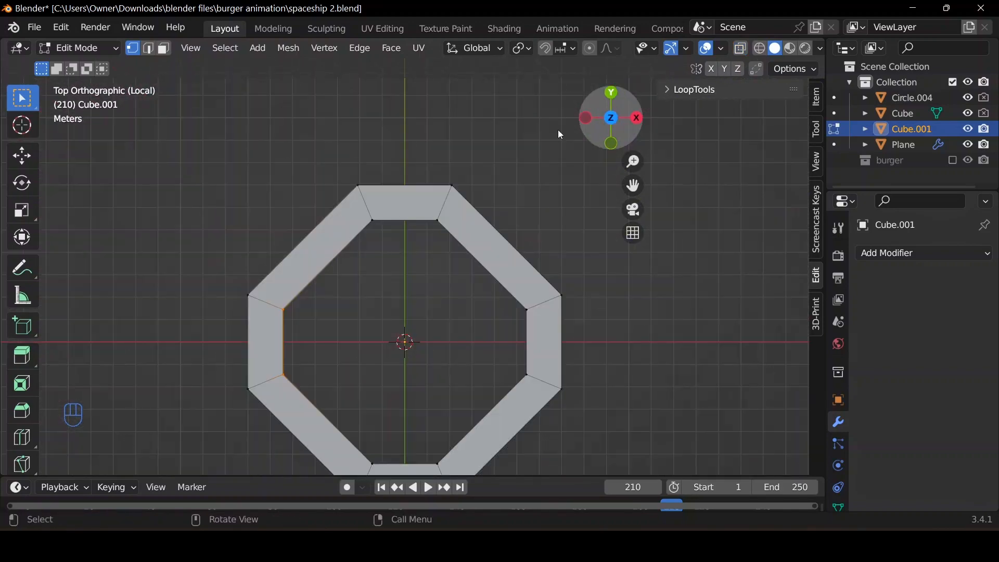
key("alt+z")
left_click(367, 224)
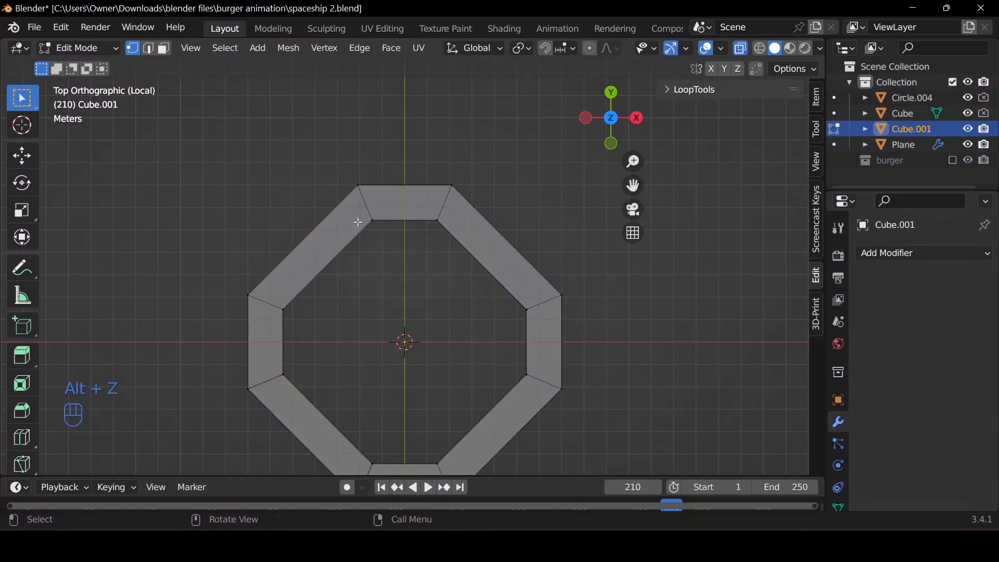
left_click_drag(358, 207, 411, 257, "shift")
left_click_drag(269, 280, 333, 342, "shift")
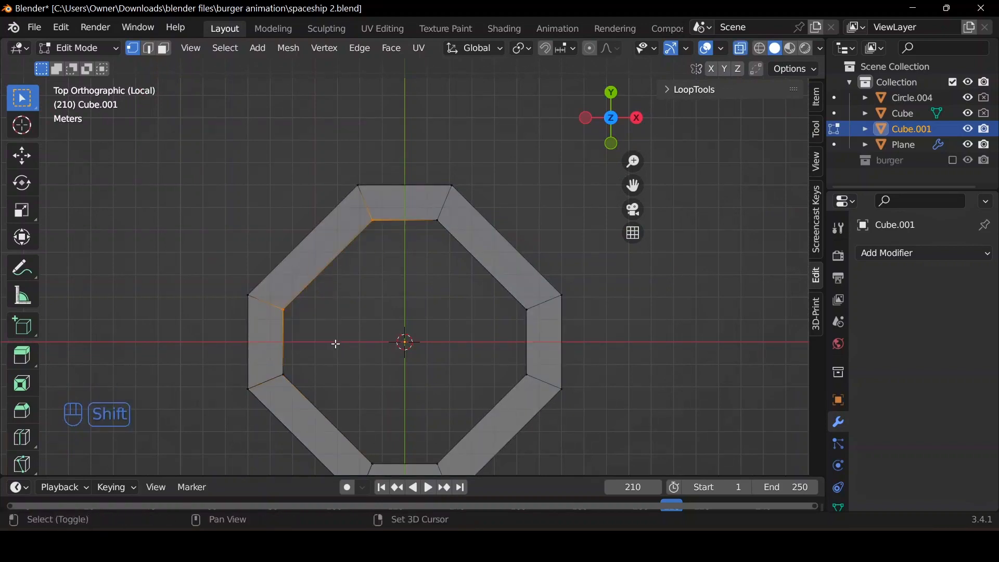
key("f")
key("alt+z")
middle_click_drag(423, 359, 382, 257)
key("Tab")
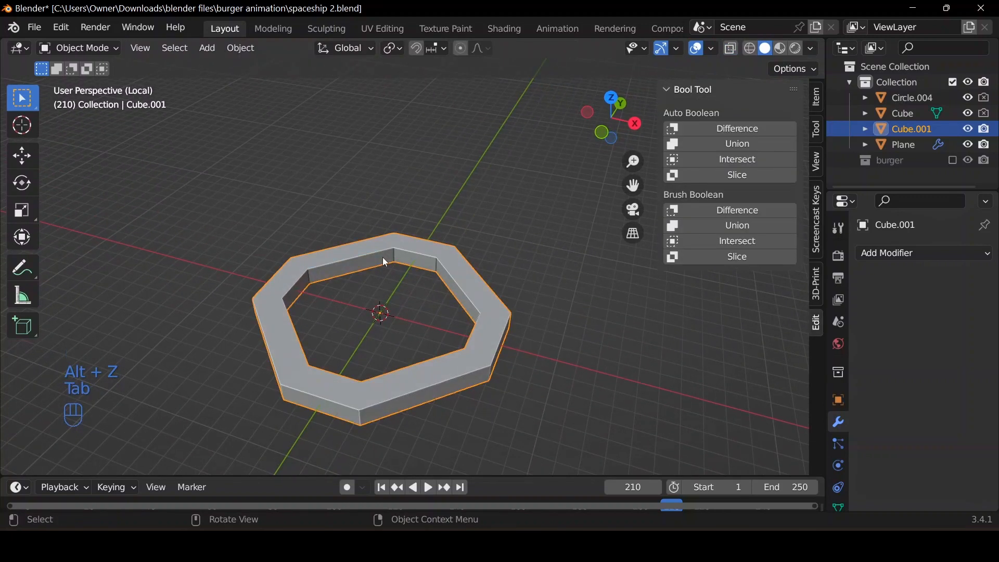
Select the inner edge loop on the ring's underside and try to bevel it
key("Tab")
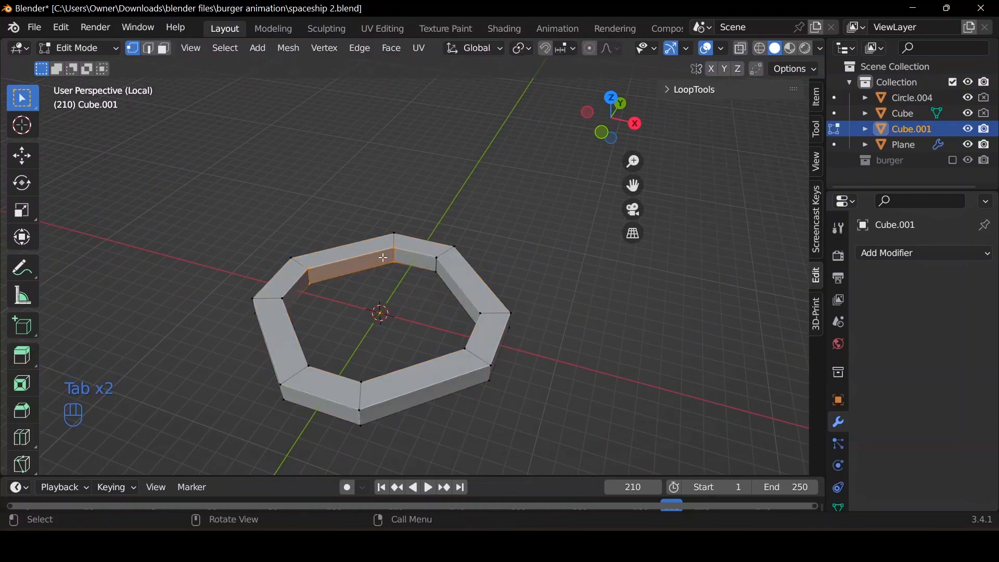
left_click(376, 268)
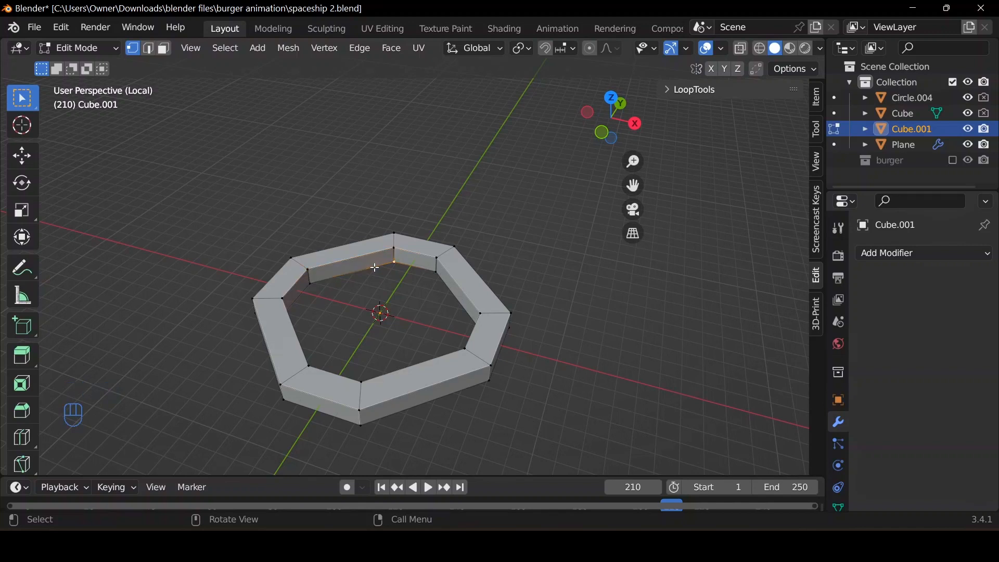
key("2")
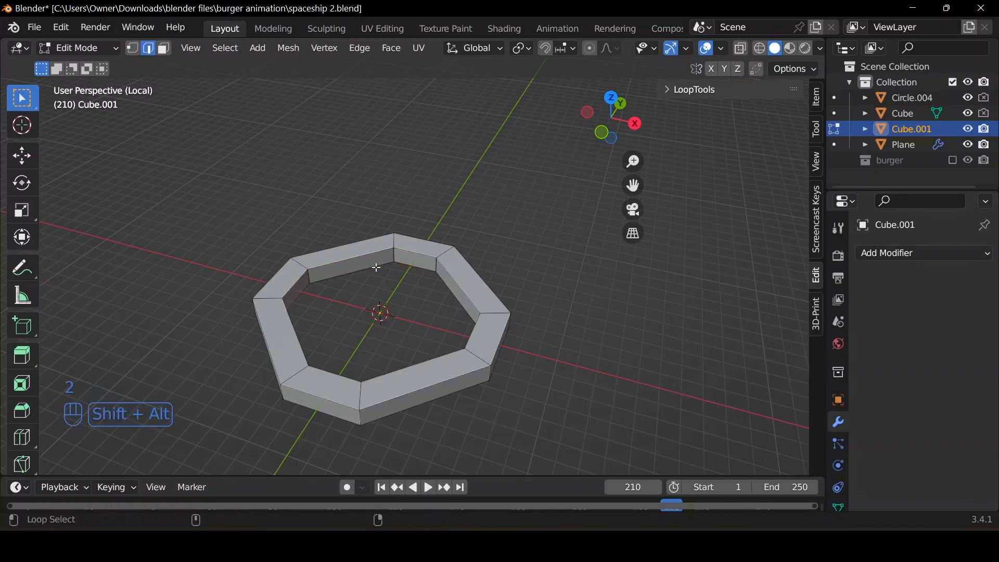
middle_click_drag(406, 302, 462, 288)
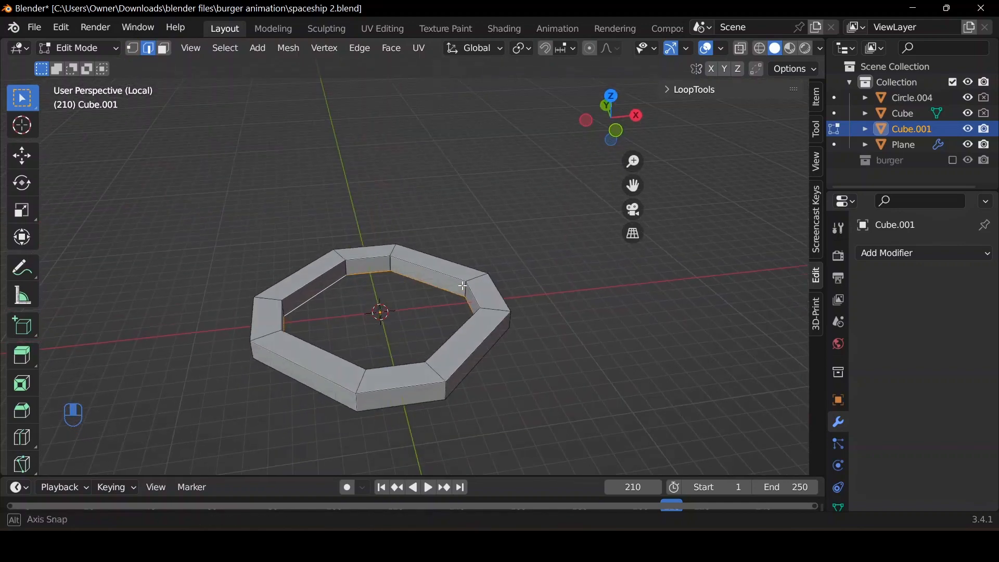
key("ctrl+b")
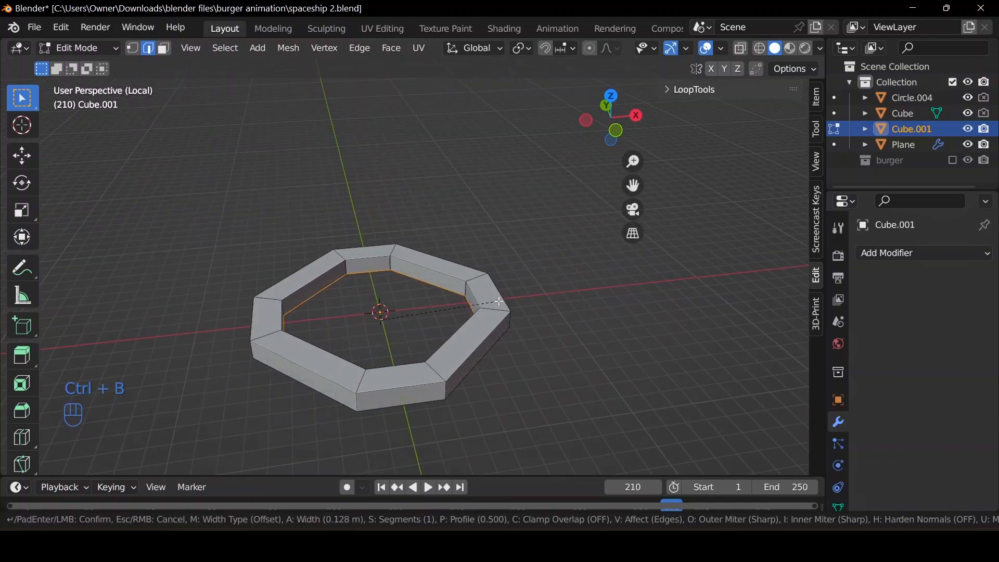
right_click(527, 308)
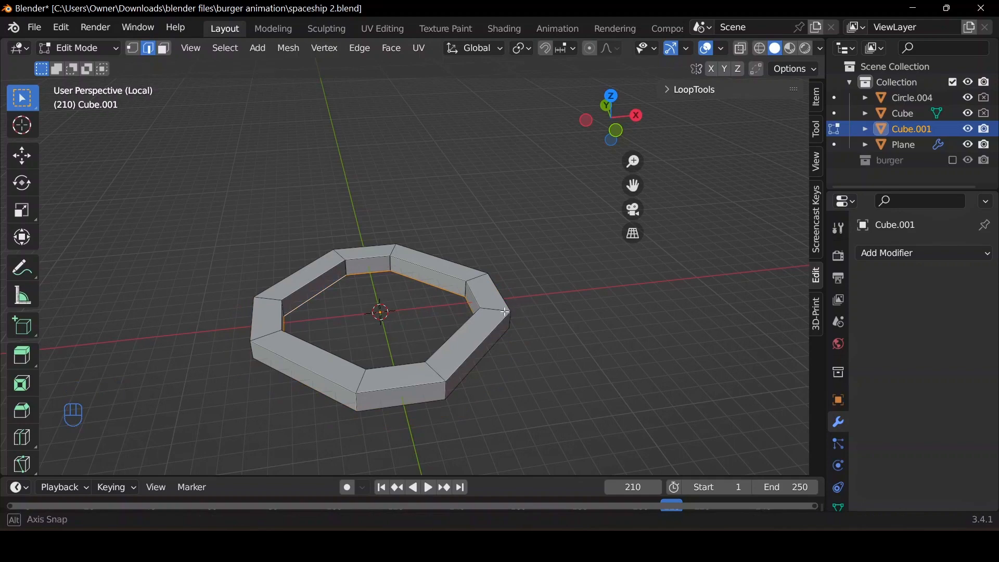
Apply the scale of the octagonal ring
middle_click_drag(510, 308, 533, 232)
key("Tab")
key("q")
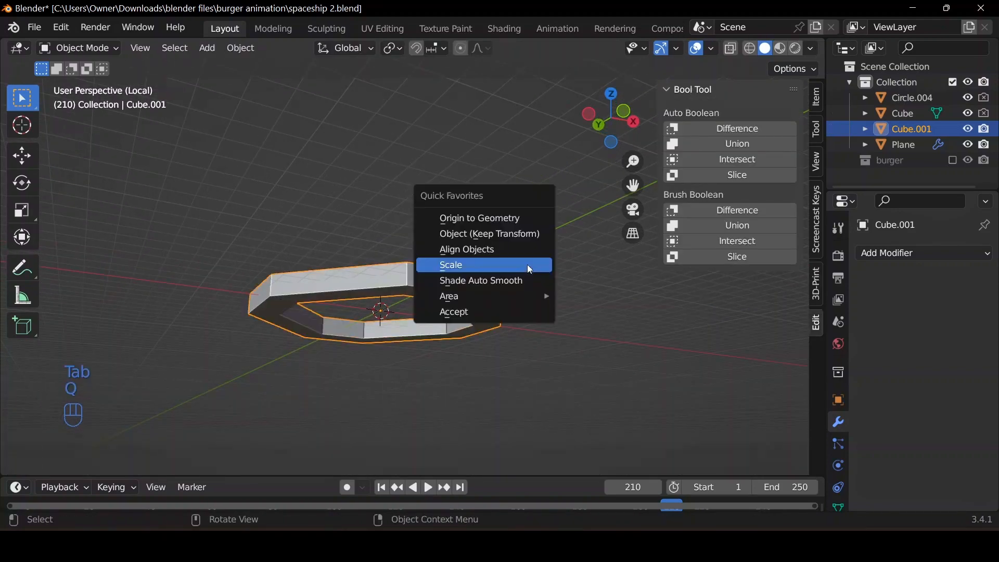
left_click(526, 265)
Bevel the ring's lower inner edge loop with one segment and a width of about 0.56 m
key("Tab")
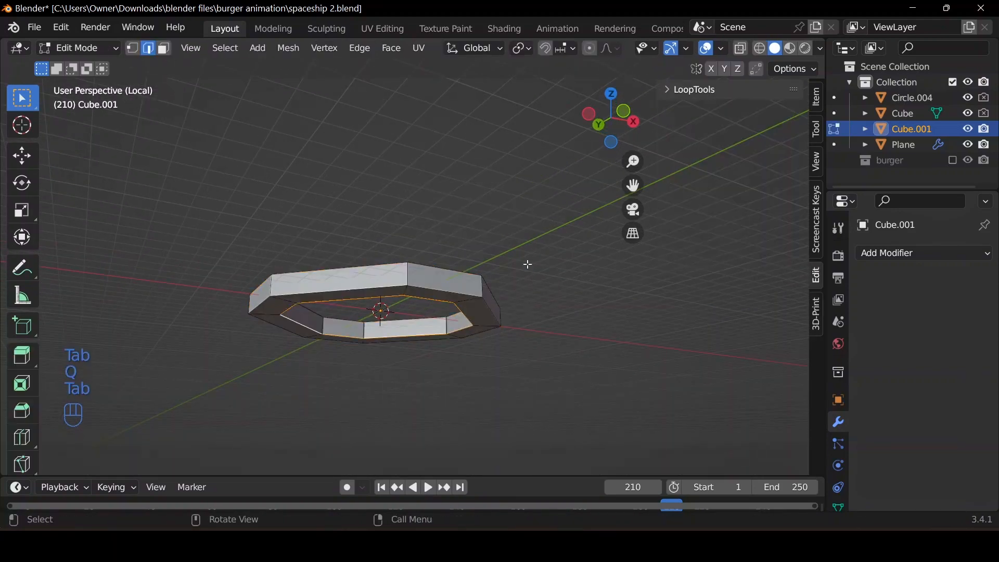
key("ctrl+b")
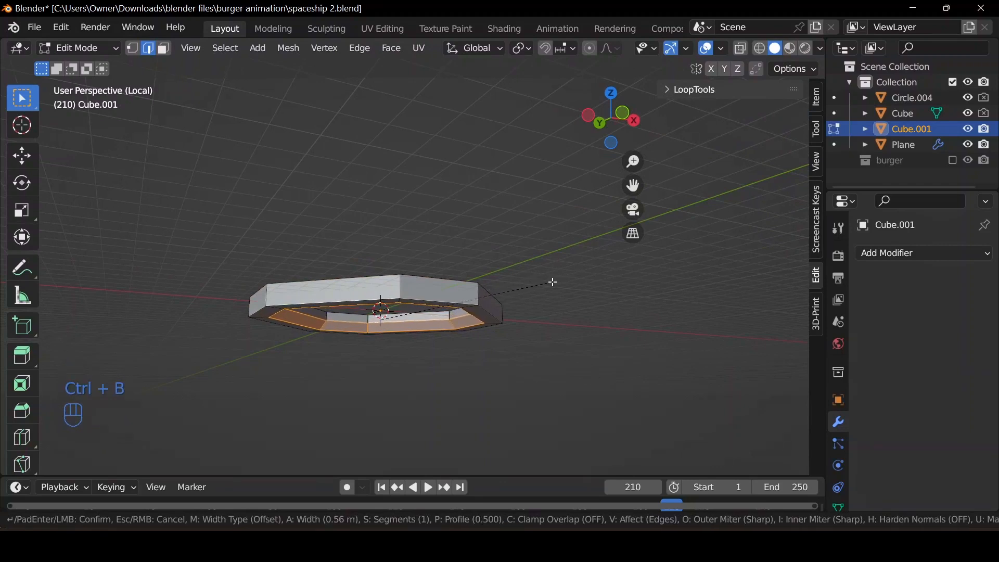
left_click(553, 282)
middle_click_drag(484, 265, 475, 317)
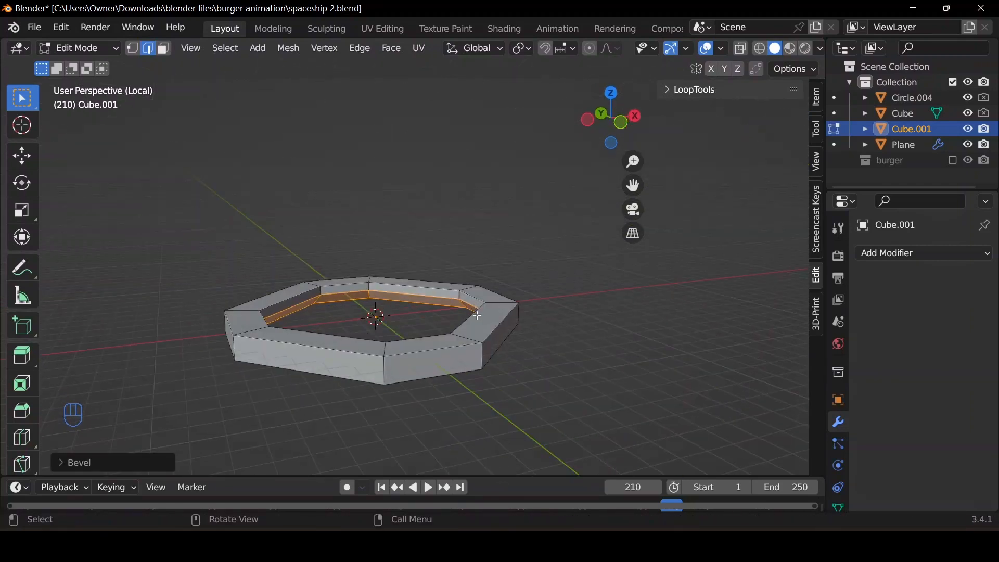
key("Tab")
Leave the isolated view, subtract the octagonal ring from the plane with the Brush Boolean Difference, and select only the plane
scroll(475, 313, "down", 3)
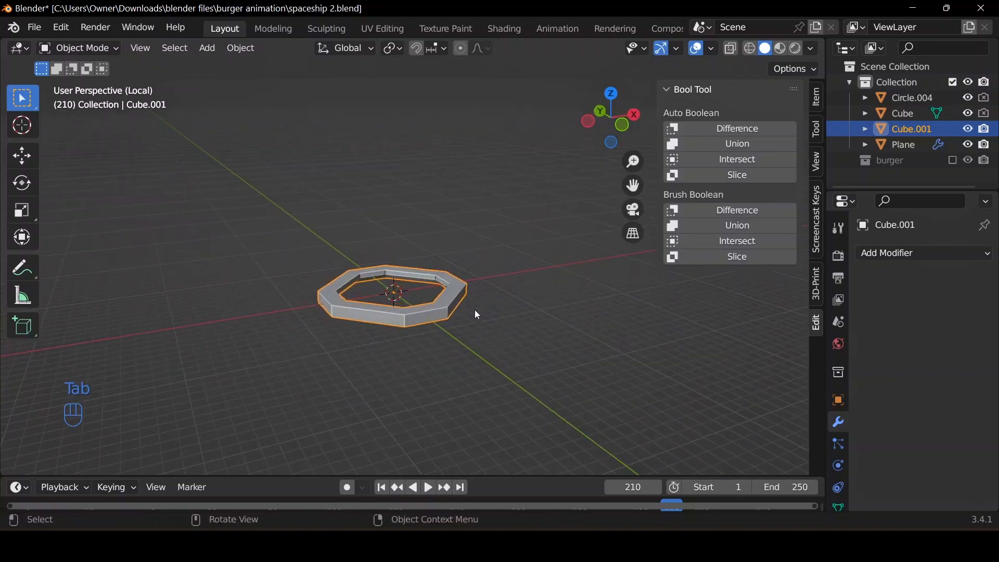
key("slash")
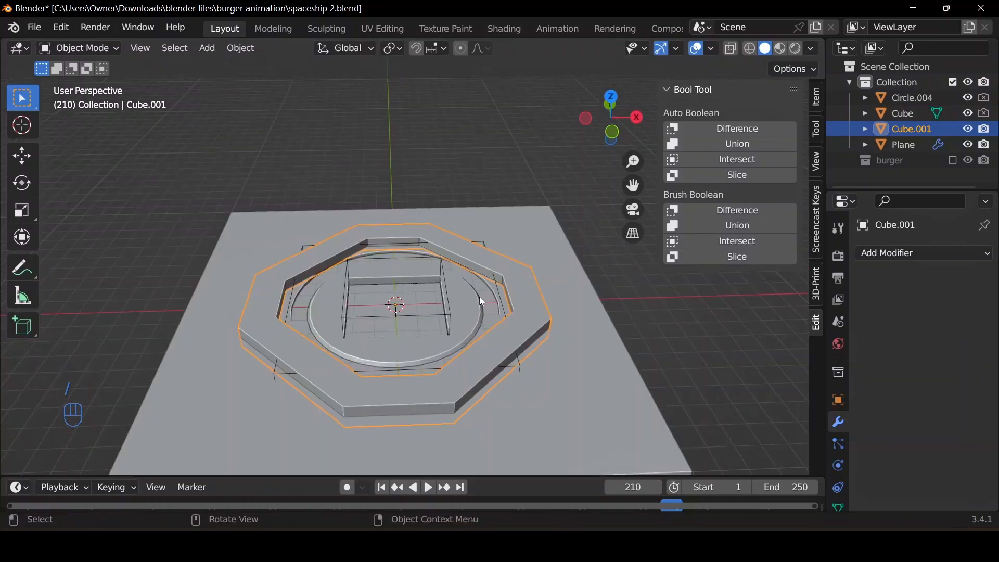
left_click(571, 370, "shift")
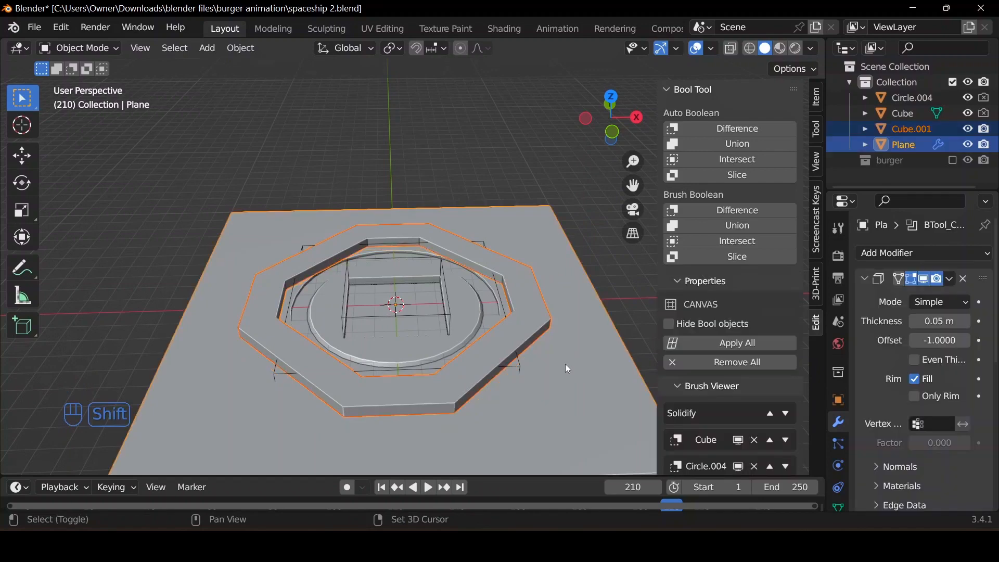
left_click(736, 211)
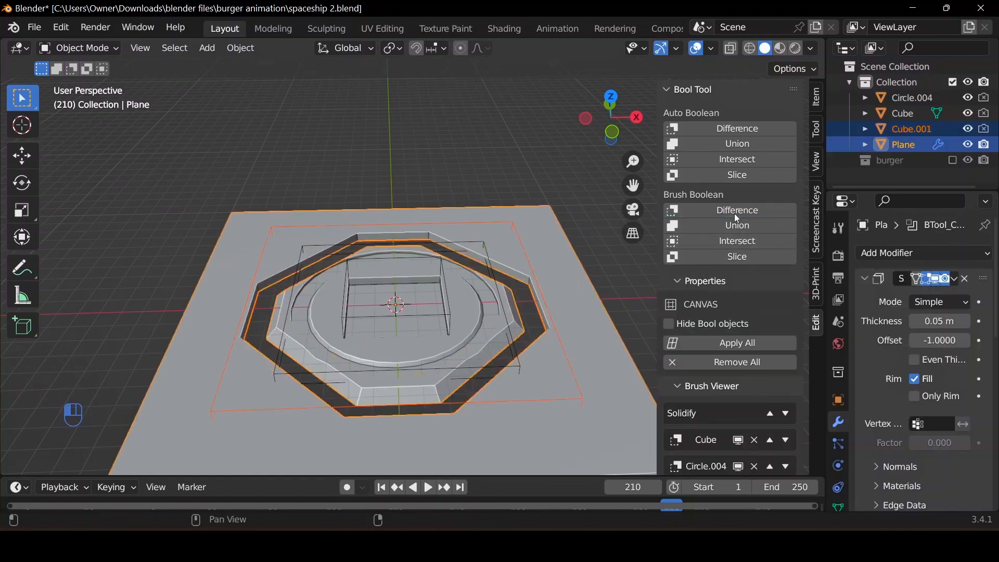
mouse_move(323, 338)
middle_mouse_down()
mouse_move(425, 319)
mouse_move(436, 373)
mouse_move(473, 413)
middle_mouse_up()
left_click(475, 401)
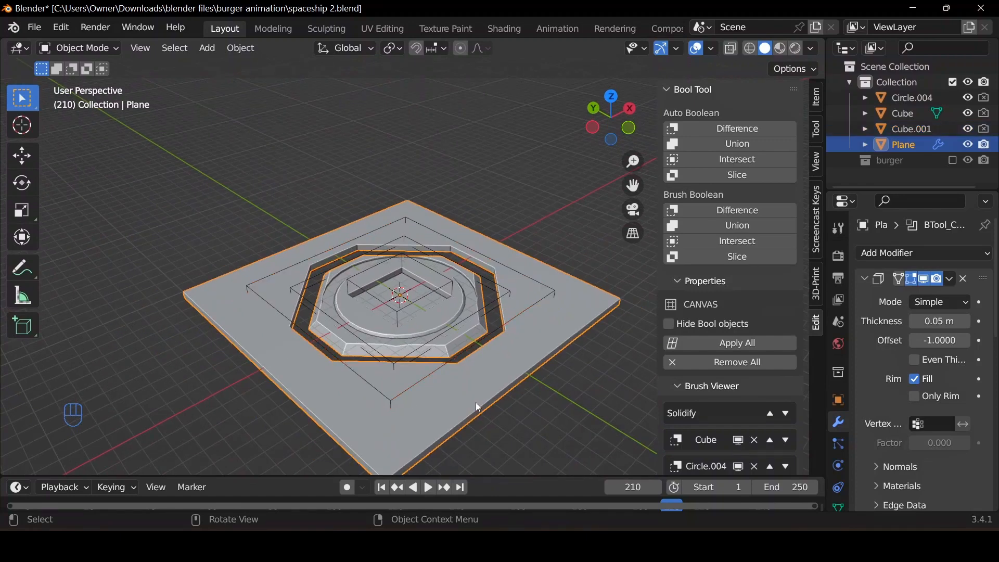
Scale the ground plane uniformly by a factor of 2
type("s2")
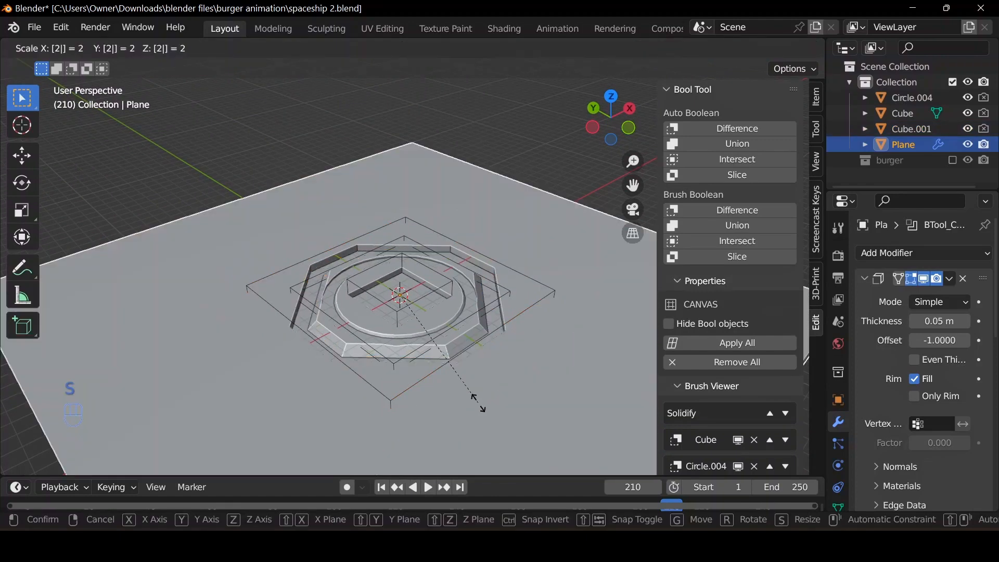
key("Return")
middle_click_drag(492, 391, 458, 352)
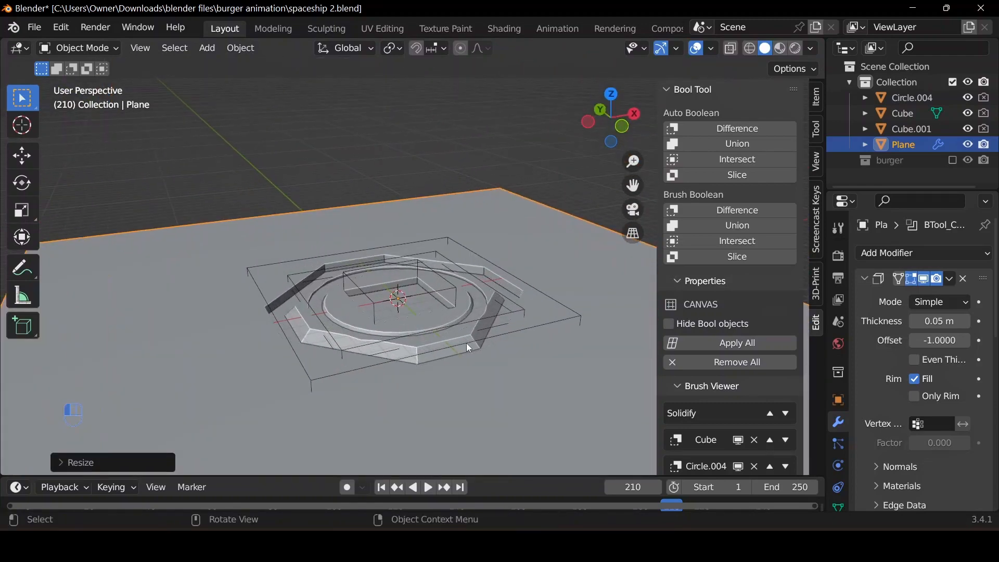
Add a cube and move it along the Y axis to just beyond the octagonal recess's edge
left_click(466, 342)
middle_click_drag(499, 317, 490, 369)
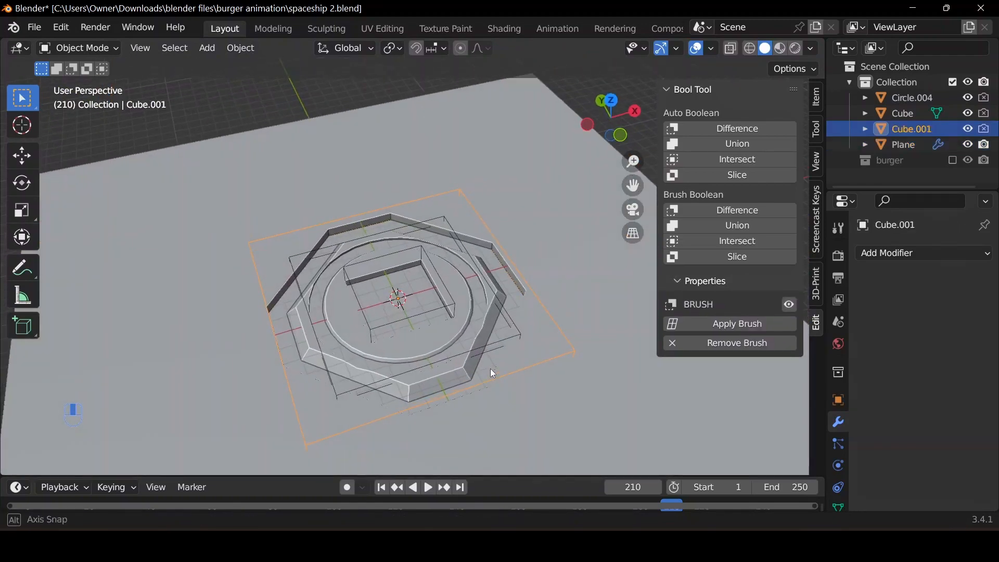
left_click(617, 103)
middle_click_drag(501, 287, 530, 169)
left_click(612, 98)
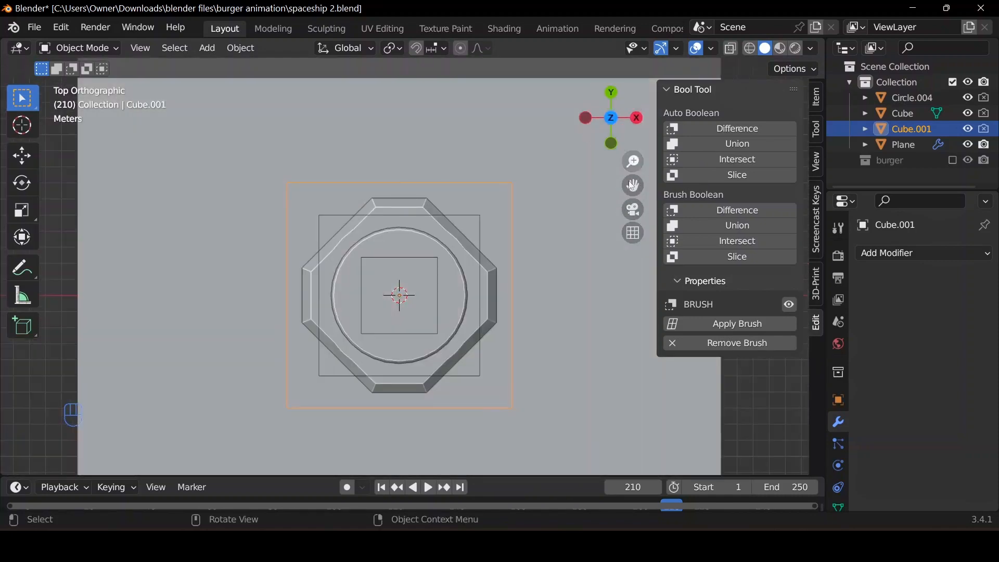
left_click_drag(633, 185, 599, 270)
key("shift+a")
mouse_move(549, 199)
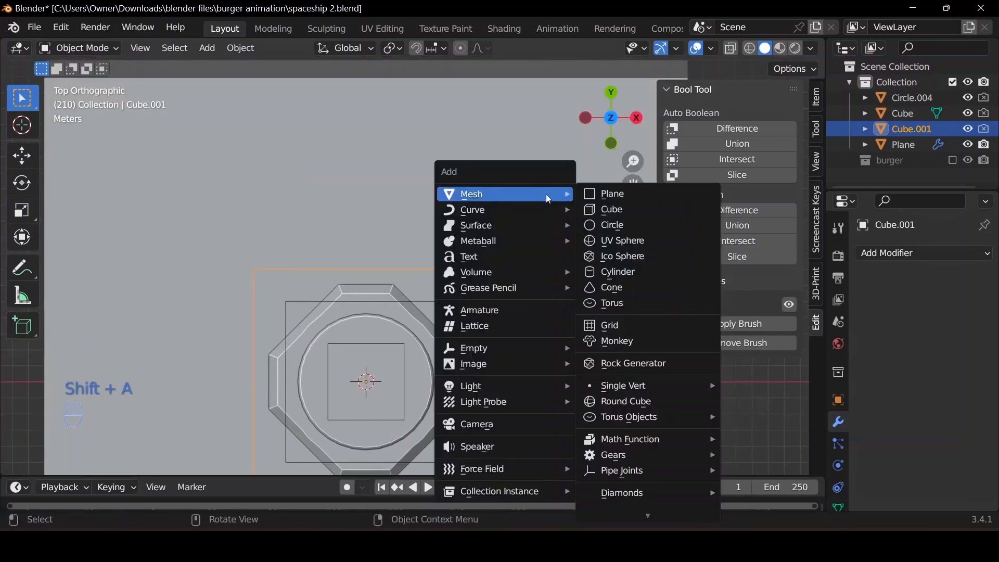
left_click(608, 209)
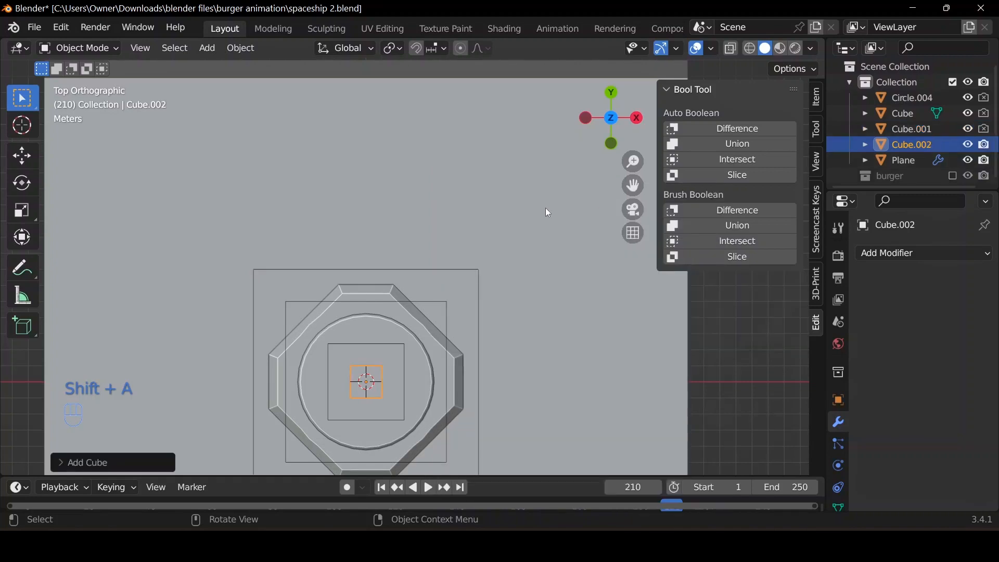
key("g")
key("y")
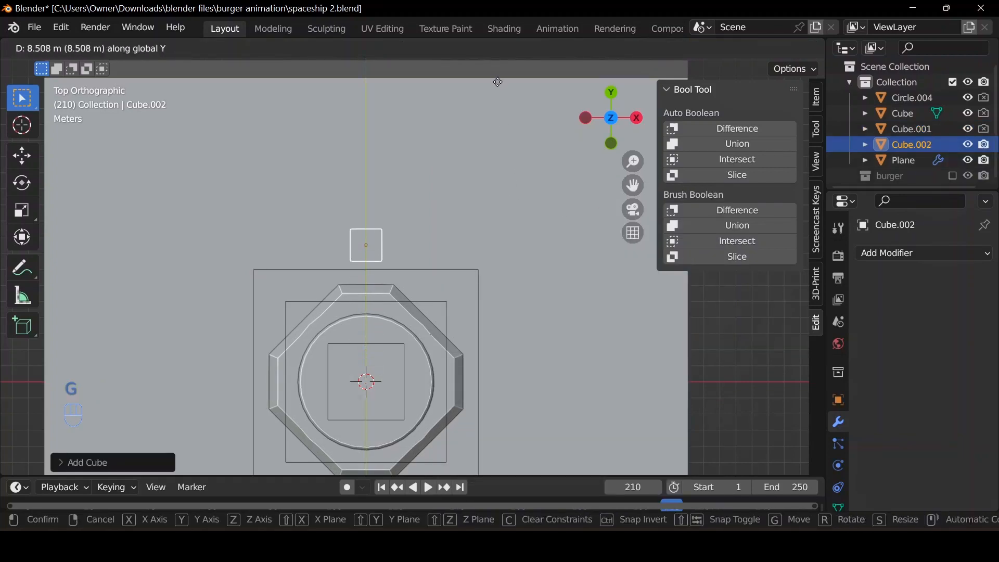
left_click(498, 103)
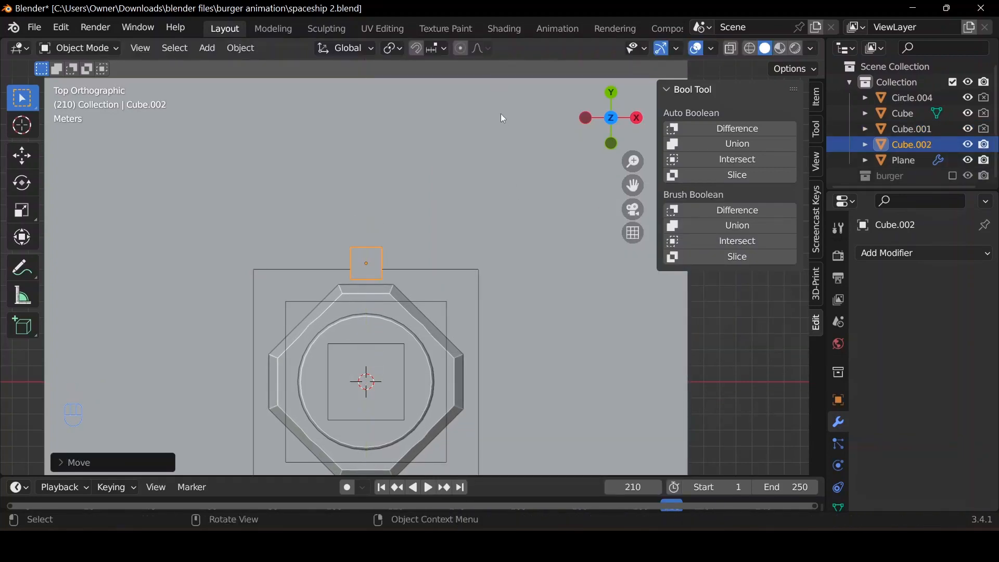
Stretch the new cube along Y into a long block and shift it outward along Y until its end meets the octagon's edge
key("s")
key("x")
key("y")
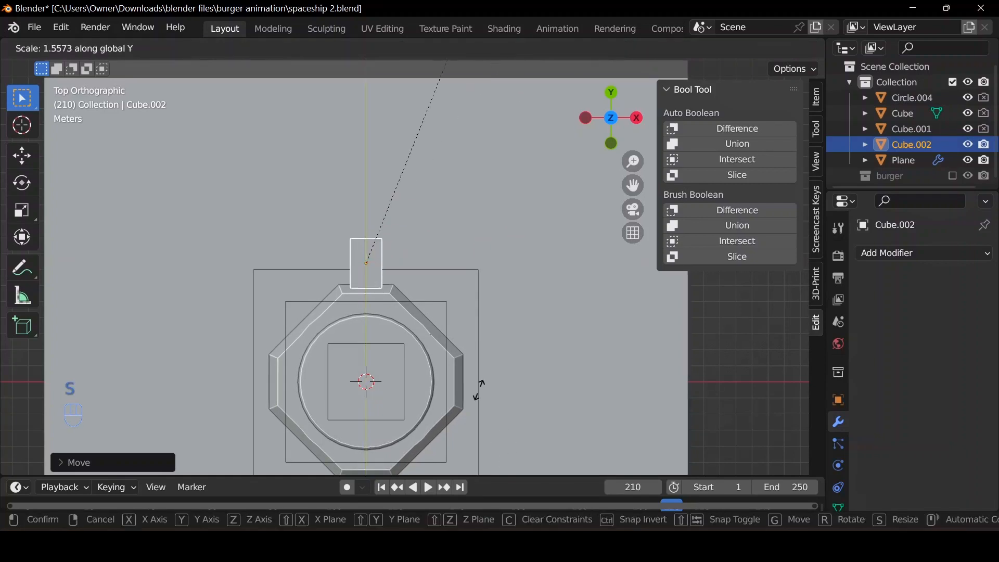
left_click(473, 234)
key("g")
key("y")
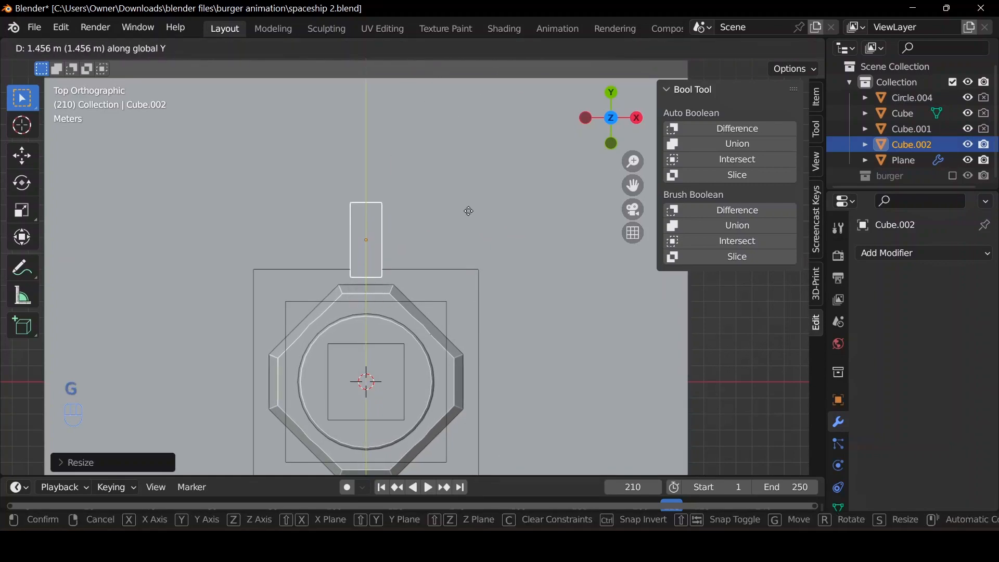
left_click(471, 219)
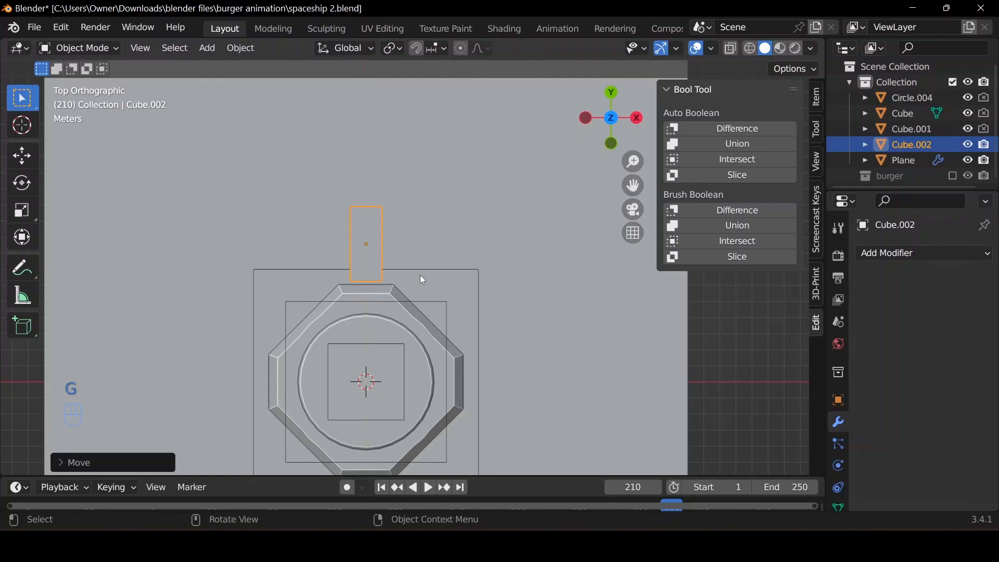
Apply the scale of the elongated block
key("KP_Decimal")
middle_click_drag(503, 293, 546, 230)
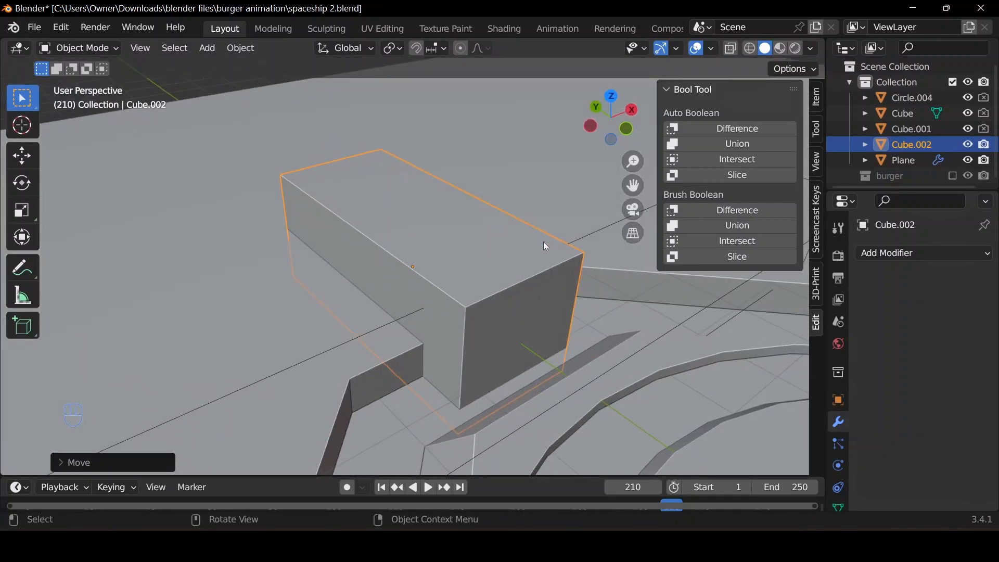
key("Tab")
key("Tab")
key("q")
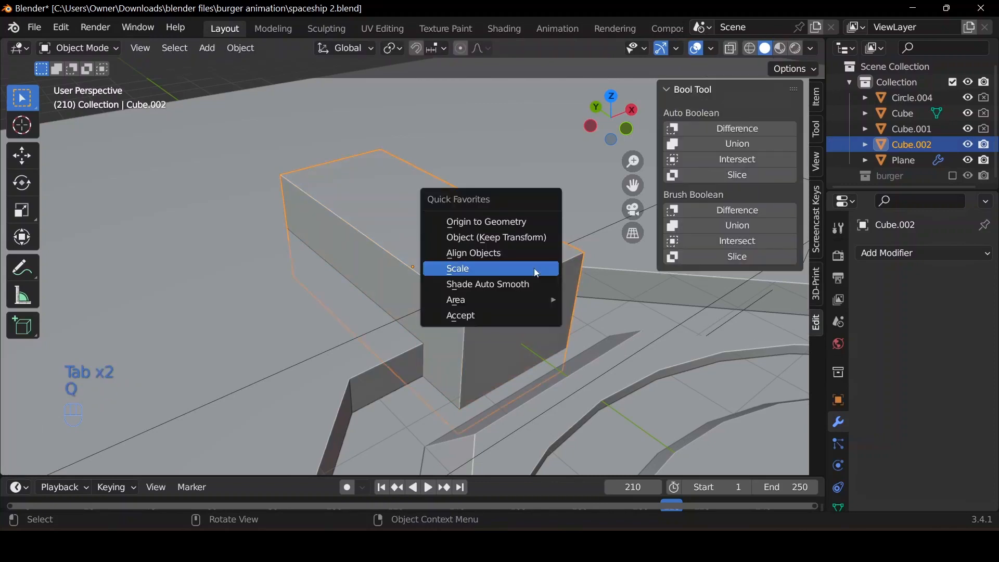
left_click(533, 267)
Bevel the block's four vertical edges with four segments and a width of about 0.44 m, and apply Shade Auto Smooth
key("Tab")
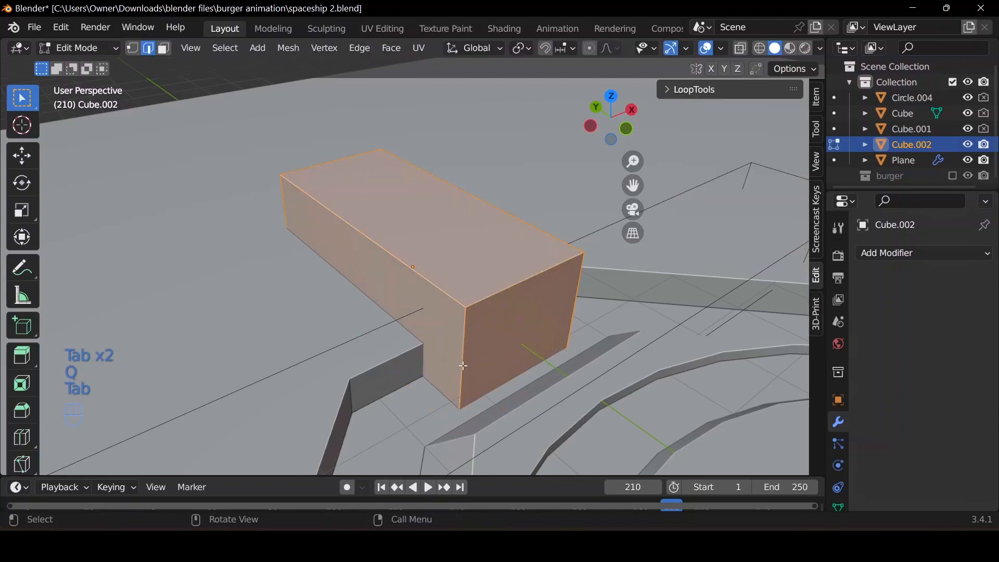
key("alt+z")
left_click(456, 359)
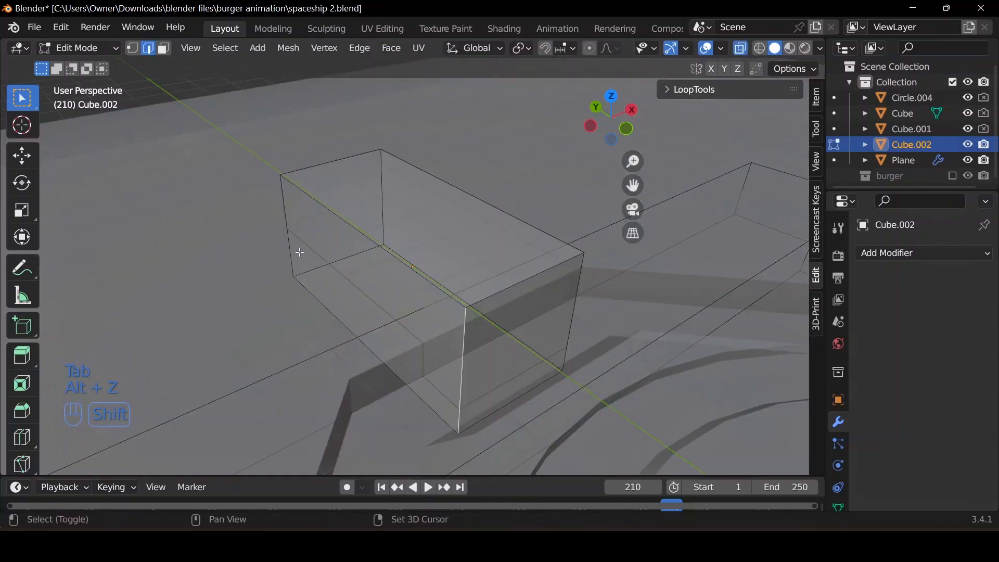
left_click(296, 226, "shift")
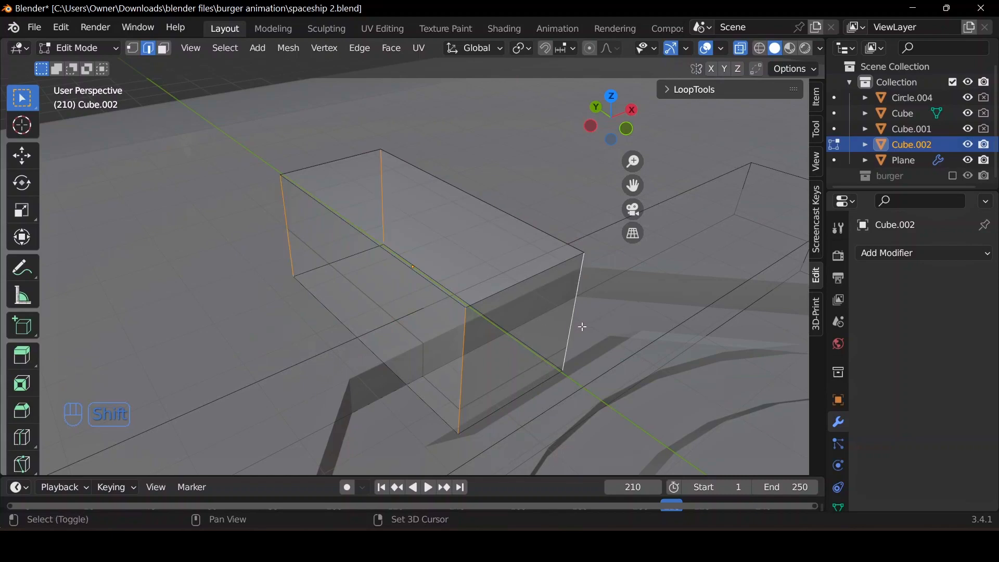
key("ctrl+b")
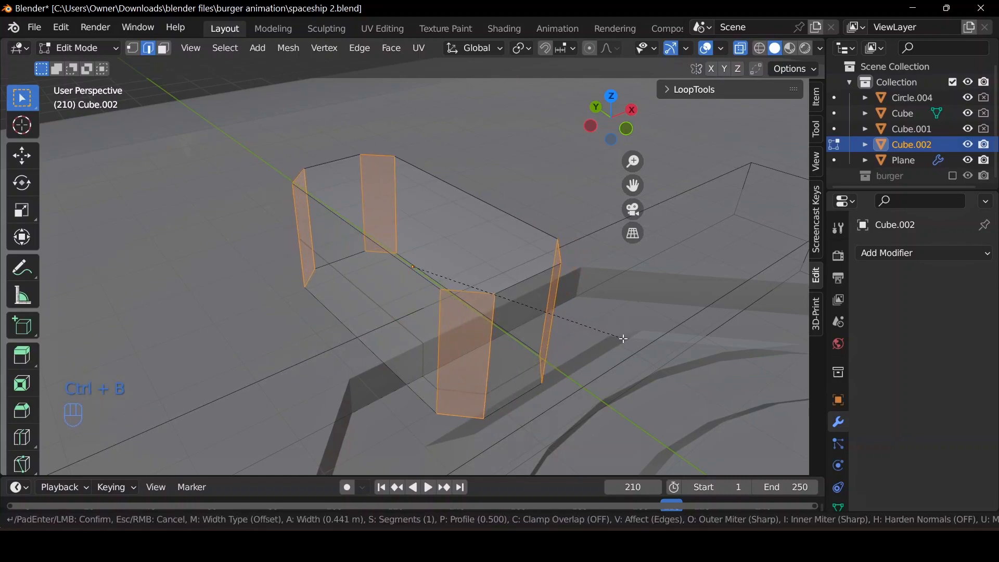
scroll(624, 339, "up", 2)
scroll(624, 339, "up", 1)
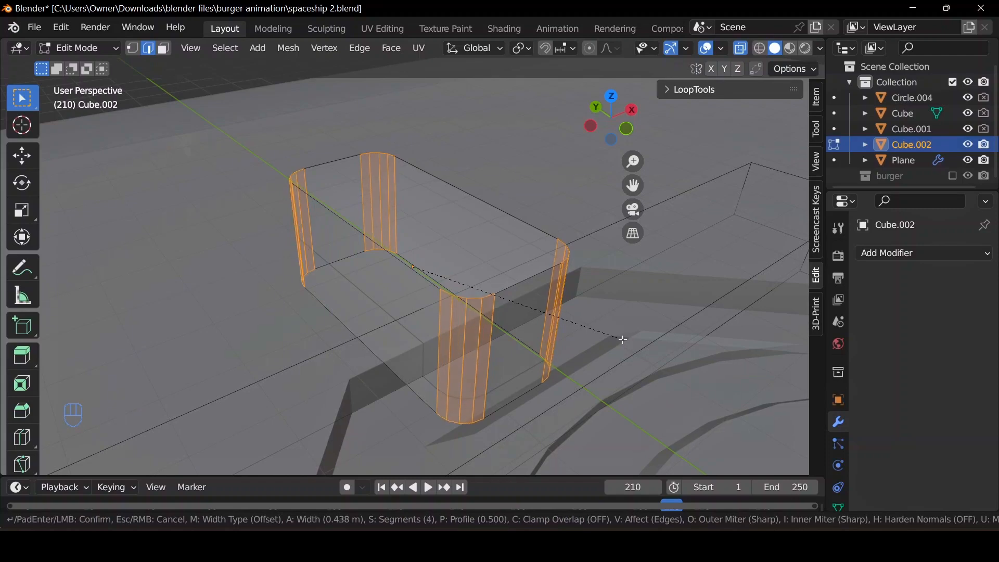
left_click(624, 340)
key("Tab")
key("alt+z")
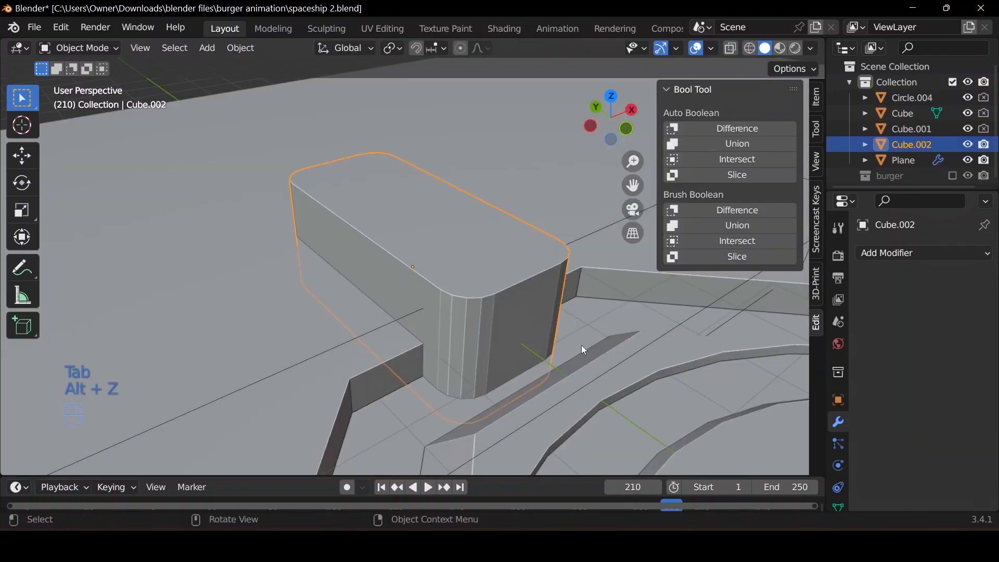
key("q")
left_click(580, 361)
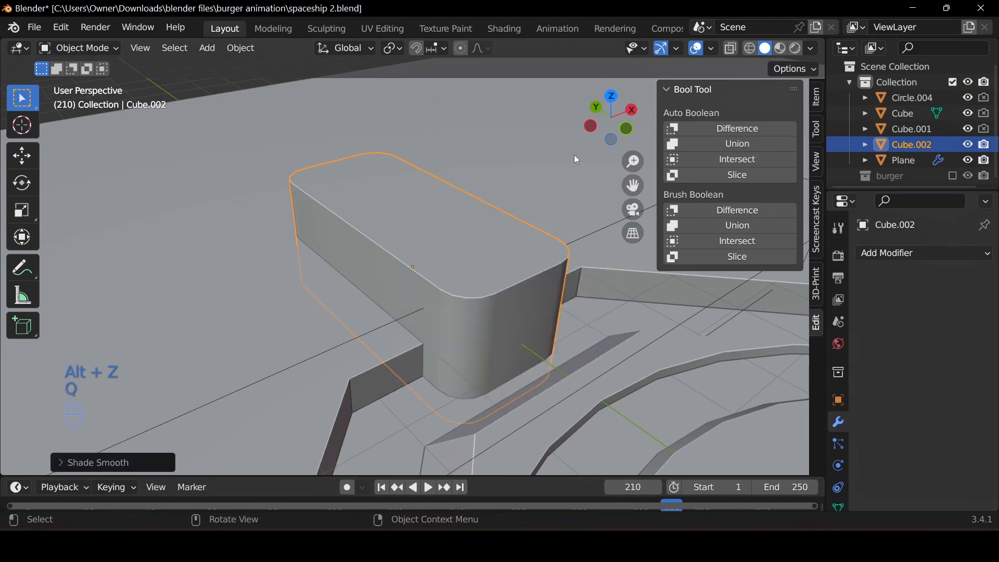
Add a Mirror modifier to the rounded block, mirroring only on the Y axis with Plane as the mirror object
left_click(619, 95)
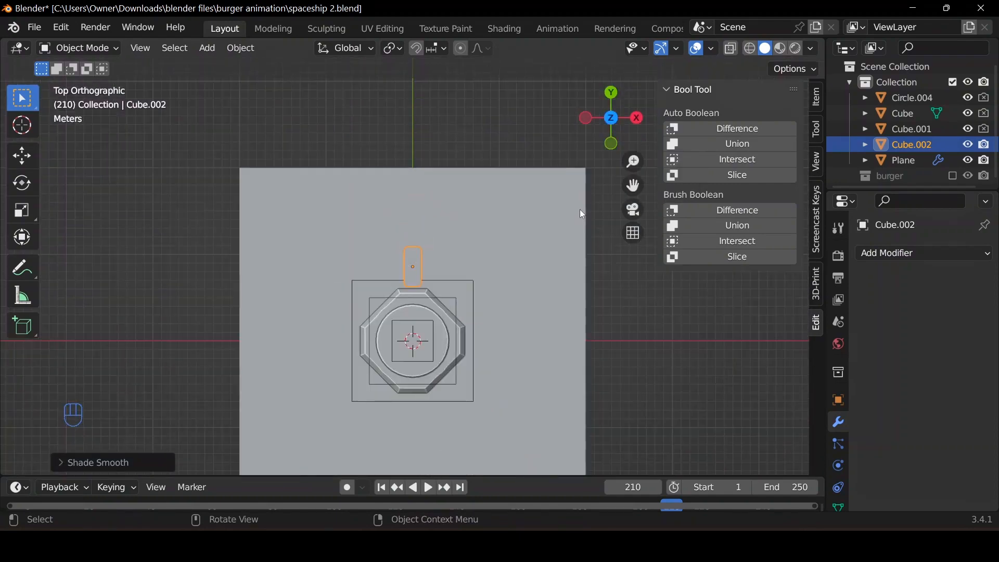
scroll(579, 209, "up", 2)
left_click_drag(642, 179, 631, 129)
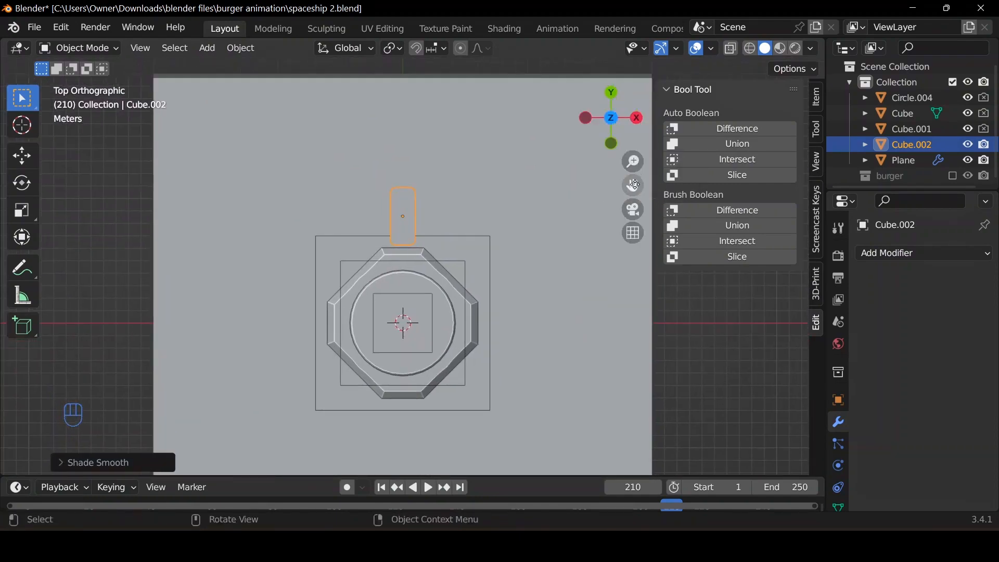
key("Tab")
key("Tab")
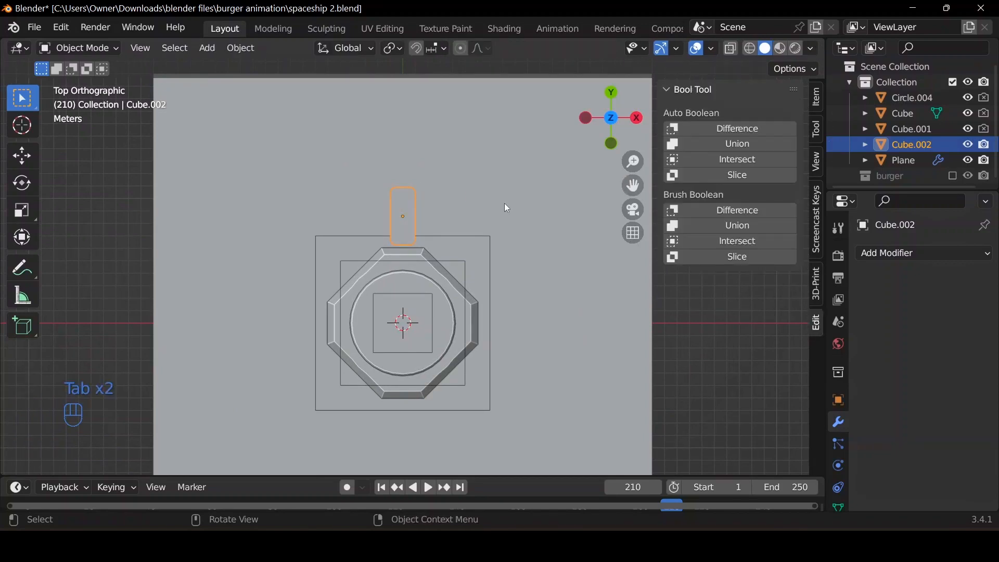
left_click(903, 255)
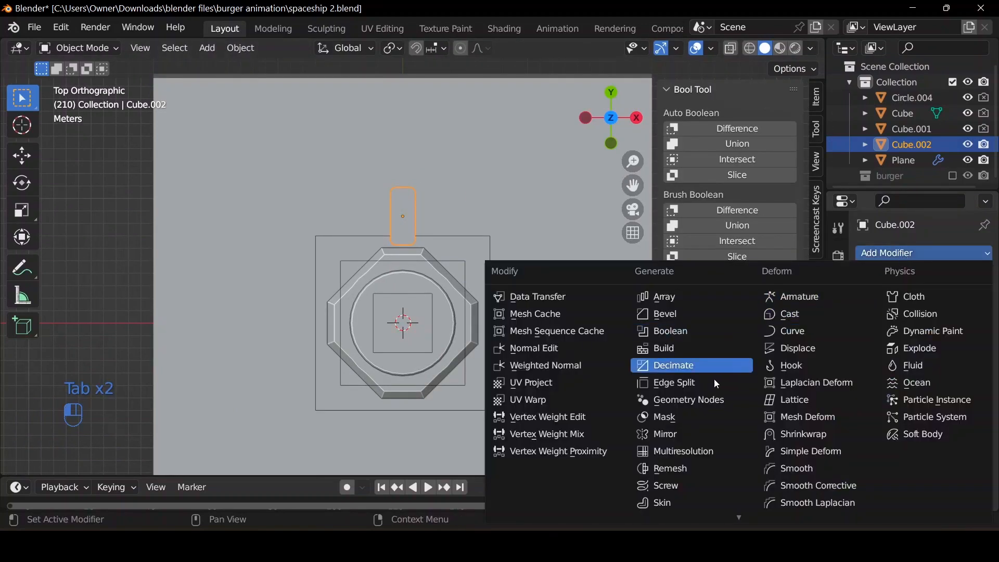
left_click(698, 435)
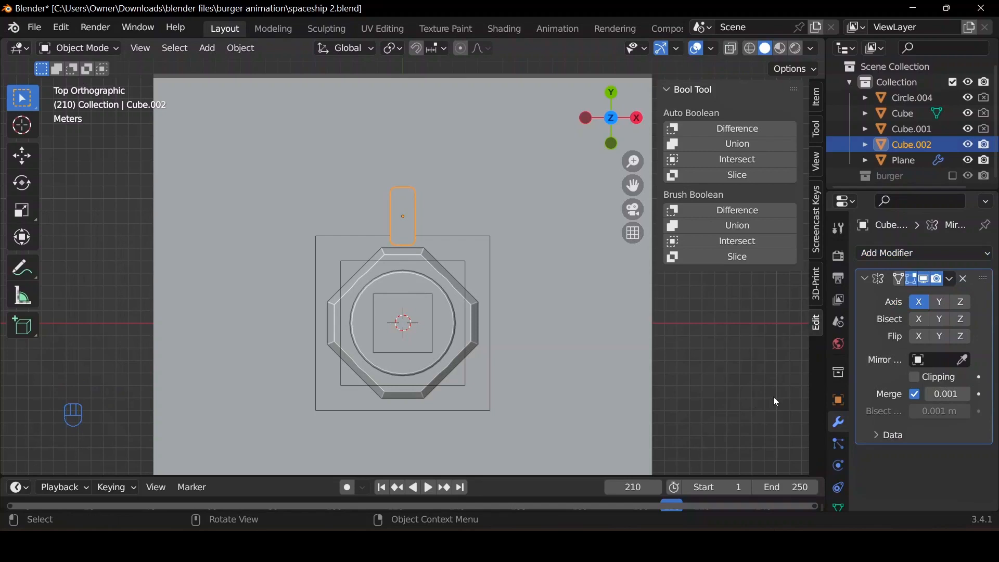
left_click(964, 360)
left_click(463, 434)
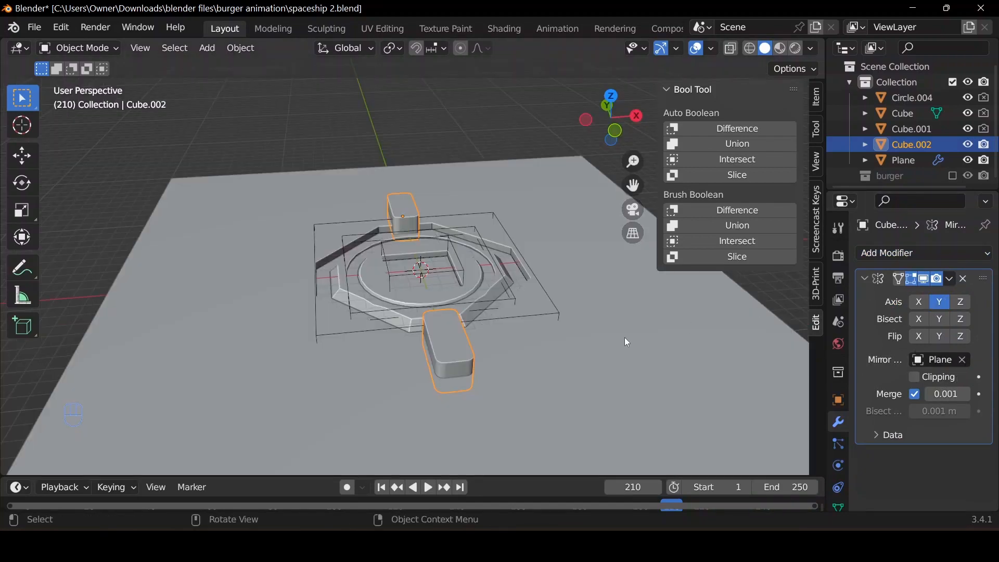
middle_click_drag(458, 359, 604, 158)
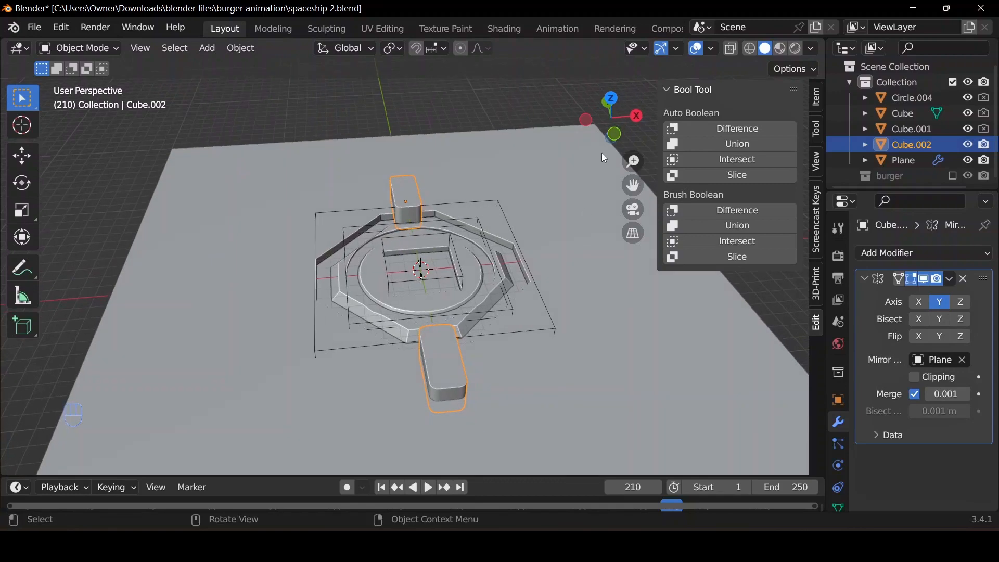
Duplicate the mirrored pair of blocks and move the copy along the positive X axis, clear of the octagonal recess
left_click(614, 99)
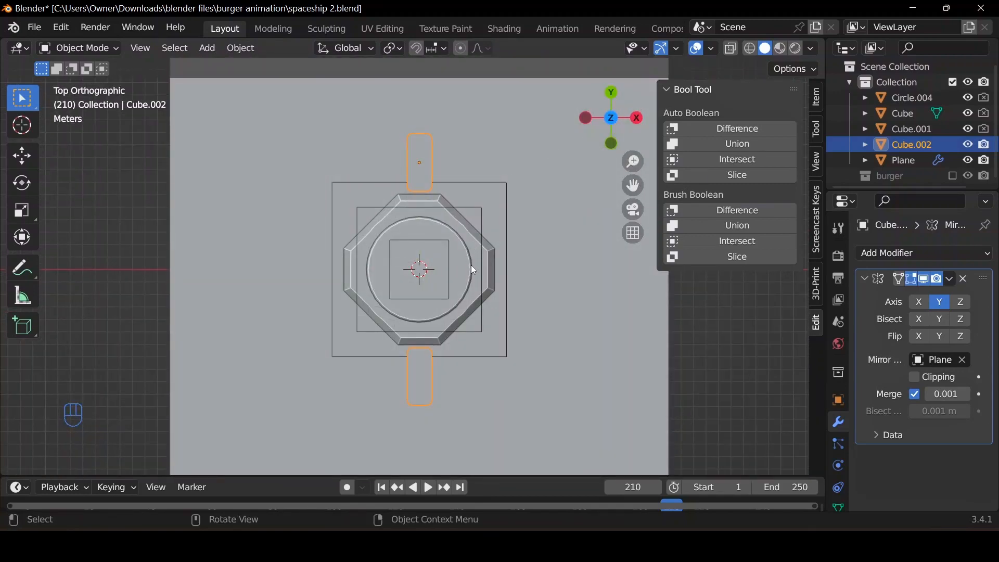
key("shift+d")
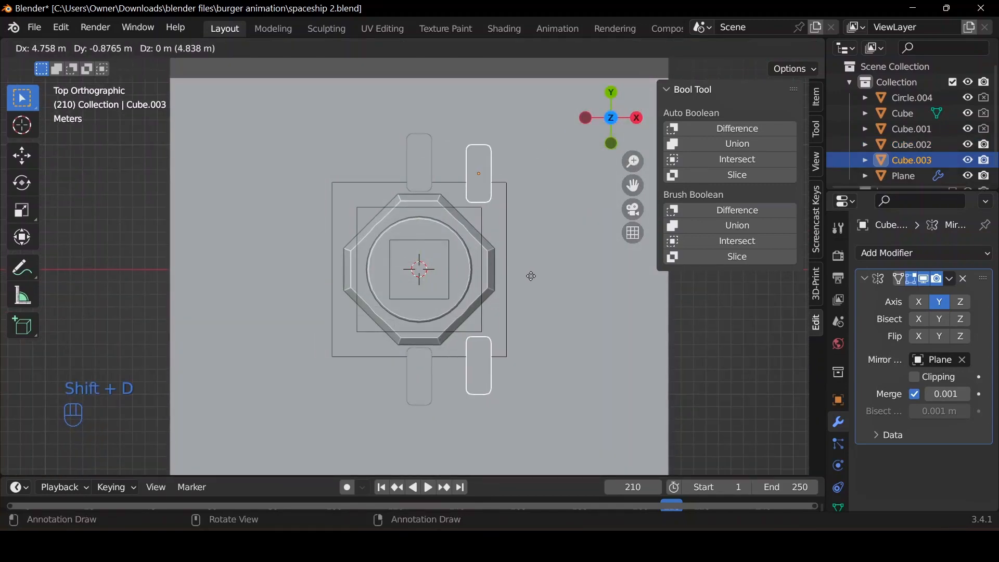
key("x")
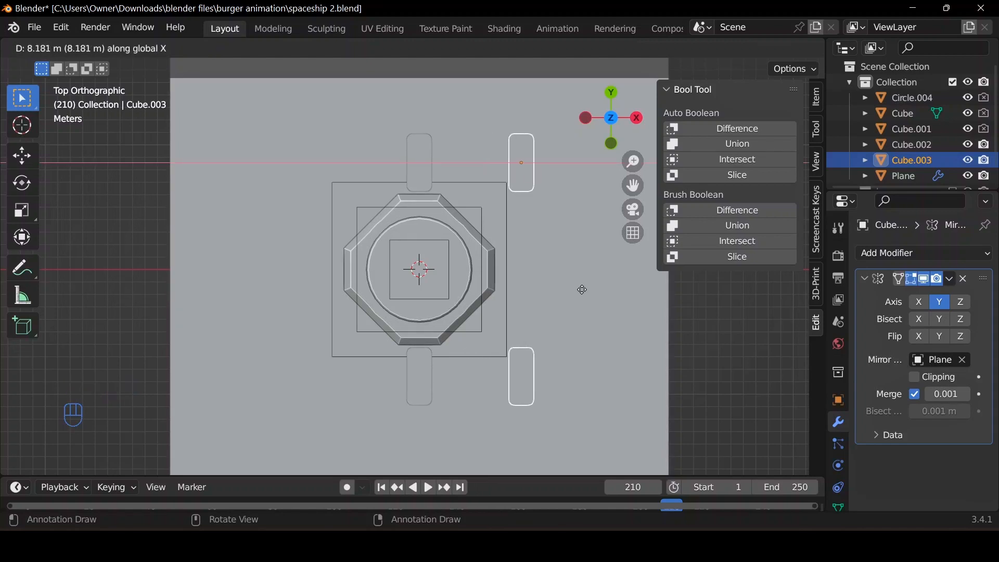
left_click(583, 293)
key("r")
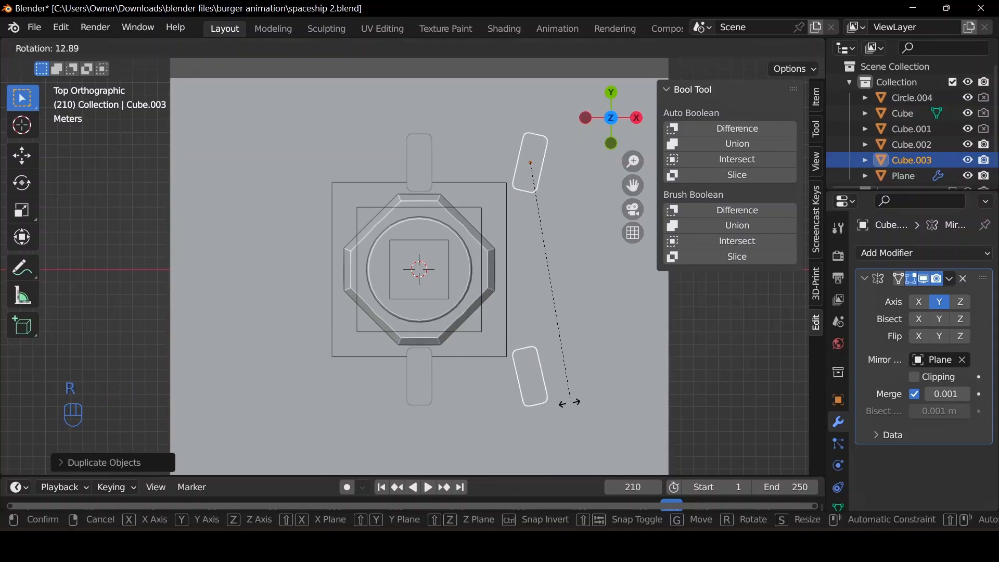
right_click(536, 387)
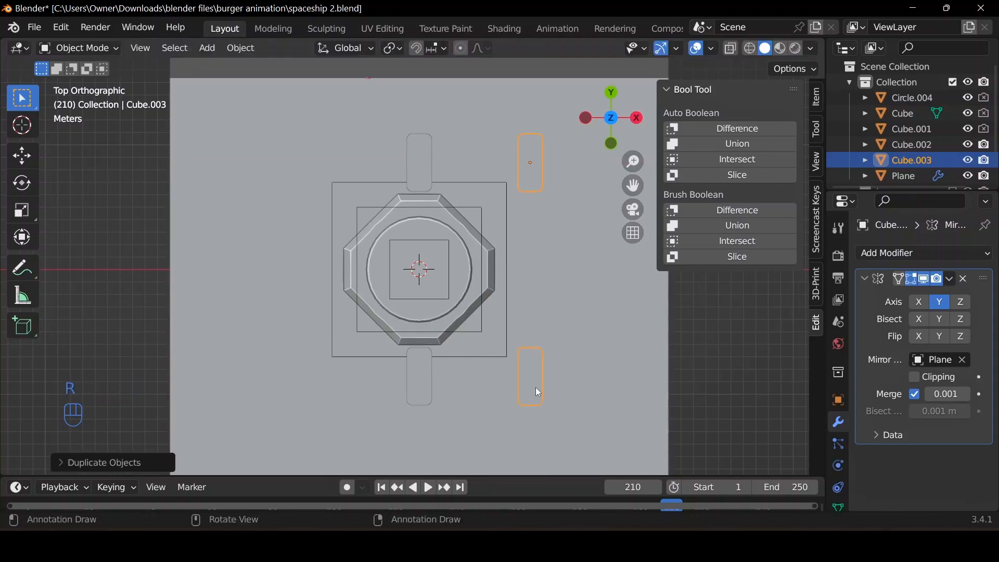
Apply the Mirror modifier on the duplicated blocks and rotate them 90 degrees in the top view
left_click(950, 281)
left_click(914, 297)
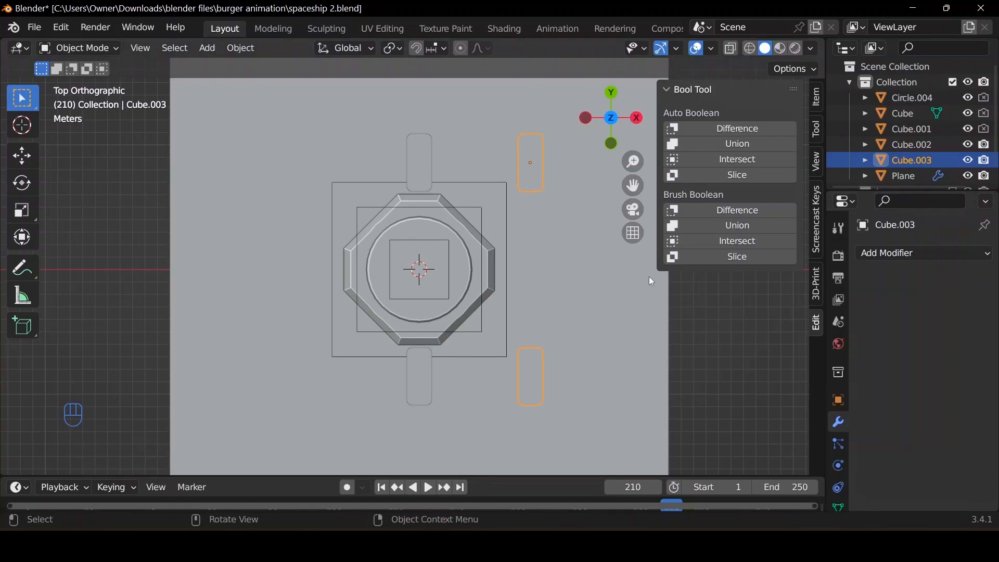
key("r")
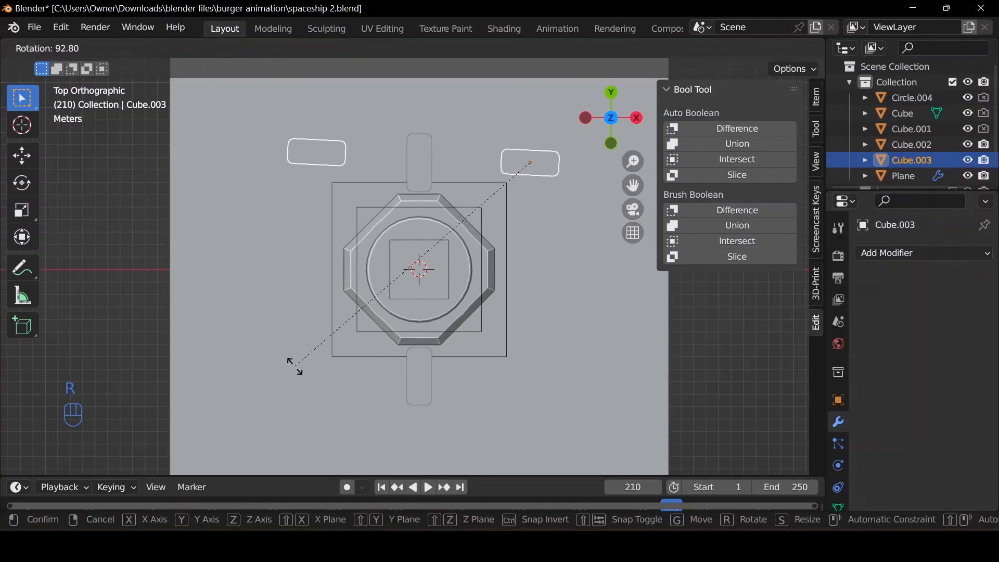
type("90")
left_click(361, 361)
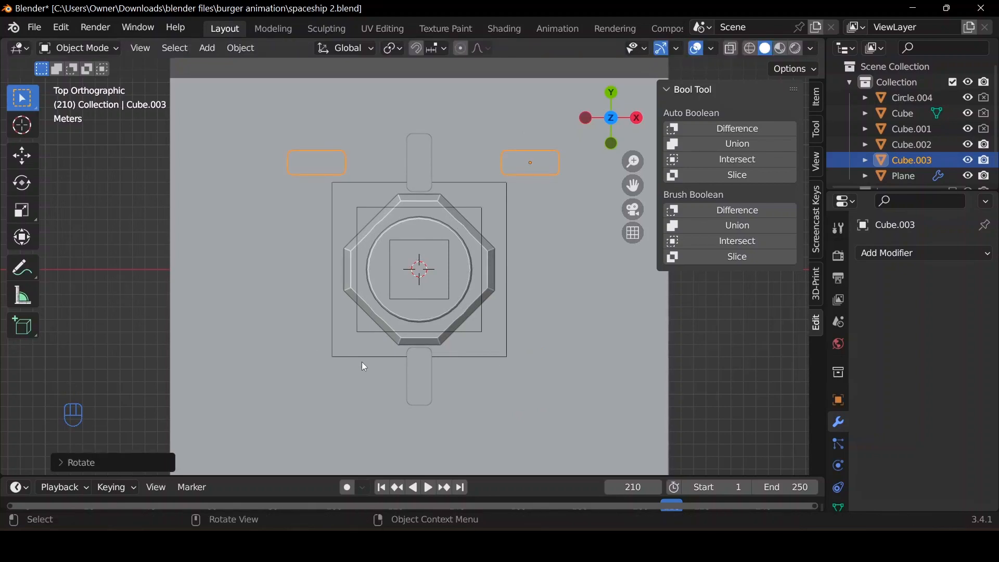
Move the rotated blocks about 8.4 m along negative Y, in line with the centre of the octagonal recess
key("g")
key("y")
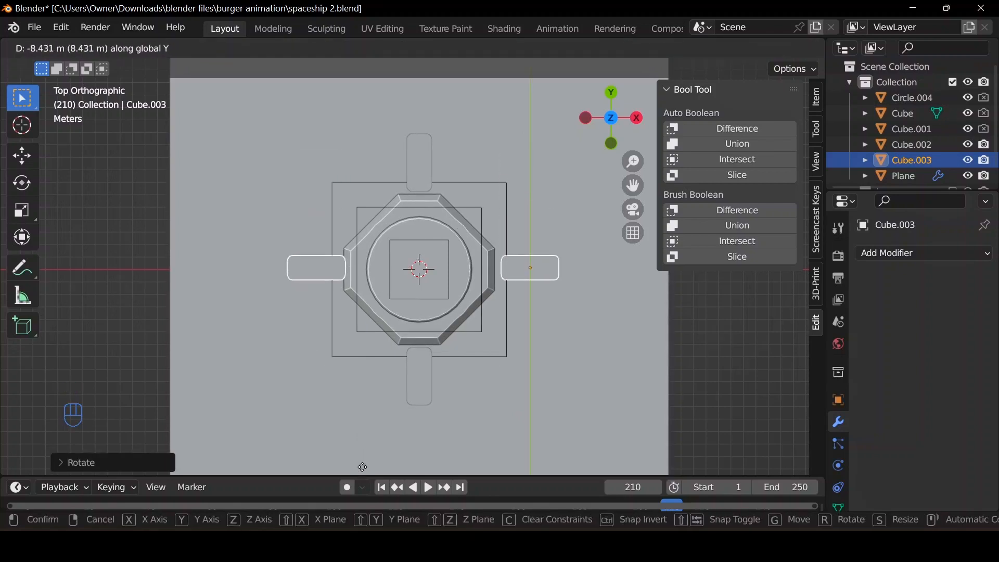
left_click(363, 467)
key("g")
key("x")
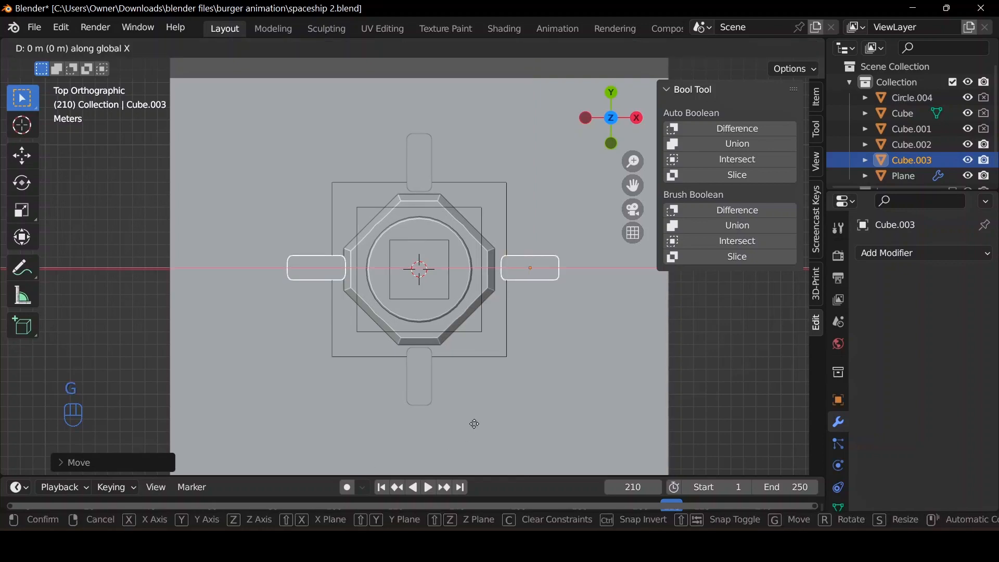
left_click(470, 421)
middle_click_drag(470, 421, 504, 274)
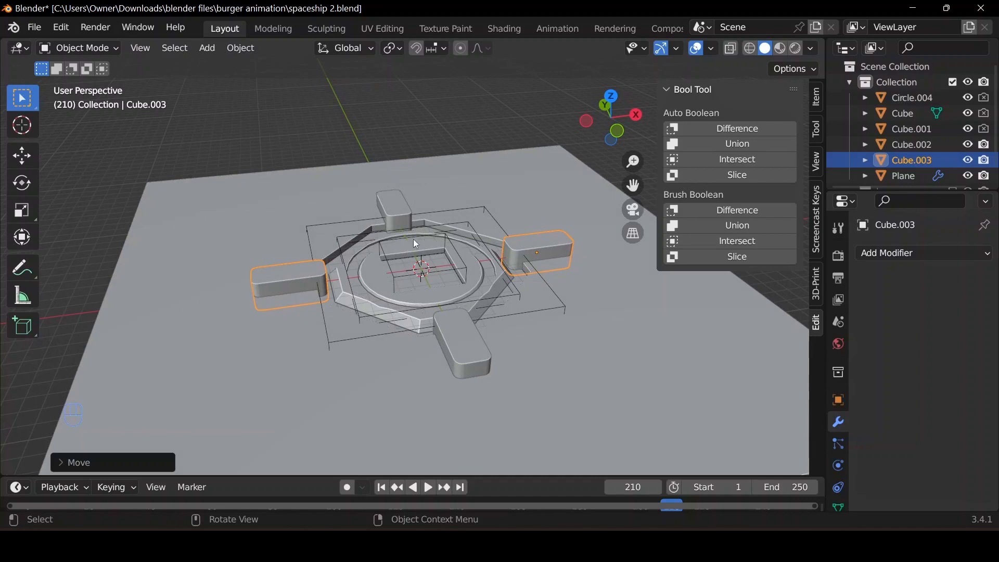
Set the origin to geometry for the rotated block pair and for the mirrored block pair
key("q")
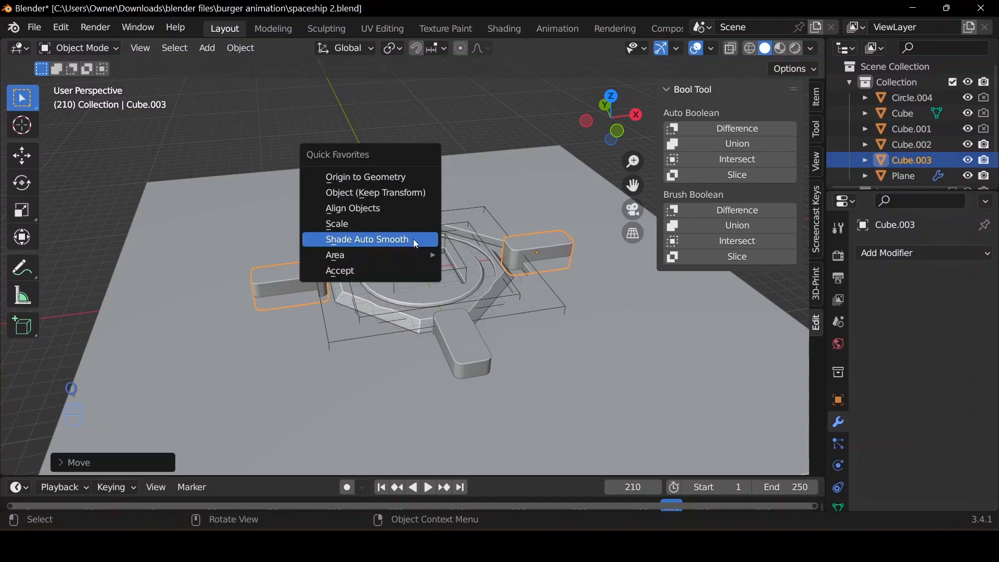
left_click(379, 178)
left_click(395, 197)
key("q")
left_click(394, 193)
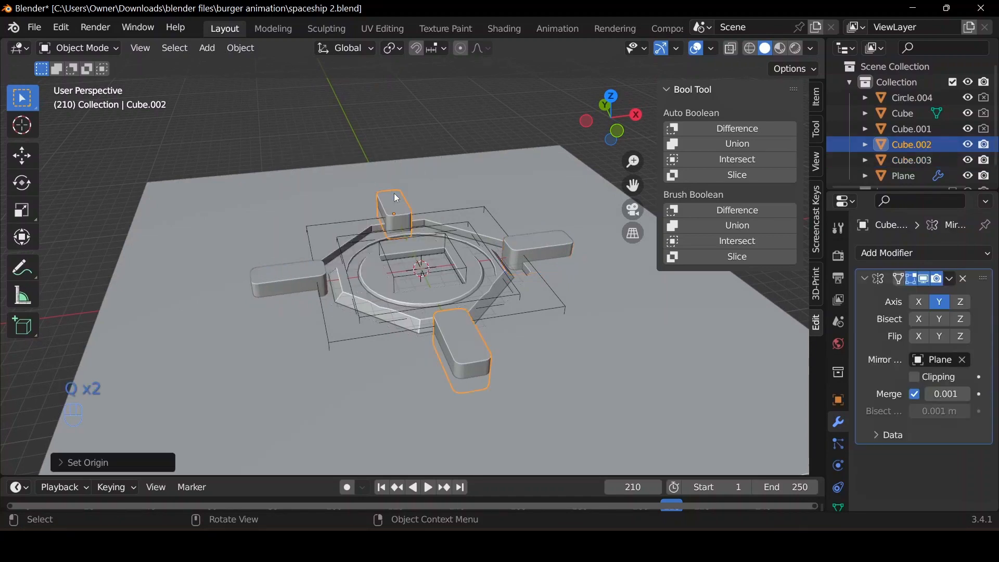
Try to apply the scale of the block pair that still has the Mirror modifier
key("q")
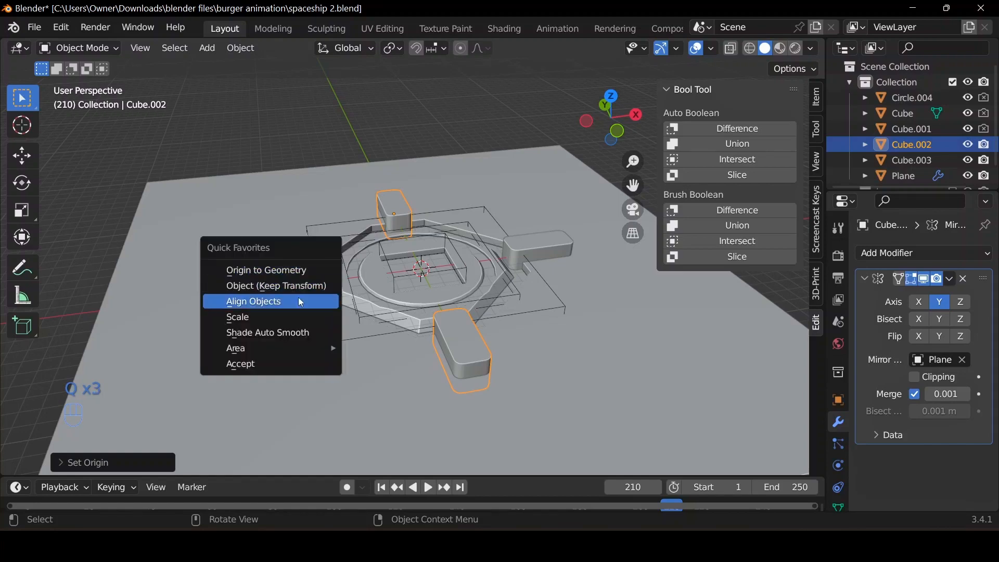
left_click(288, 313)
left_click(274, 273)
key("q")
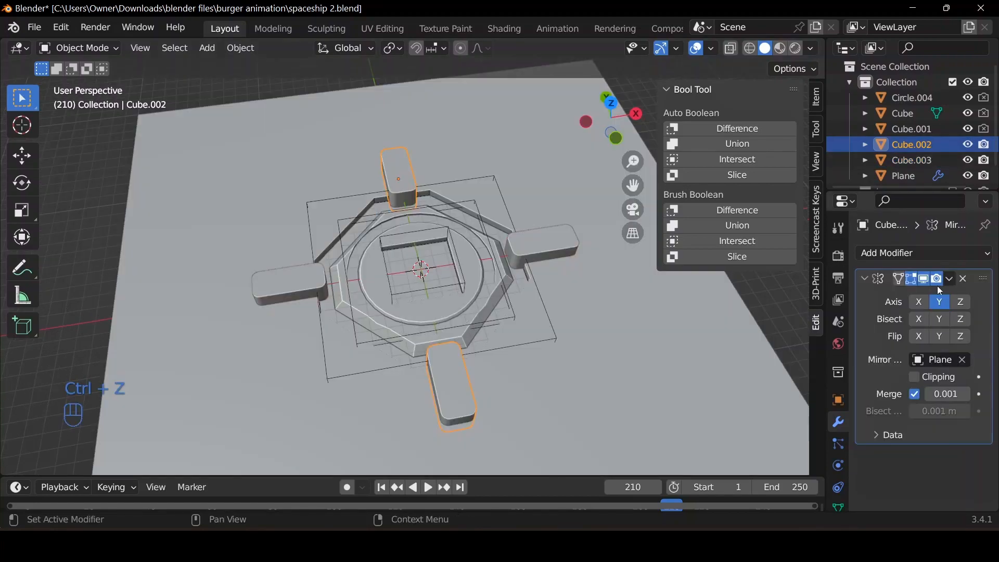
Apply the Mirror modifier on the block pair and join it with the other pair into one object
left_click(949, 280)
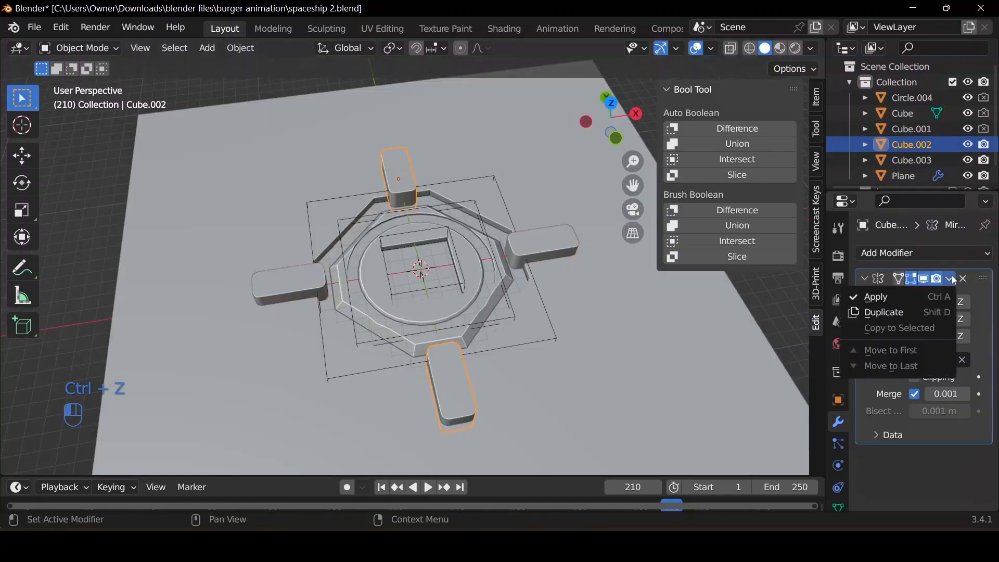
left_click(918, 295)
left_click(550, 249, "shift")
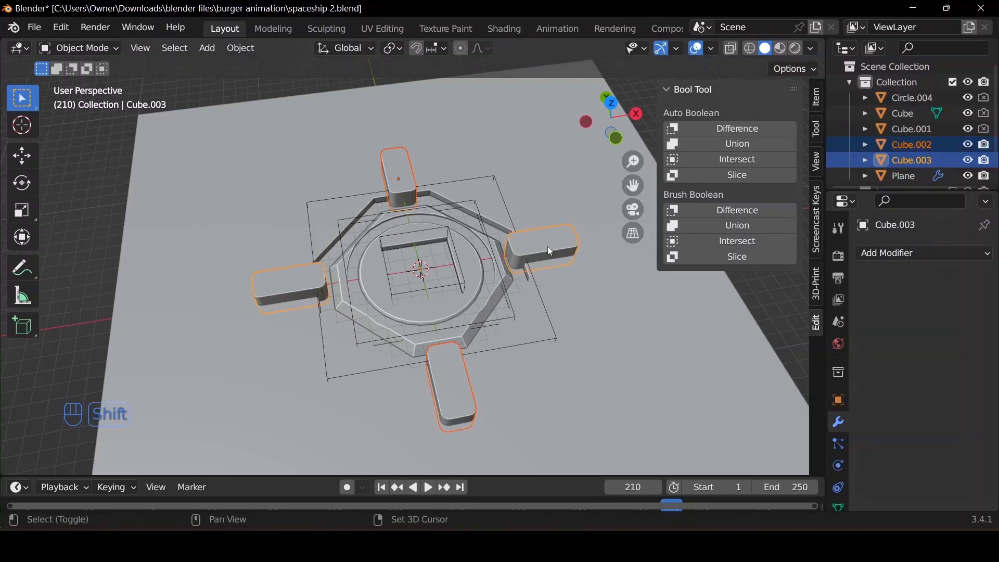
key("ctrl+j")
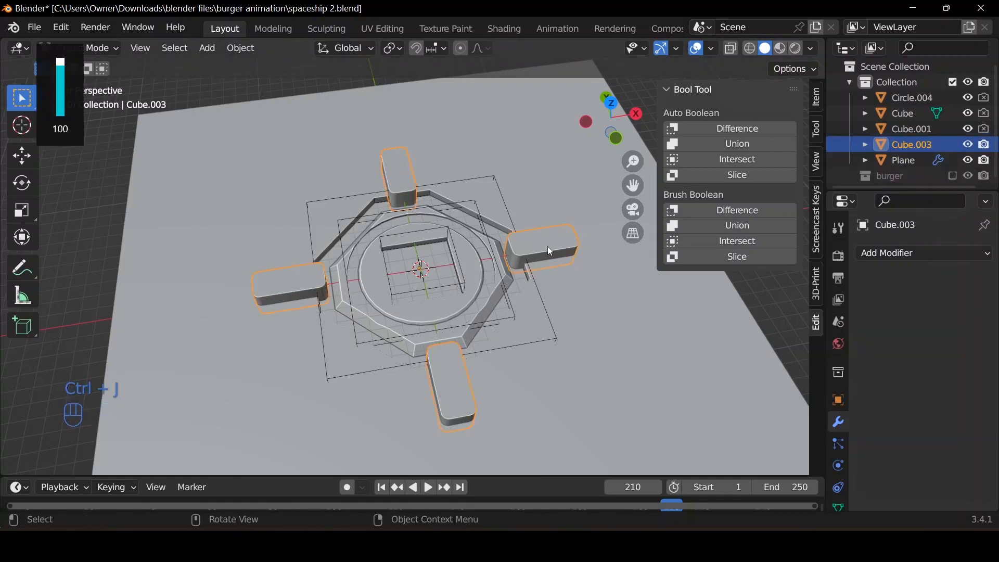
Apply the joined blocks' scale and cut them out of the ground plane with Bool Tool's Brush Difference
key("q")
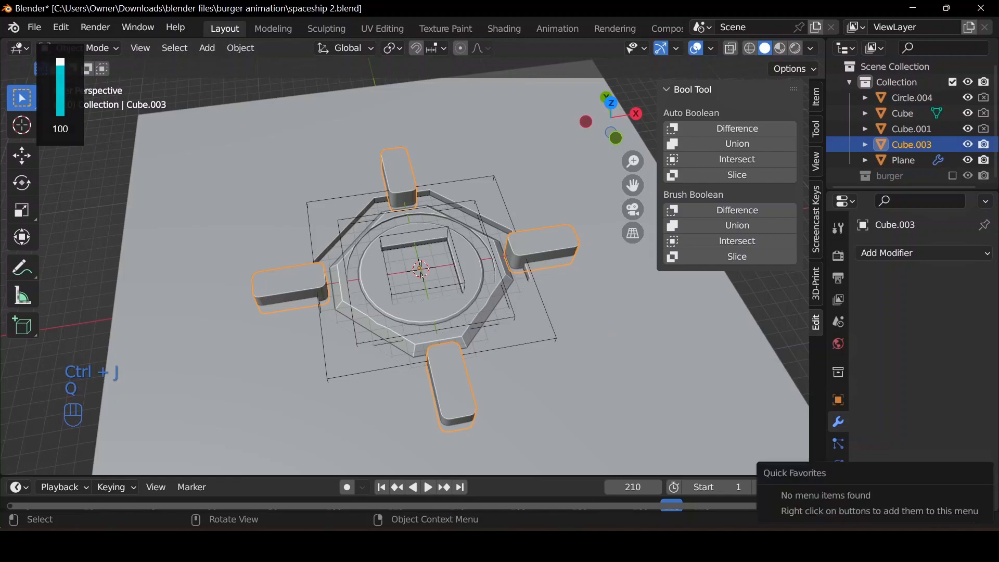
key("q")
left_click(625, 327)
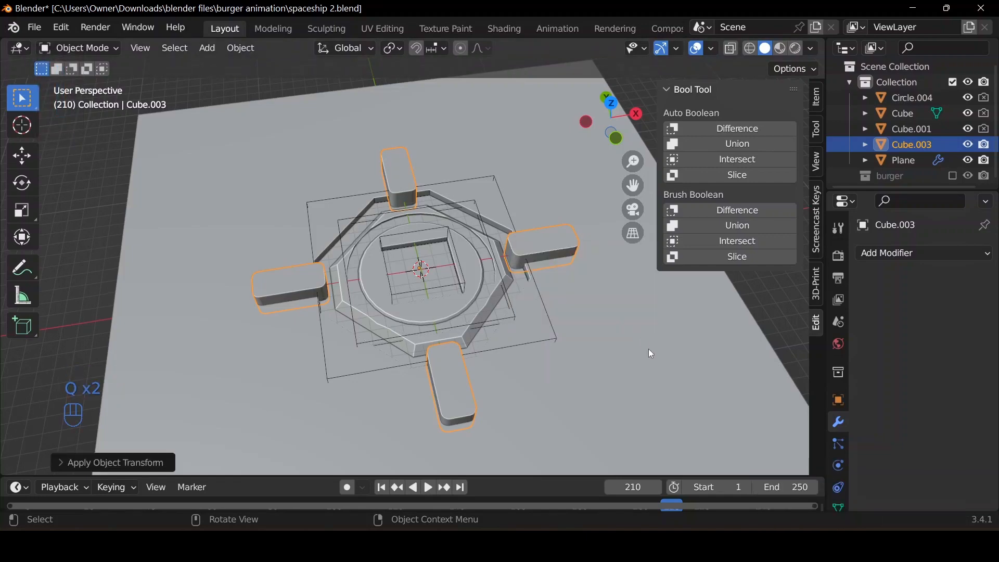
left_click(648, 348, "shift")
left_click(741, 213)
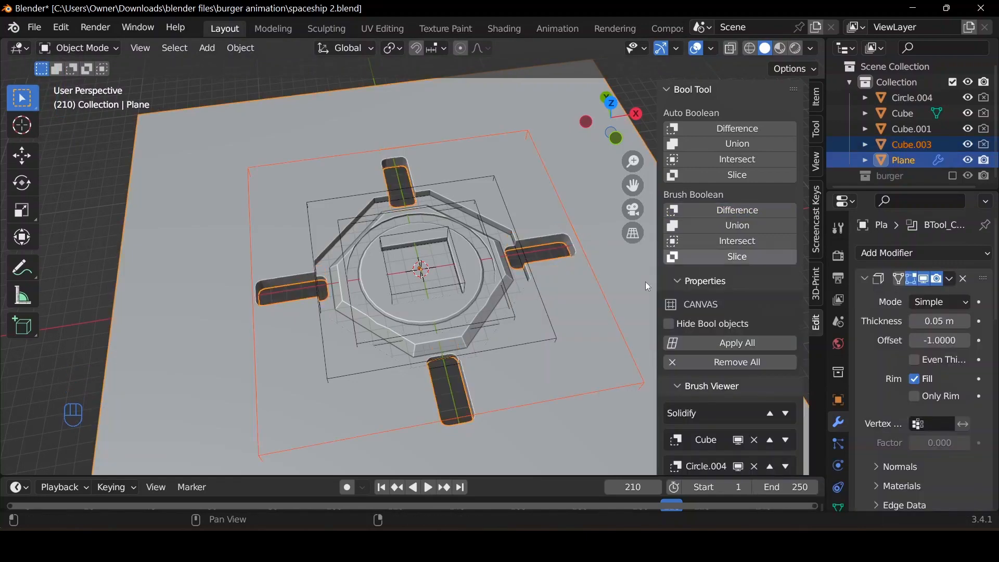
middle_click_drag(646, 282, 588, 286)
scroll(588, 286, "up", 8)
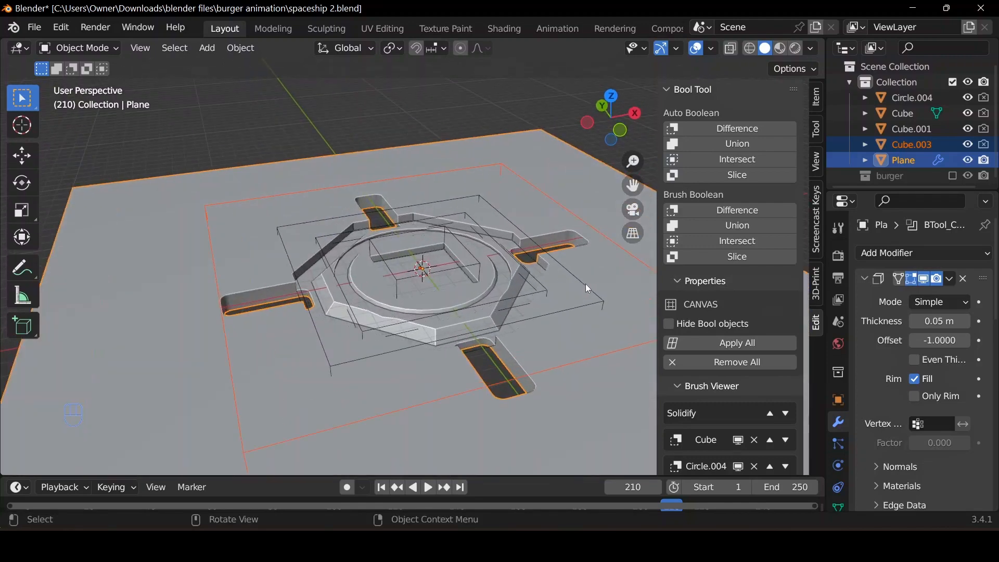
scroll(470, 308, "down", 3)
middle_click_drag(470, 308, 391, 318)
scroll(466, 307, "down", 2)
scroll(392, 318, "up", 2)
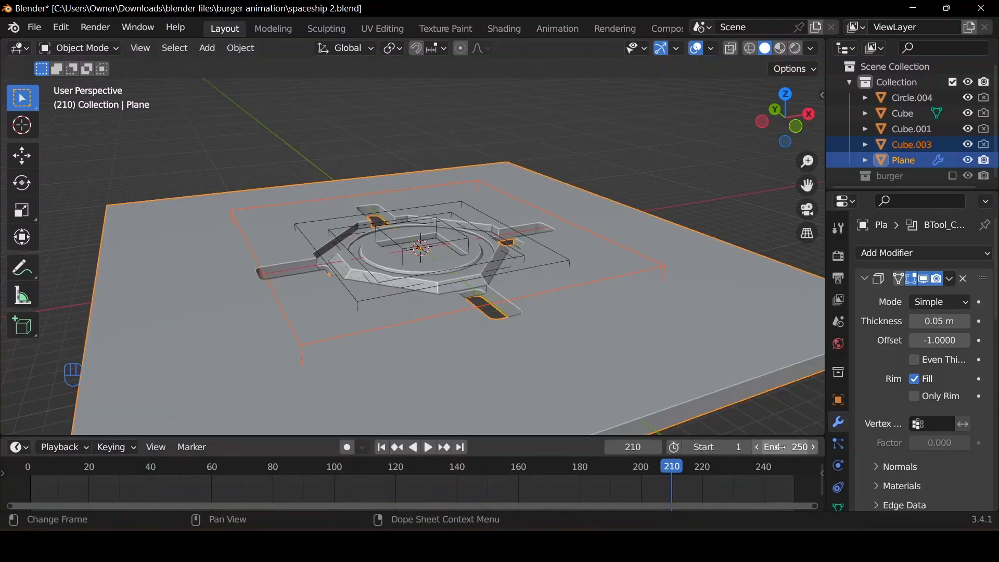
Set the animation's end frame to 100, fit the frame range in the timeline and enlarge the timeline area
left_click(780, 447)
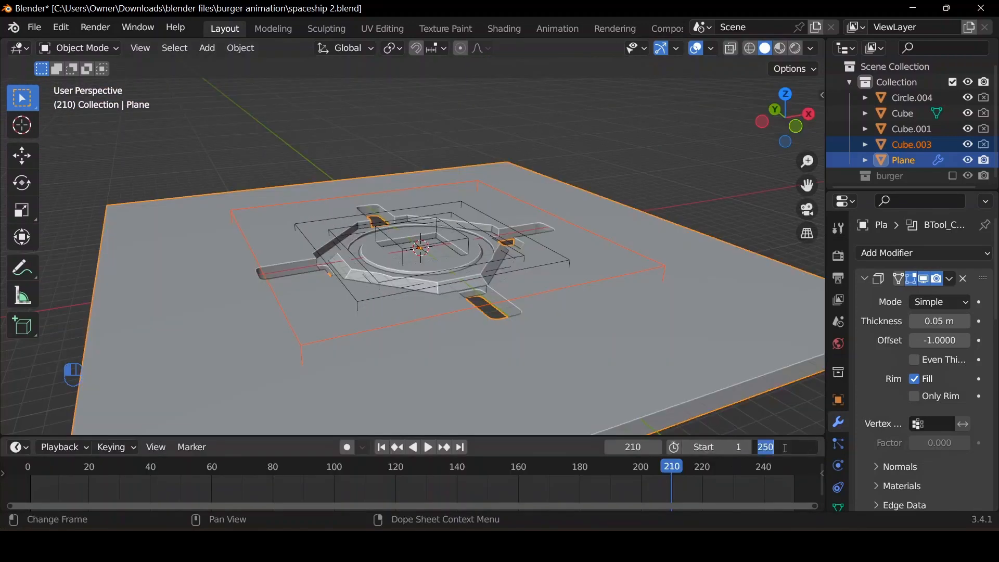
type("2")
type("100")
key("Return")
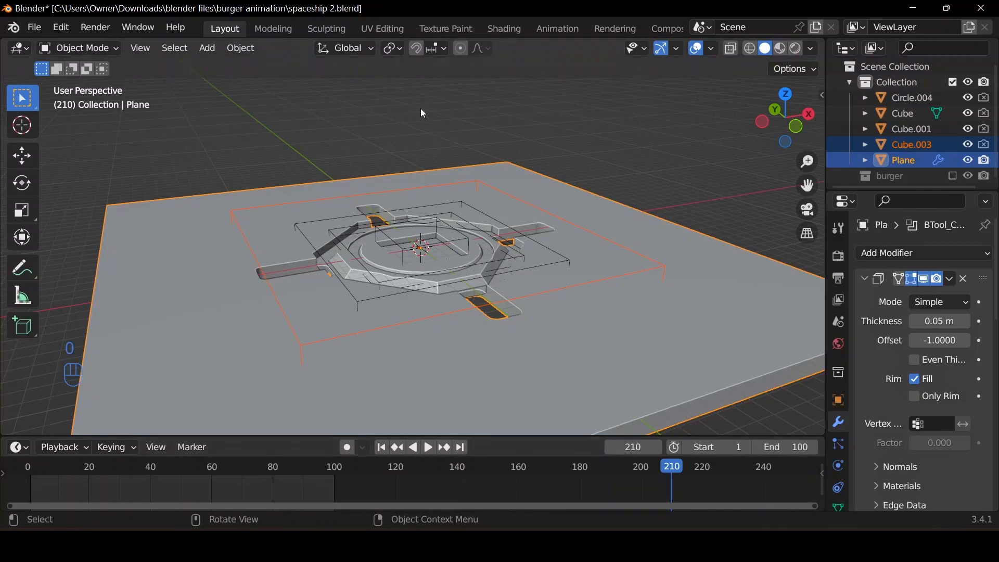
left_click(292, 473)
key("Home")
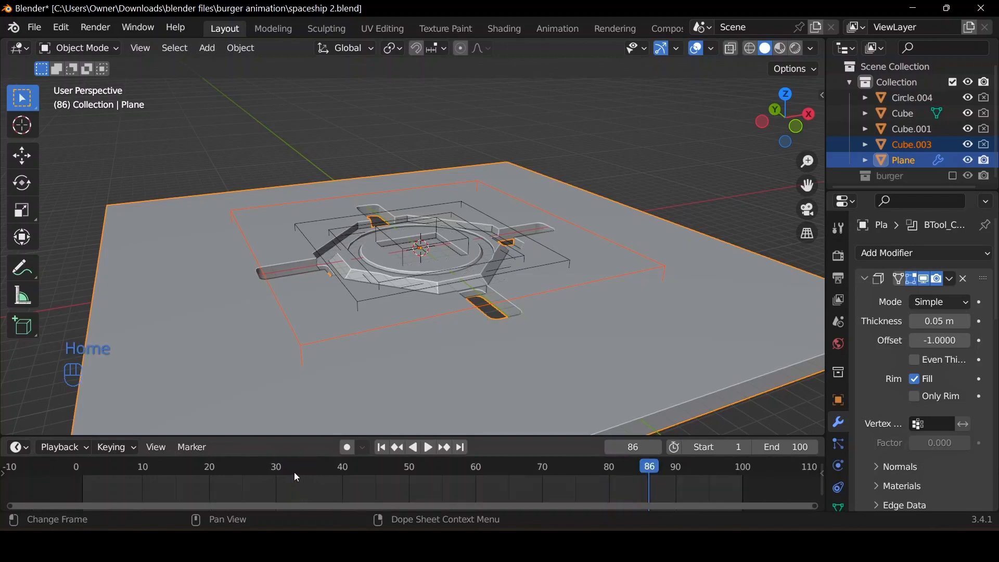
left_click(386, 434)
left_click_drag(388, 436, 387, 402)
scroll(431, 336, "down", 2)
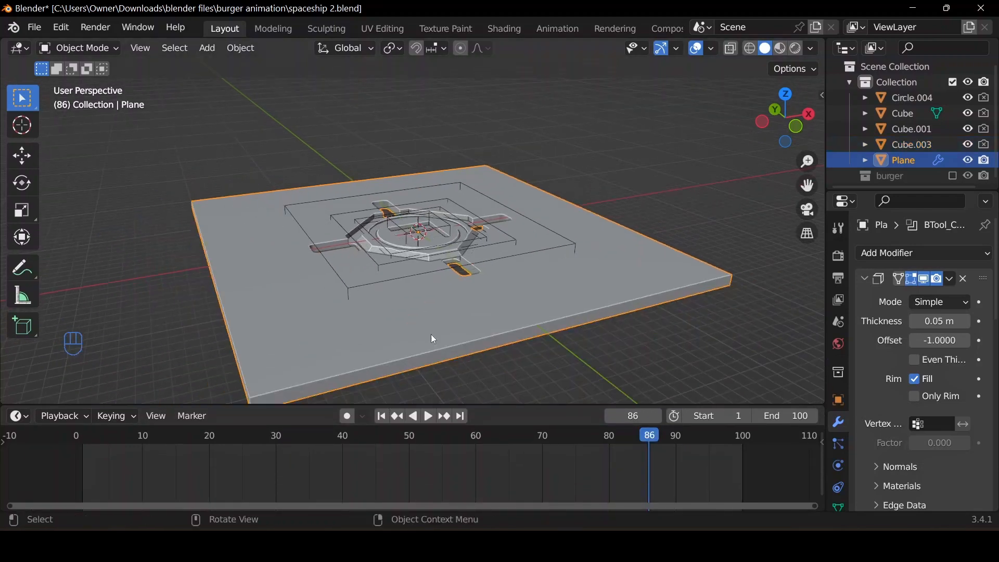
Add a sphere-shaped empty at the centre of the recesses in the ground plane
middle_click_drag(431, 335, 494, 306)
scroll(494, 306, "up", 2)
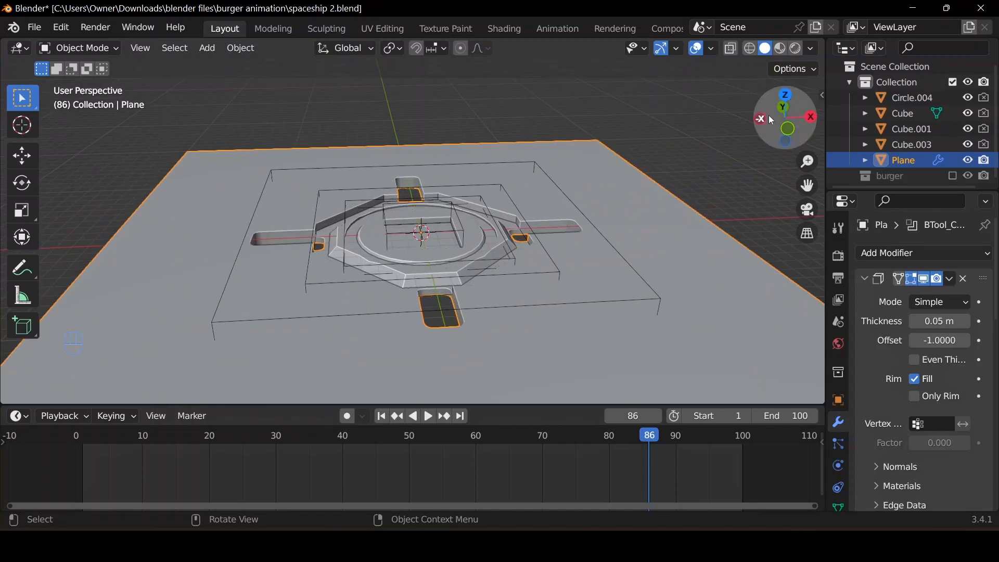
scroll(537, 286, "up", 1)
key("shift+a")
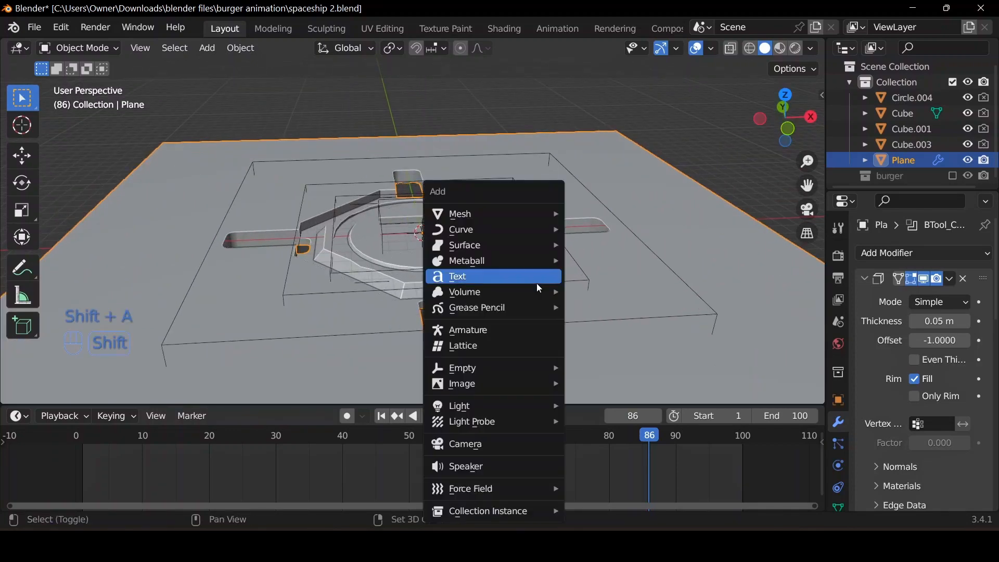
mouse_move(510, 225)
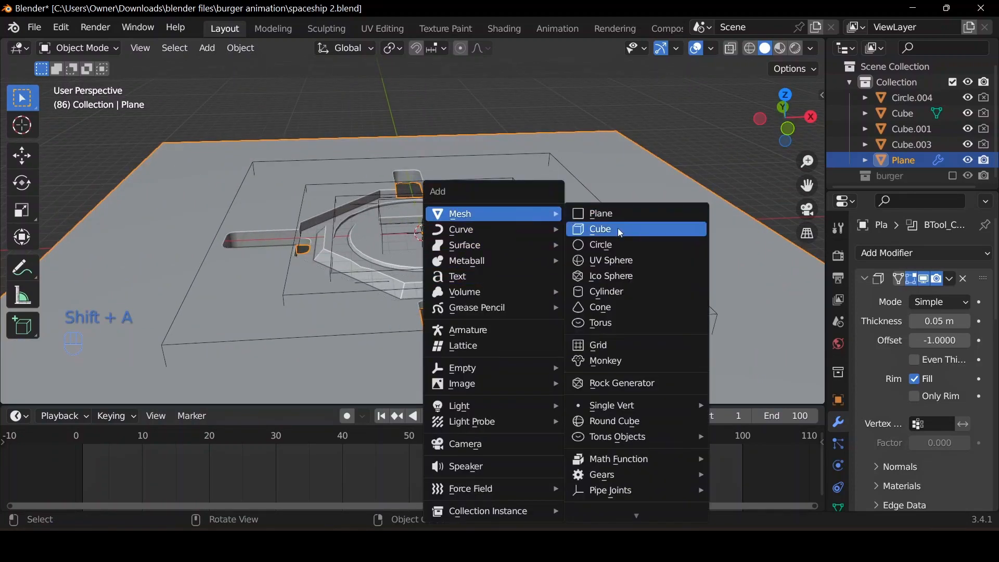
mouse_move(498, 368)
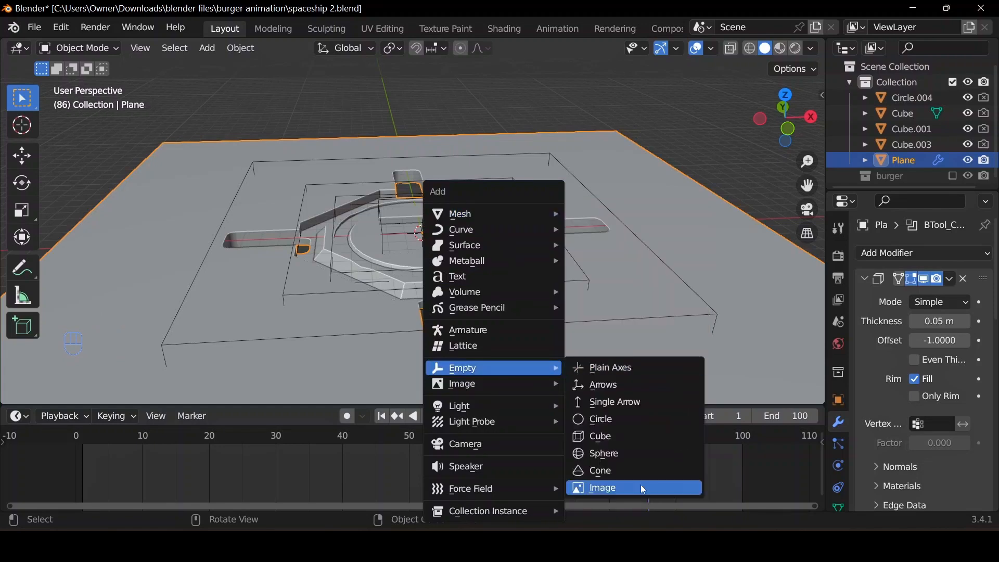
left_click(624, 453)
scroll(558, 358, "up", 4)
middle_click_drag(541, 341, 568, 309)
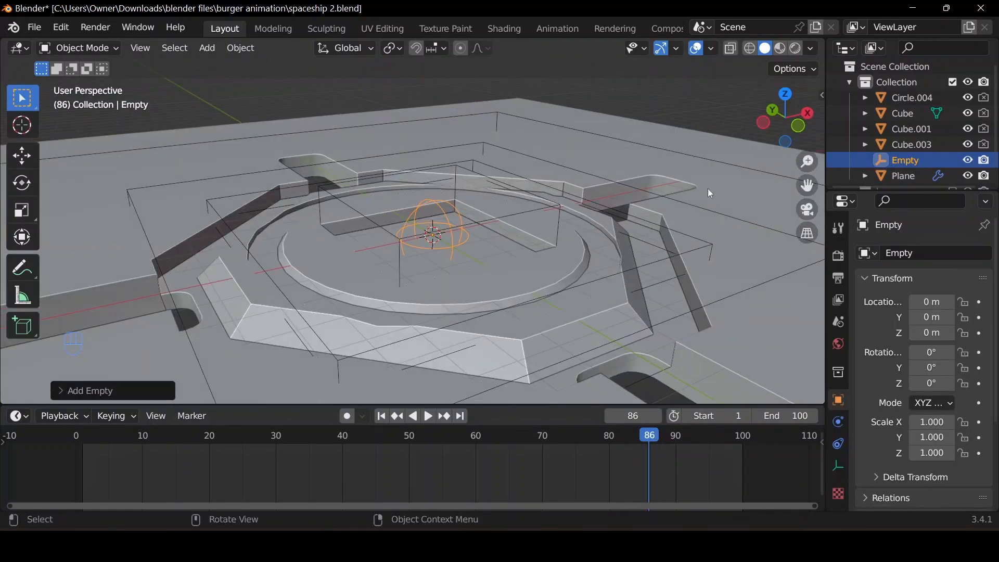
In the front view, hide the ground plane to expose the empty and the boolean cutters
left_click(799, 127)
scroll(594, 248, "down", 3)
left_click(589, 253)
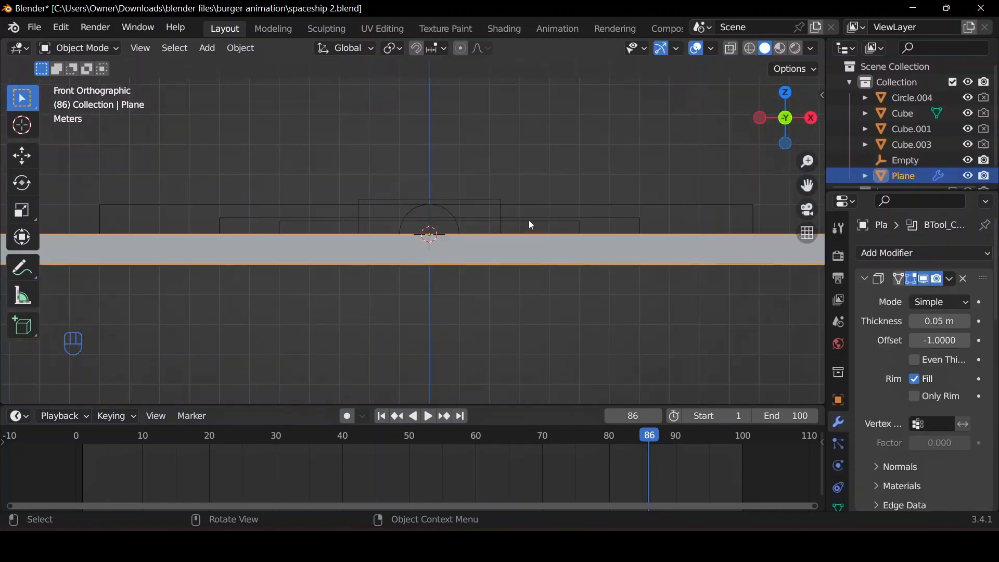
key("h")
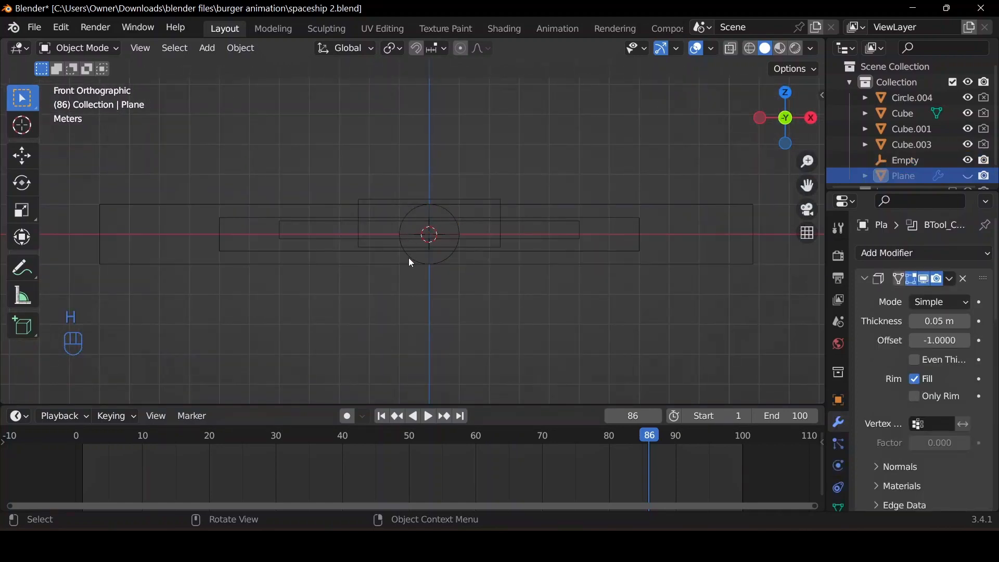
scroll(417, 268, "up", 3)
left_click(433, 286)
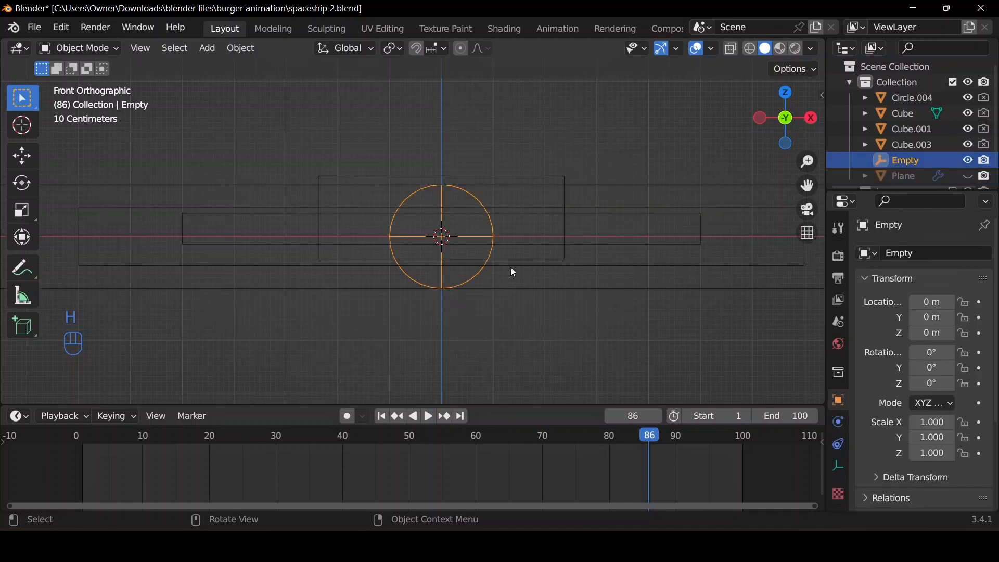
scroll(514, 249, "down", 3)
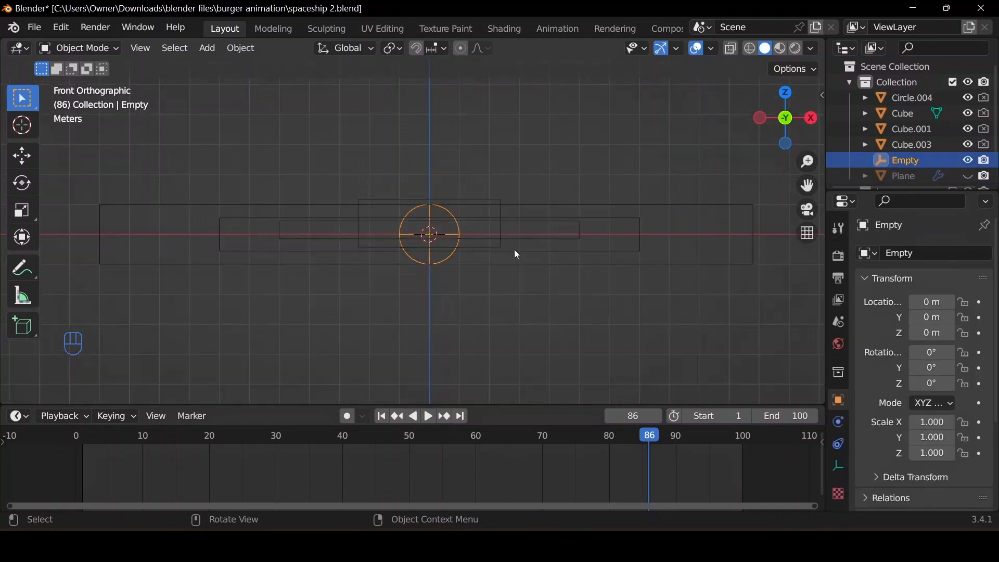
Select the four boolean cutters without the empty and raise them along Z until they clear the ground plane's surface
left_click_drag(495, 180, 585, 312)
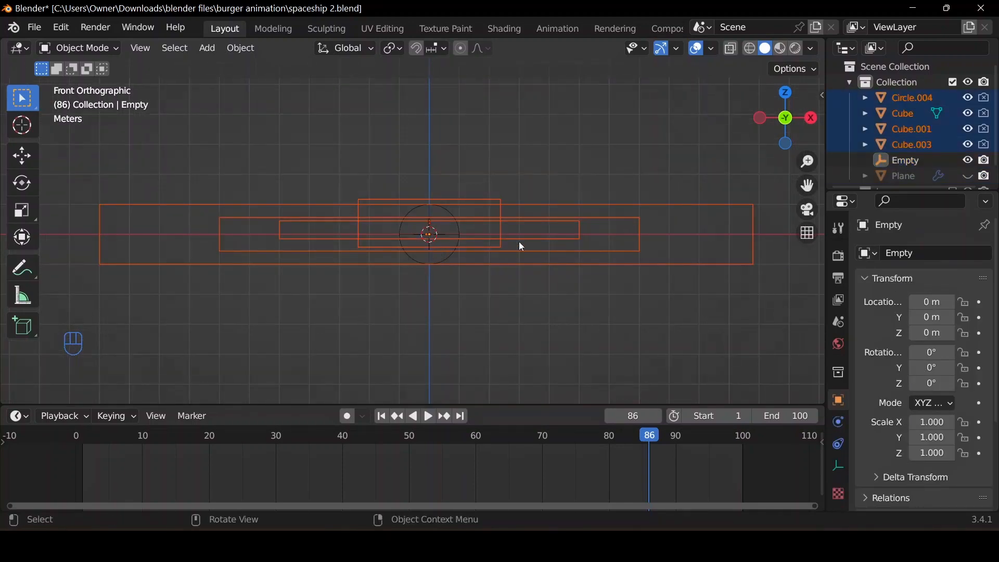
key("g")
key("z")
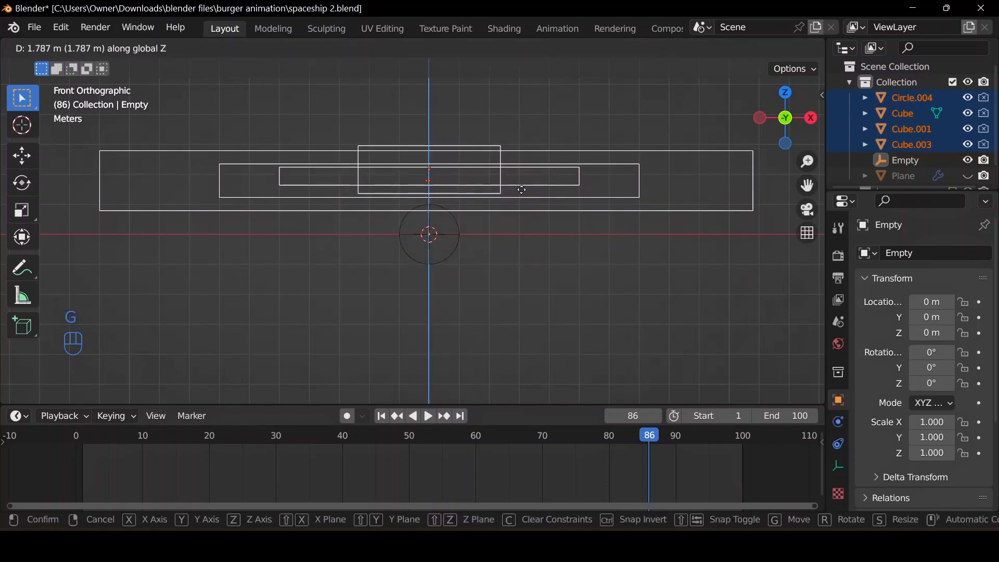
left_click(524, 203)
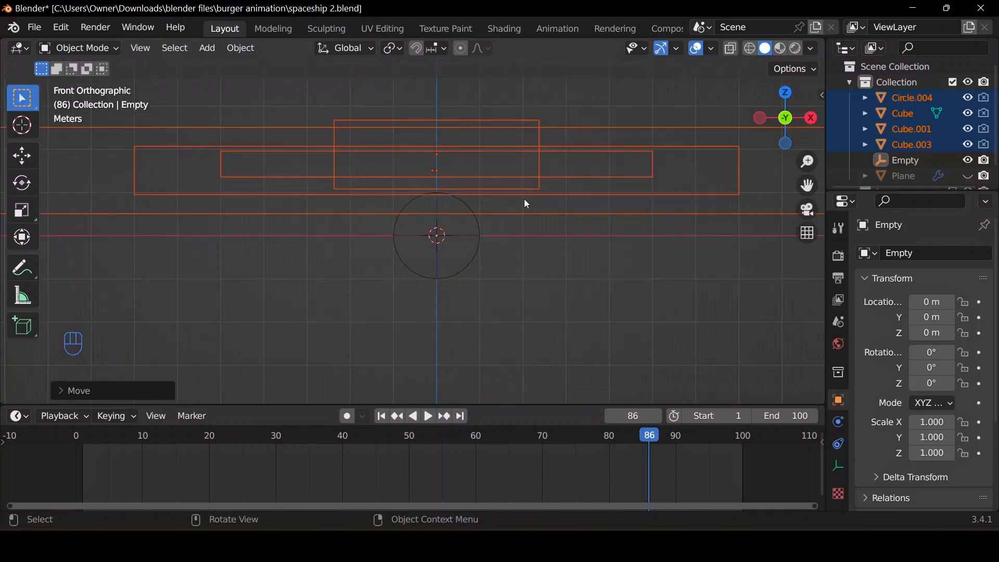
Unhide the ground plane and make the joined slot cutter the only selected object
left_click(524, 201)
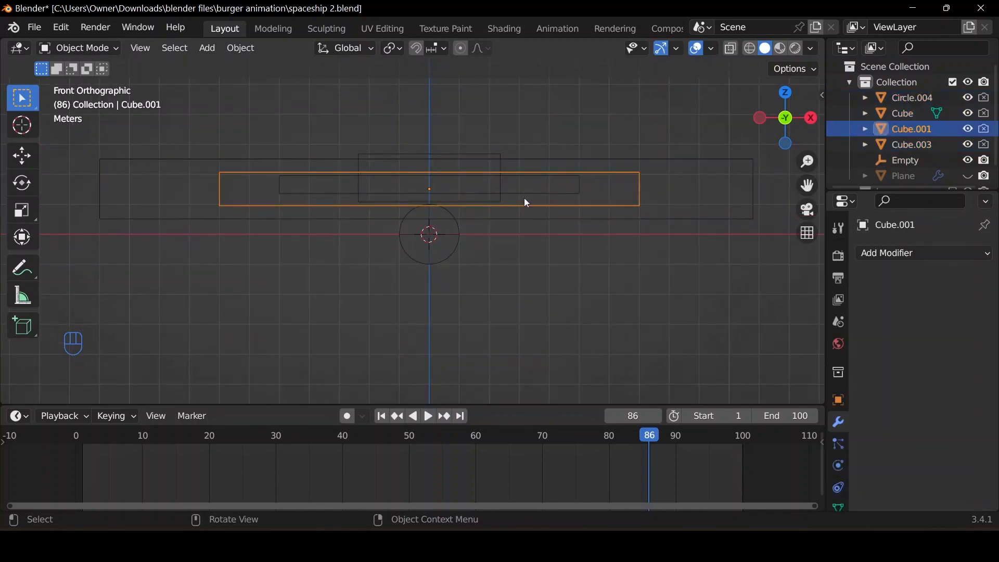
left_click(493, 217)
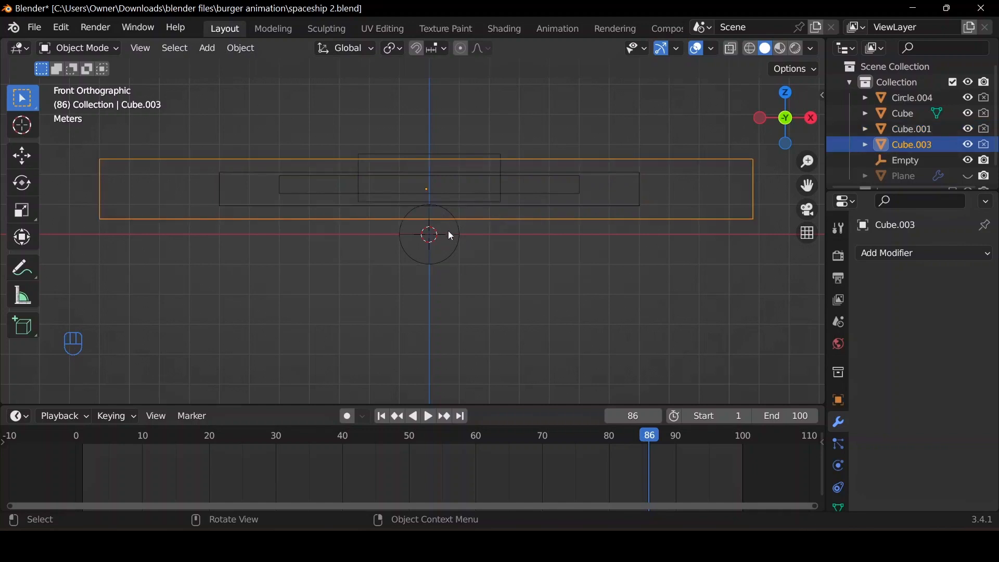
key("alt+h")
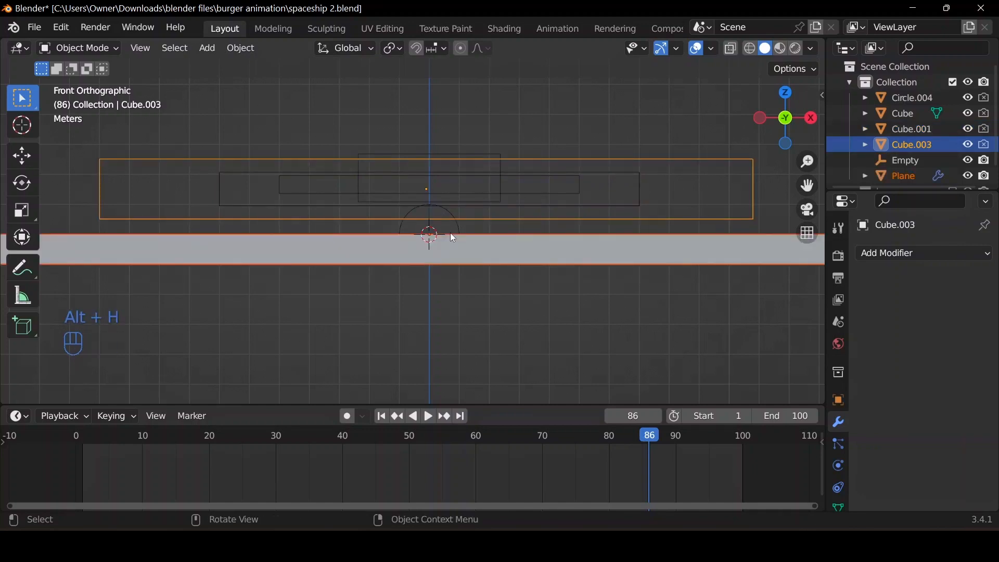
left_click(459, 223)
left_click(464, 219)
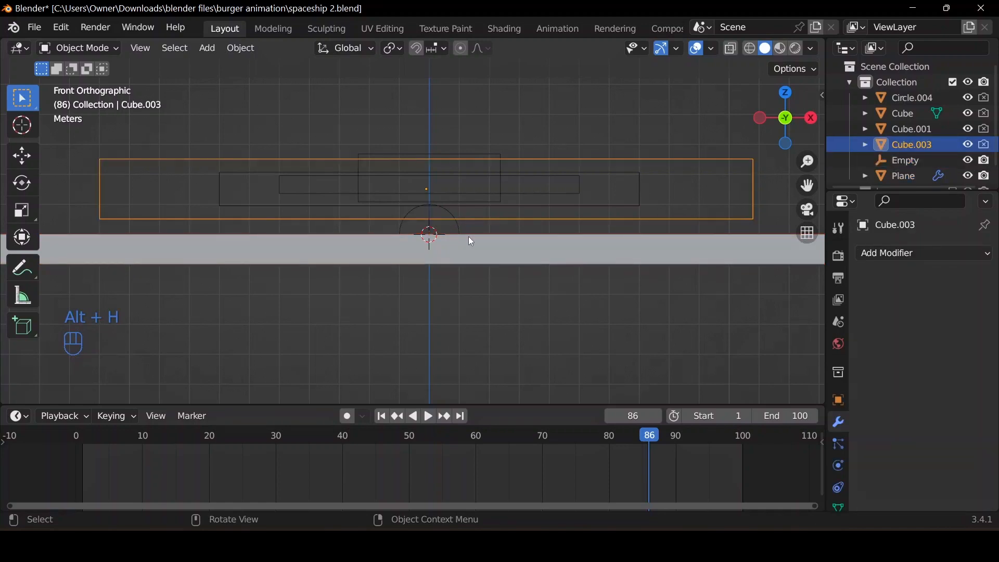
Select the central square cutter and raise it along Z by about 0.54 m
left_click(491, 206)
left_click(495, 189)
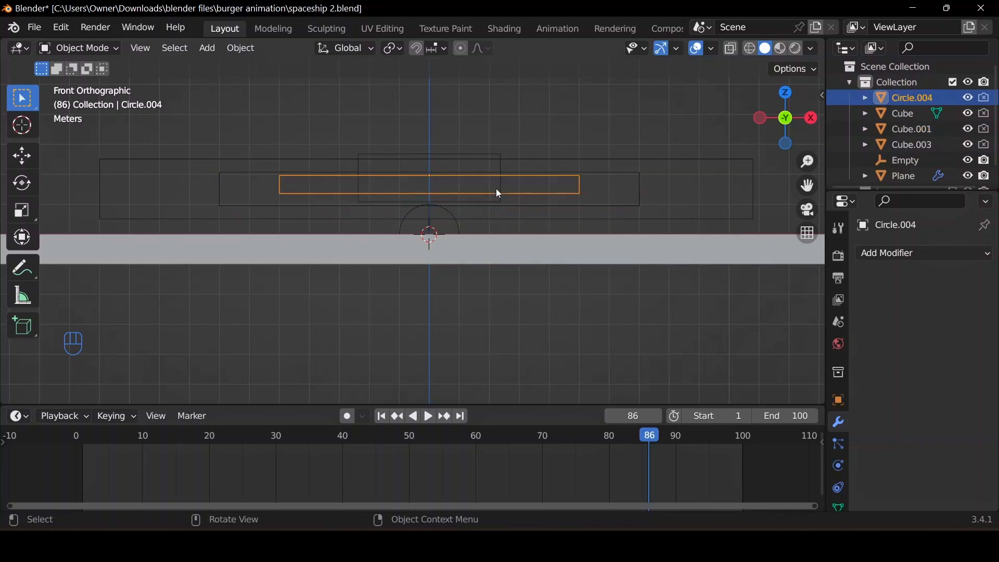
left_click(500, 187)
key("g")
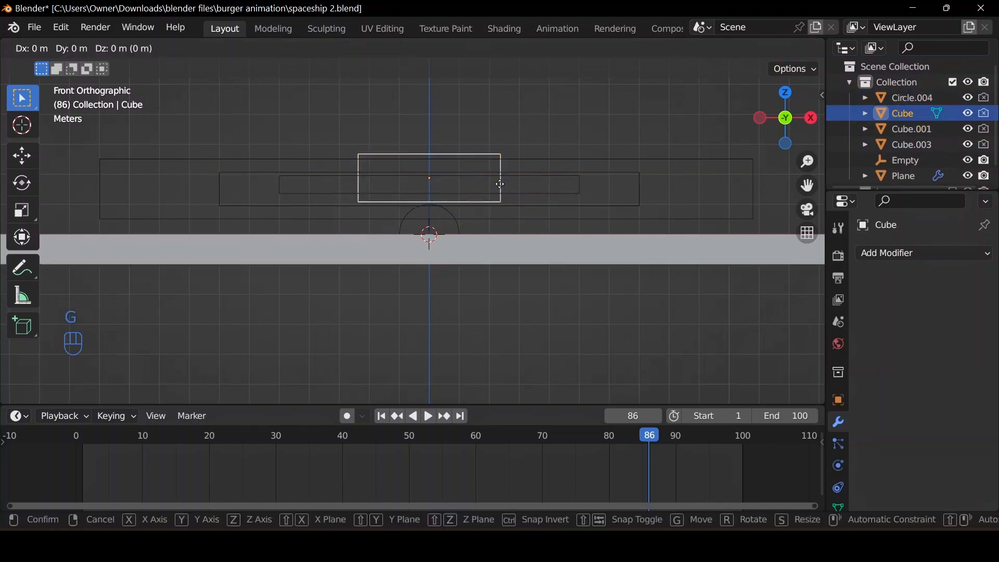
key("z")
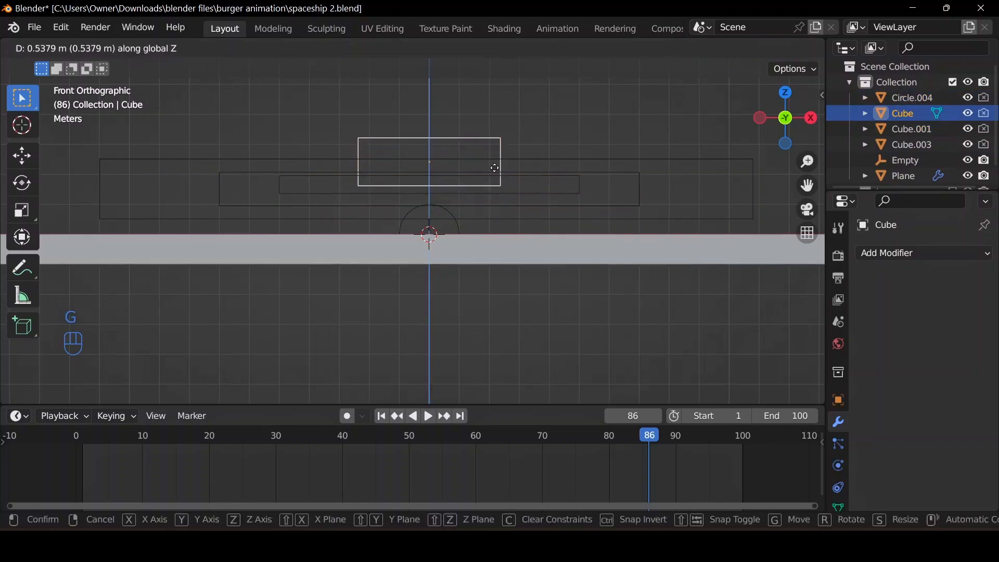
left_click(495, 168)
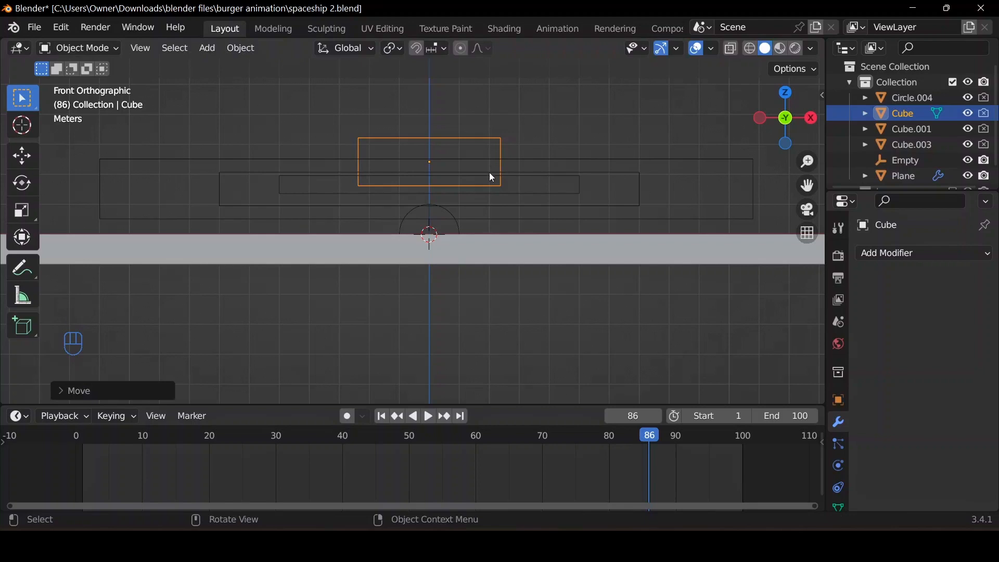
Select all four boolean cutters with the empty as the active object and parent the cutters to the empty
left_click(452, 220)
left_click_drag(321, 109, 476, 225)
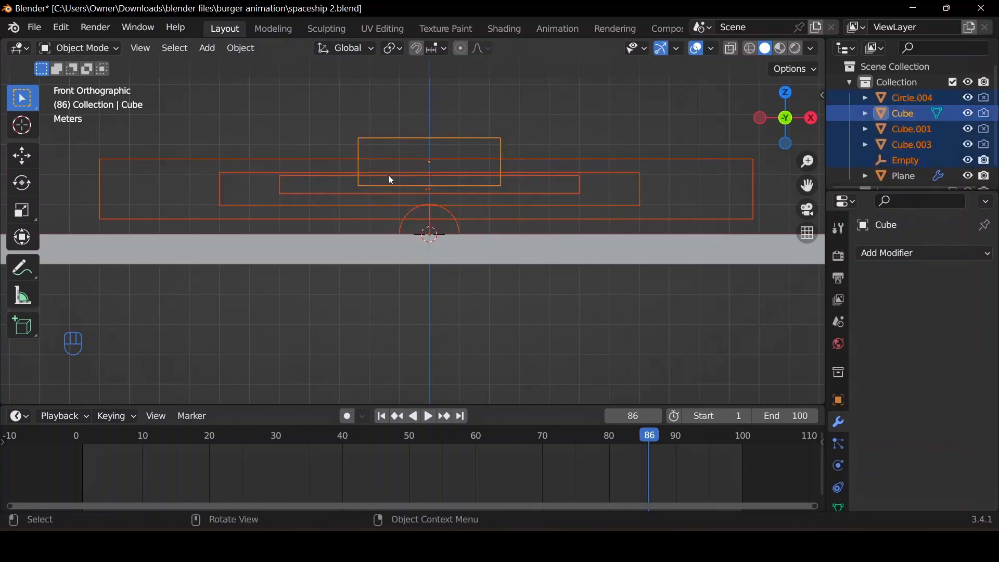
left_click(457, 227, "shift")
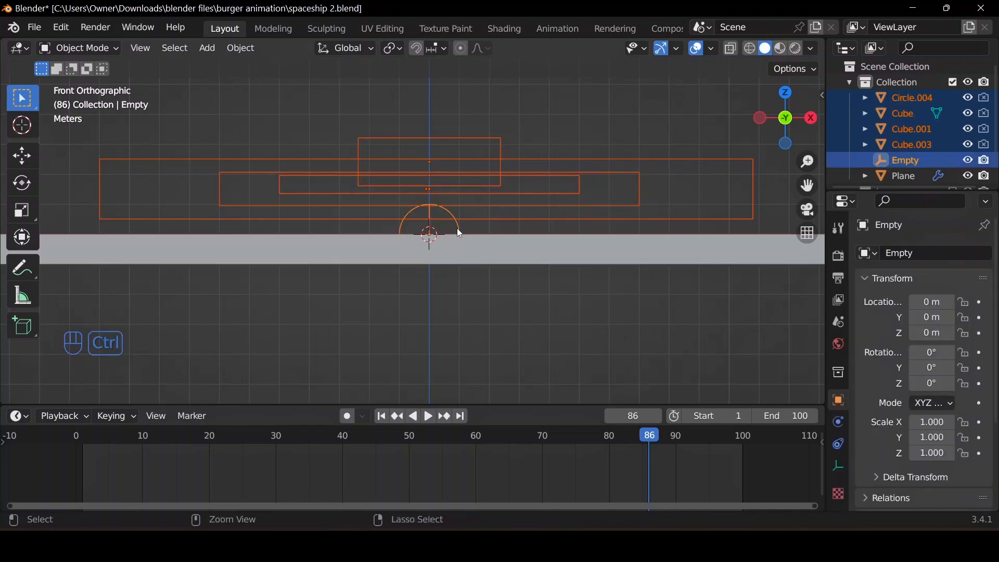
key("ctrl+p")
left_click(448, 249)
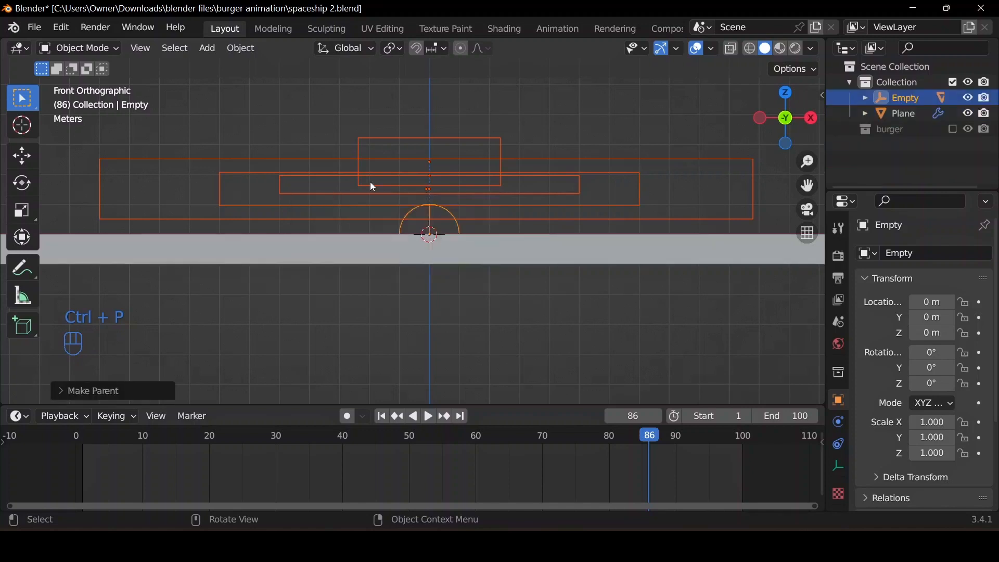
Insert a Location keyframe for the empty at frame 1
scroll(455, 206, "up", 2)
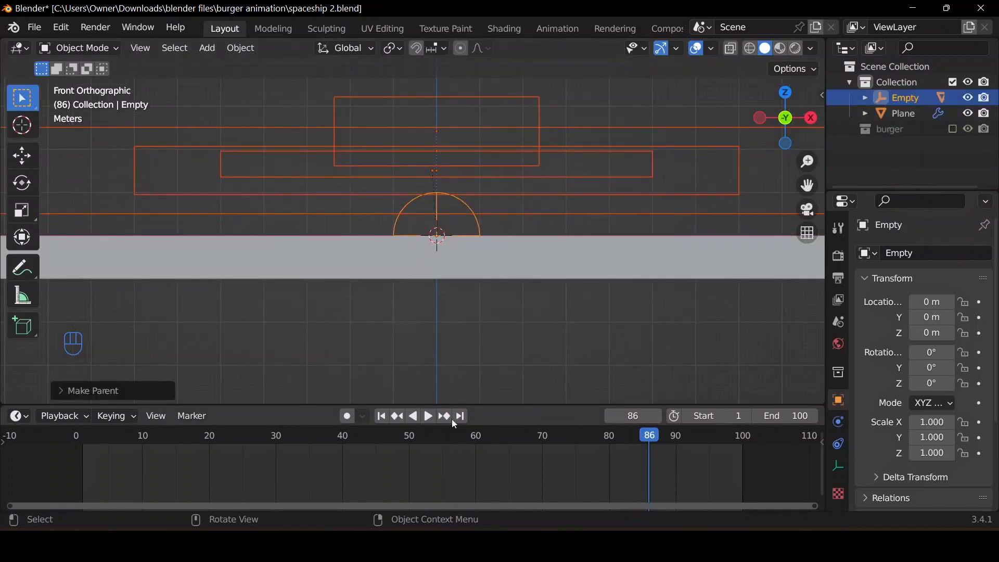
left_click(388, 421)
middle_click_drag(432, 192, 472, 201)
key("i")
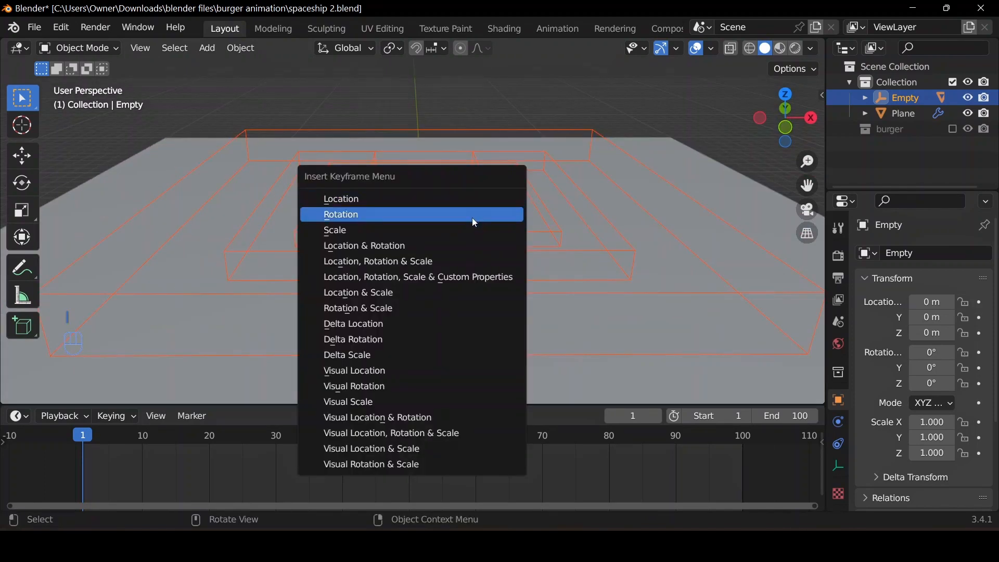
left_click(467, 203)
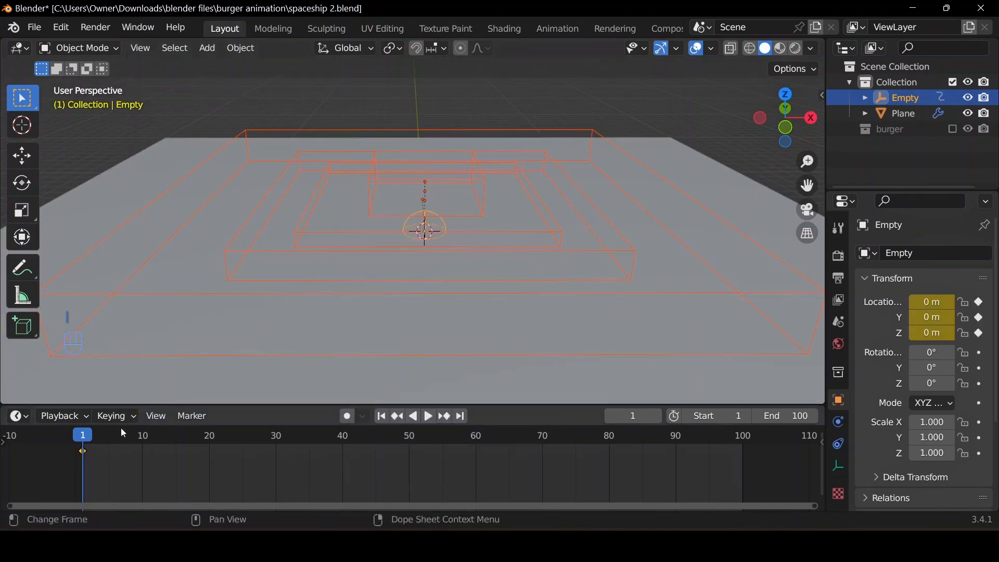
At frame 20, lower the empty about 1.9 m along Z so the cutters enter the plane, and insert a Location keyframe
key("space")
key("space")
left_click_drag(184, 436, 208, 440)
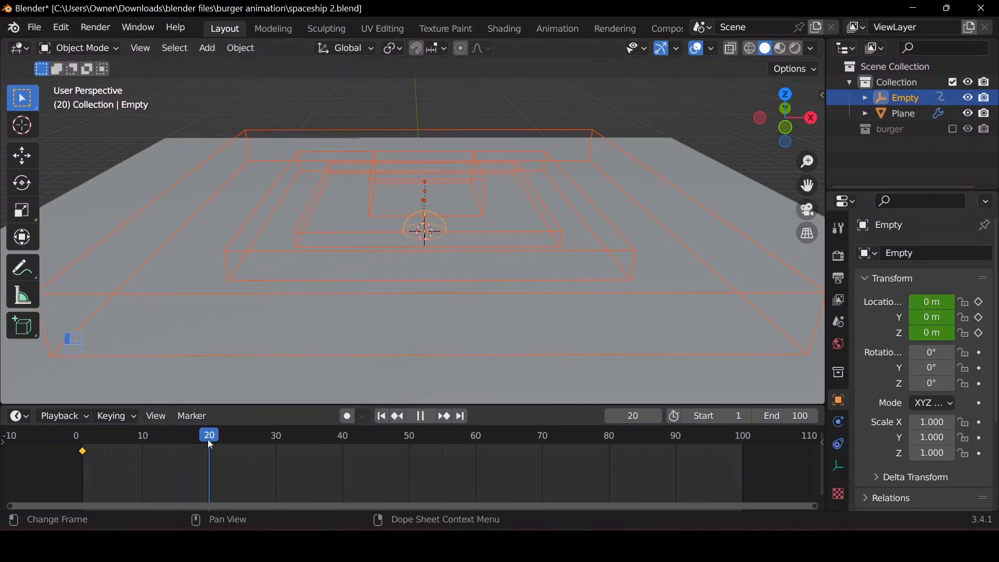
middle_click_drag(406, 289, 470, 227)
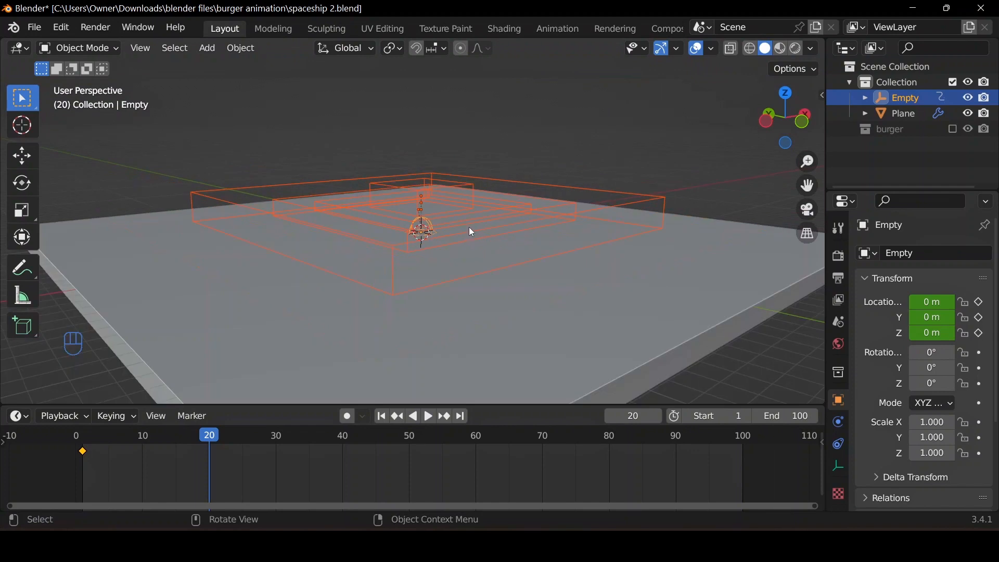
key("g")
key("z")
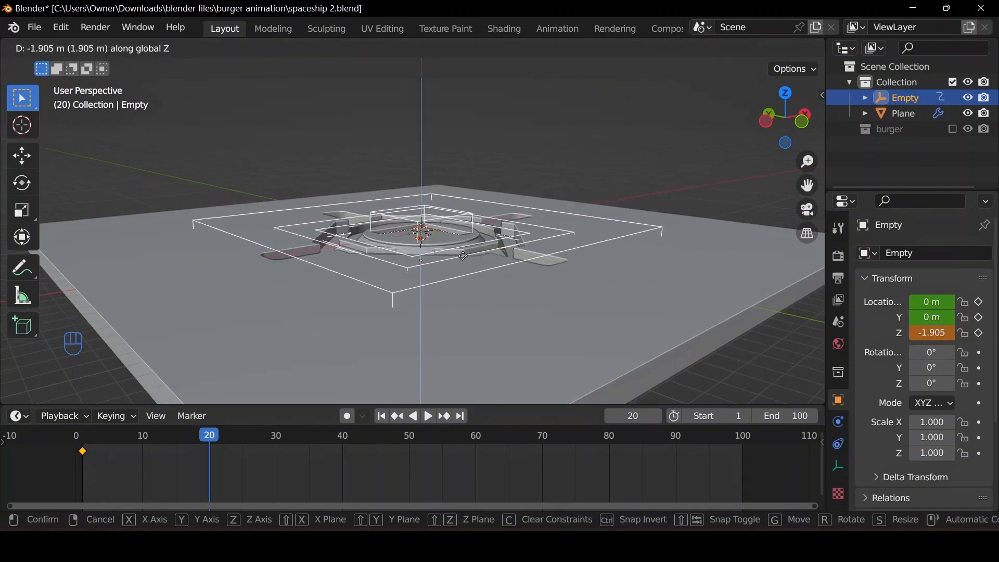
left_click(463, 256)
middle_click_drag(462, 255, 379, 308)
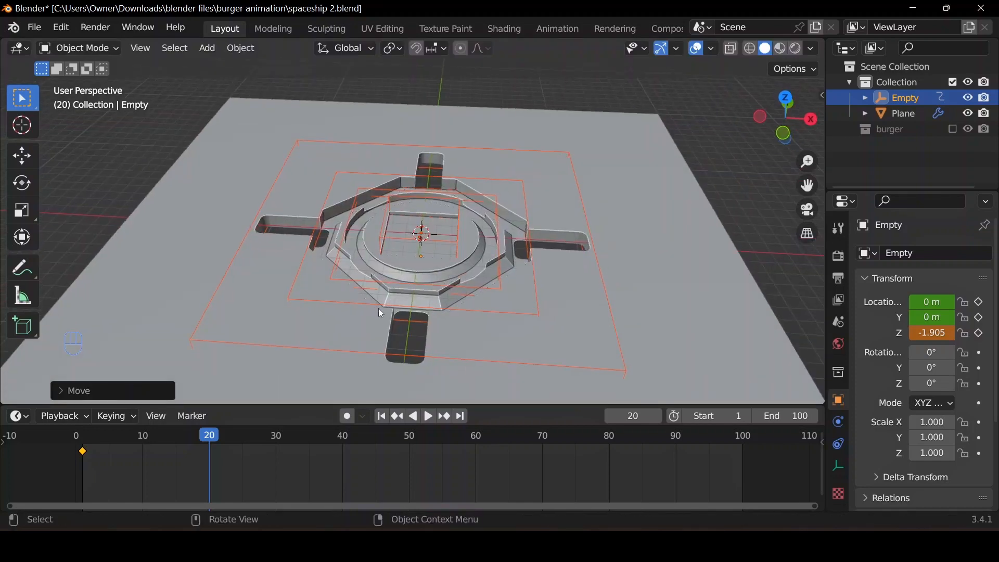
key("i")
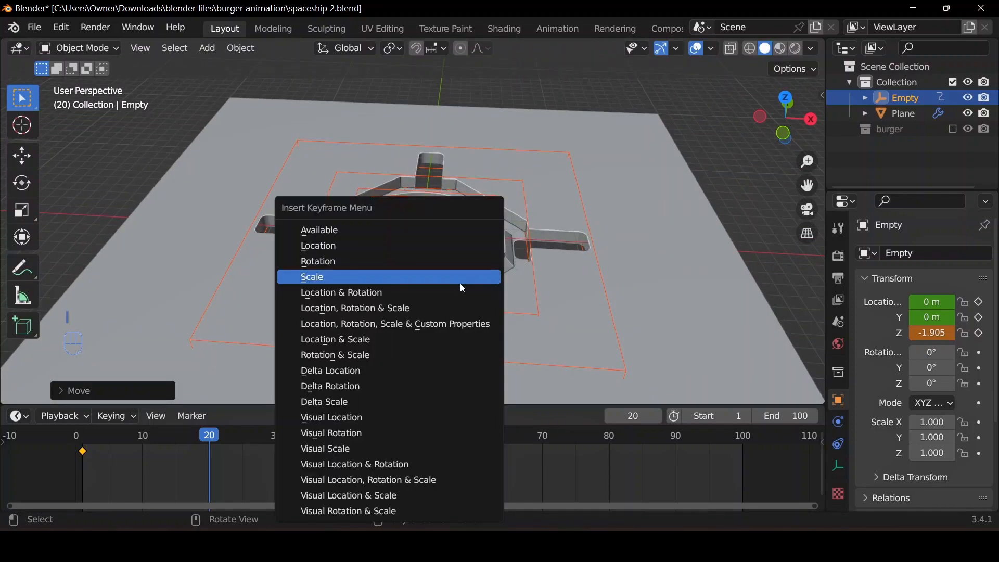
left_click(437, 243)
Play the animation from frame 1 several times to check how the recesses sink into the ground plane
left_click(381, 417)
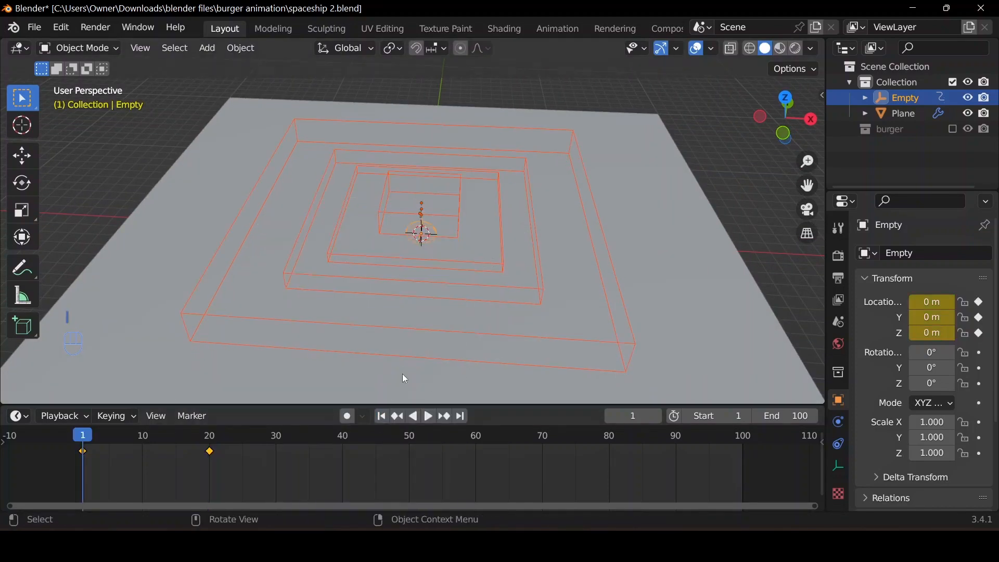
key("space")
key("space")
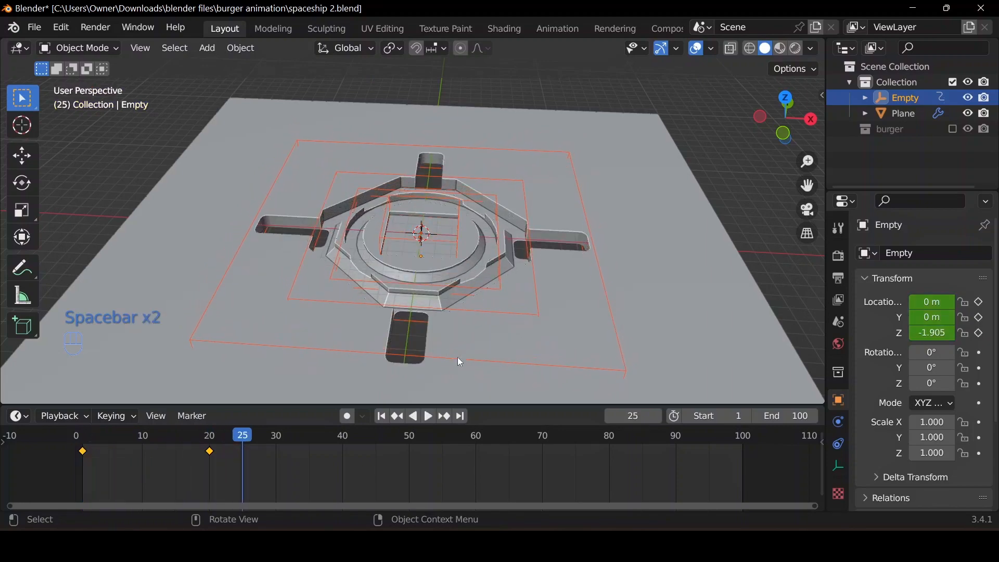
left_click(383, 418)
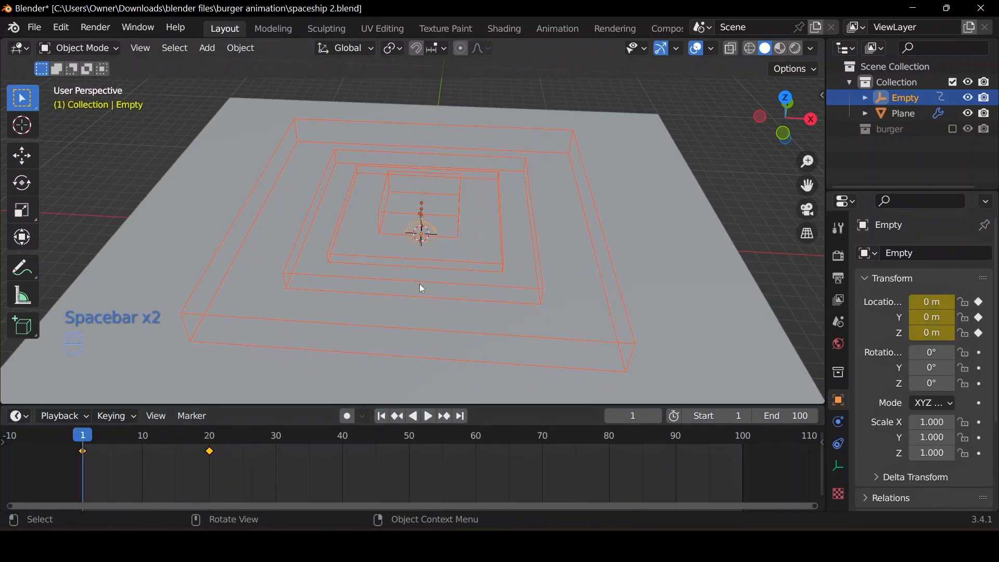
middle_click_drag(420, 288, 442, 281)
key("space")
key("space")
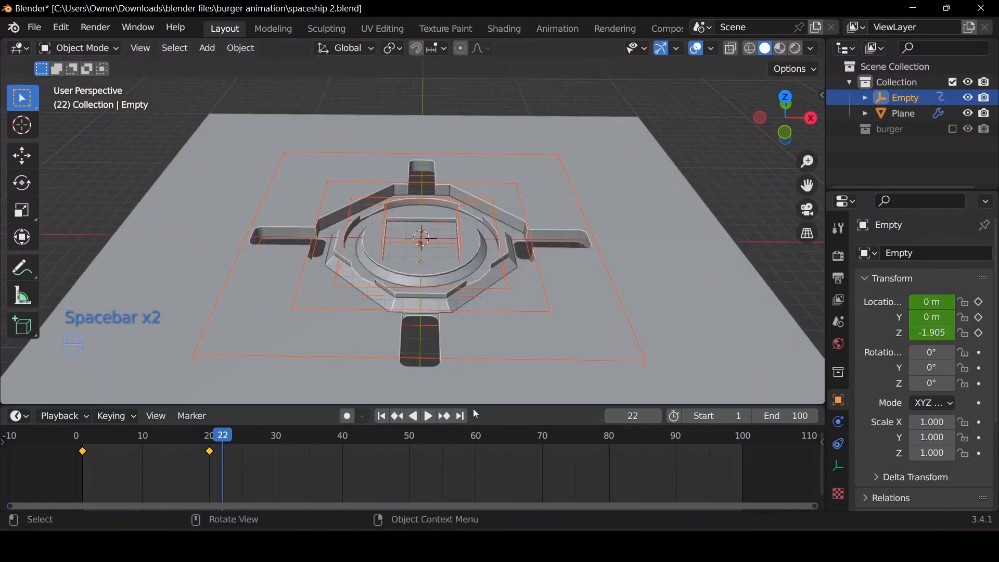
left_click(382, 417)
key("space")
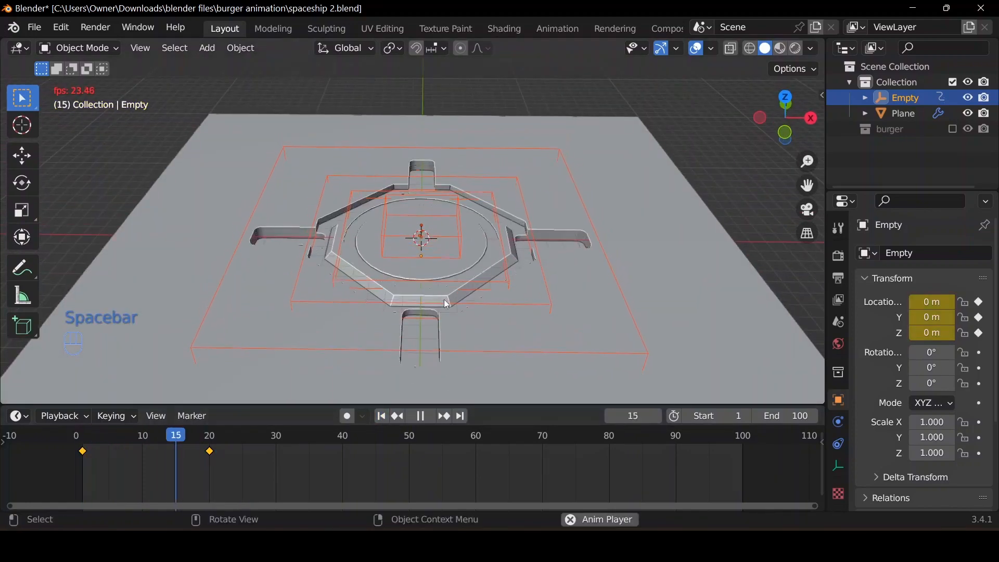
key("space")
mouse_move(446, 304)
middle_mouse_down()
mouse_move(318, 263)
mouse_move(243, 266)
mouse_move(364, 335)
mouse_move(443, 333)
mouse_move(459, 295)
middle_mouse_up()
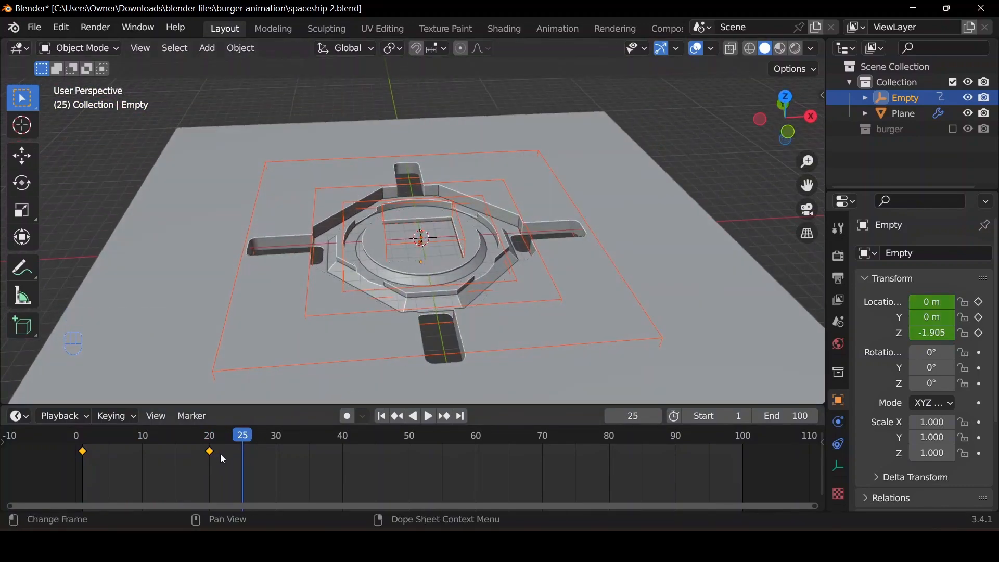
Set the keyframe interpolation for the empty's location keyframes and replay the motion
key("t")
left_click(19, 439)
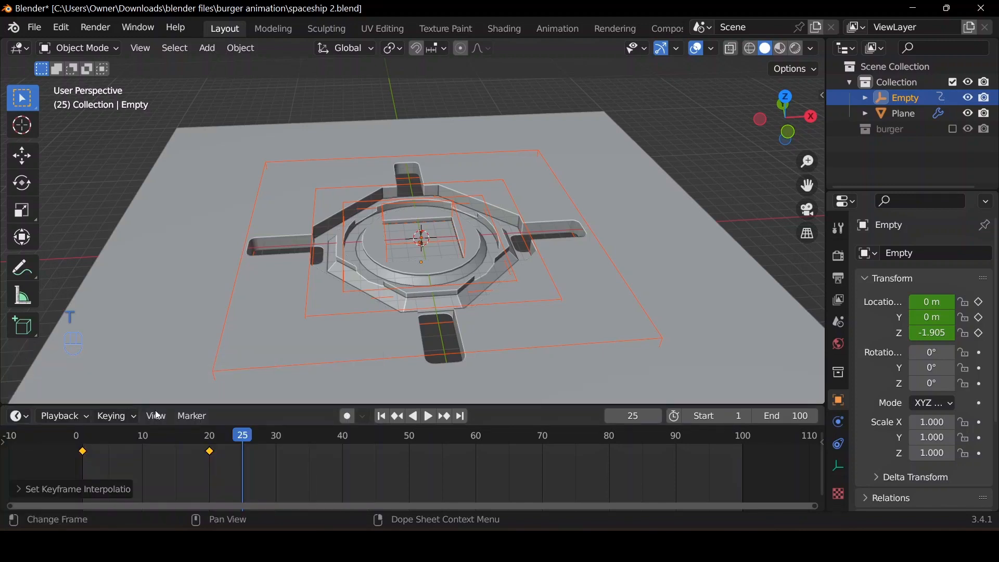
key("space")
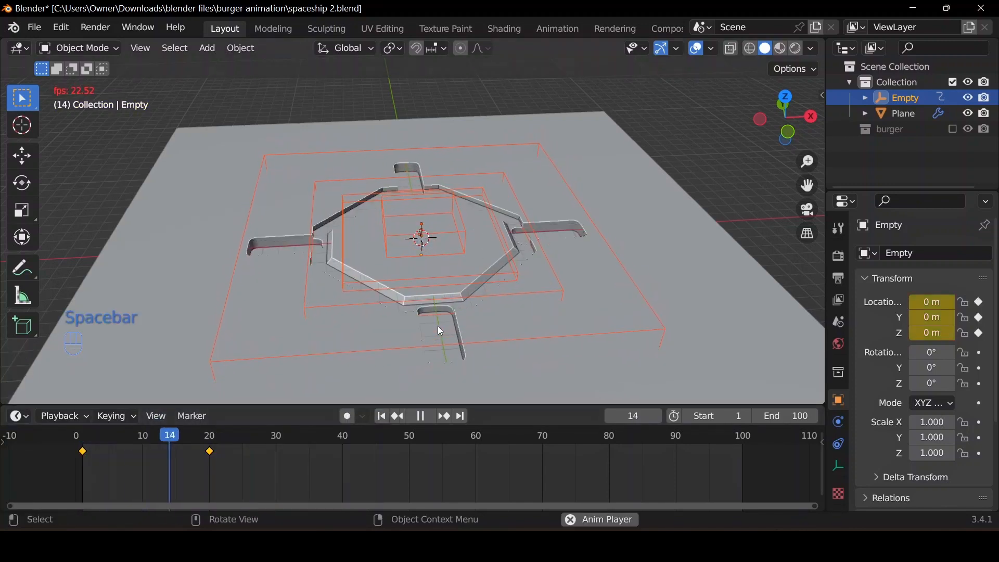
key("space")
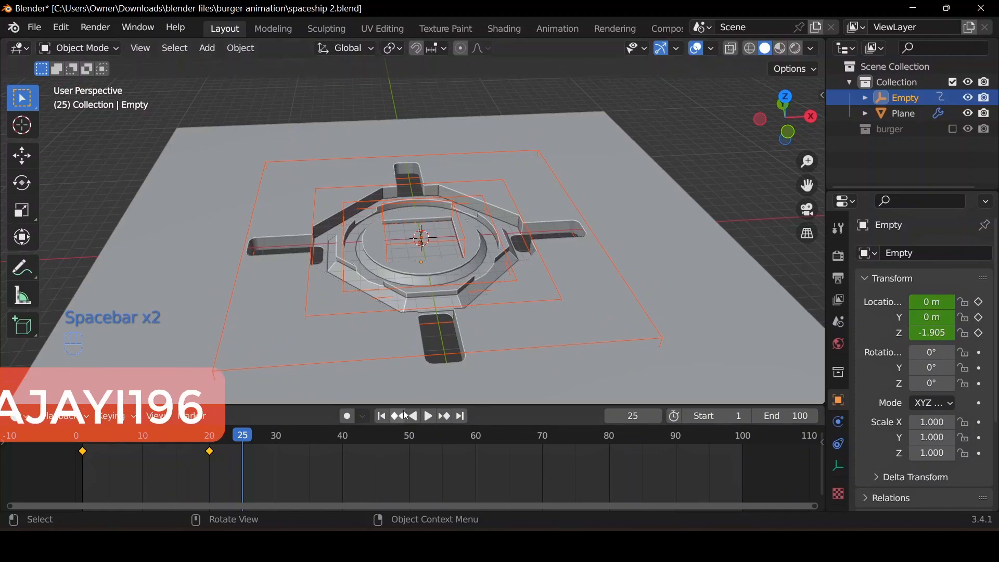
Replay the animation from frame 1 in a close view and examine the opened recesses in the ground plane
scroll(467, 288, "up", 5)
middle_click_drag(467, 289, 409, 261)
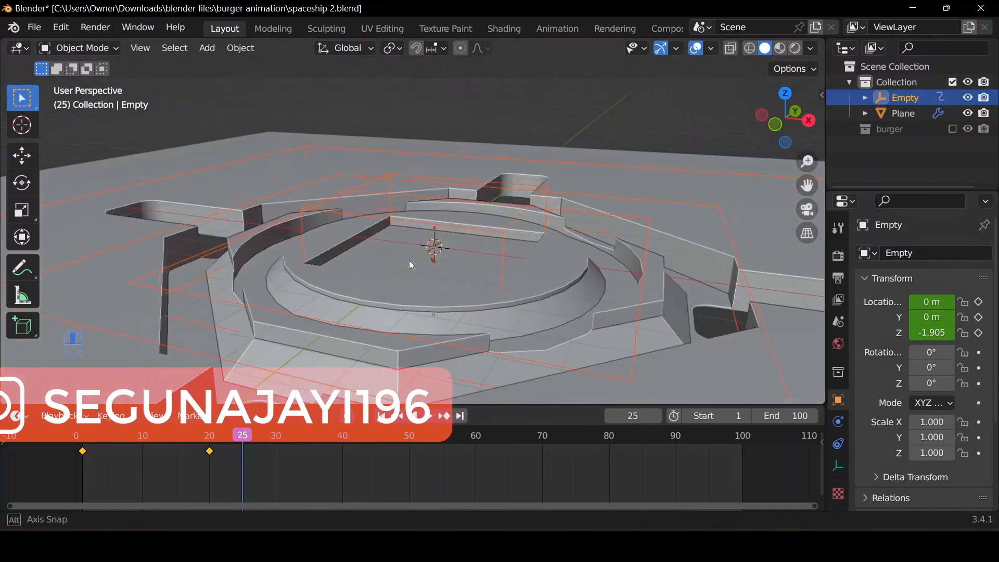
left_click(382, 417)
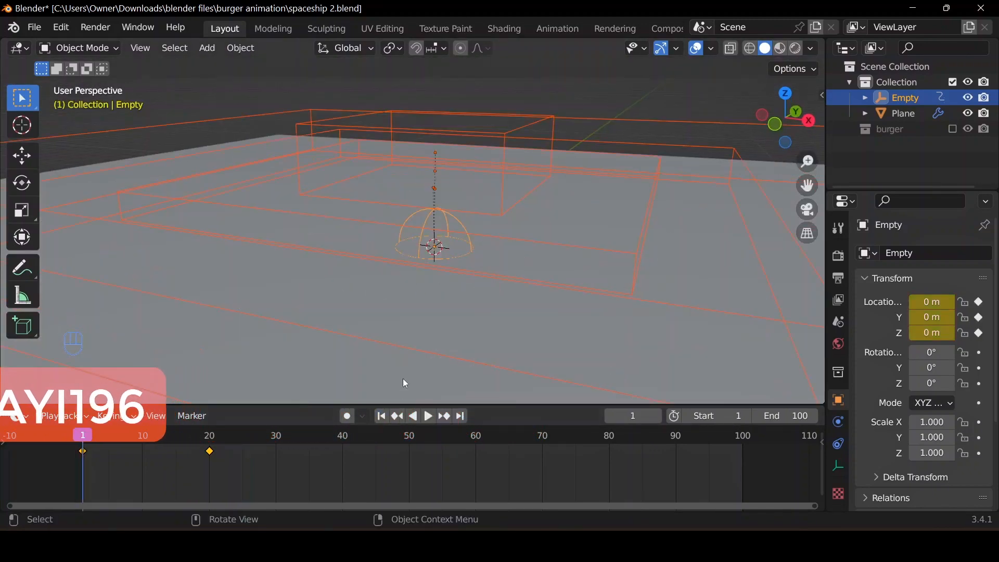
key("space")
left_click_drag(223, 325, 425, 258)
key("space")
middle_click_drag(436, 261, 458, 273)
scroll(454, 268, "up", 3)
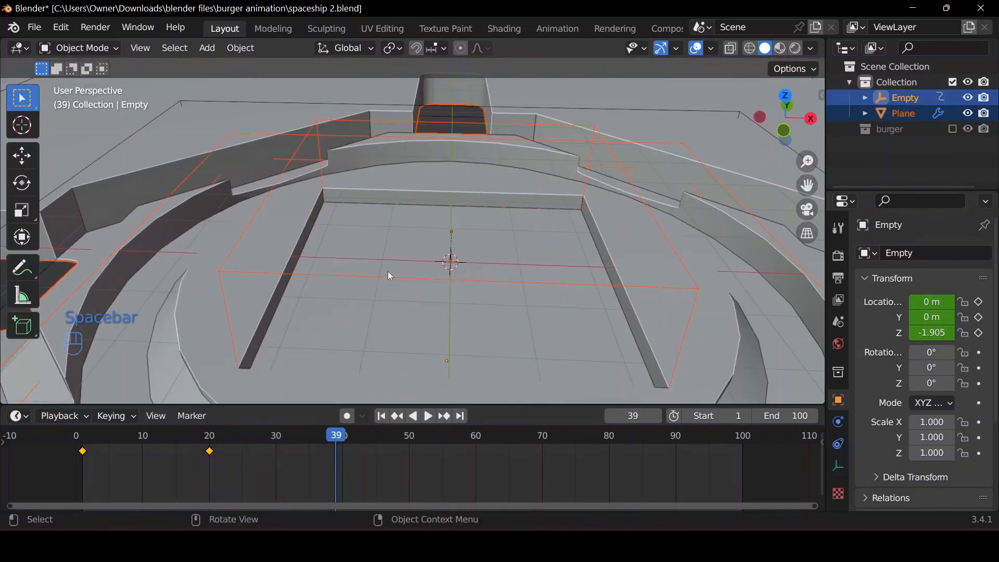
scroll(387, 274, "down", 6)
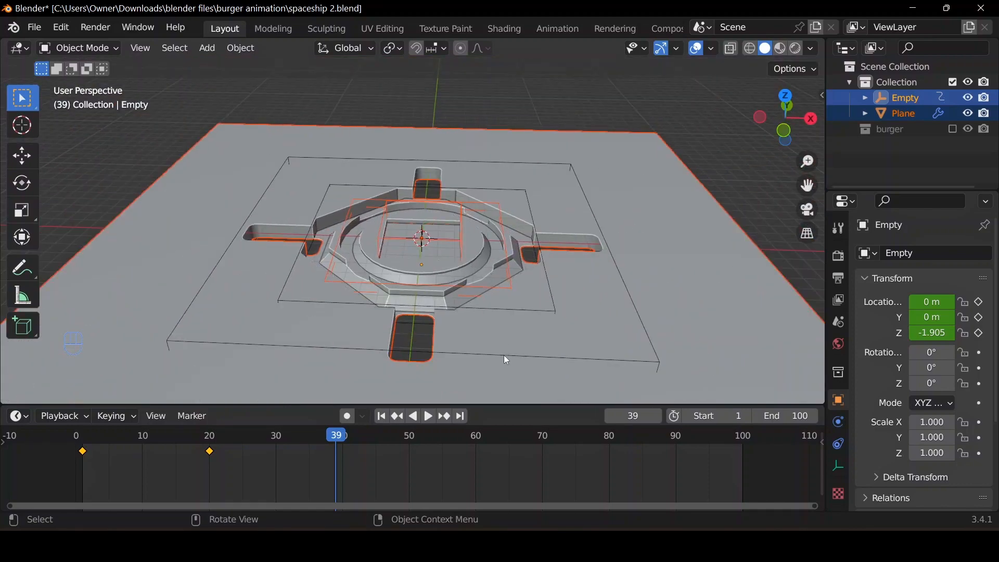
Hide the ground plane and move the empty with all its cutters into a new collection named "cutters"
left_click(654, 313)
key("h")
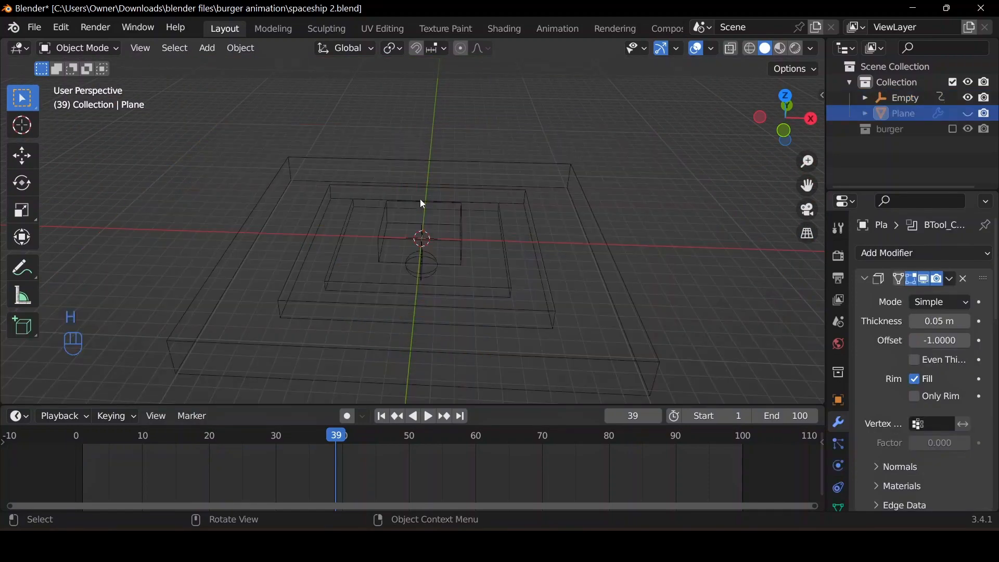
left_click_drag(252, 131, 562, 391)
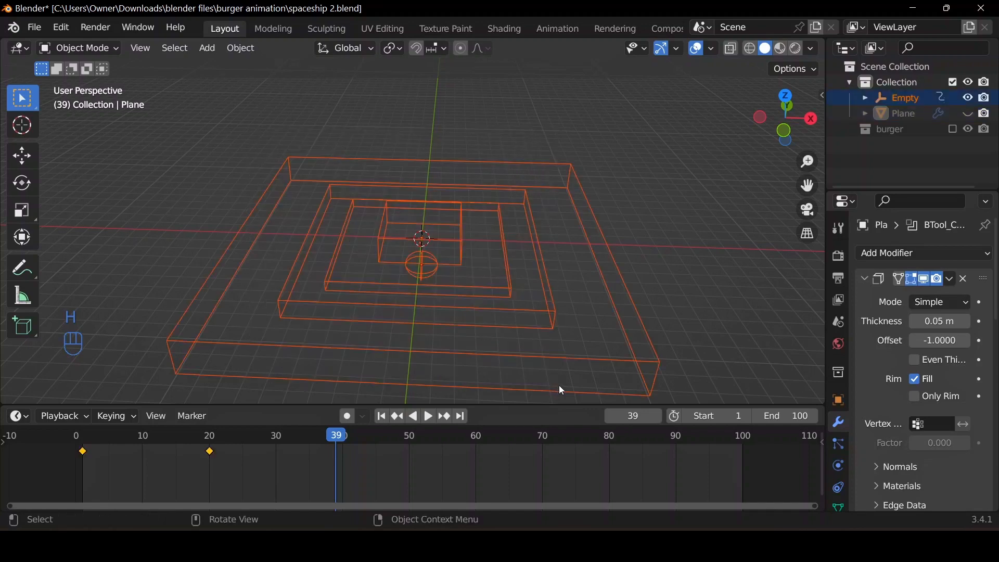
key("m")
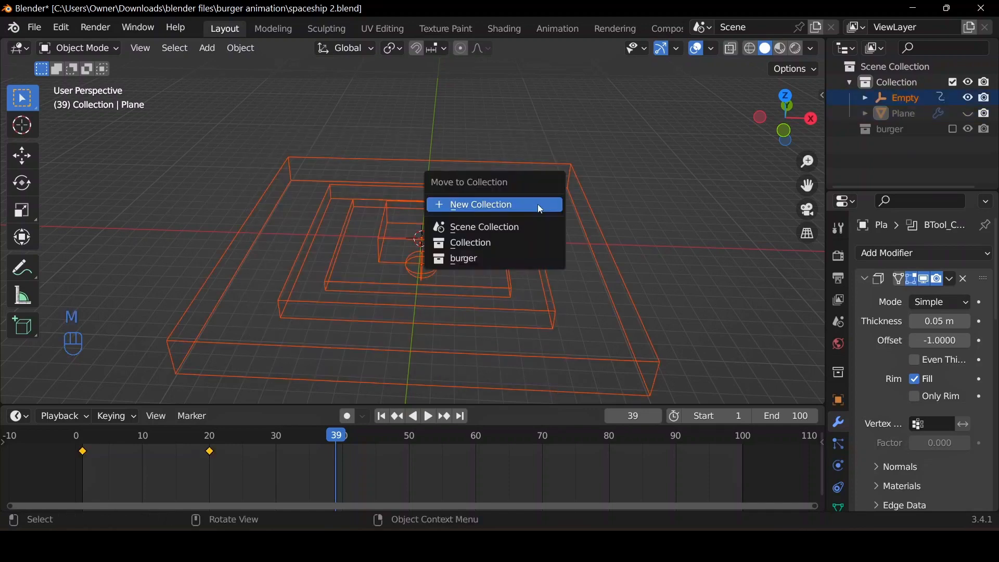
left_click(538, 204)
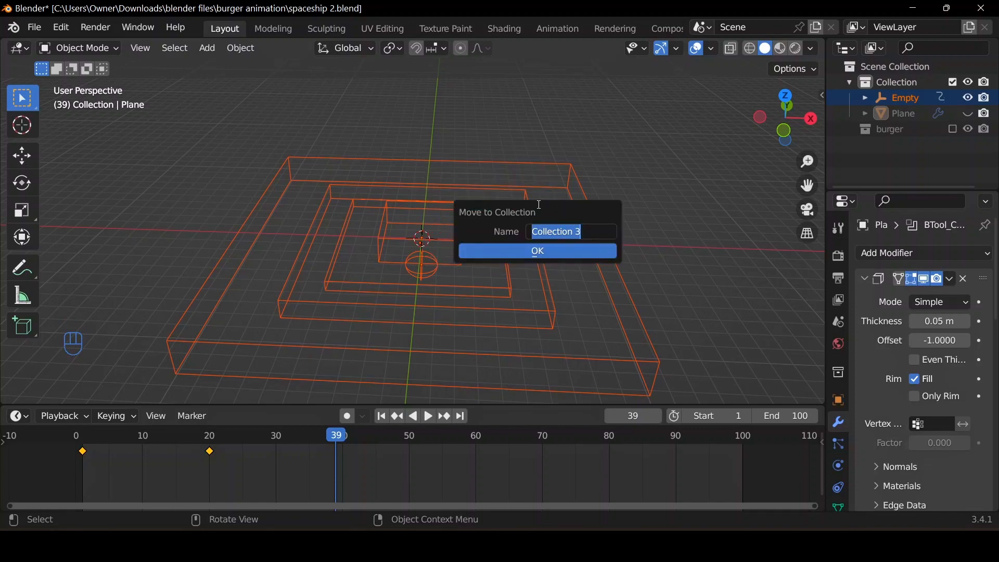
type("cutters")
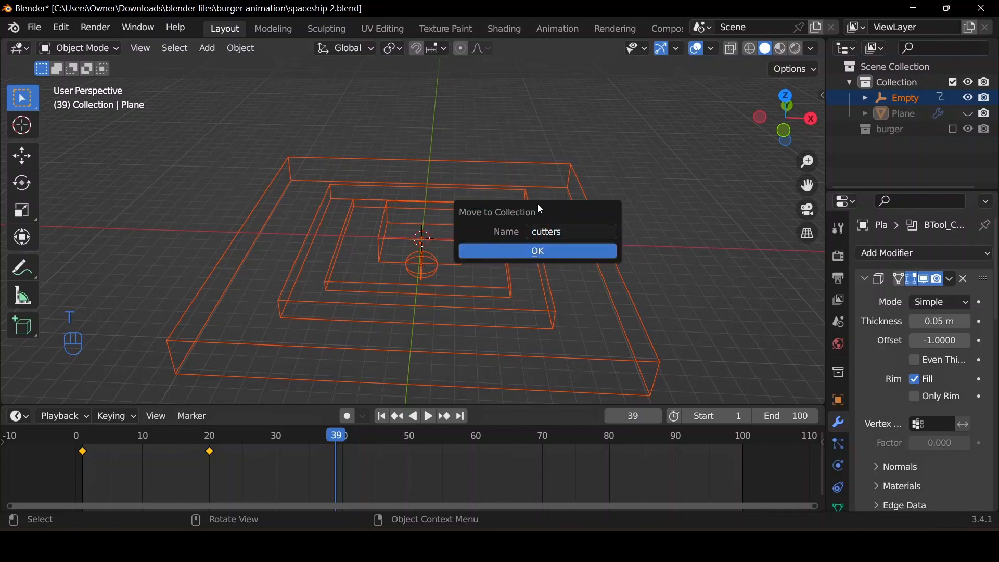
left_click(539, 253)
Unhide the ground plane and exclude the cutters collection from the view layer
key("alt+h")
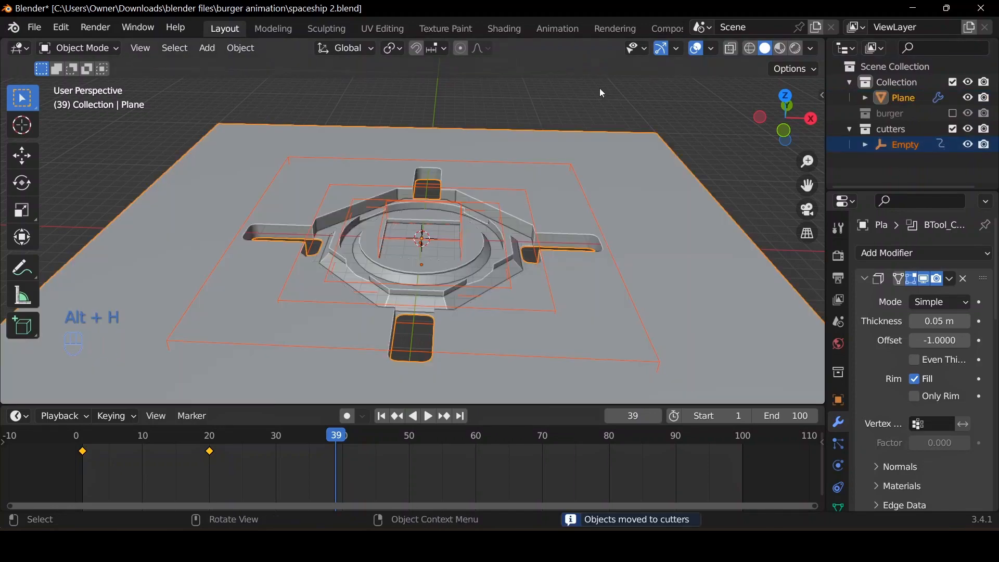
left_click(953, 129)
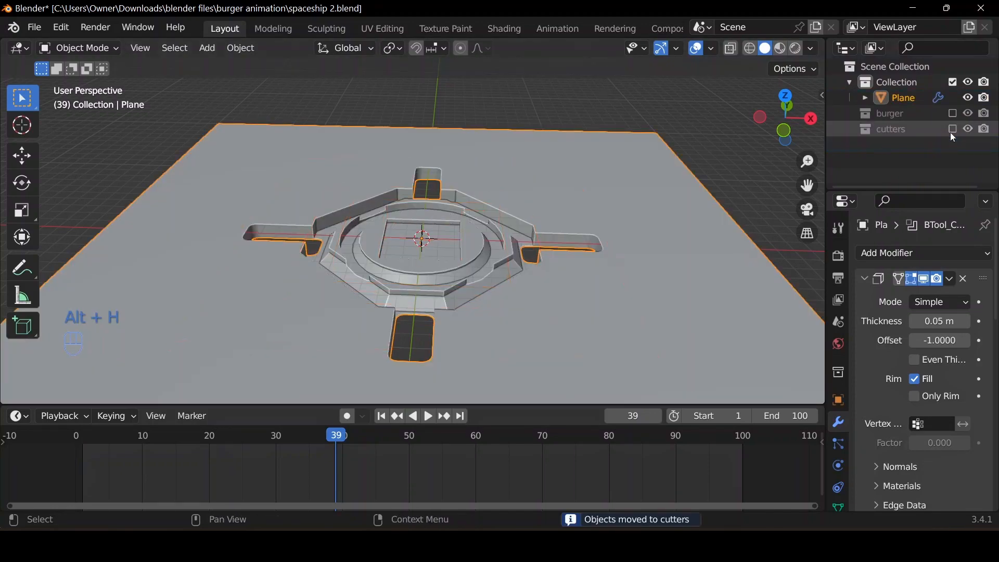
Add a cube mesh at the centre of the ground plane's recess and save the file
scroll(572, 203, "up", 5)
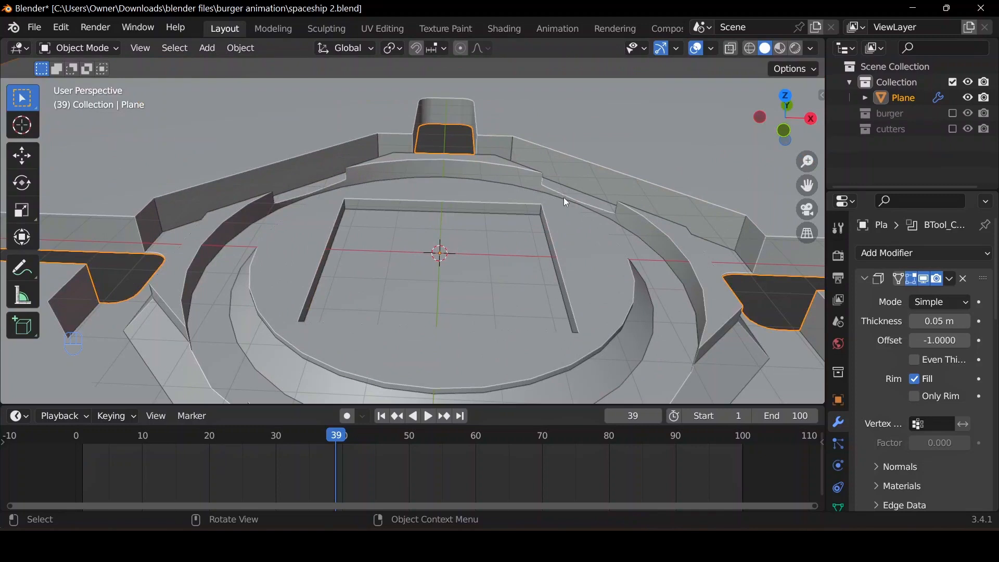
key("shift+a")
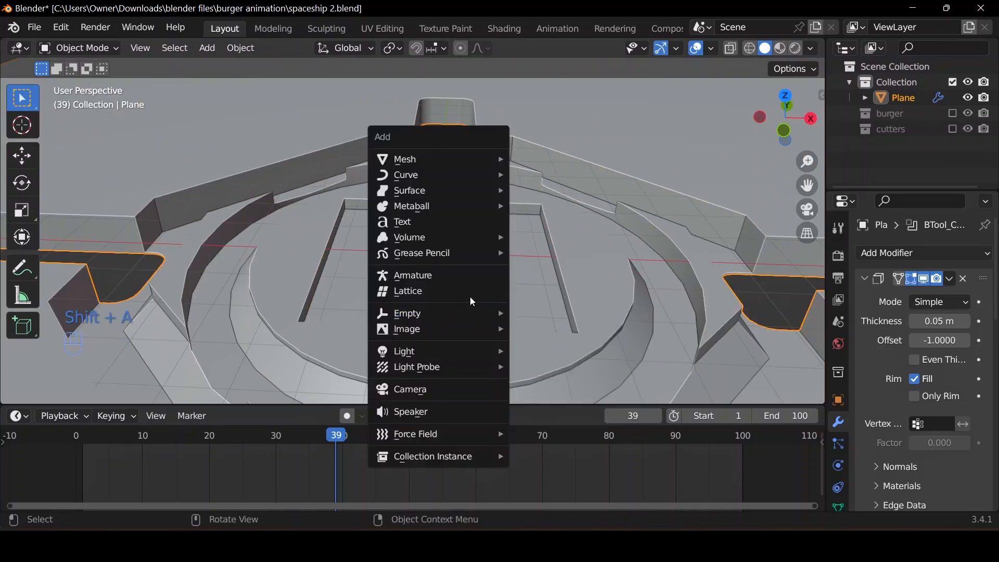
mouse_move(418, 165)
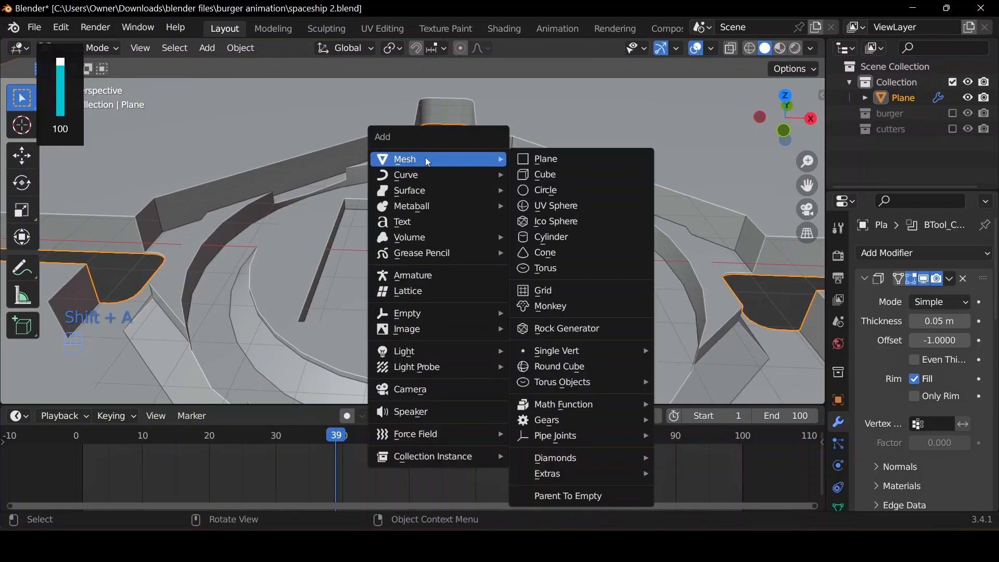
left_click(552, 175)
key("ctrl+s")
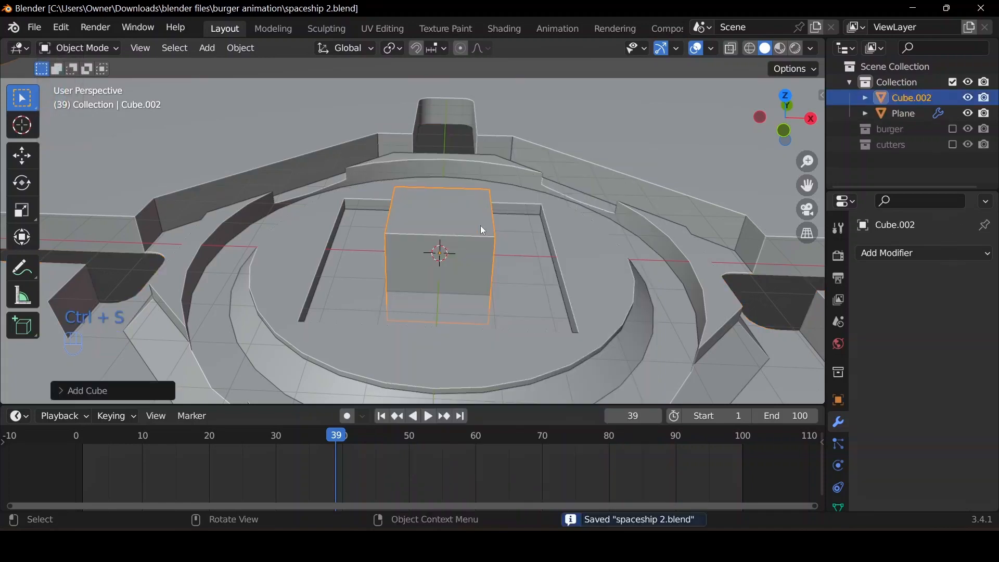
middle_click_drag(482, 230, 506, 258)
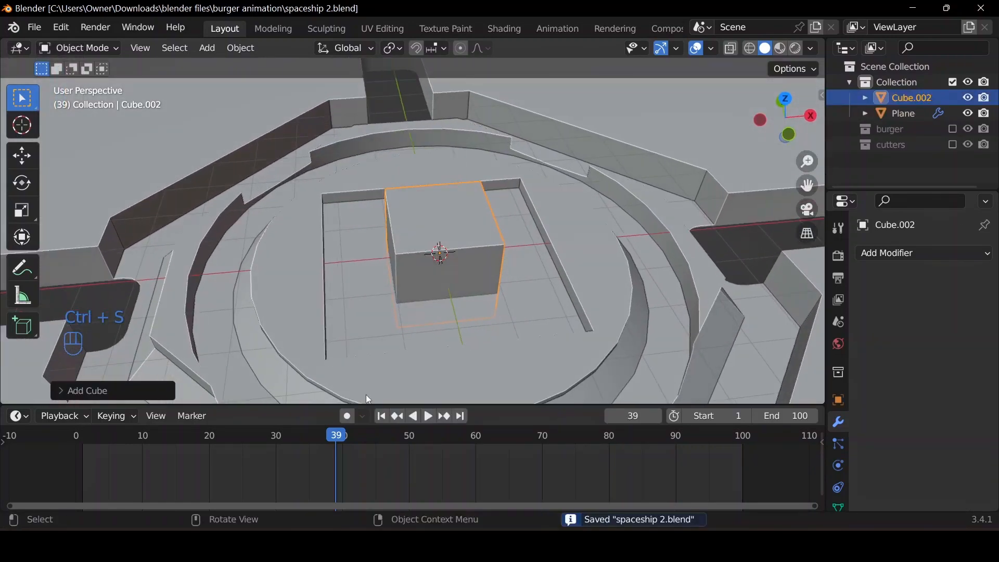
Include the cutters collection again, select its empty to show its keyframes and move the current frame to 25
left_click(953, 146)
left_click(903, 161)
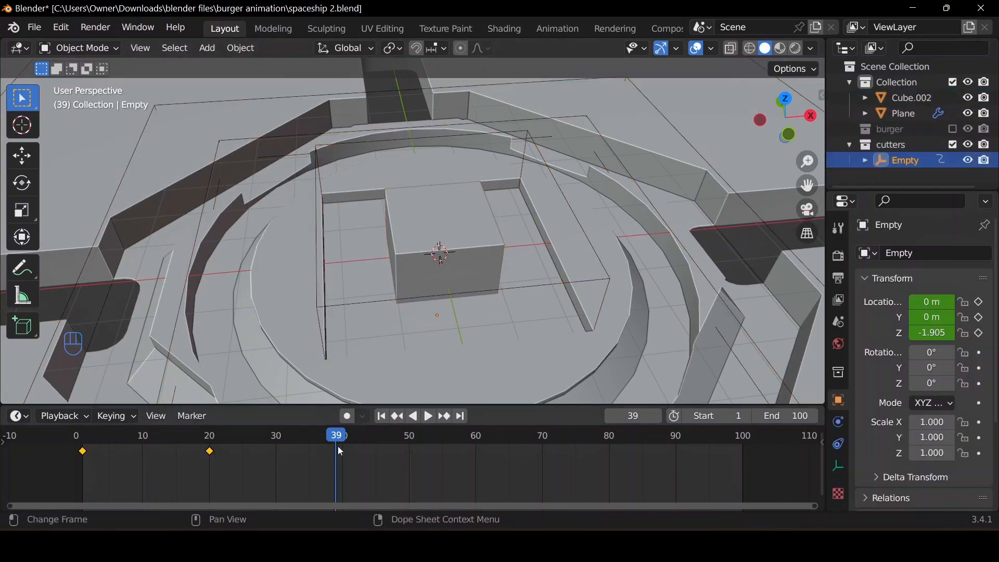
left_click_drag(338, 446, 243, 439)
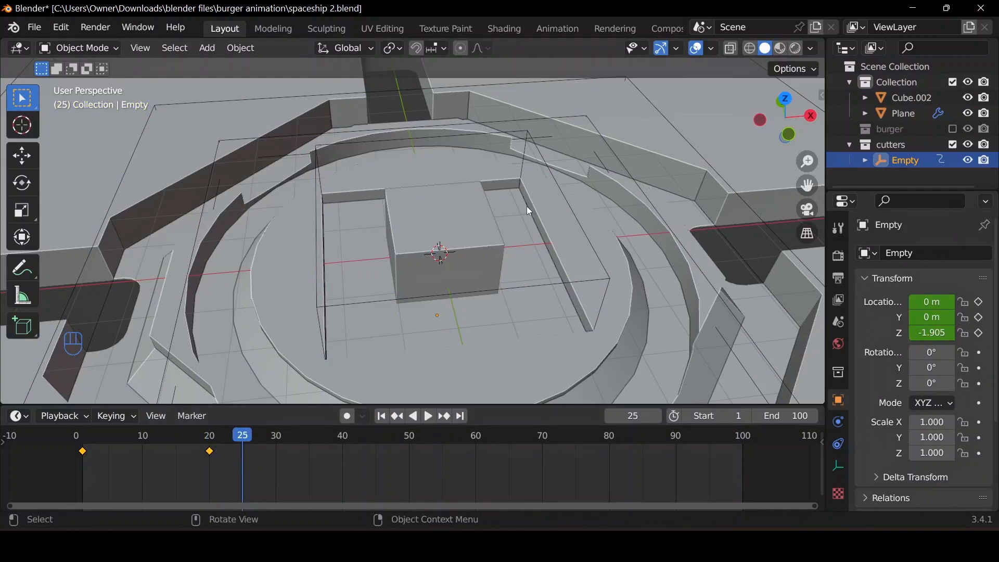
Scale the new central cube by a factor of 2 and apply its object transform
left_click(477, 237)
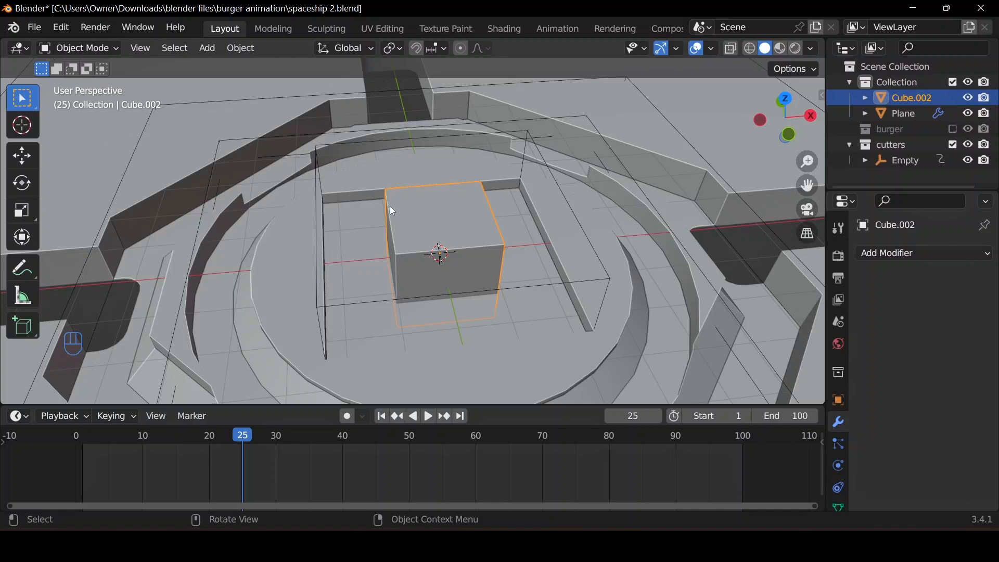
type("s2")
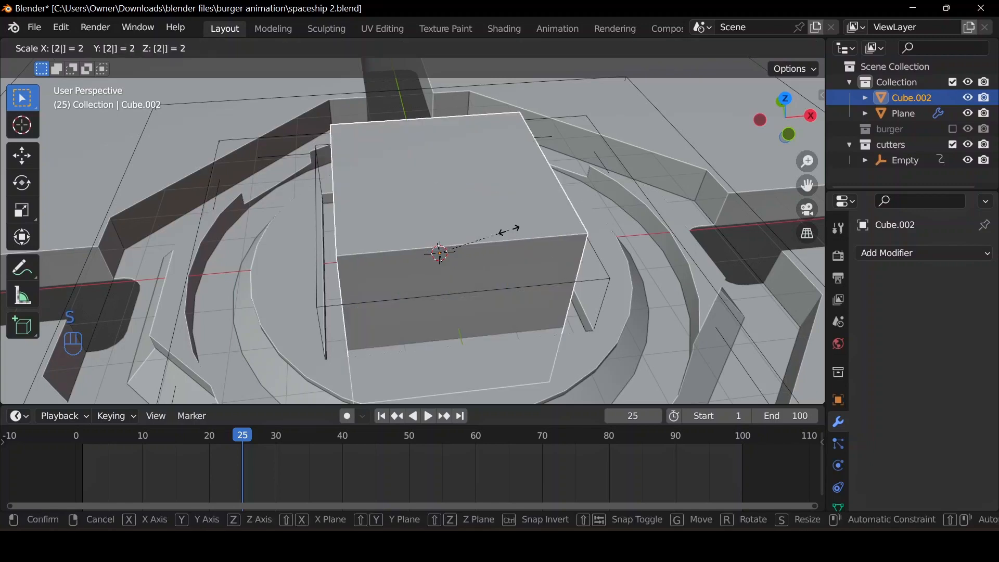
left_click(507, 229)
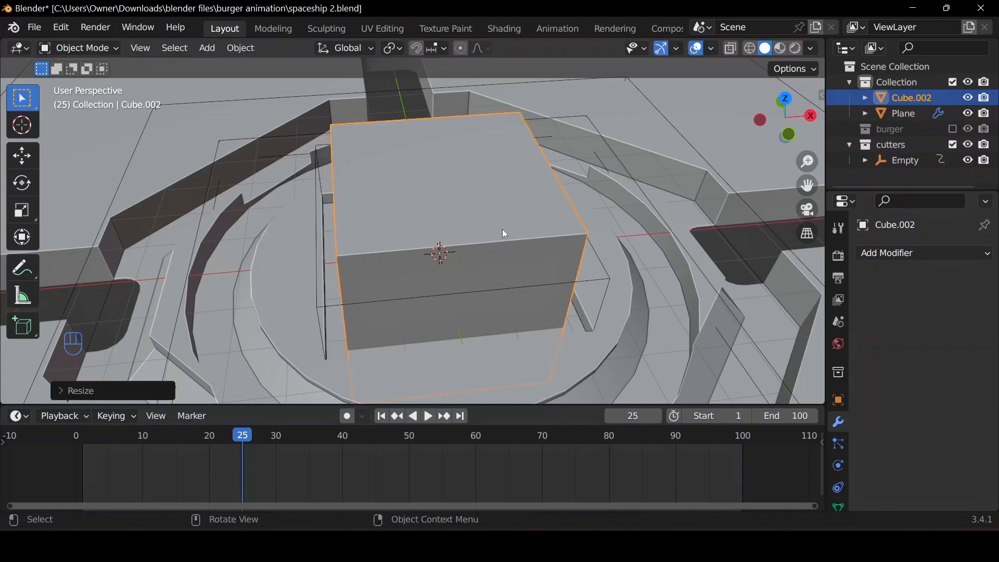
middle_click_drag(501, 229, 522, 213)
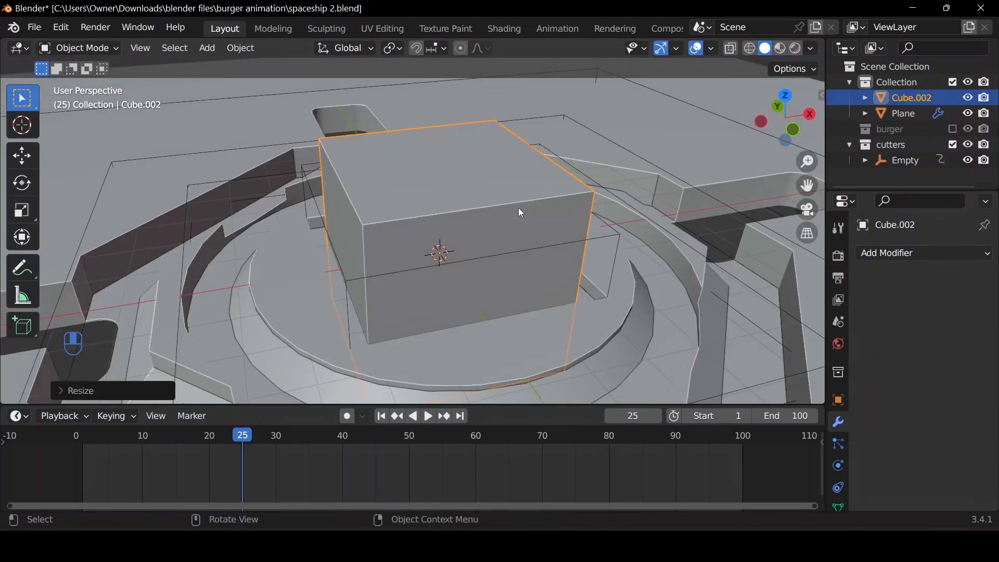
key("ctrl+a")
left_click(600, 194)
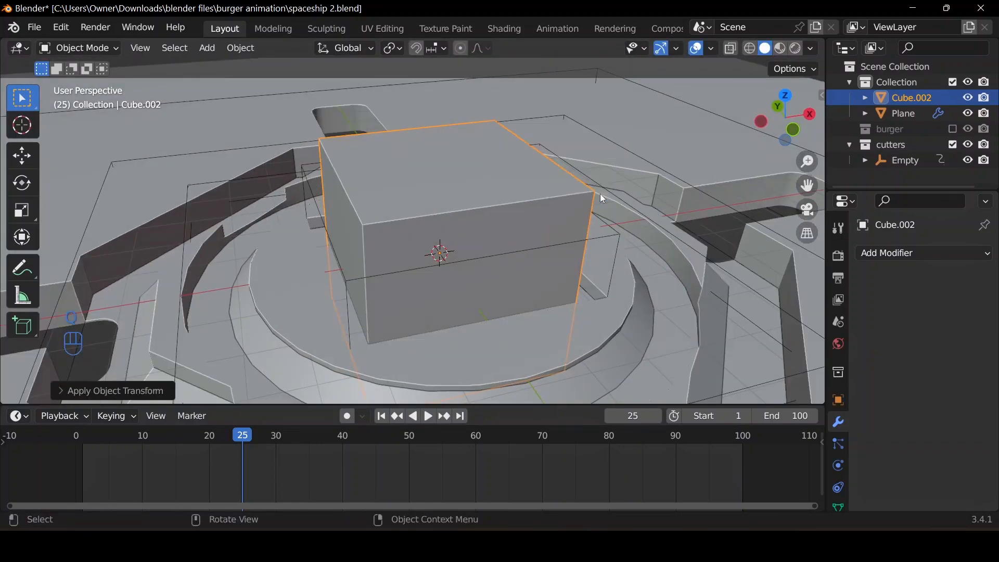
Bevel the cube's four vertical edges about 0.51 m wide with one segment, using X-ray in Edit Mode to select them
key("Tab")
key("alt+z")
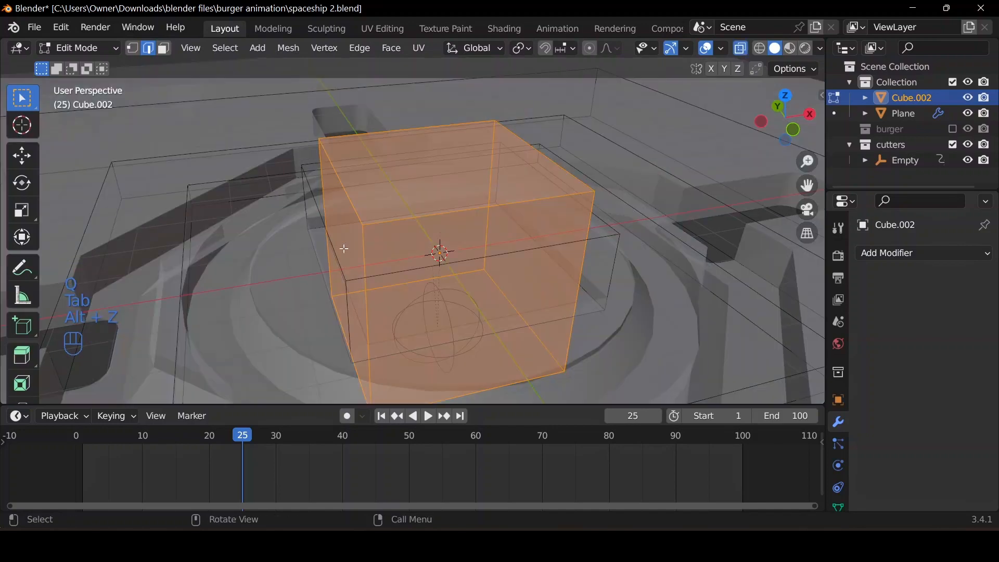
left_click(356, 249)
left_click(322, 200, "shift")
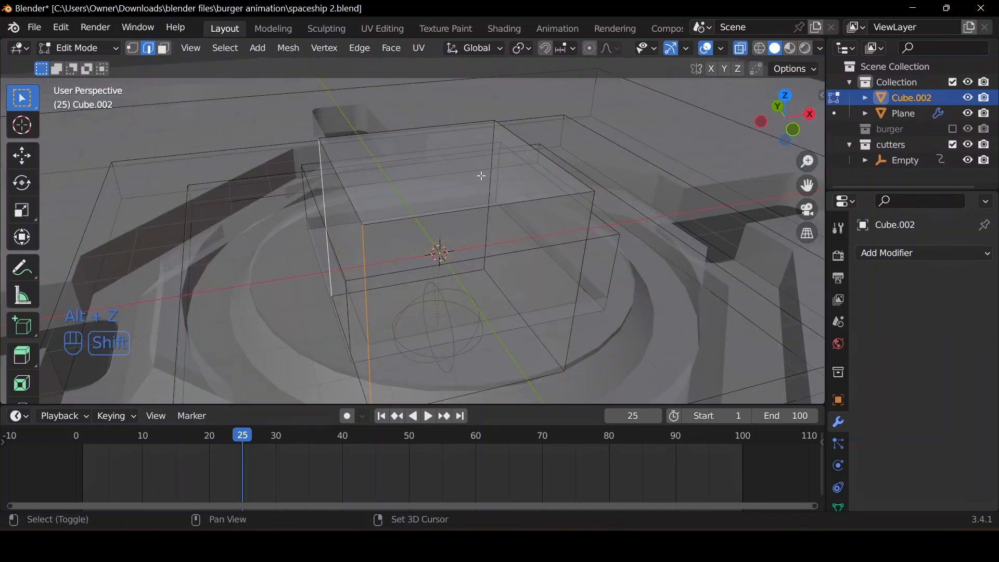
left_click(484, 177, "shift")
left_click(574, 286, "shift")
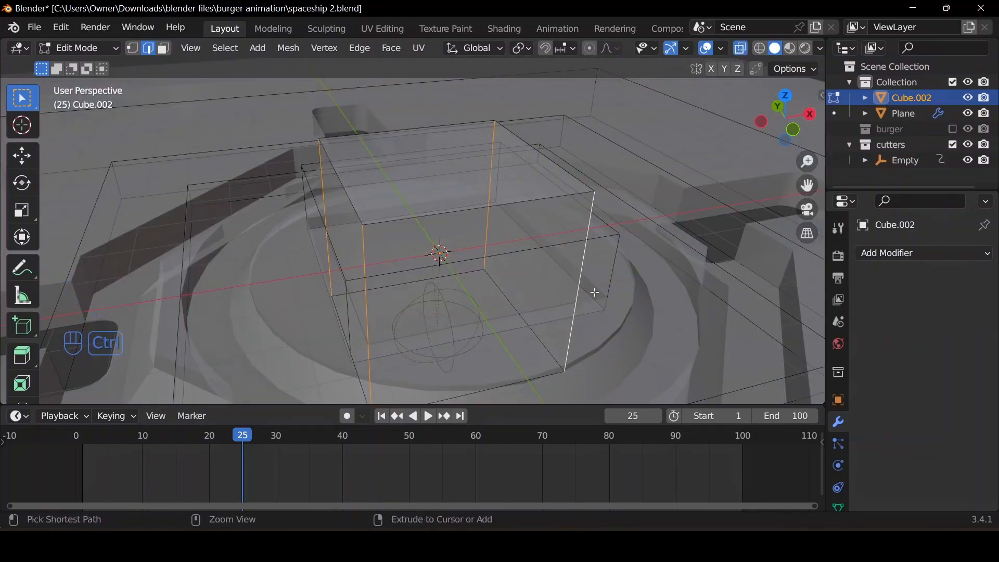
key("ctrl+b")
scroll(631, 303, "down", 3)
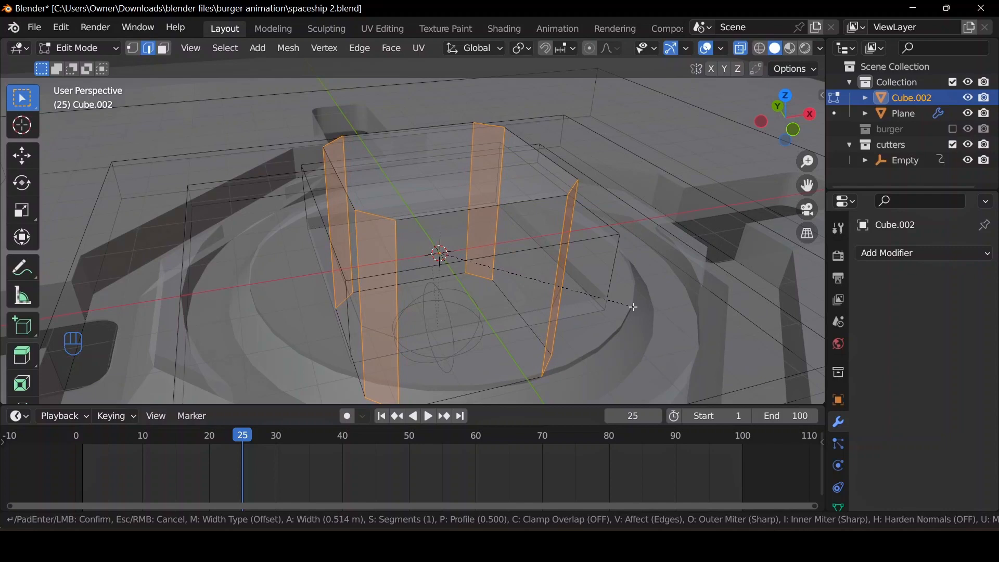
left_click(634, 308)
left_click(508, 316)
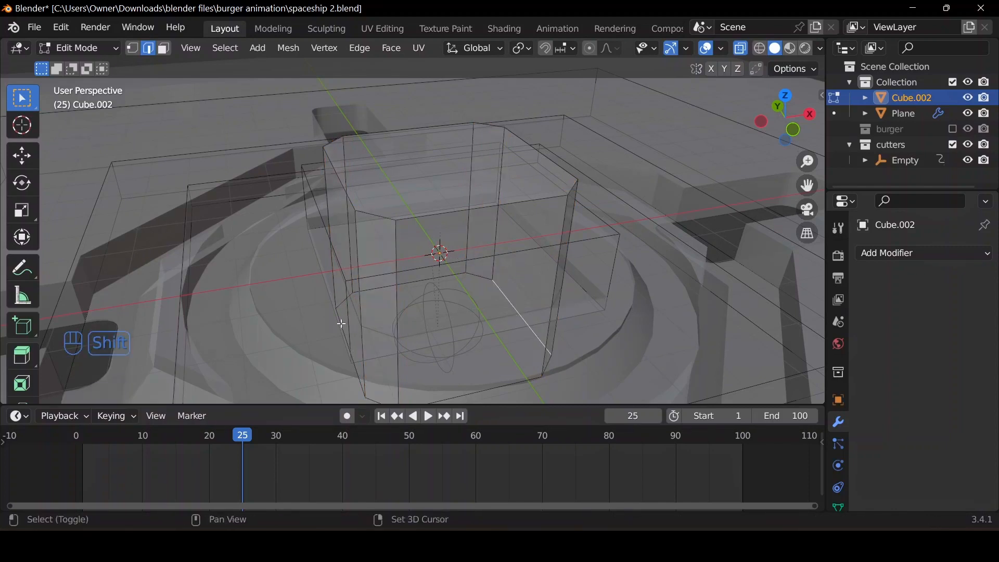
key("Tab")
key("alt+z")
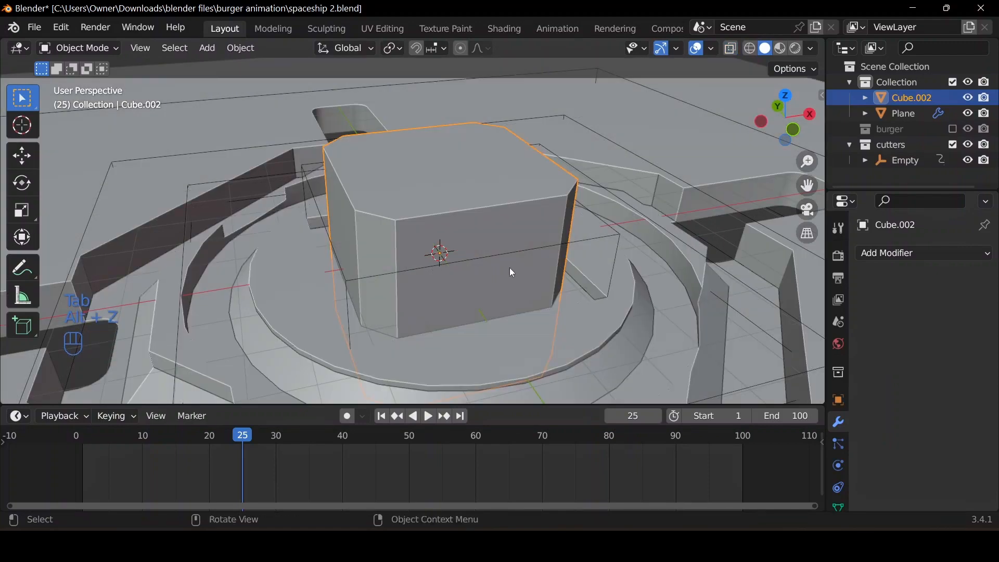
Shade the chamfered block smooth and apply its object transform
middle_click_drag(512, 272, 515, 290)
middle_click_drag(533, 252, 507, 251)
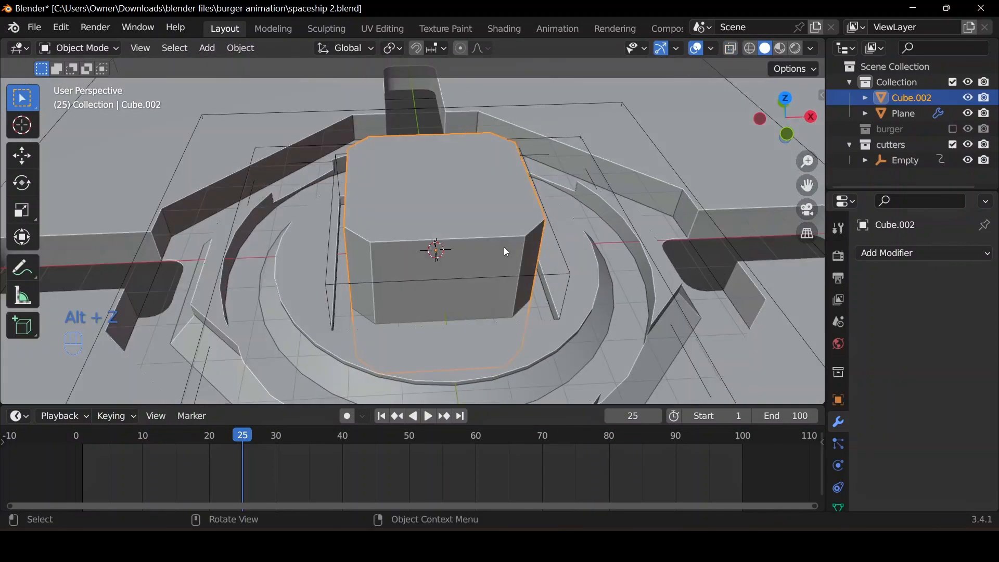
key("q")
left_click(504, 262)
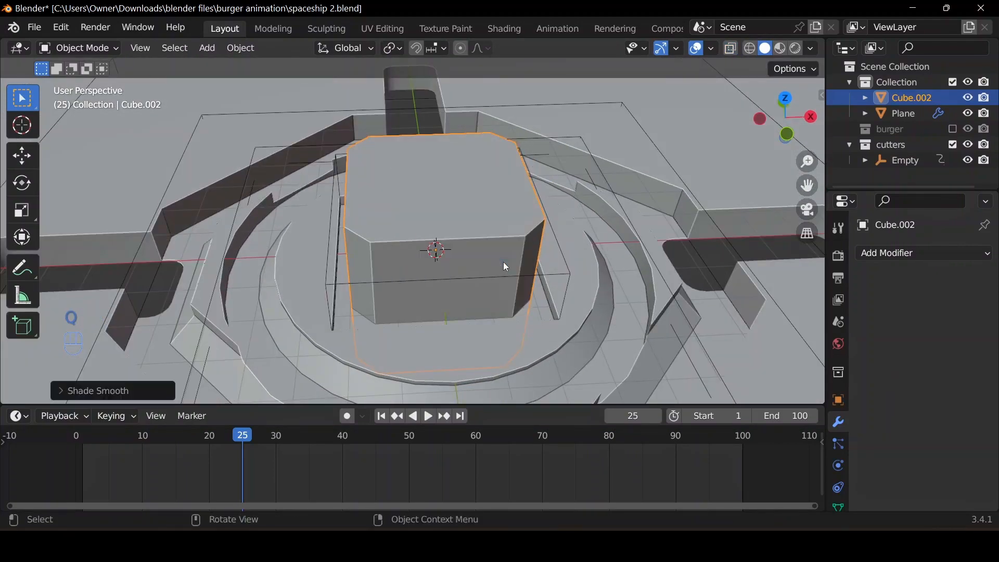
key("q")
left_click(501, 226)
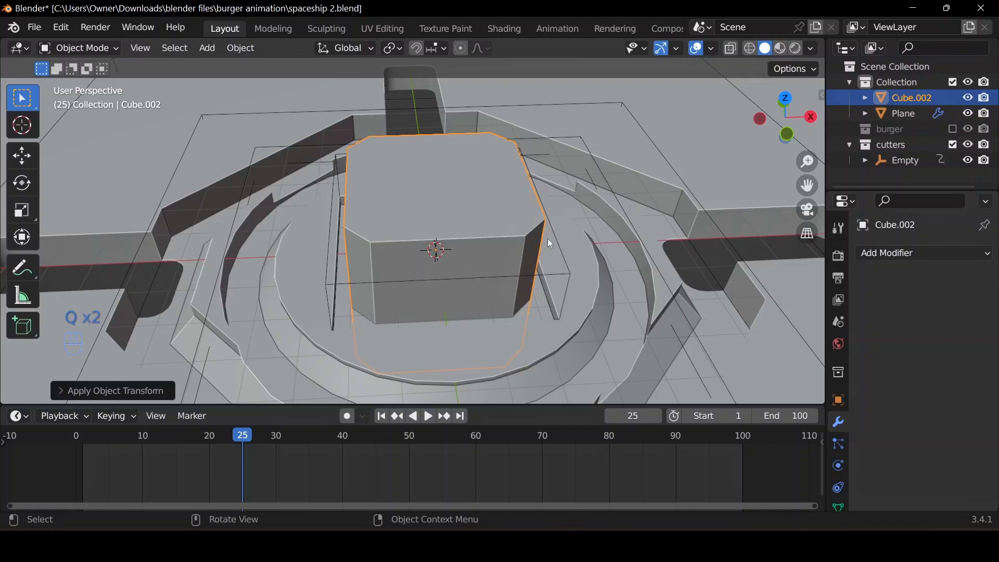
Set the block's X scale to 0.03 and insert a scale keyframe at frame 25
scroll(547, 238, "down", 3)
key("n")
left_click(818, 97)
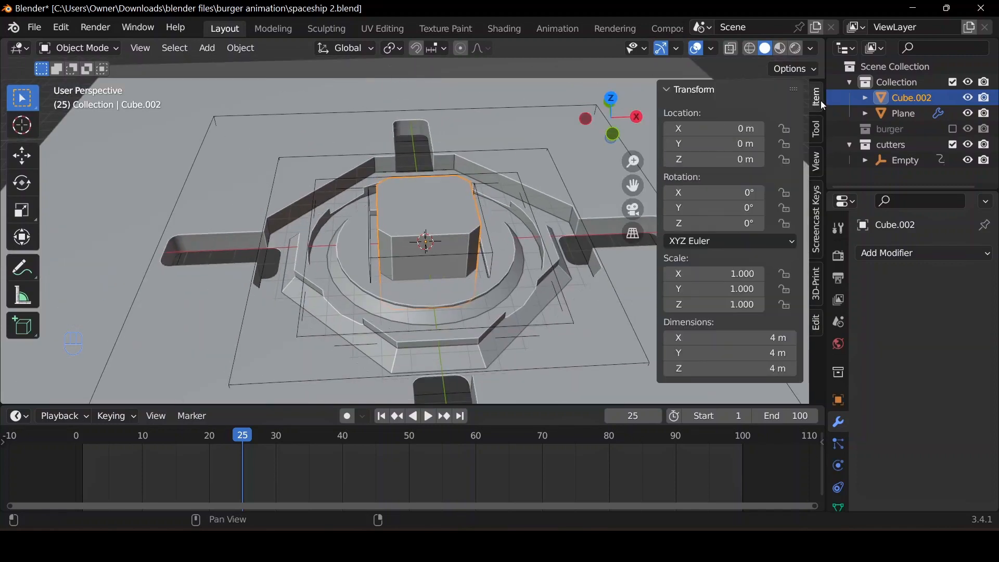
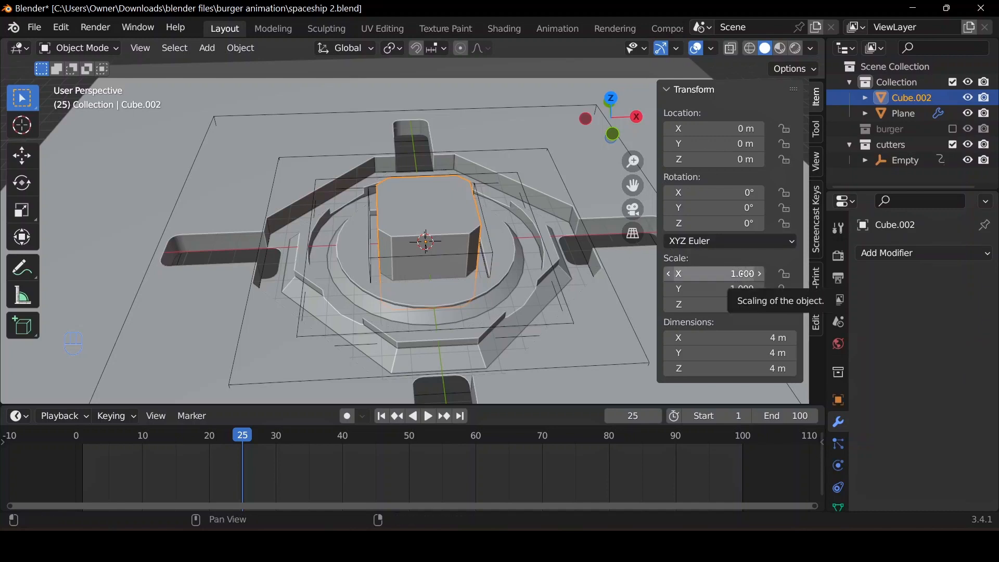
left_click_drag(745, 274, 650, 274)
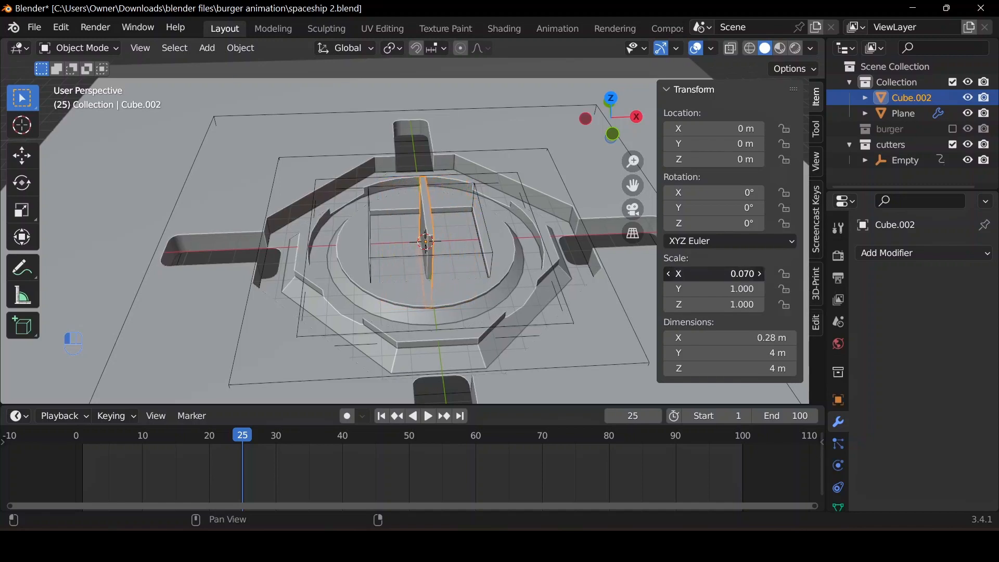
left_click(750, 274)
type(".03\\")
key("Return")
left_click(741, 273)
type(".")
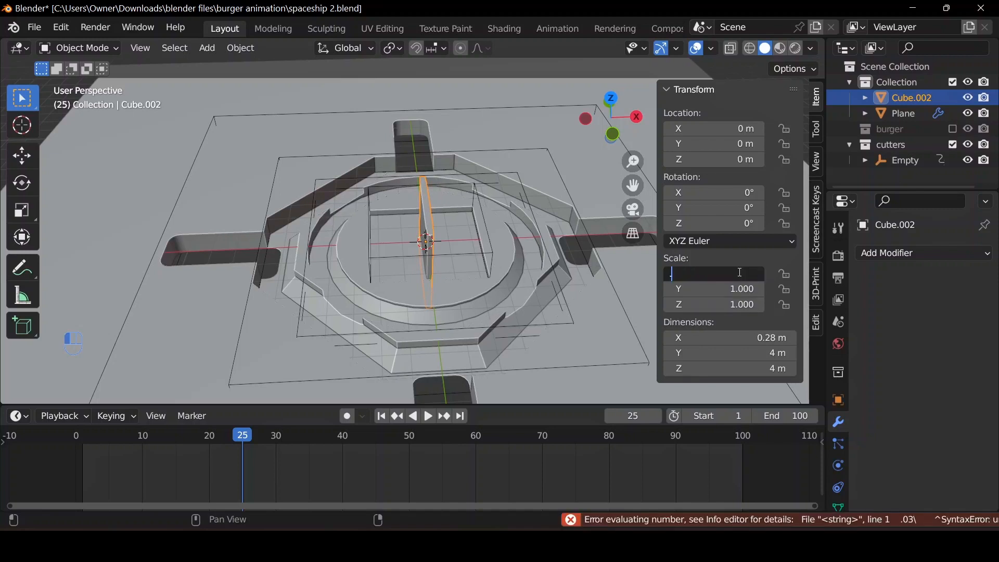
type("03")
key("Return")
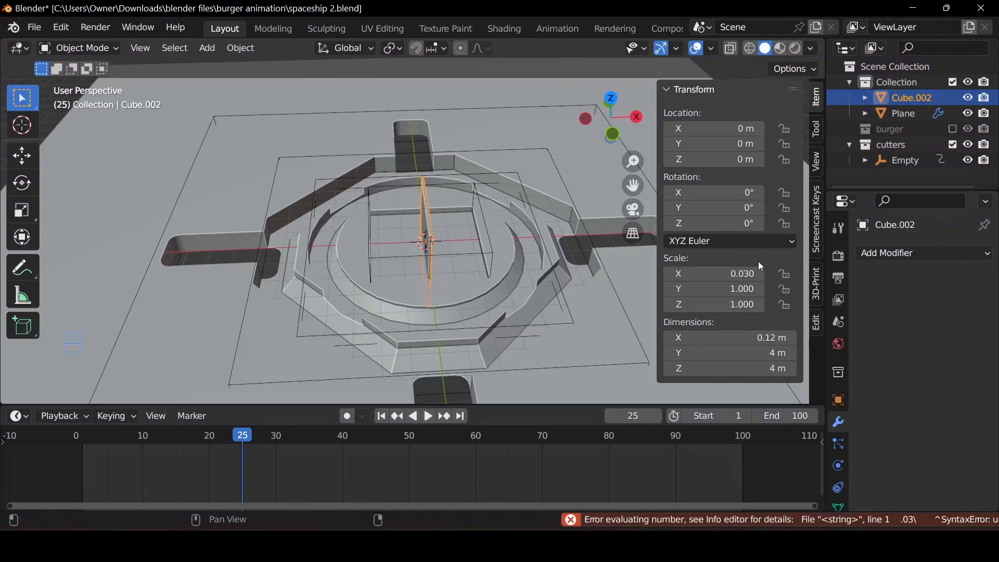
key("i")
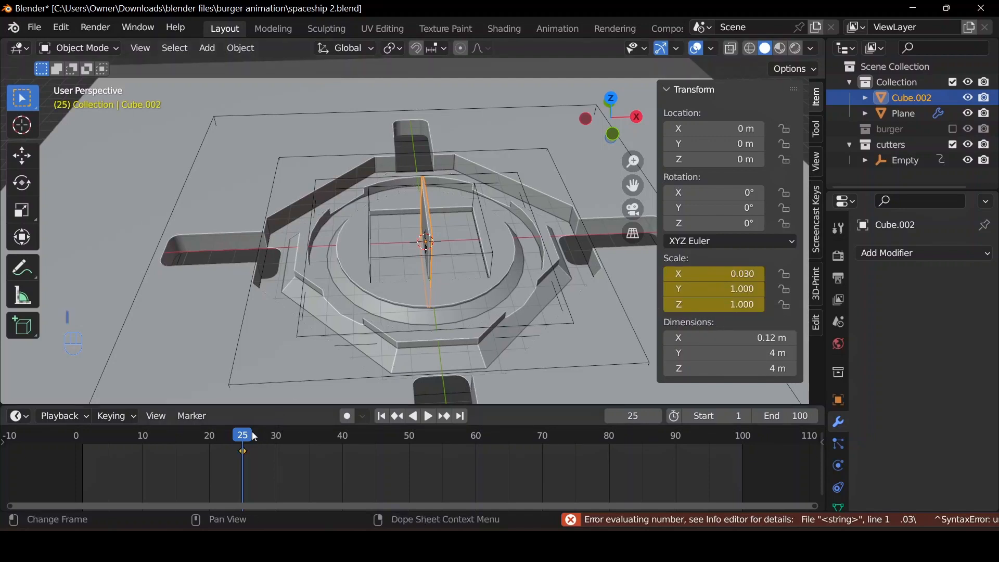
At frame 30, set the block's X scale to 1.01 and keyframe its scale
left_click_drag(251, 438, 277, 451)
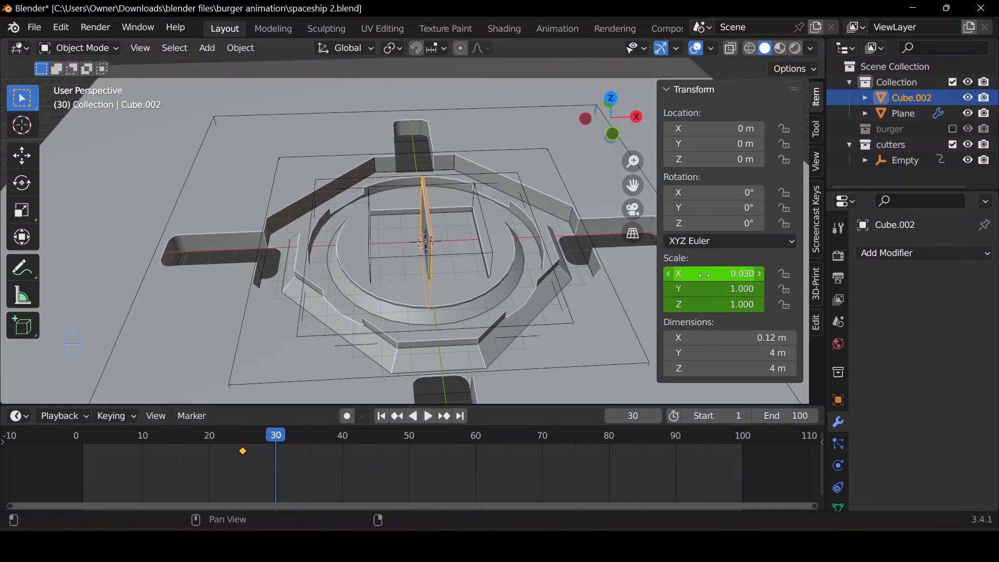
mouse_move(709, 275)
left_mouse_down()
mouse_move(788, 274)
mouse_move(728, 269)
left_mouse_up()
key("i")
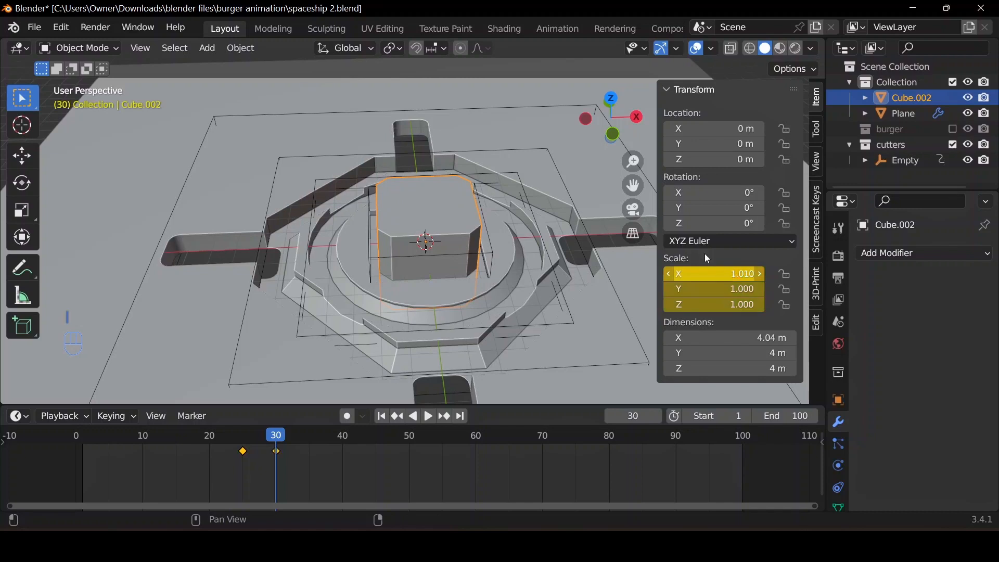
Play the animation from the first frame and examine how the block widens
left_click(381, 417)
key("space")
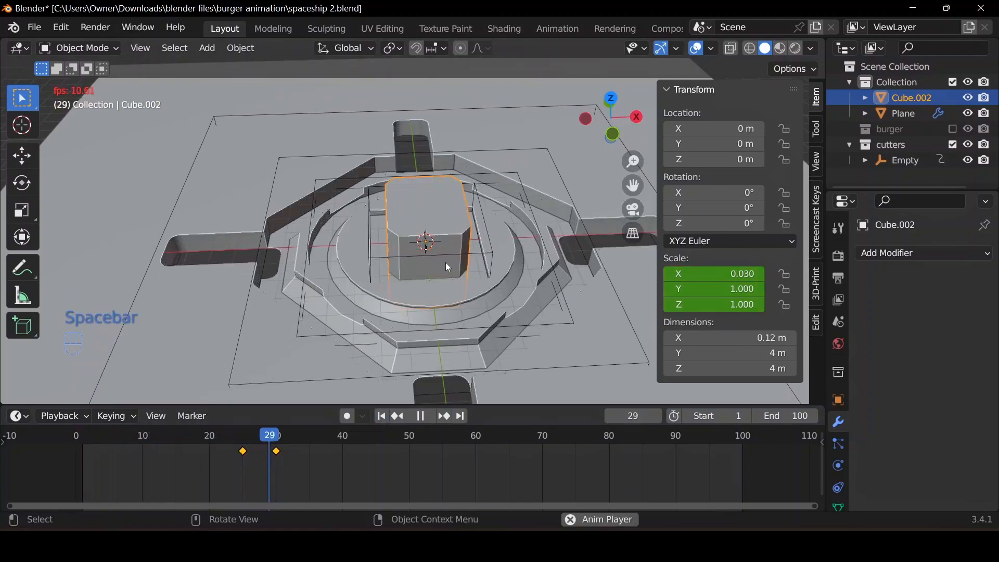
key("space")
Cut the block out of the ground plane with Bool Tool's Brush Boolean Difference and turn off the viewport overlays
middle_click_drag(446, 263, 405, 302)
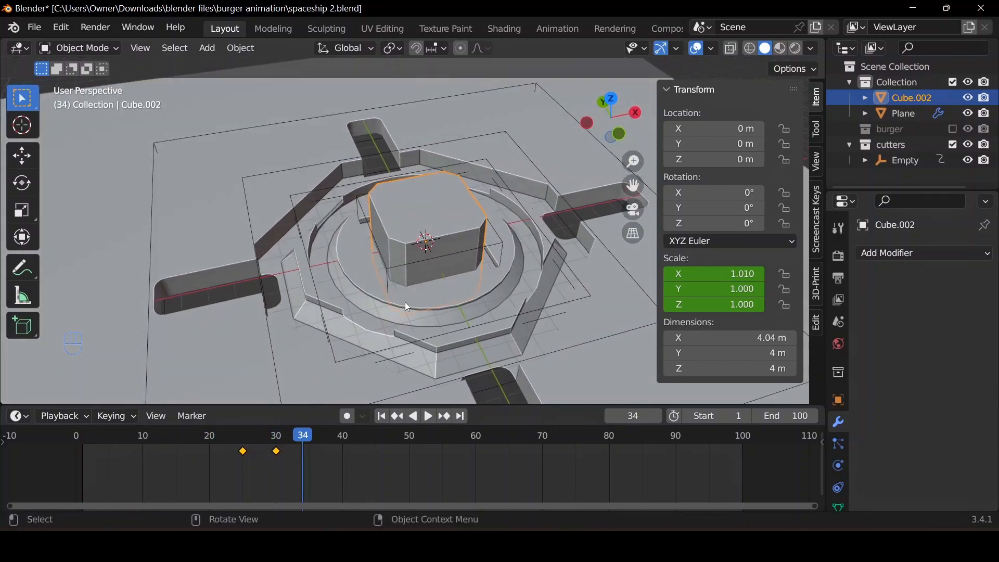
left_click(33, 382, "shift")
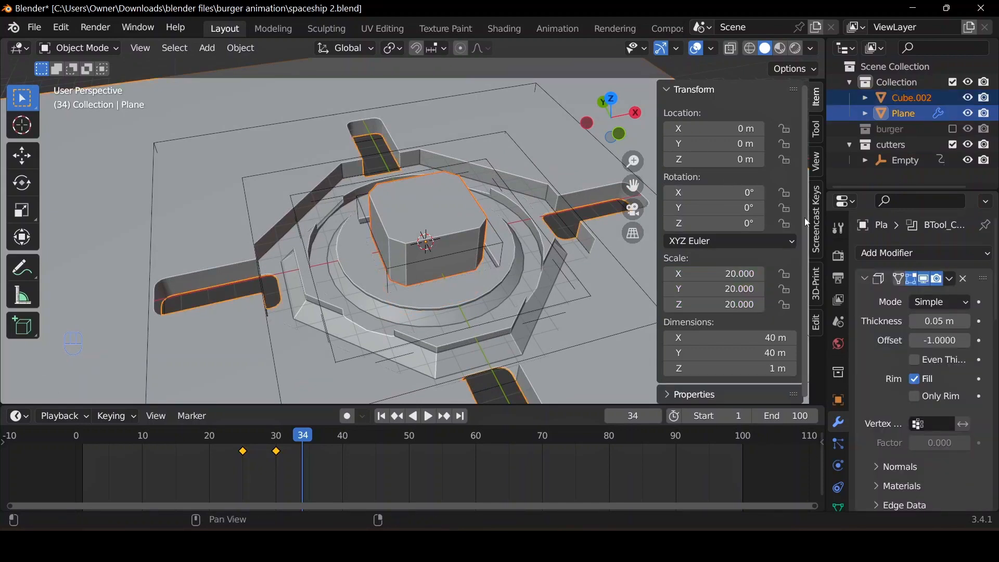
left_click(817, 323)
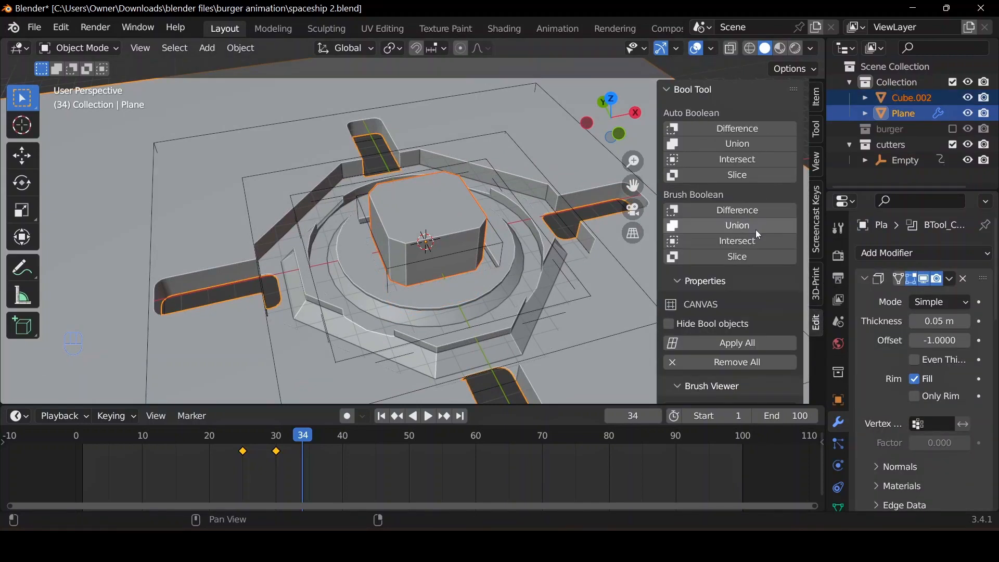
left_click(735, 210)
middle_click_drag(395, 223, 419, 222)
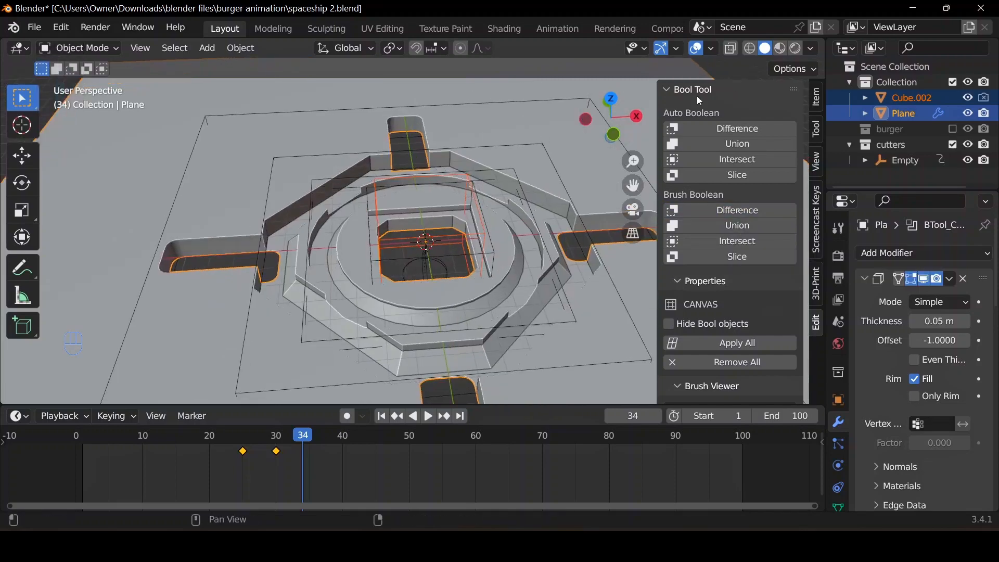
left_click(697, 48)
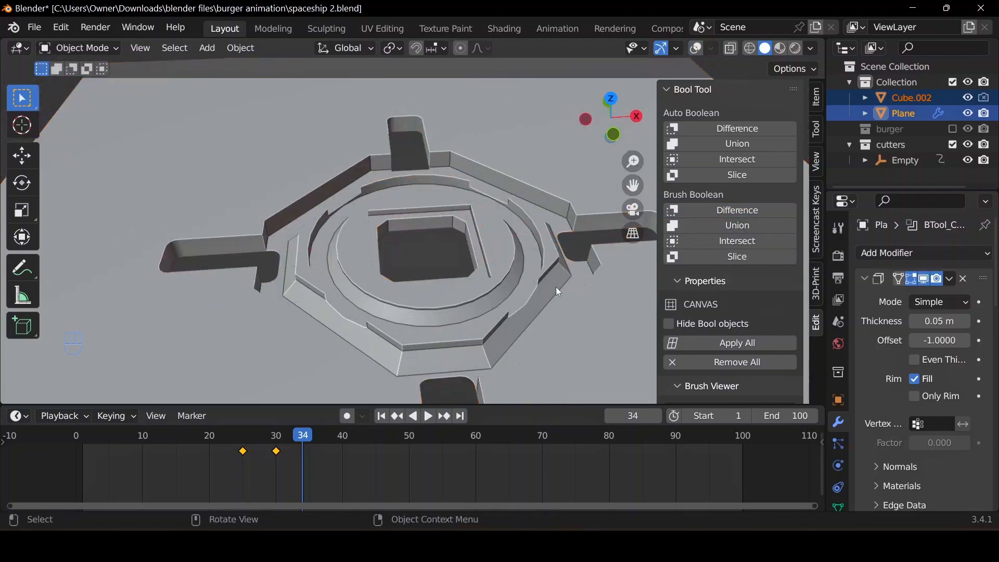
Play the animation from the first frame and examine how the recesses open up close
left_click(399, 417)
left_click(383, 416)
key("space")
key("space")
key("space")
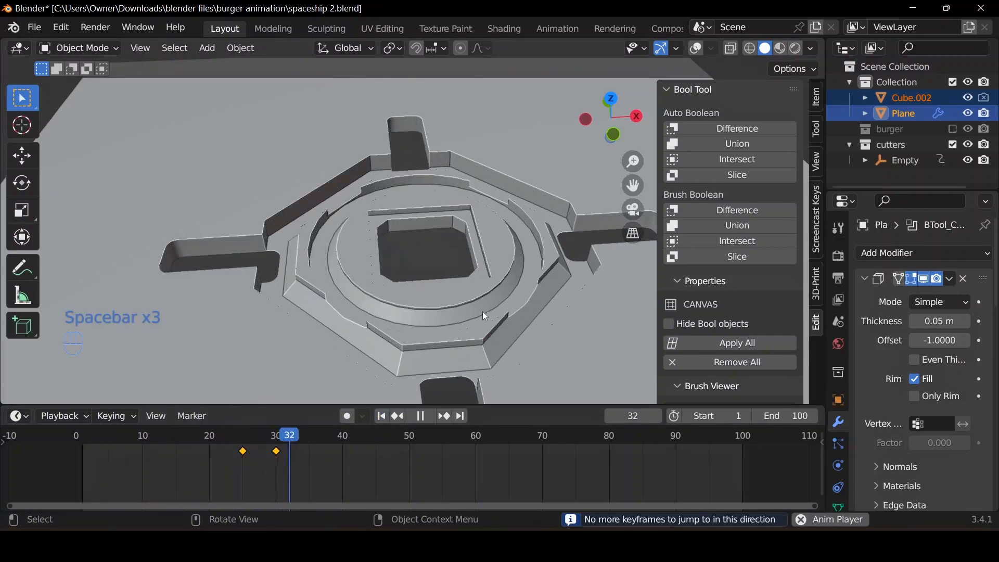
key("space")
middle_click_drag(483, 311, 507, 267)
scroll(507, 270, "up", 5)
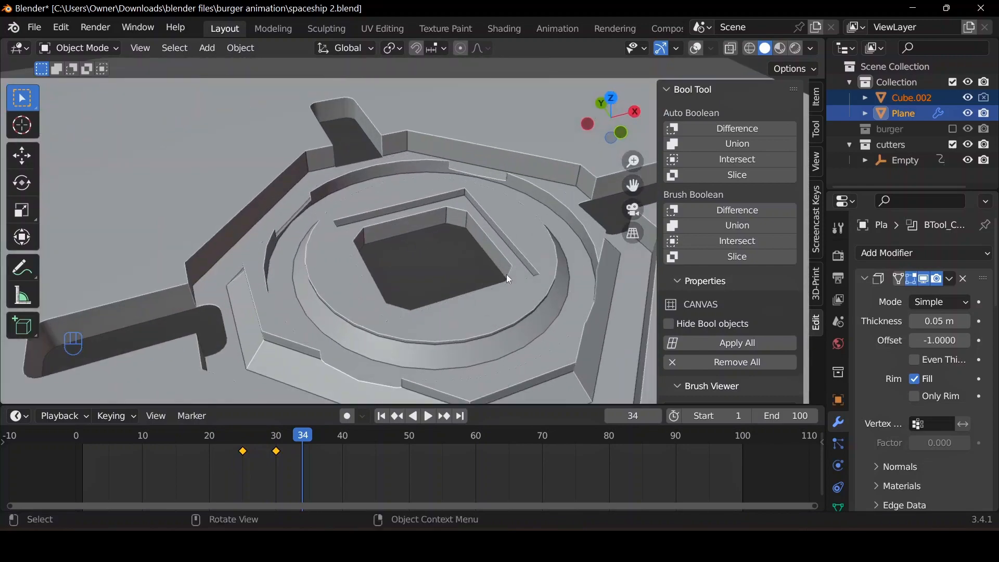
Compare the carved recesses with the viewport overlays shown and hidden
left_click(695, 49)
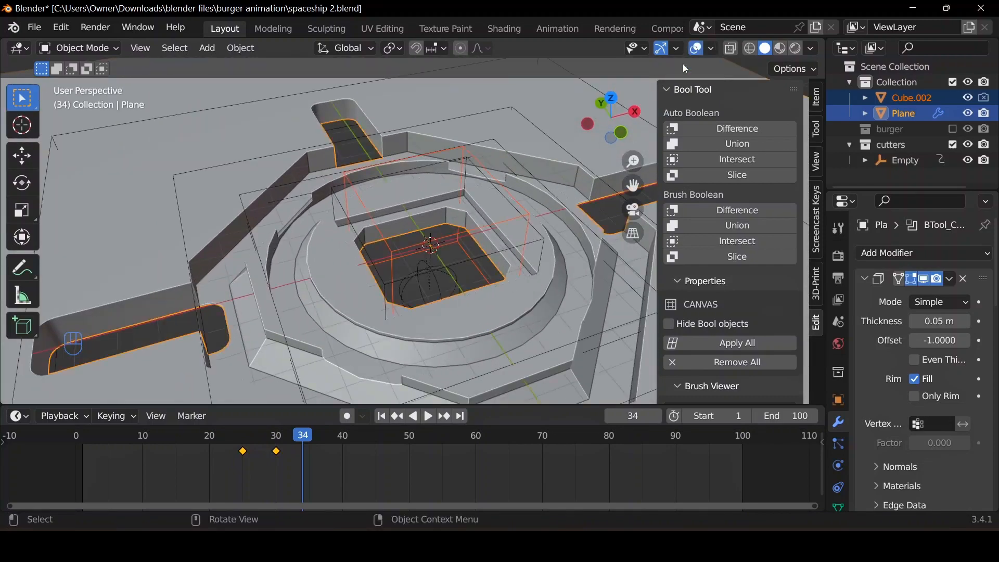
middle_click_drag(485, 303, 520, 253)
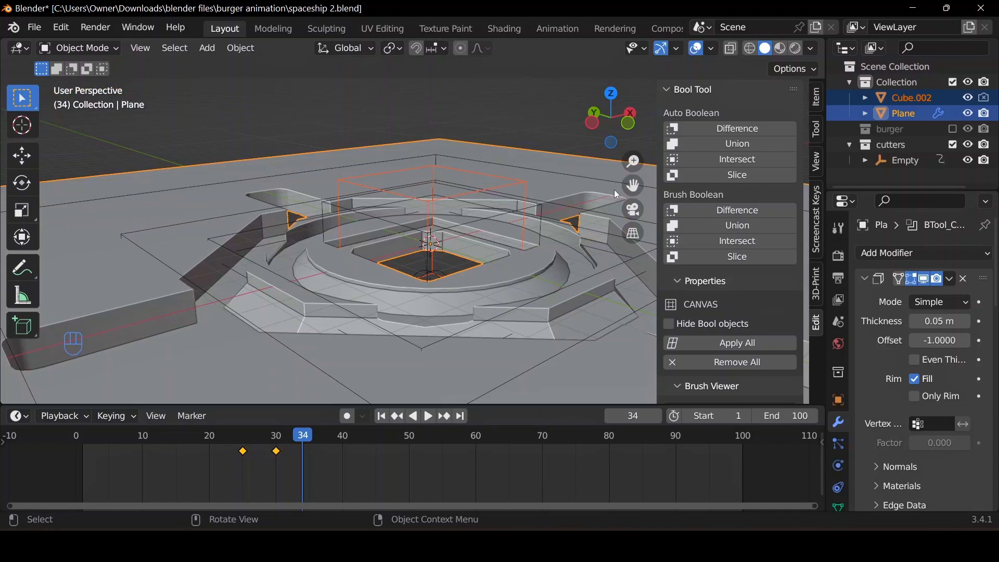
left_click(699, 49)
middle_click_drag(542, 189, 510, 236)
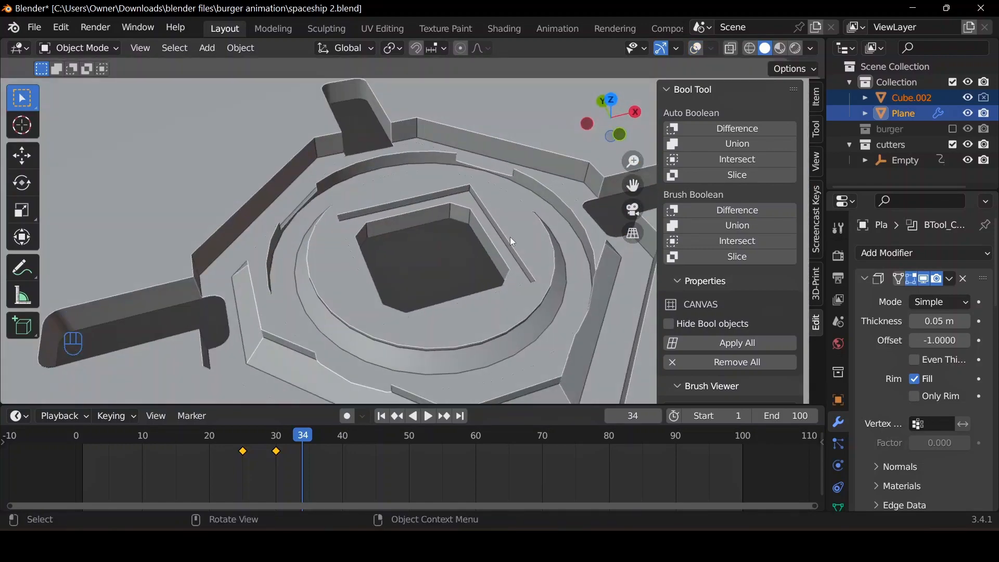
Add a cube in the central recess and flatten it along Z to about 0.11 of its height
key("n")
key("shift+a")
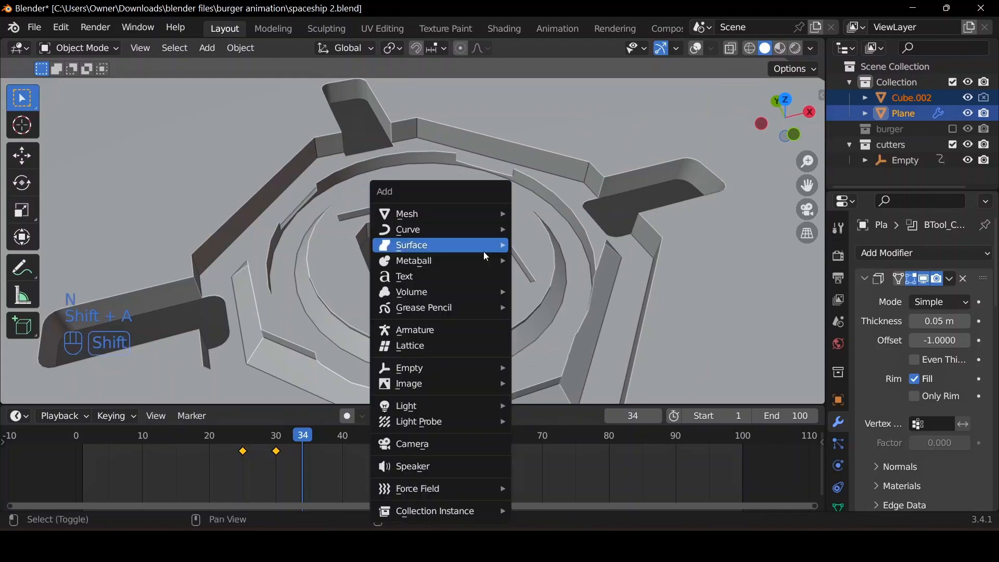
mouse_move(464, 213)
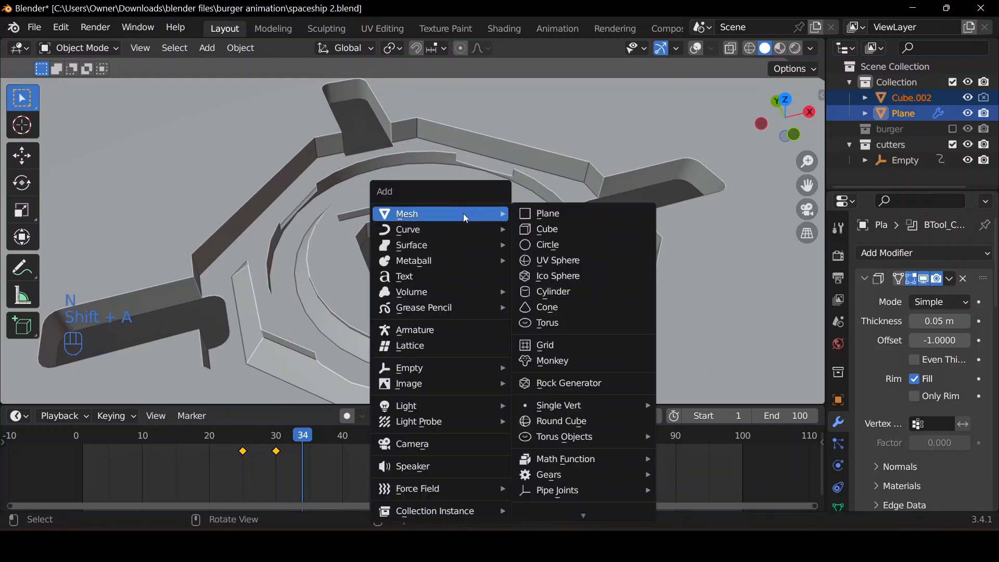
left_click(566, 230)
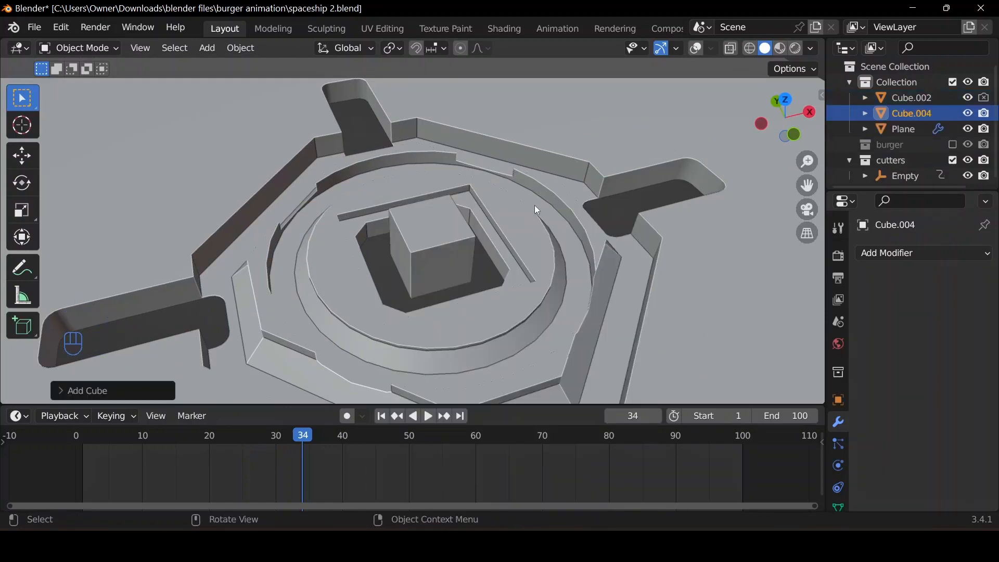
key("s")
key("z")
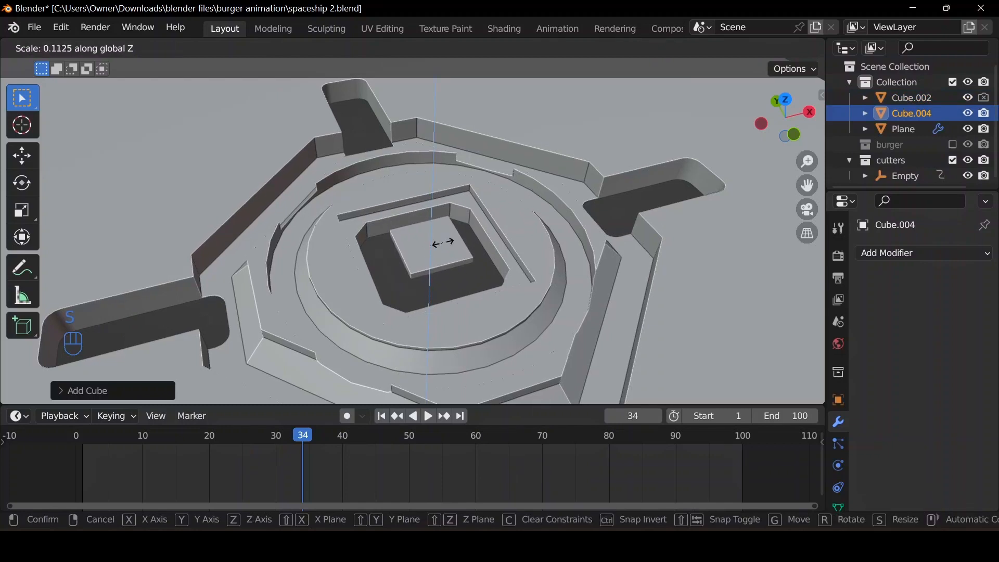
left_click(442, 243)
Scale the flattened cube up uniformly by about 1.7 so it nearly spans the square opening
key("s")
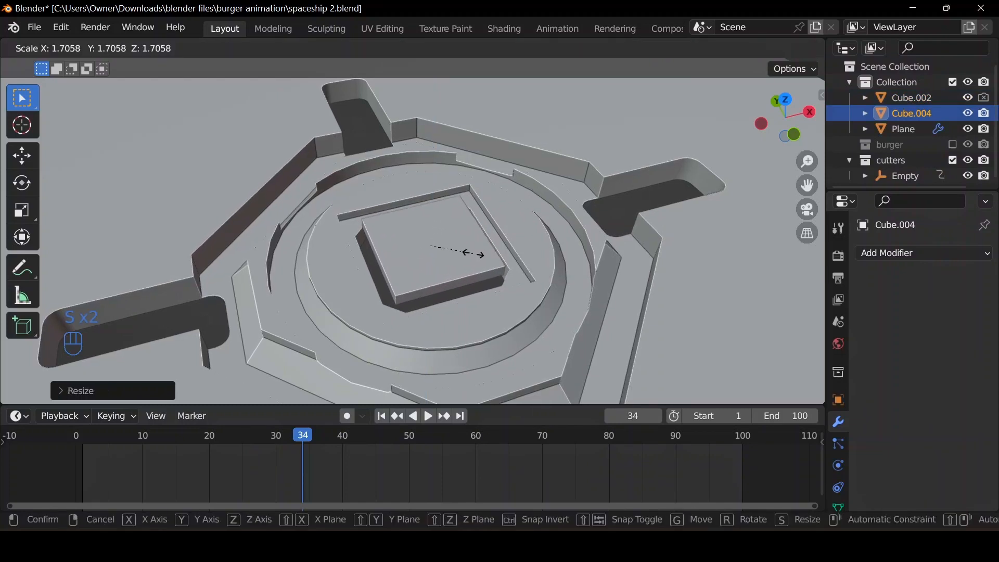
left_click(468, 249)
middle_click_drag(489, 238, 578, 243)
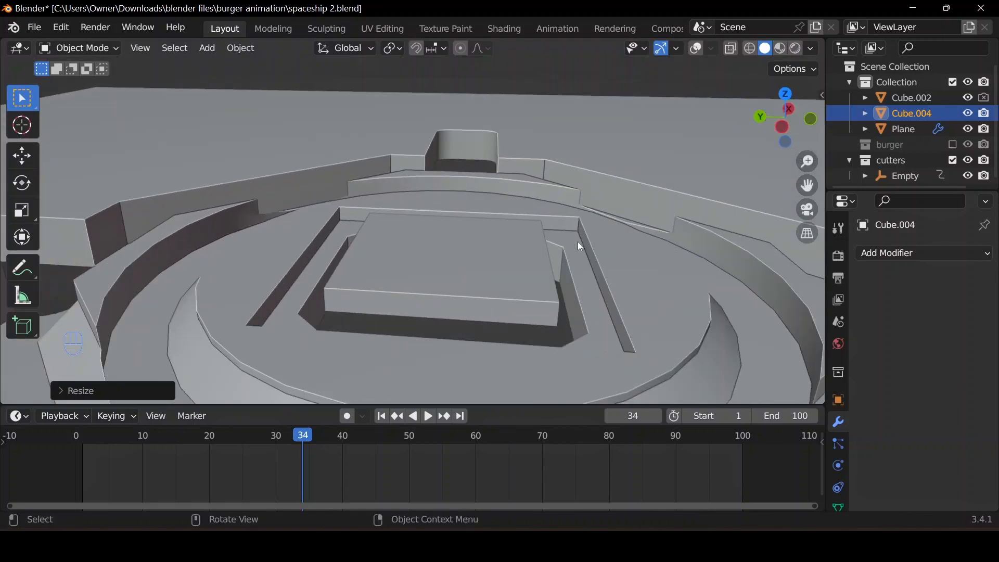
Turn the viewport overlays on, select the central cutter block and scrub the timeline to frame 27
left_click(699, 49)
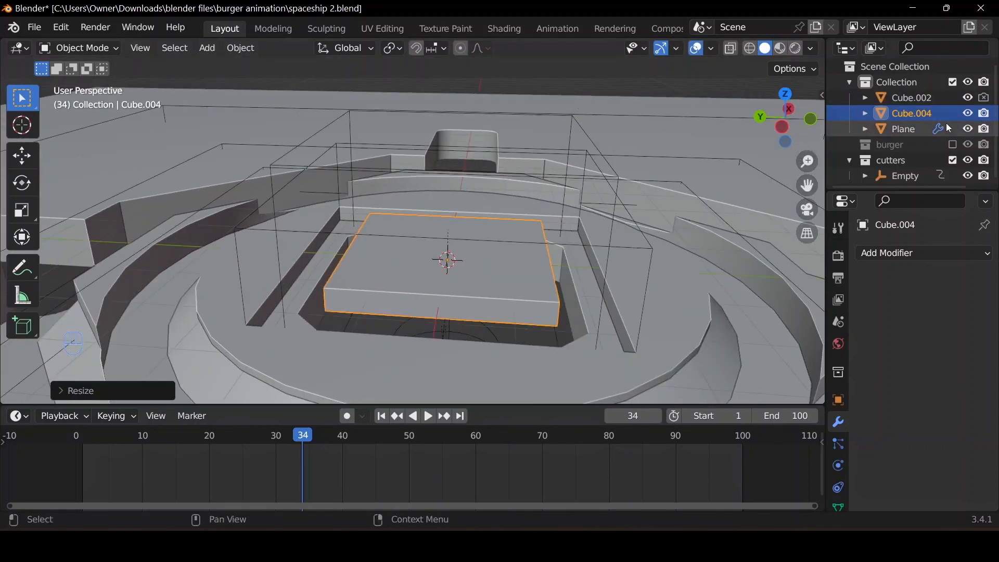
left_click(900, 98)
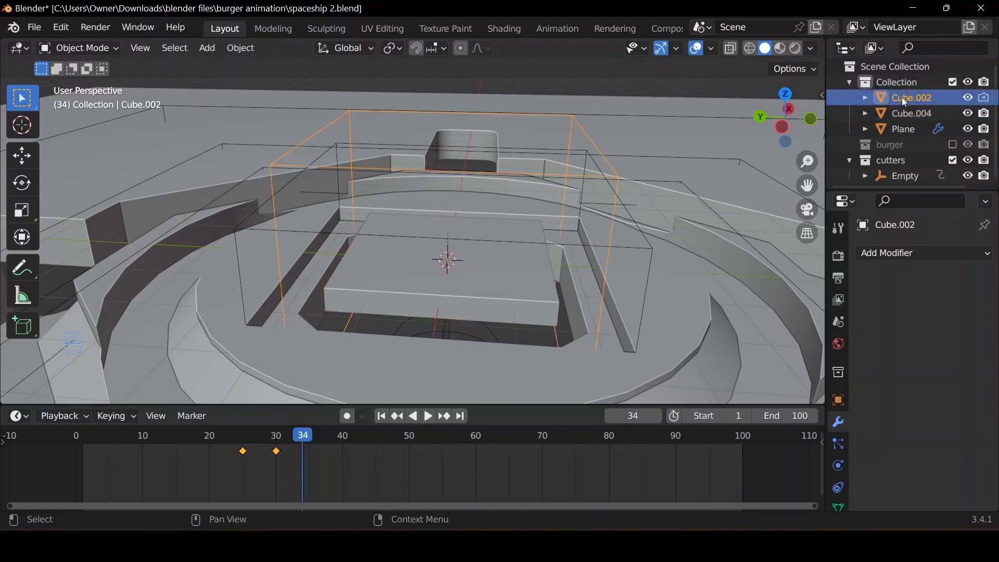
middle_click_drag(417, 303, 431, 327)
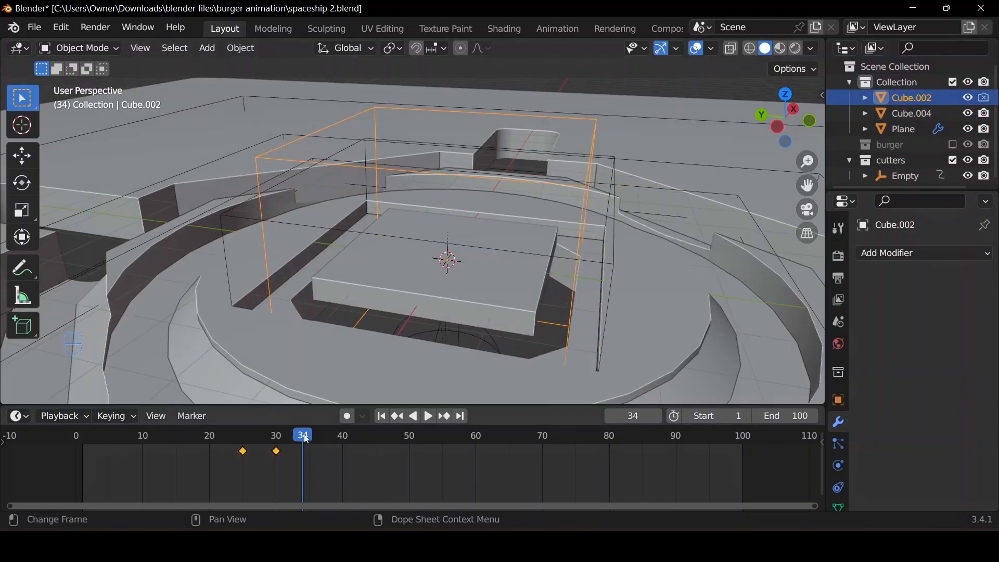
left_click_drag(307, 440, 255, 439)
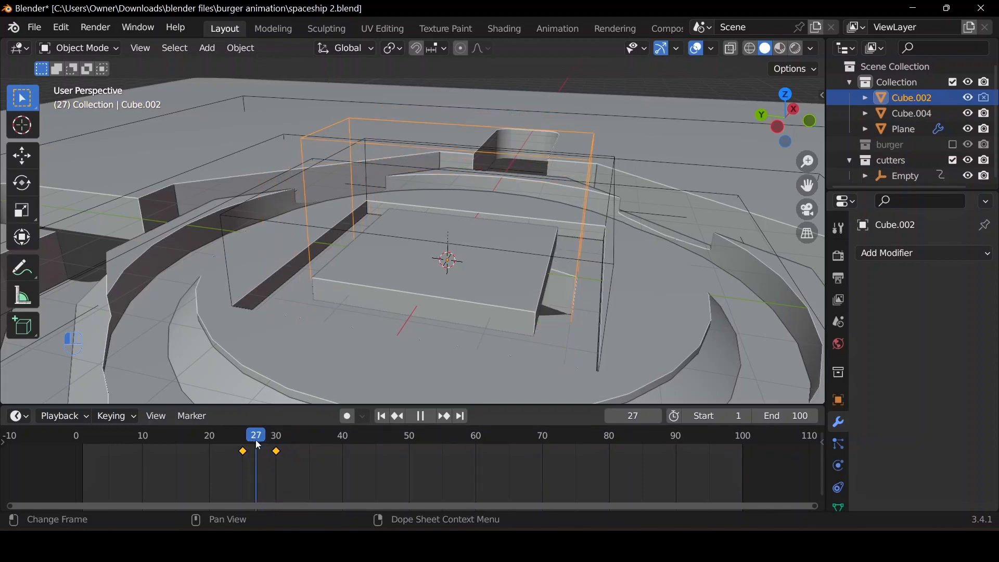
Lower the flattened plate along Z beneath the ground plane and insert a location keyframe at frame 27
left_click(396, 288)
key("KP_Decimal")
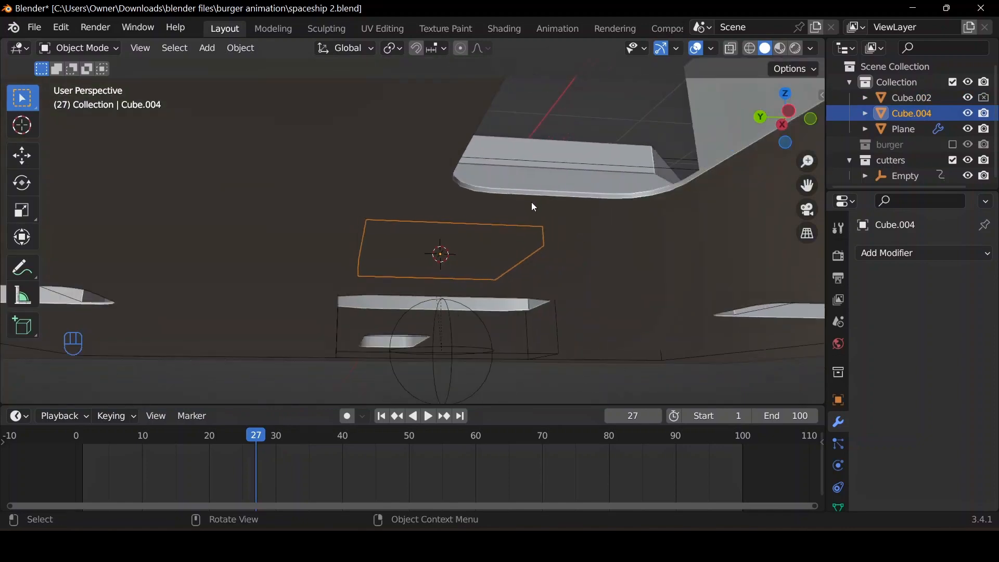
middle_click_drag(532, 206, 484, 247)
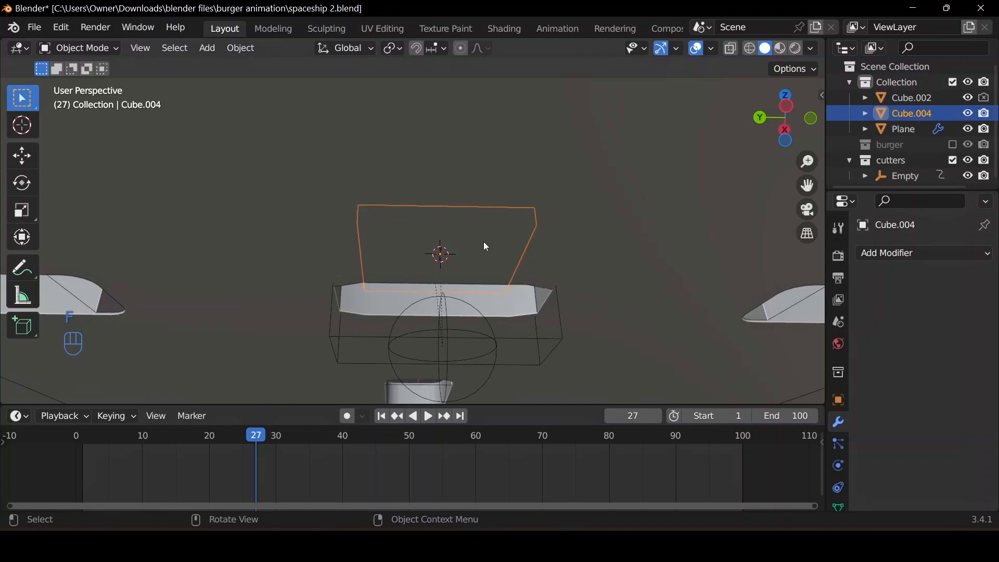
key("g")
key("z")
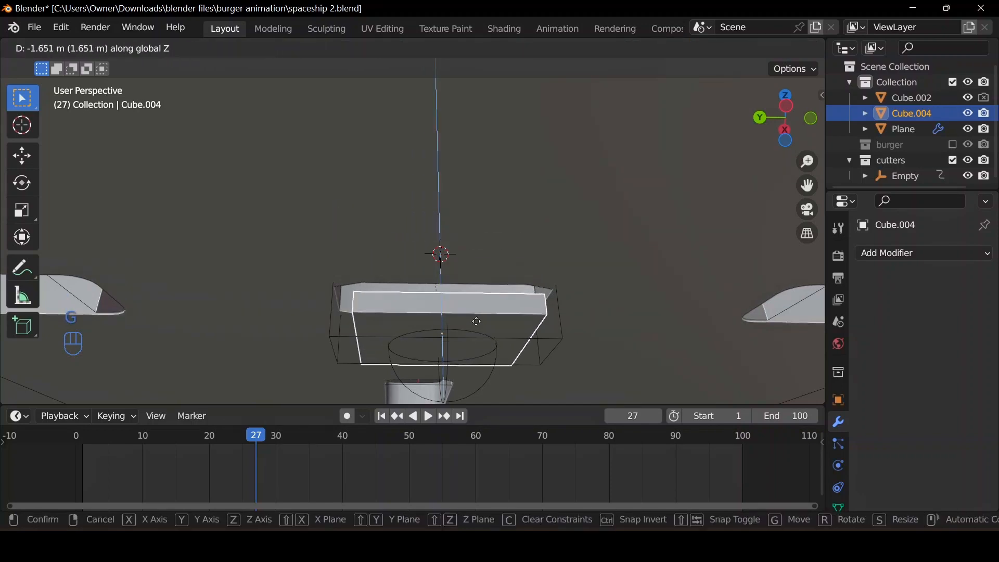
left_click(471, 345)
mouse_move(473, 344)
middle_mouse_down()
mouse_move(484, 358)
mouse_move(474, 356)
middle_mouse_up()
key("i")
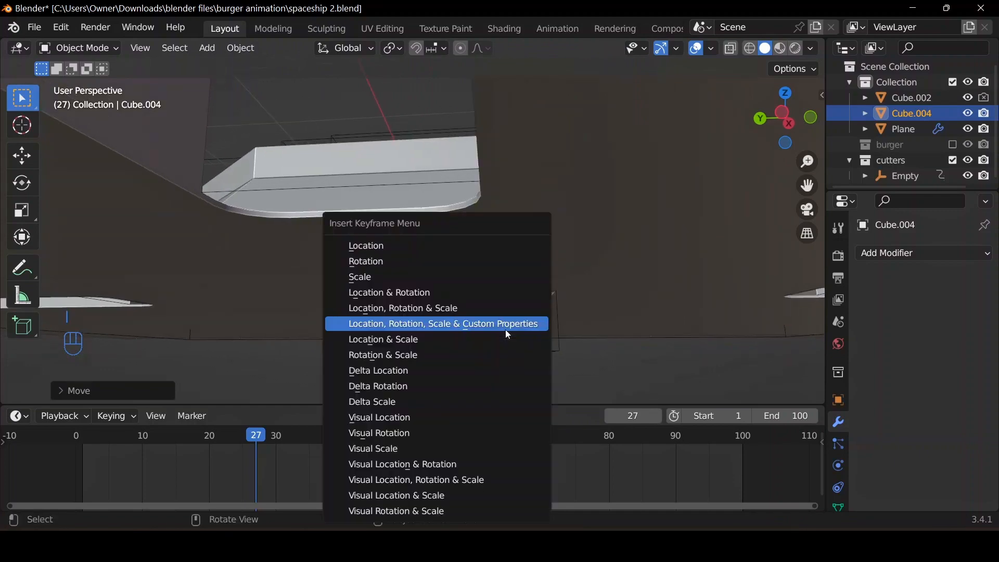
left_click(442, 257)
Advance the animation to frame 34 and view the lowered plate through the open square recess
middle_click_drag(443, 313, 455, 308)
key("space")
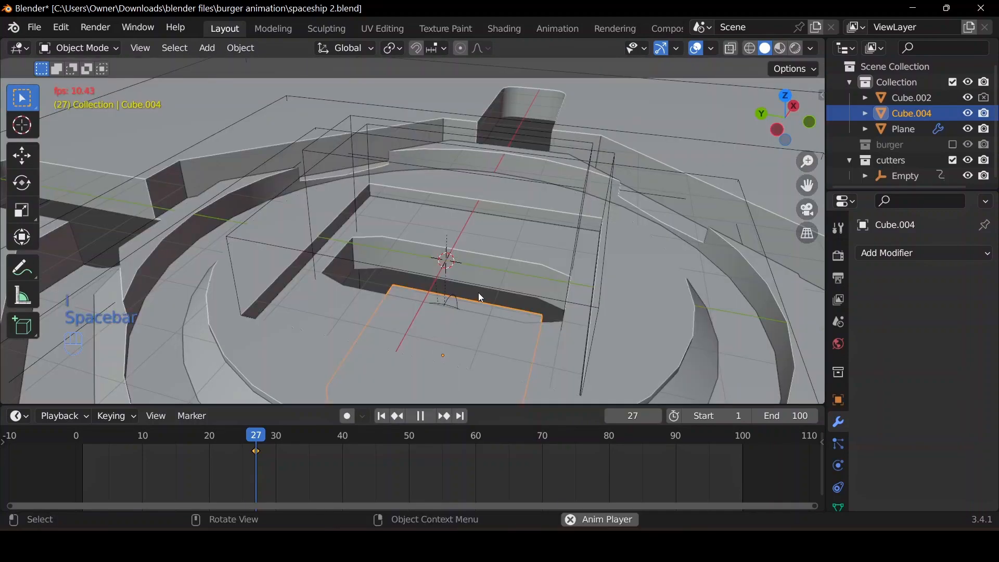
key("space")
mouse_move(506, 280)
middle_mouse_down()
mouse_move(467, 333)
mouse_move(505, 264)
middle_mouse_up()
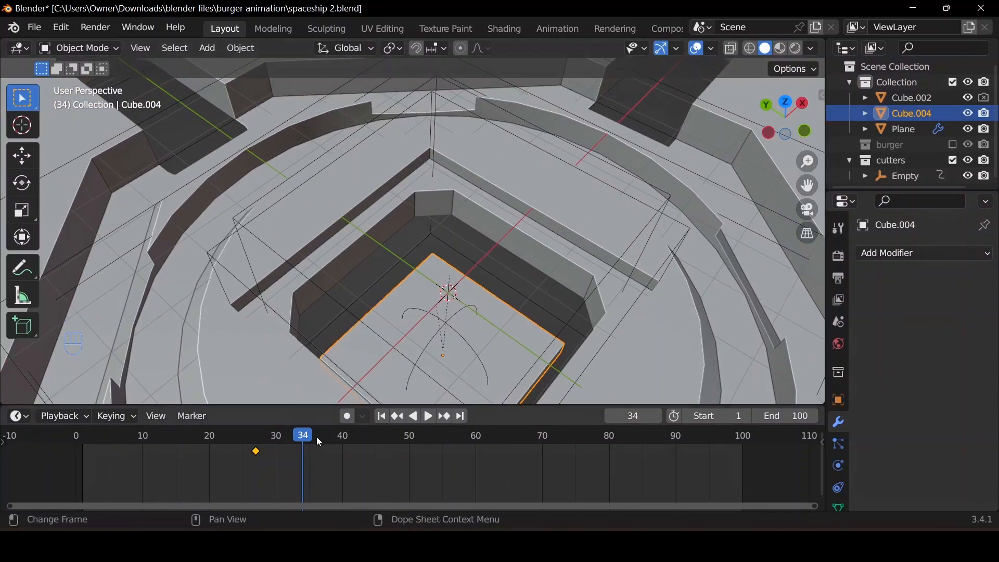
key("g")
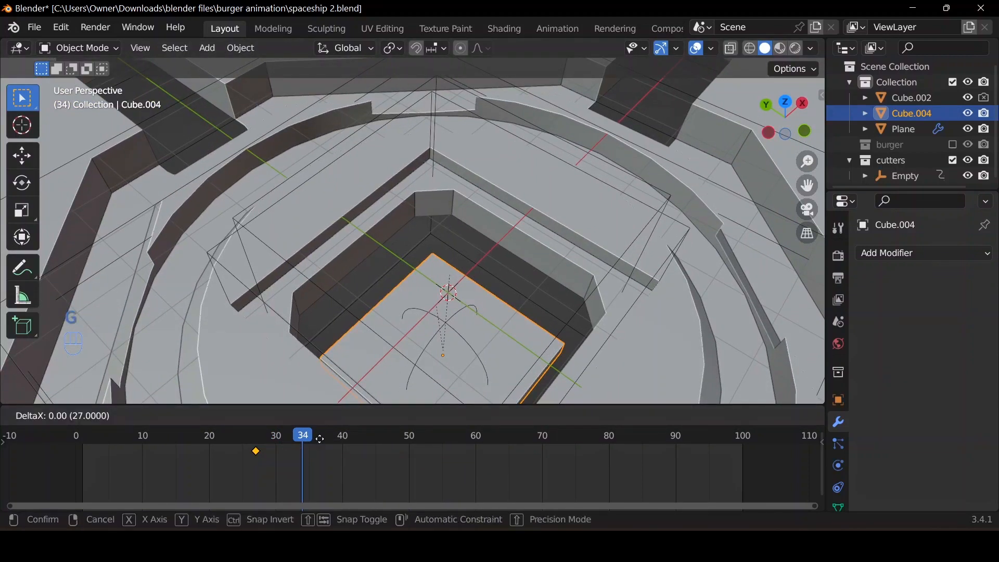
key("Escape")
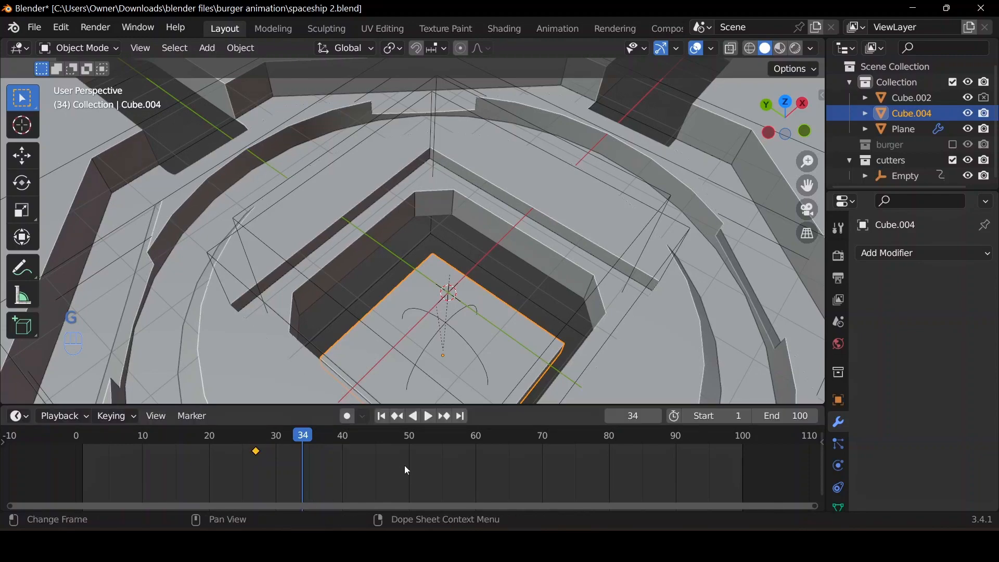
Raise the plate along Z into the square opening and insert a location keyframe at frame 34
key("g")
key("z")
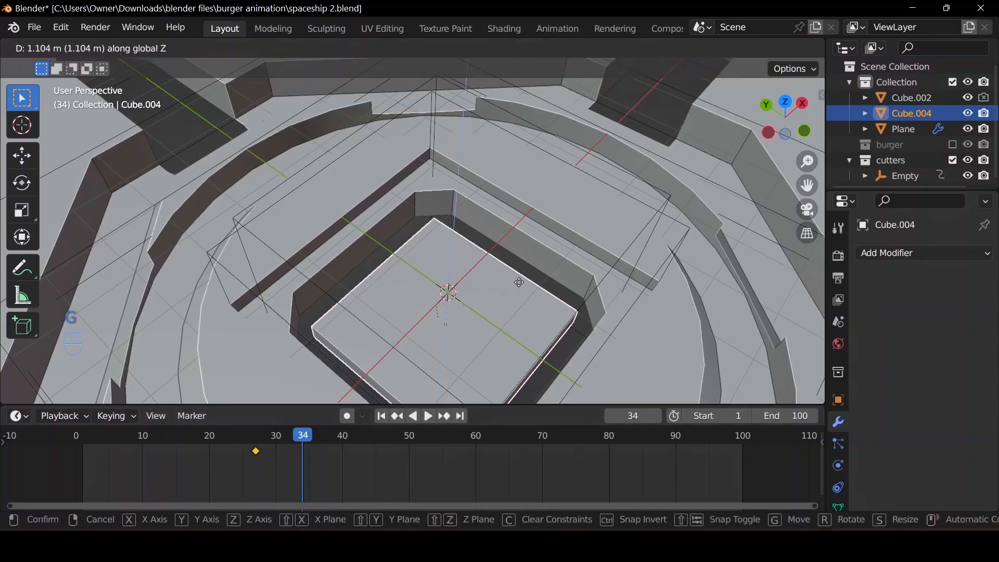
left_click(522, 281)
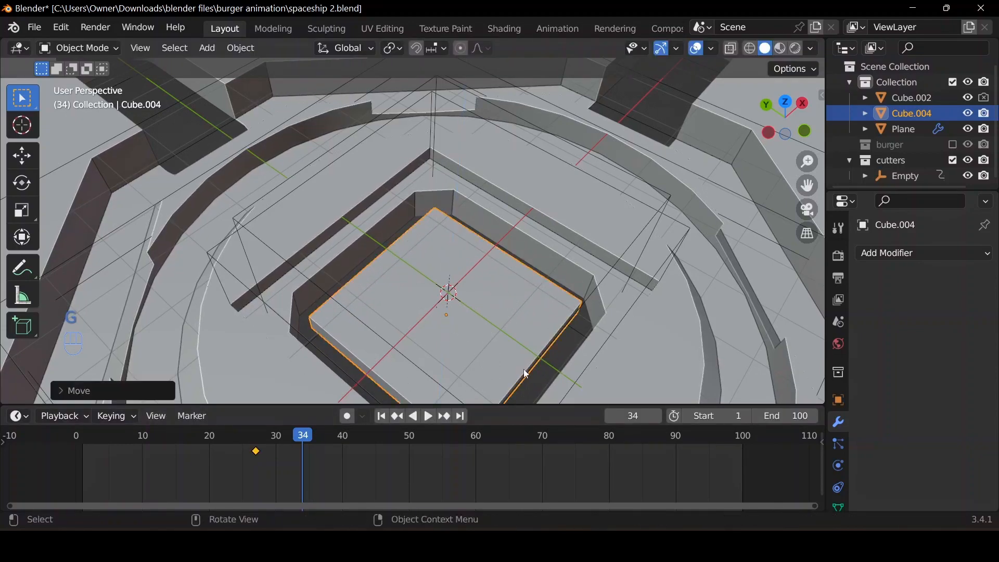
middle_click_drag(524, 370, 548, 315)
key("g")
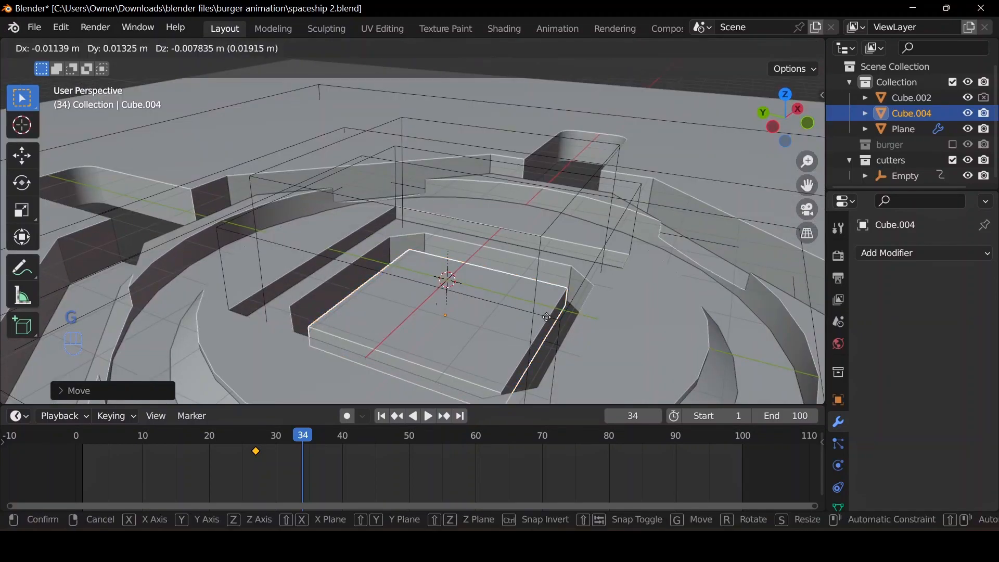
key("z")
left_click(553, 307)
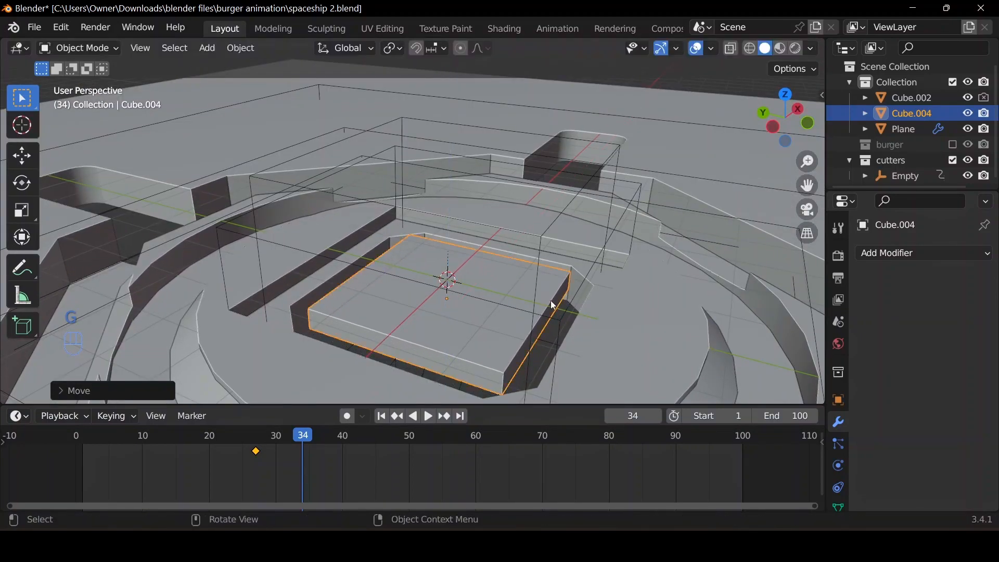
middle_click_drag(551, 301, 522, 356)
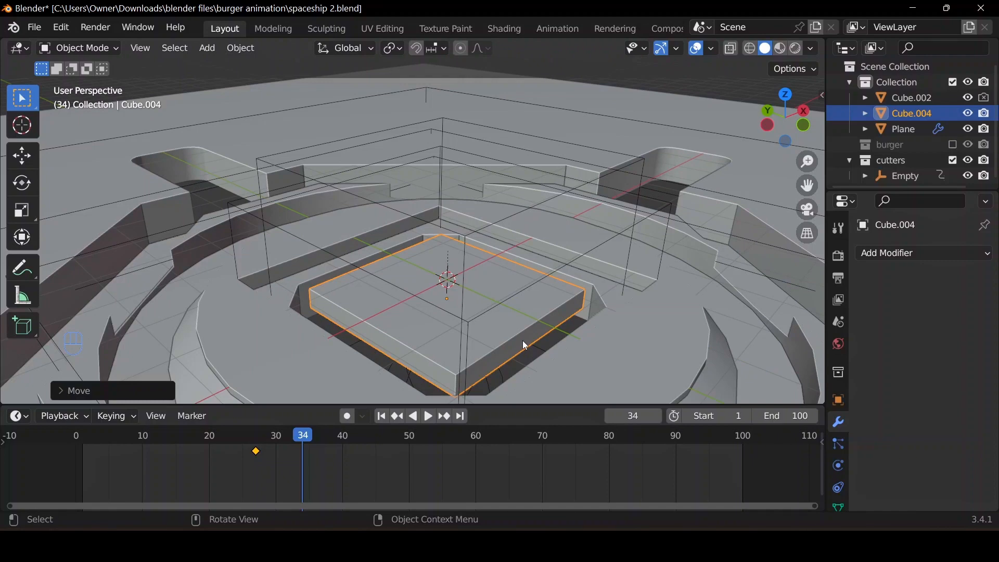
key("i")
left_click(469, 244)
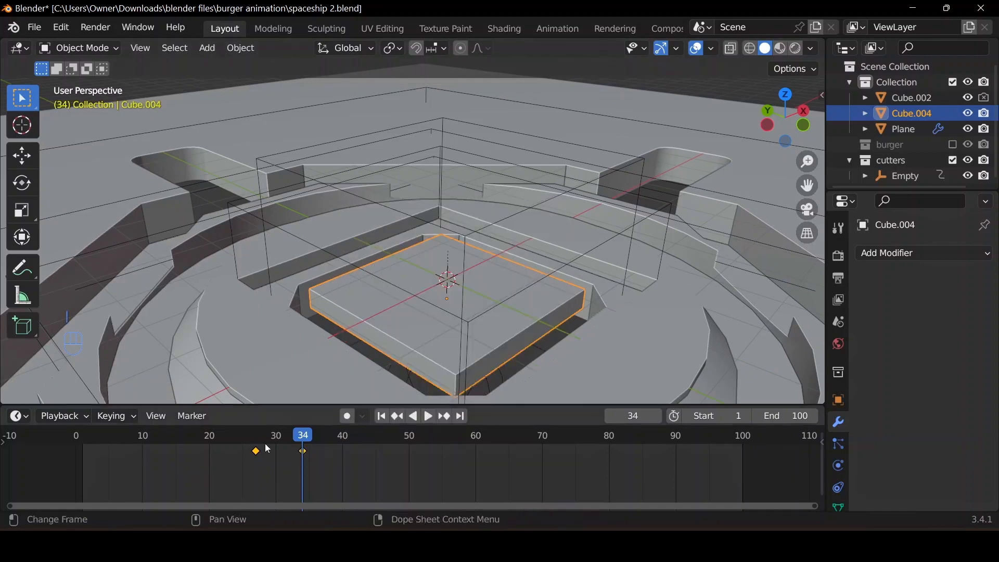
Move the plate's first keyframe to frame 31 and play the animation from the start with the overlays hidden
left_click_drag(256, 452, 285, 458)
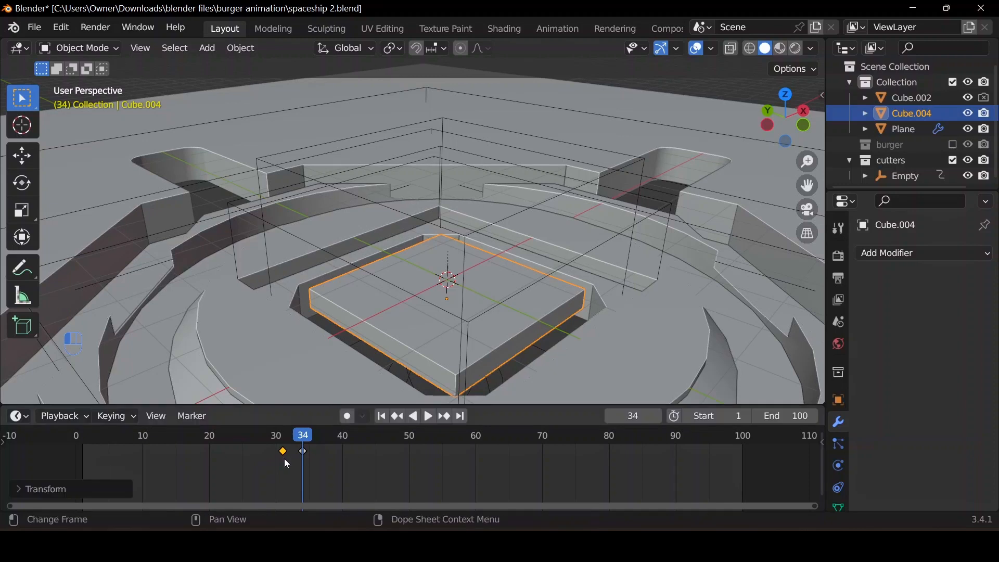
left_click(698, 48)
left_click(382, 417)
key("space")
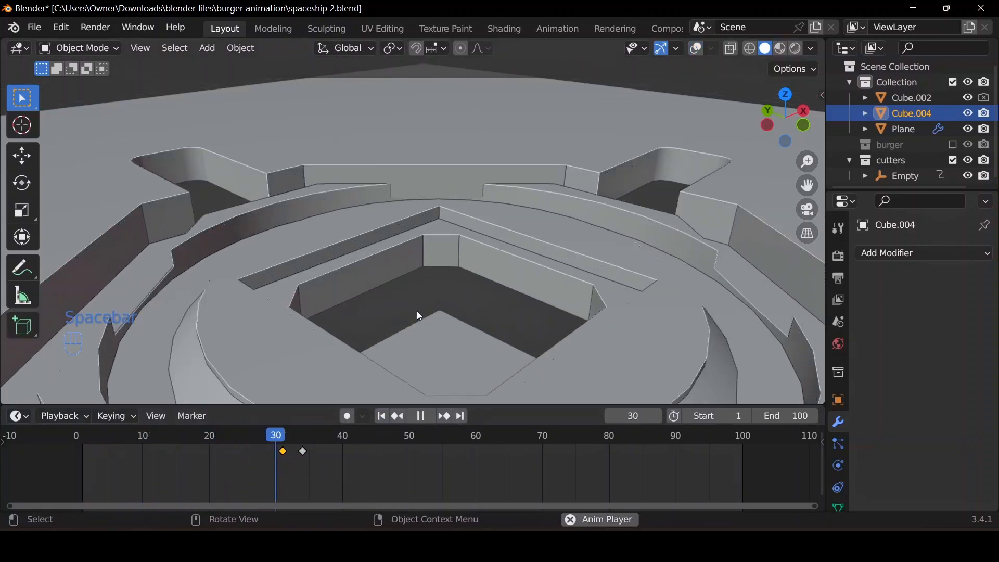
key("space")
Set both of the plate's keyframes to Bezier interpolation at frame 33 and switch the timeline to the Graph Editor
left_click_drag(317, 440, 297, 442)
left_click_drag(364, 462, 243, 451)
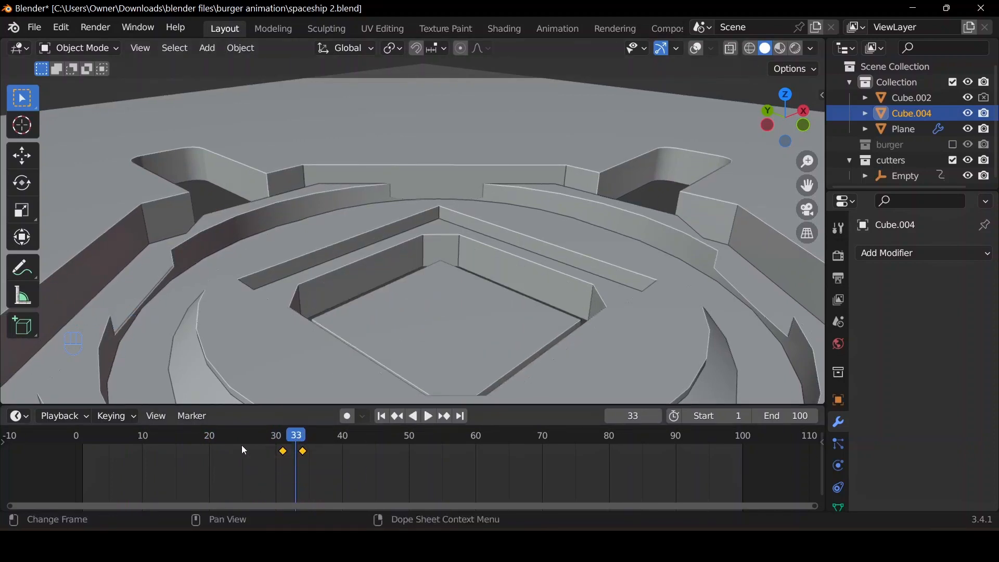
key("t")
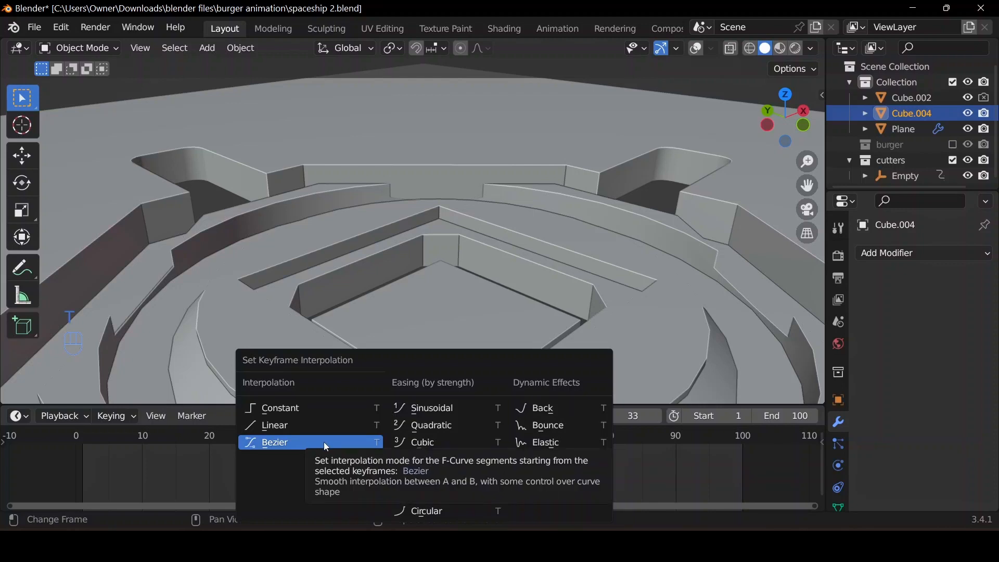
left_click(325, 443)
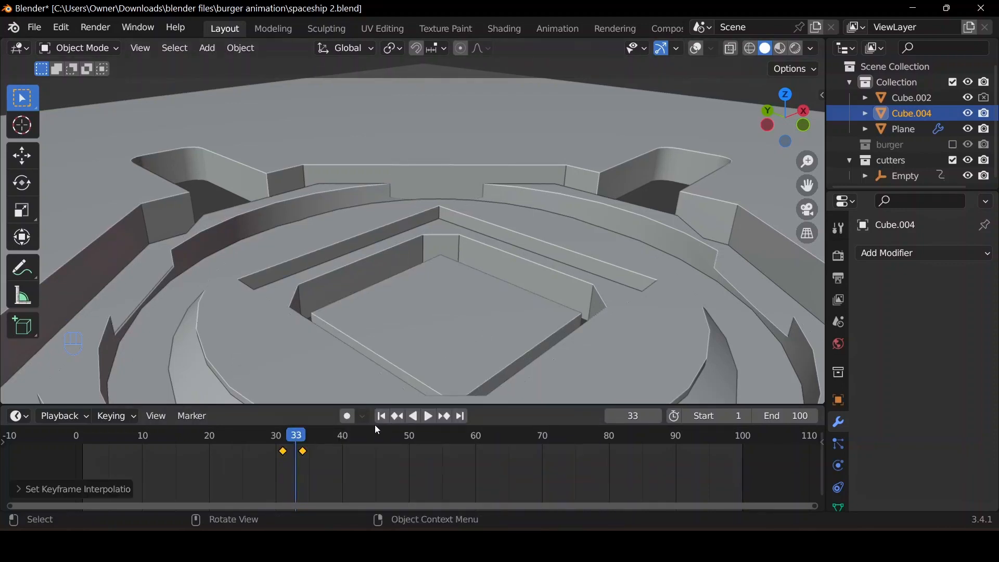
key("ctrl+Tab")
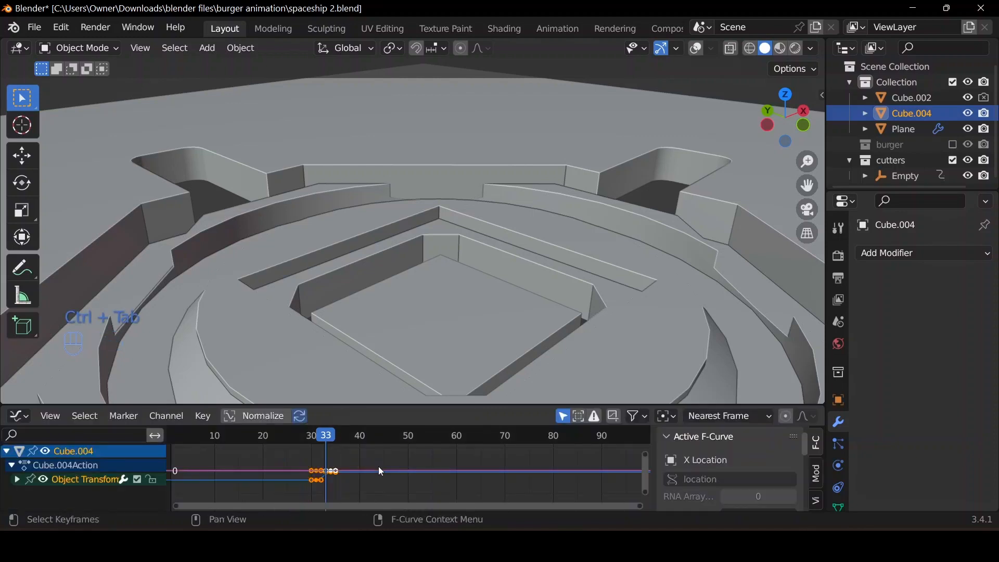
Pull down the incoming handle of the plate's frame 34 Z Location keyframe for a steeper rise and return to the timeline
key("Home")
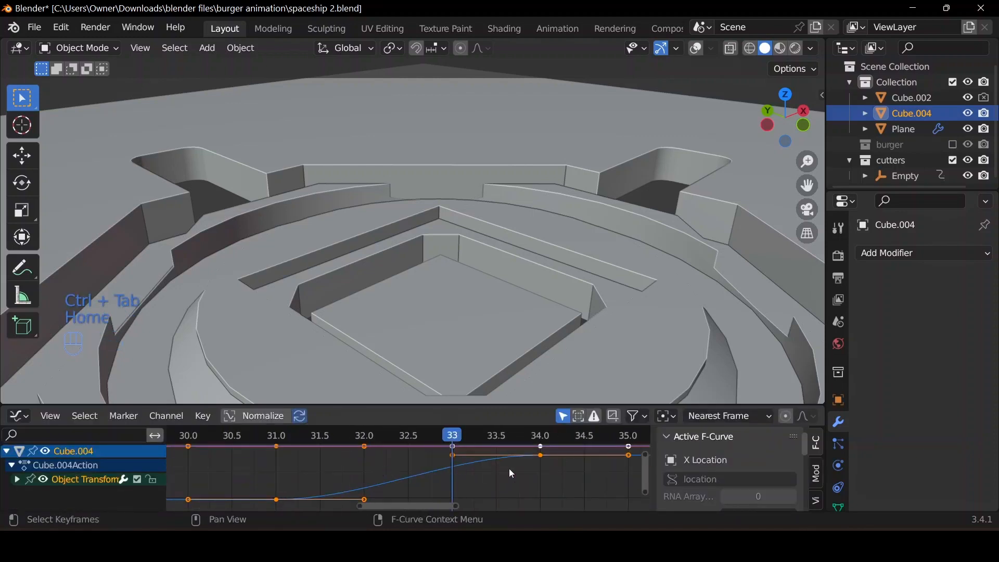
left_click(515, 484)
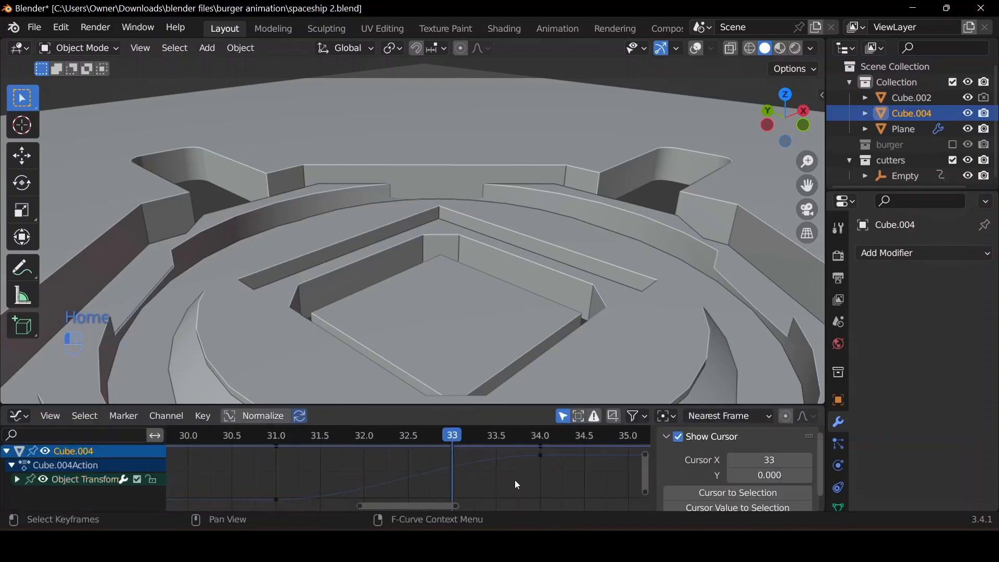
left_click(542, 456)
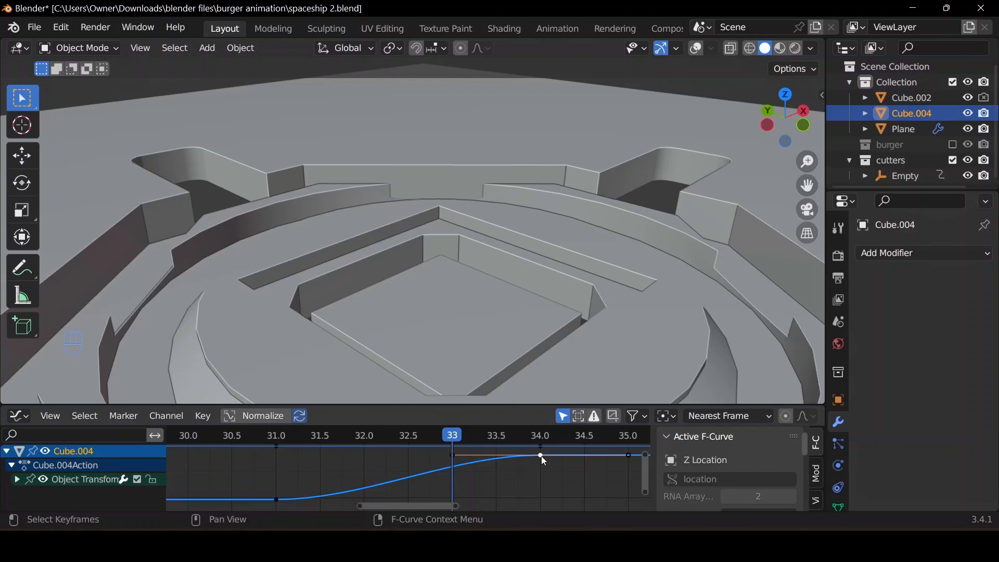
left_click(454, 456)
key("g")
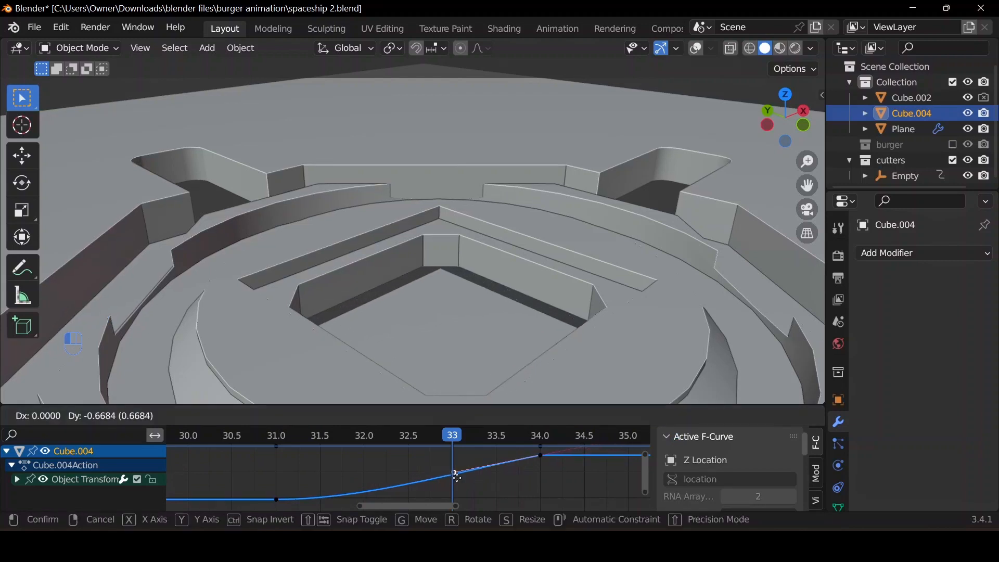
left_click(462, 472)
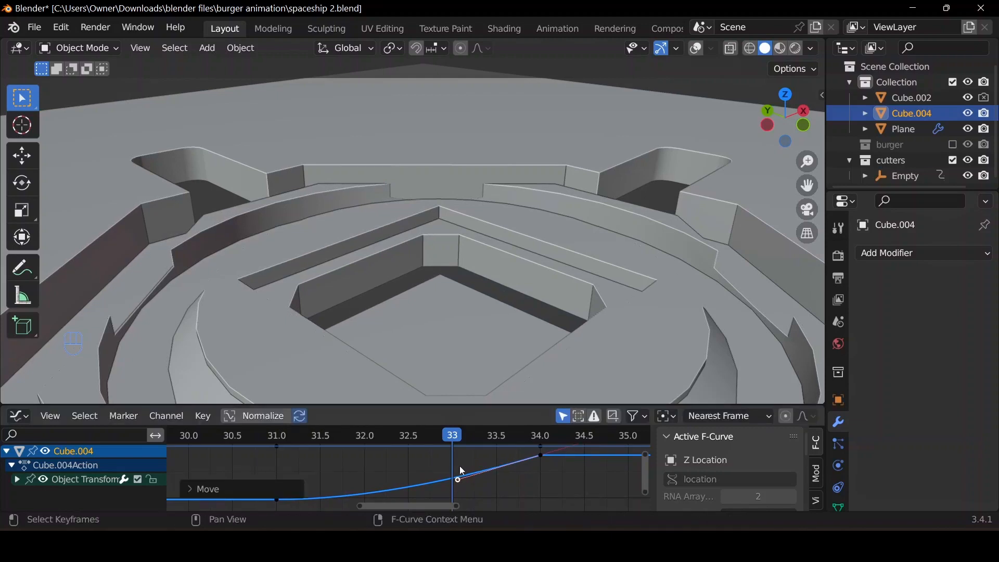
left_click_drag(451, 442, 476, 481)
key("ctrl+Tab")
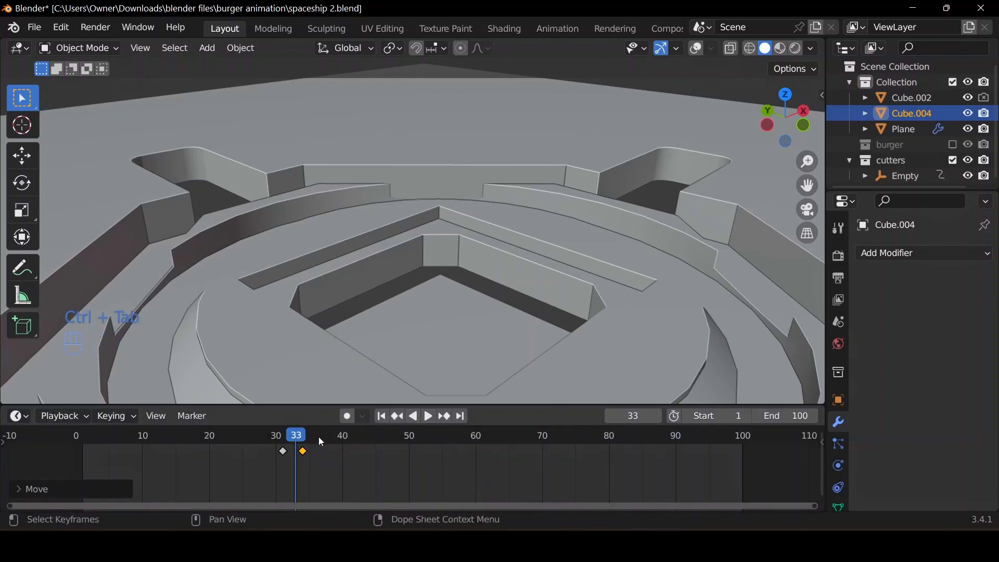
Play the animation from the start to check the plate's adjusted rise, stopping at frame 37
left_click(381, 418)
key("space")
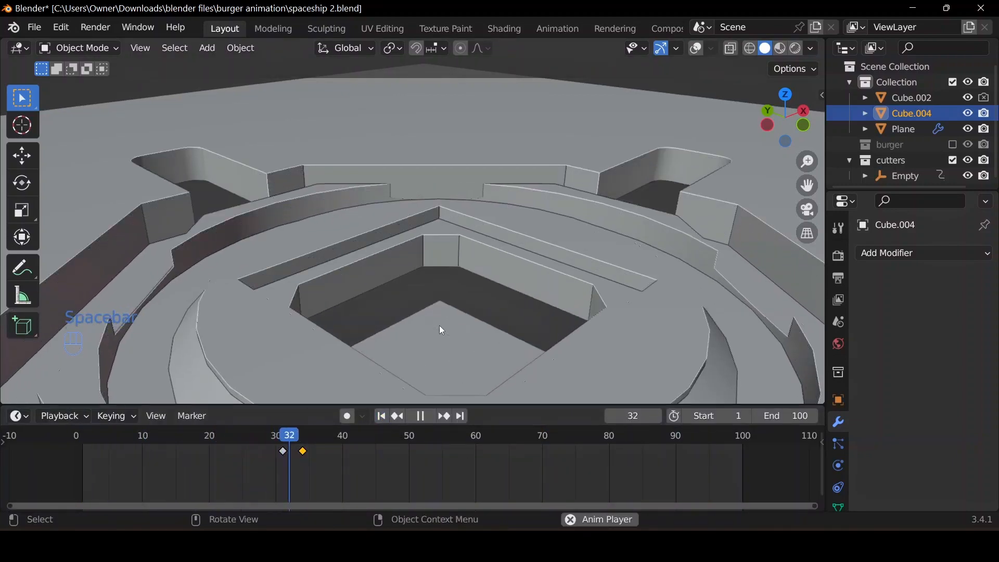
key("space")
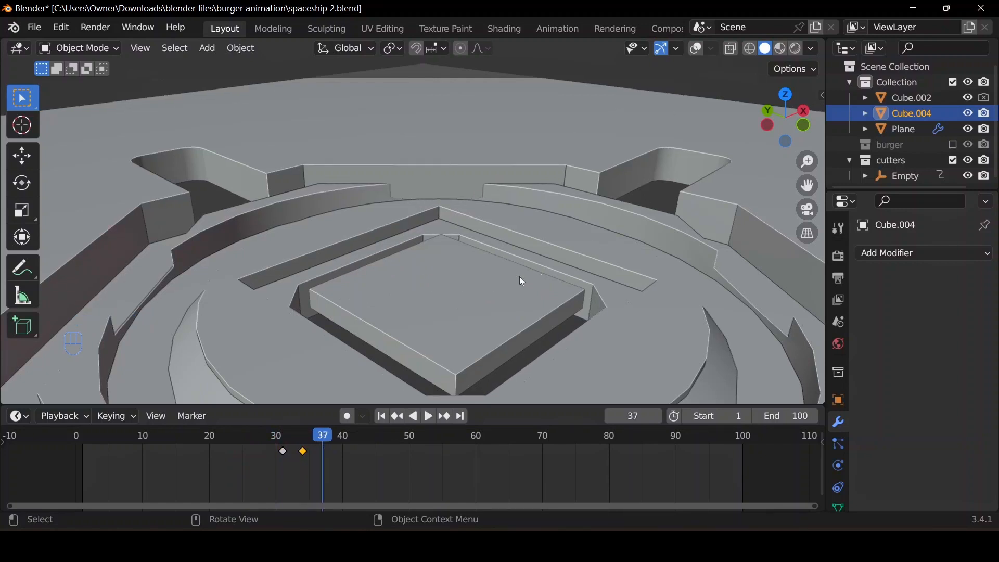
Enable the burger collection, show the viewport overlays and raise the burger along Z above the plate's surface
left_click(954, 143)
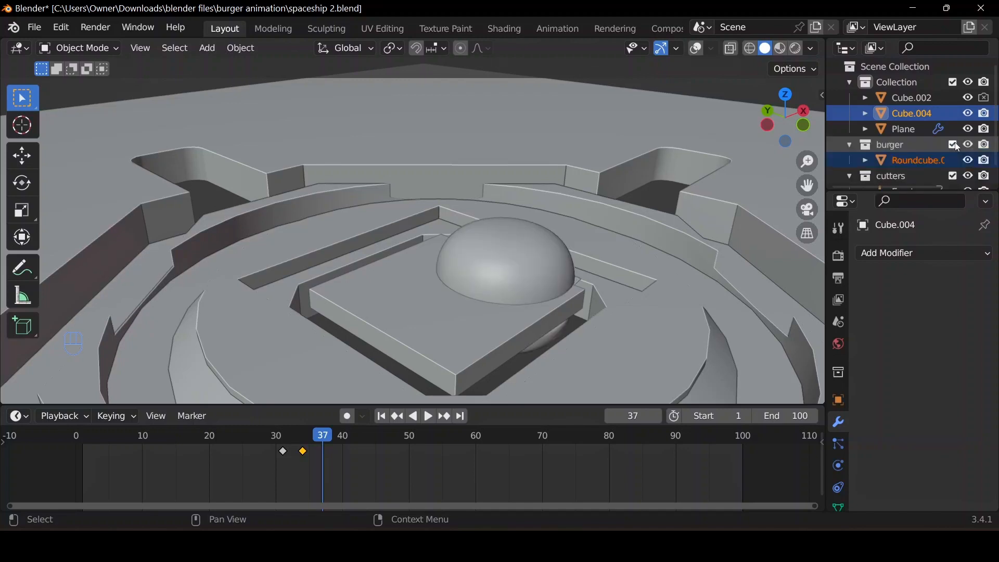
left_click(553, 258)
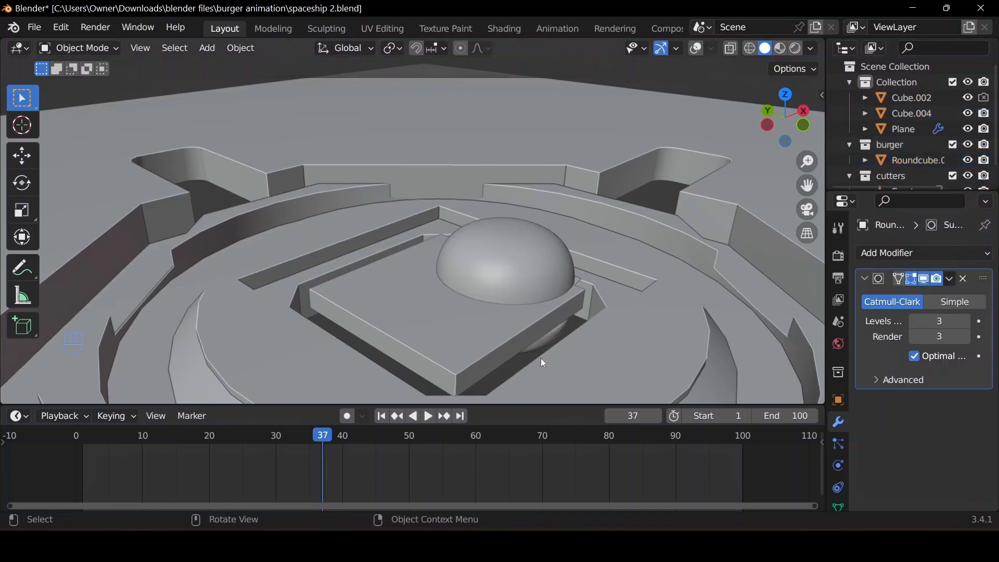
left_click(698, 50)
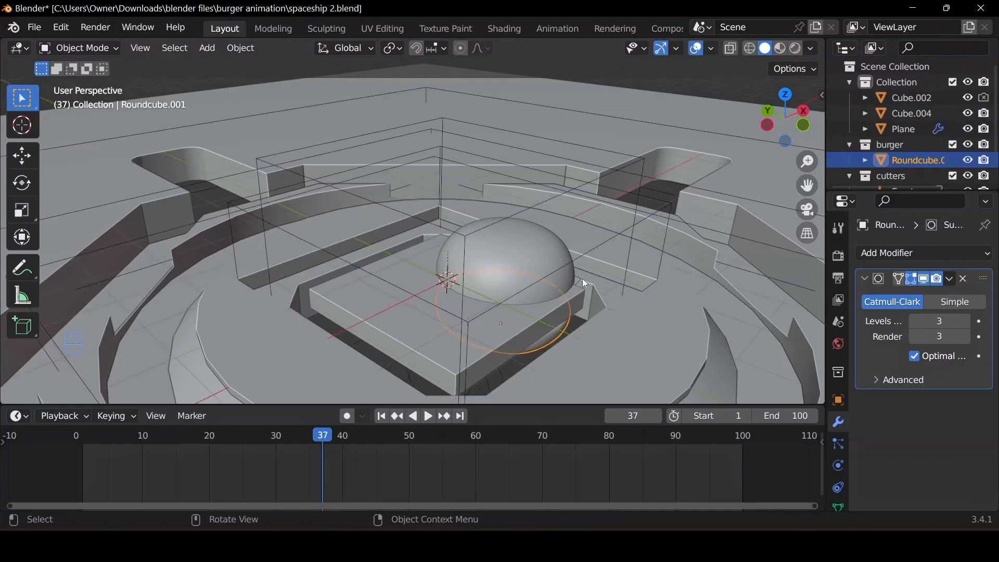
key("g")
key("z")
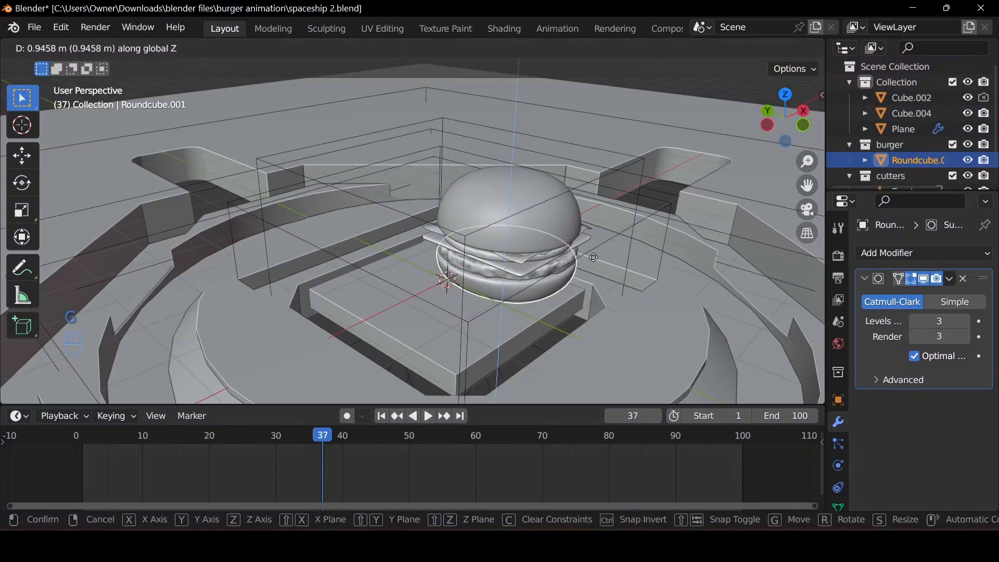
left_click(594, 264)
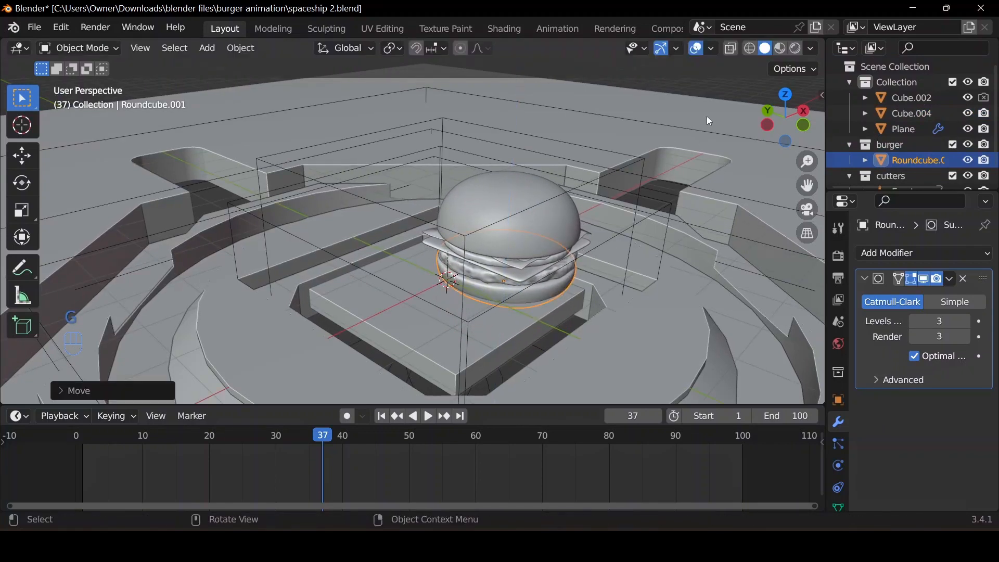
Centre the burger over the plate in the top view, moving it about -1 m in X and 0.2 m in Y
left_click(787, 96)
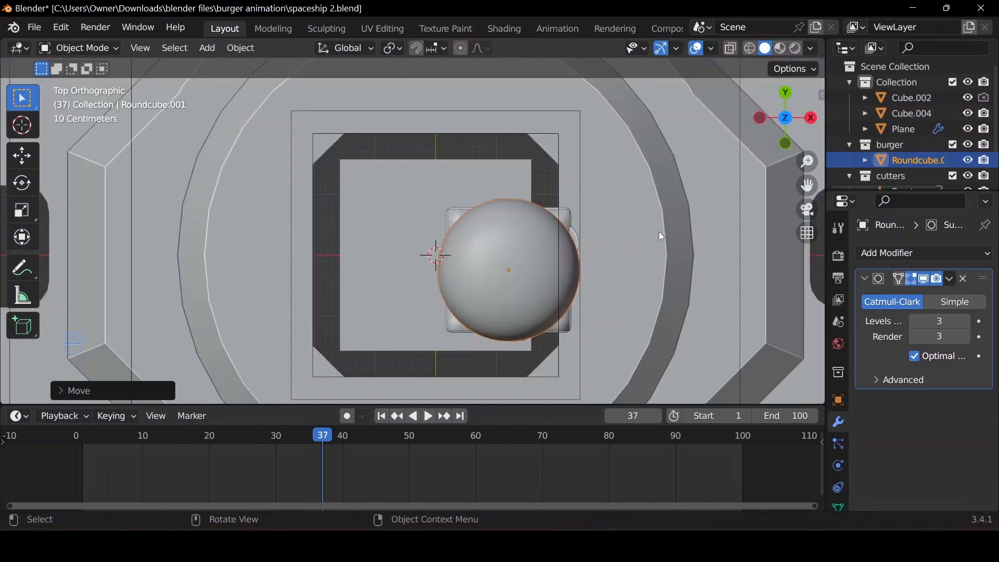
key("g")
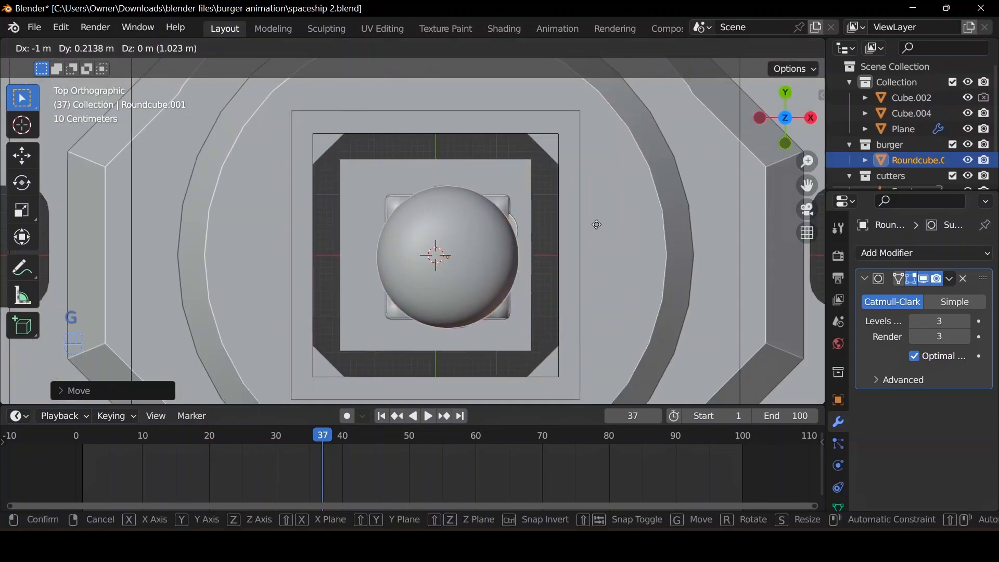
left_click(590, 223)
Scale the burger down to fit the plate and raise it slightly along Z
middle_click_drag(571, 260, 569, 264)
key("s")
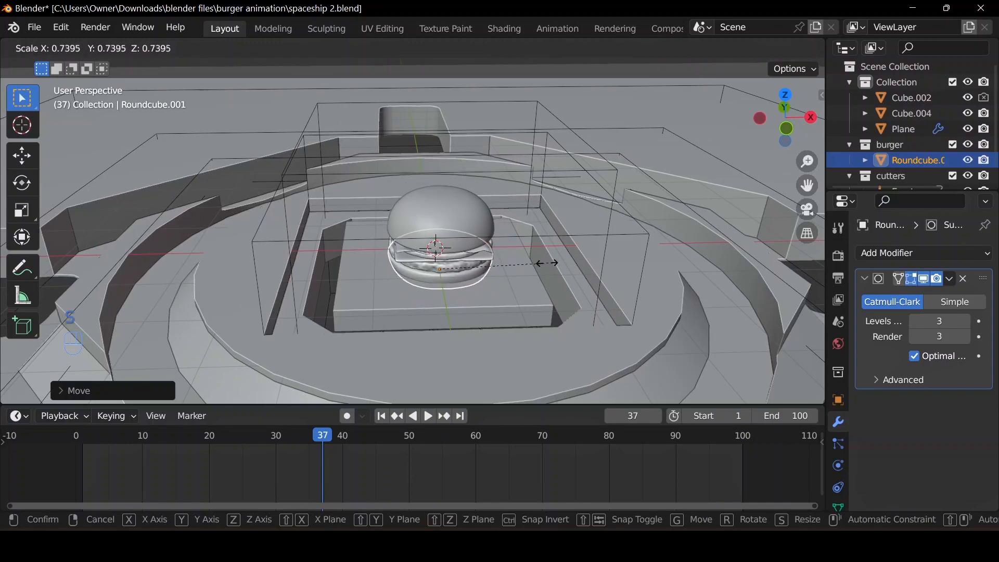
left_click(537, 262)
key("g")
key("z")
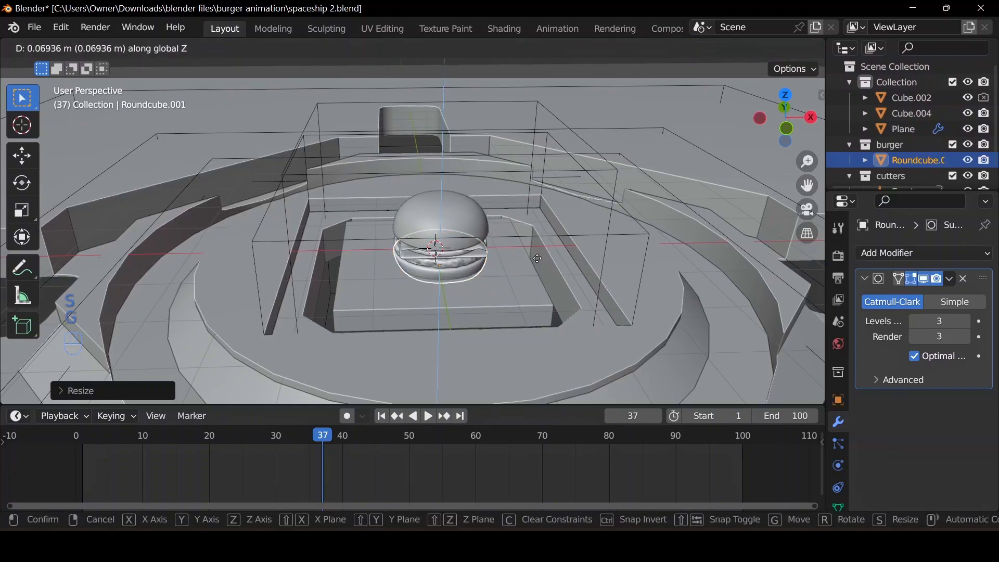
left_click(538, 255)
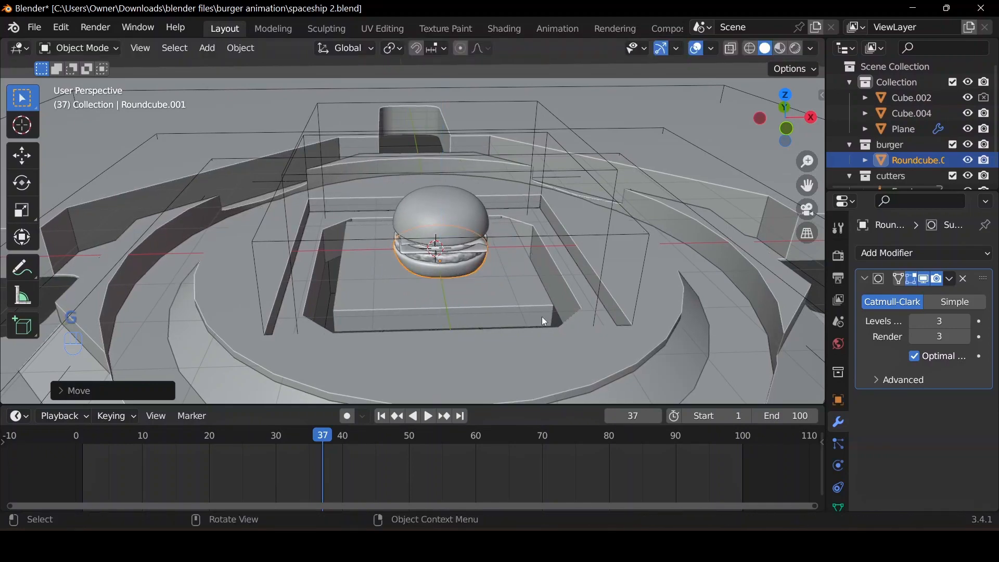
Add a camera and align it to a front-facing, slightly elevated view of the burger and recesses
mouse_move(542, 315)
middle_mouse_down()
mouse_move(559, 270)
mouse_move(534, 297)
middle_mouse_up()
left_click(534, 298)
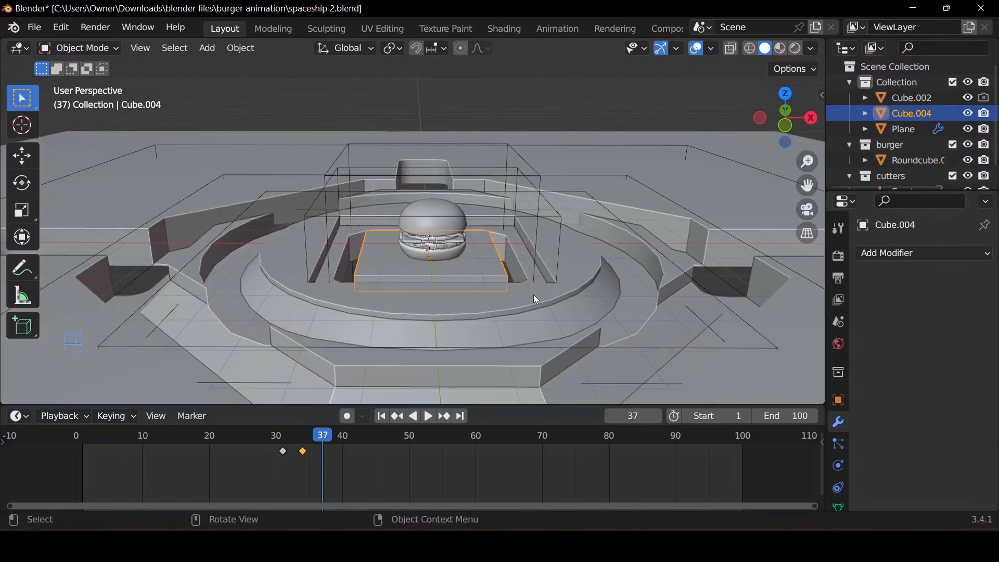
key("shift+a")
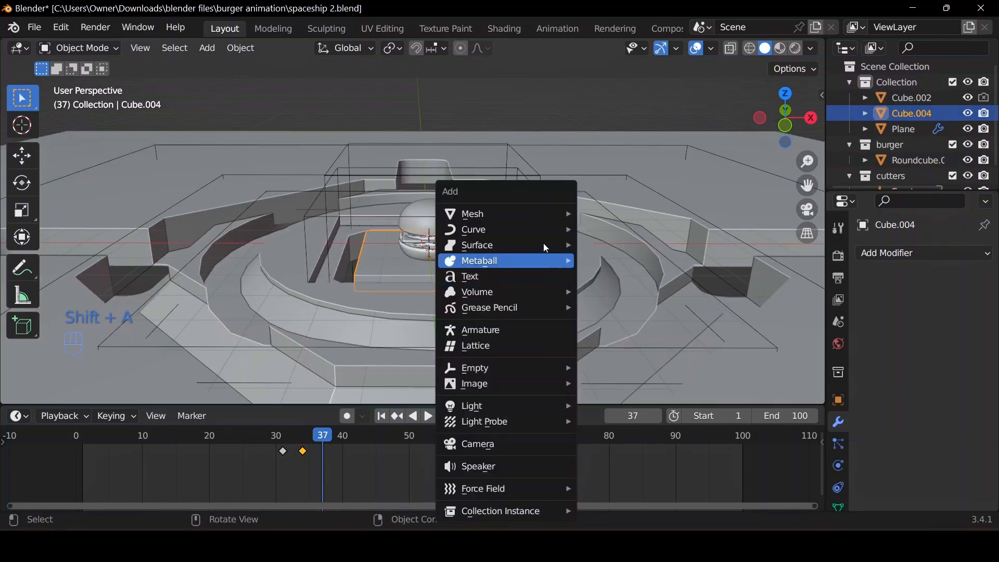
left_click(501, 444)
middle_click_drag(484, 385, 513, 358)
key("ctrl+alt+KP_0")
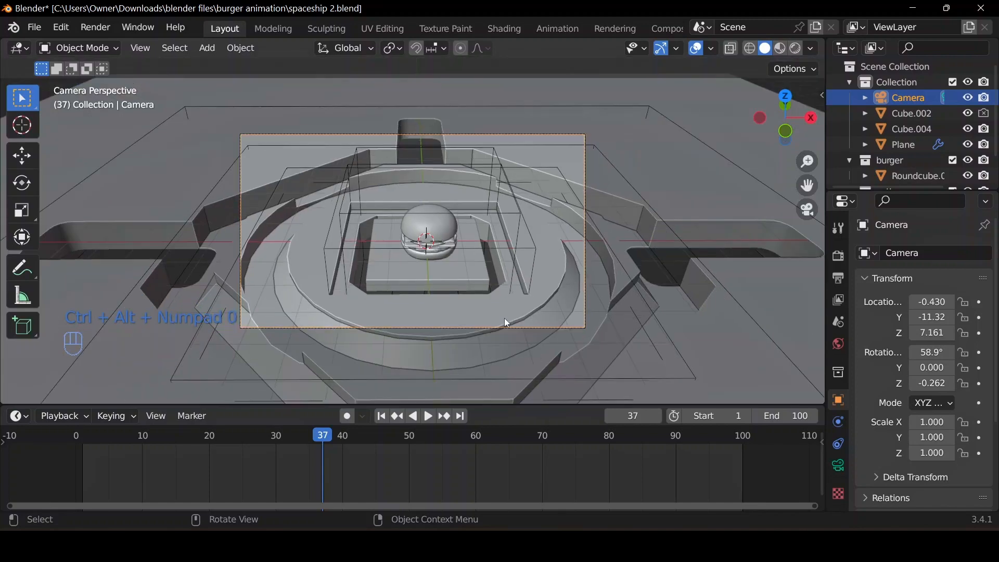
Shift the camera to centre the burger in the frame and set its focal length to 80 mm
key("g")
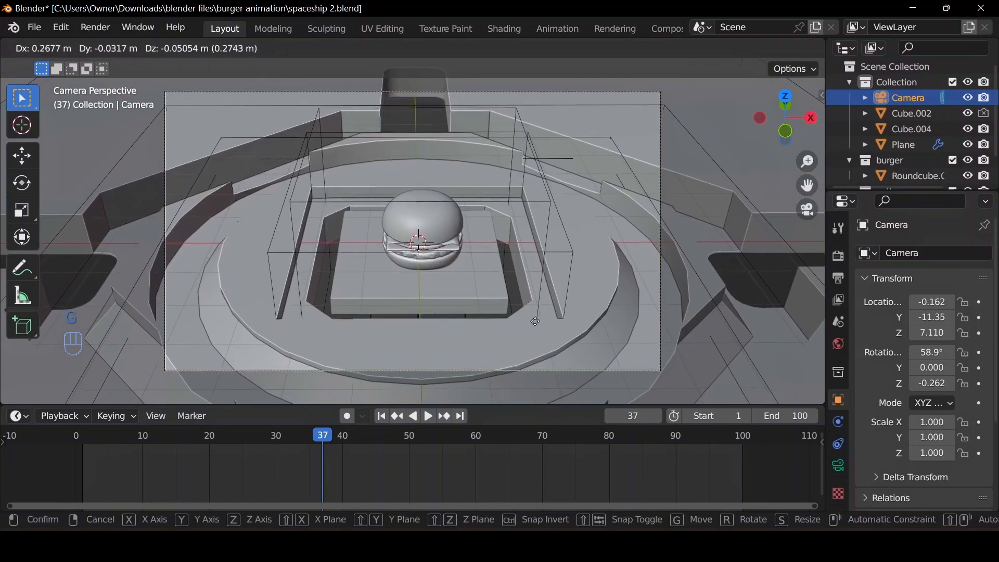
left_click(541, 335)
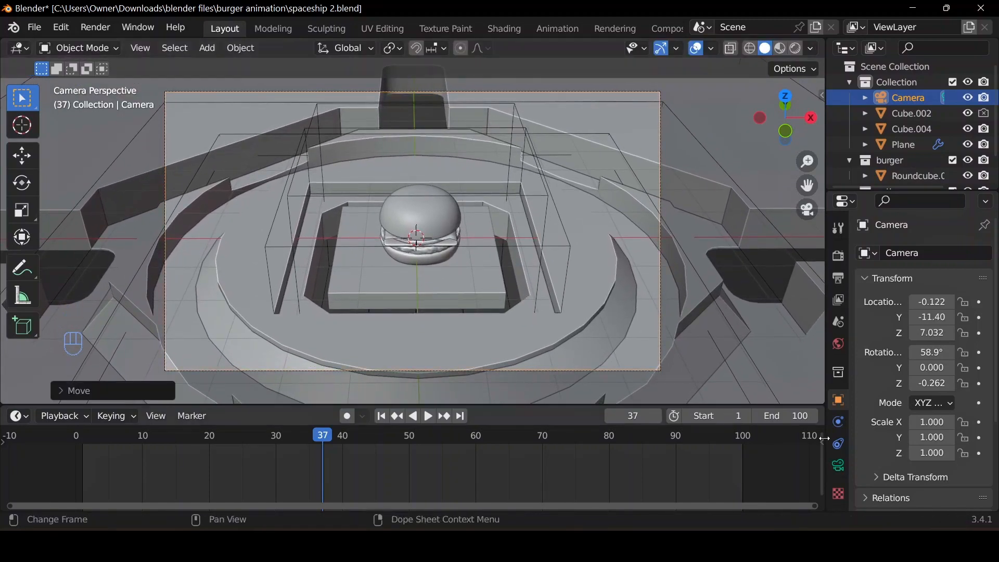
left_click(837, 465)
left_click(944, 327)
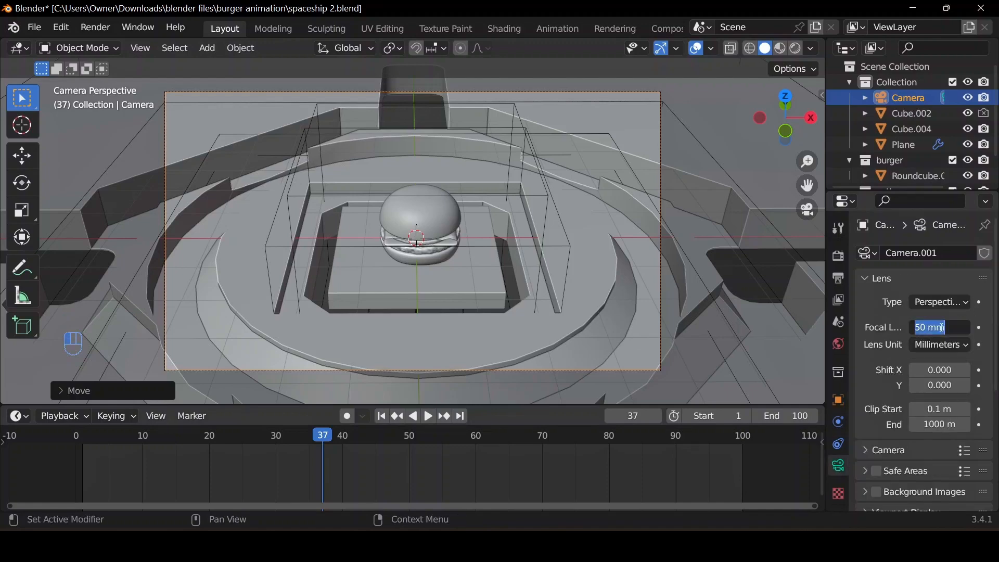
type("80")
key("Return")
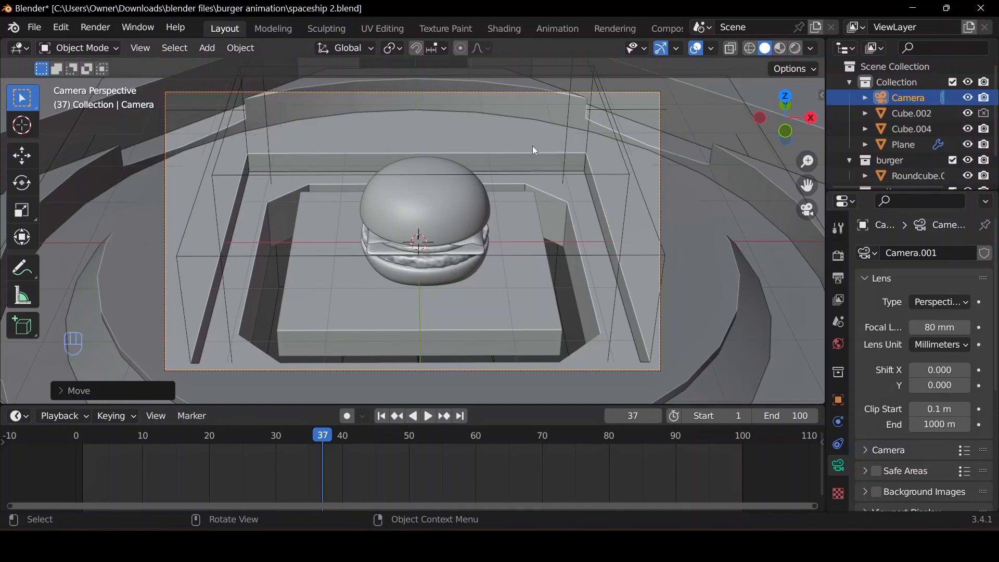
Move the camera back along its local Z axis by about 20.6 m to frame the whole recess design
key("g")
key("z")
key("z")
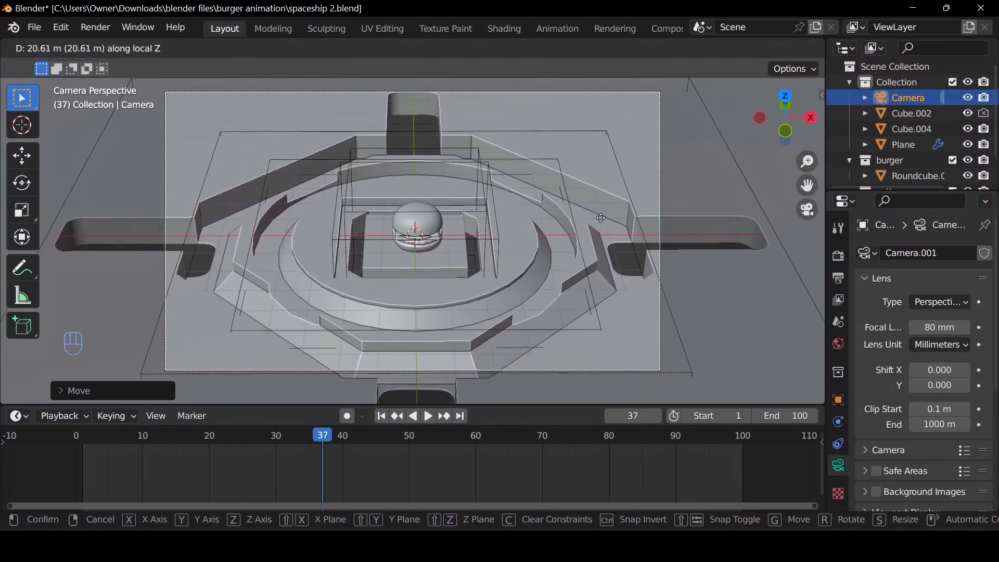
left_click(598, 218)
key("space")
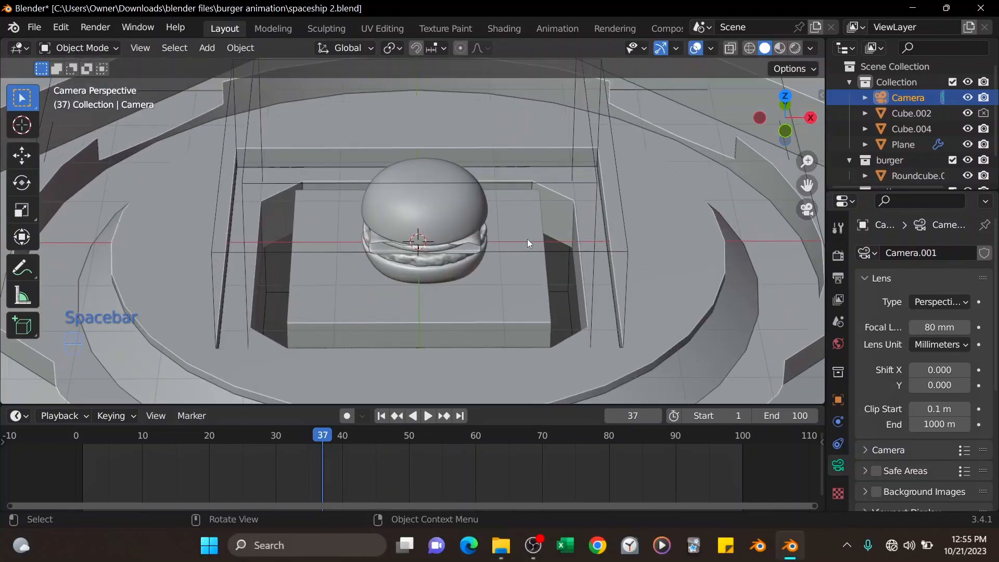
Parent the burger to the plate using Object (Keep Transform)
left_click(453, 268)
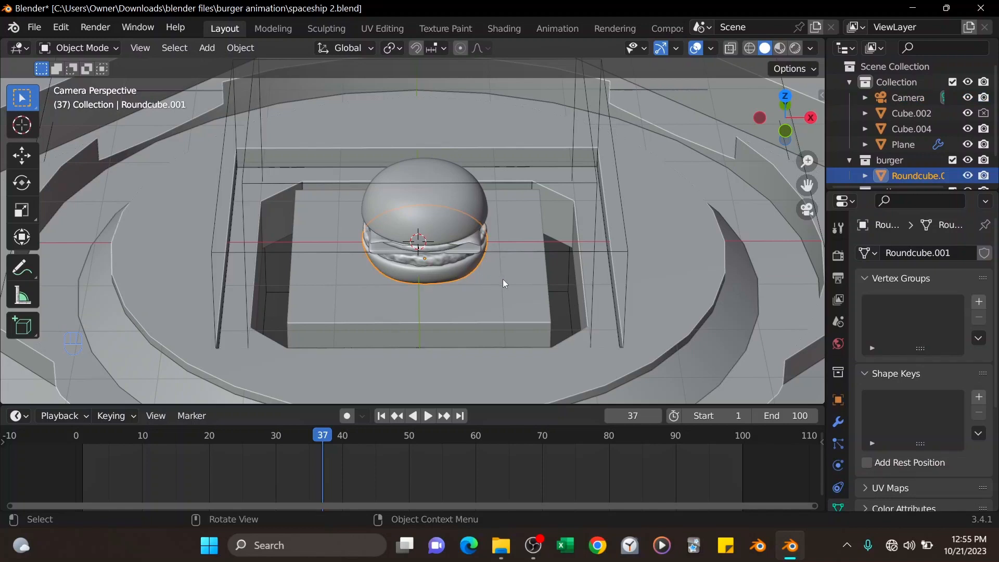
left_click(505, 309, "shift")
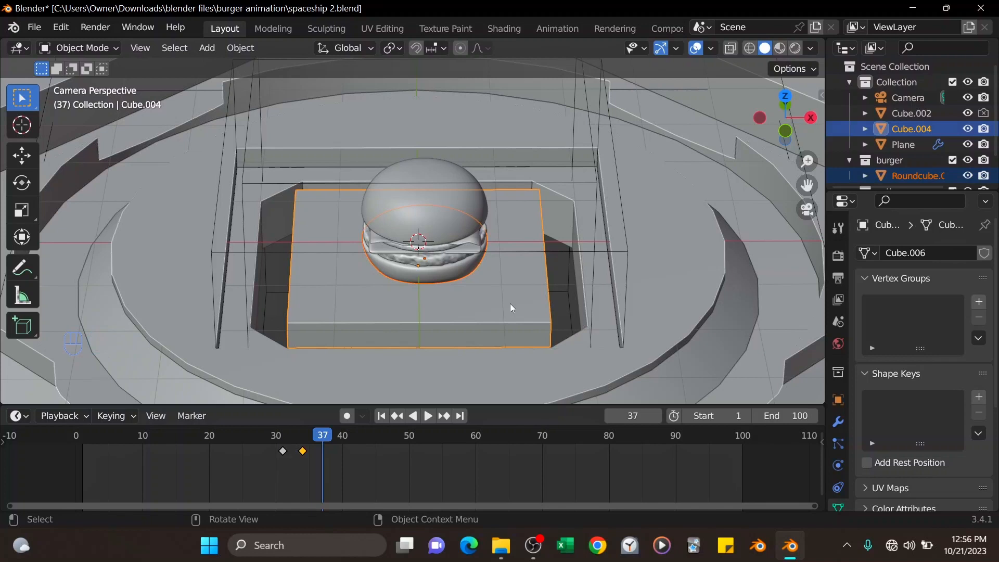
key("ctrl+p")
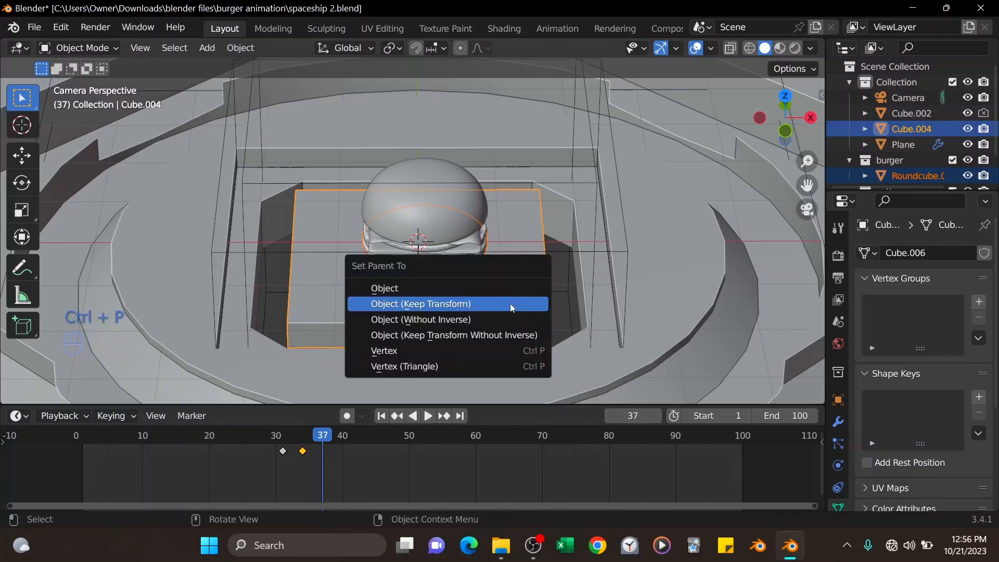
left_click(510, 305)
Play the animation from the start to check that the burger rises with the plate, stopping at frame 37
left_click(382, 416)
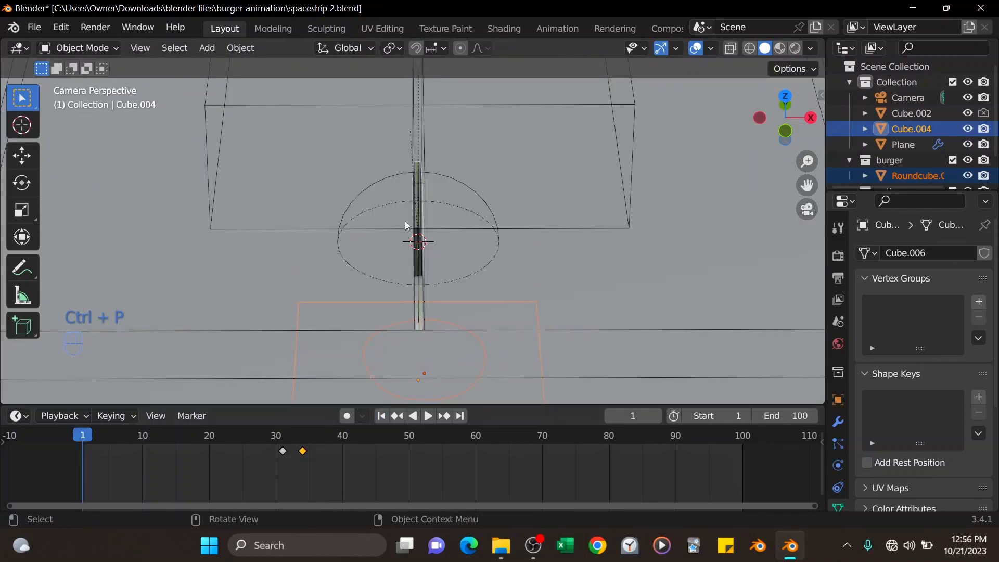
key("space")
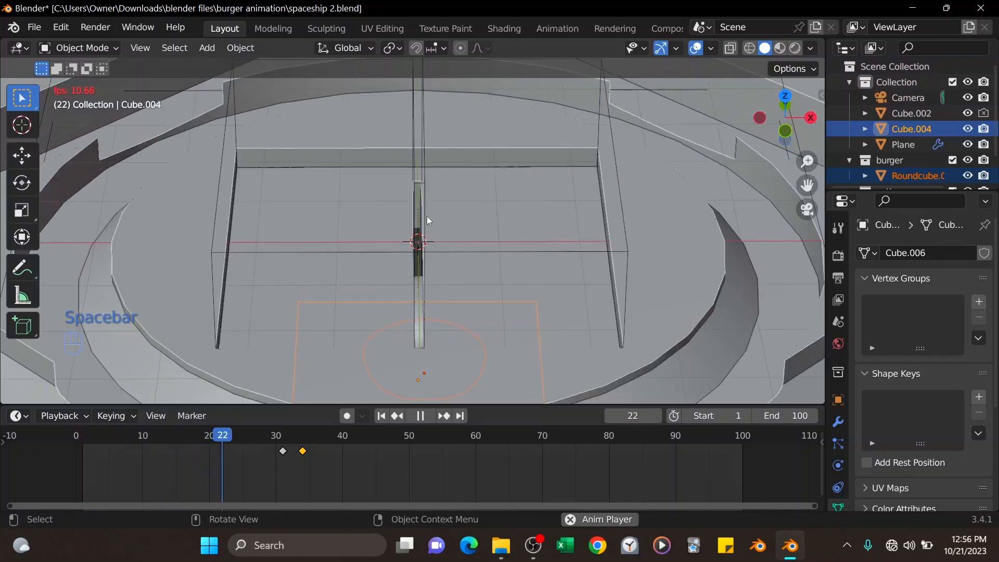
key("space")
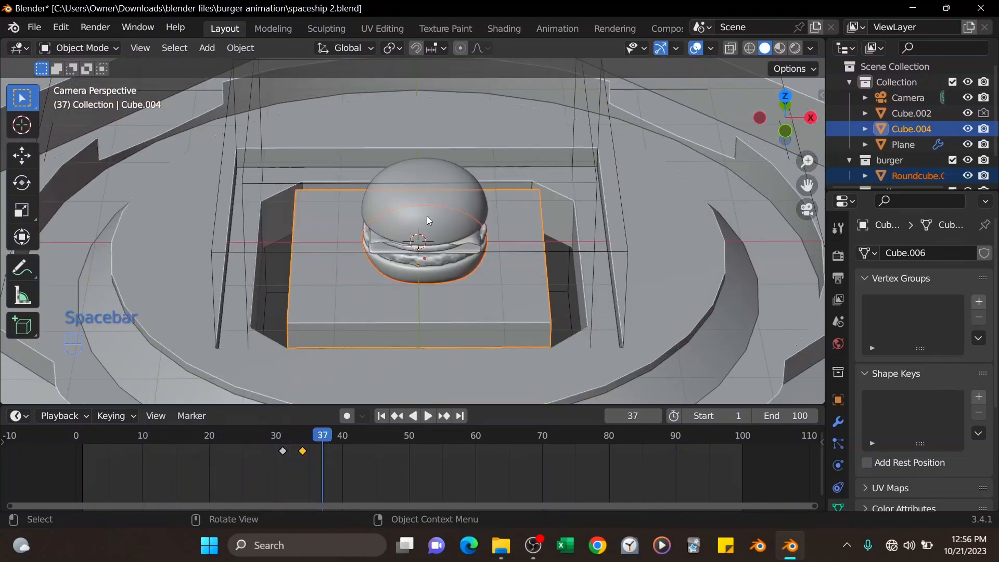
Play the whole animation on to frame 40 and set the scene's end frame to 40
key("ctrl+z")
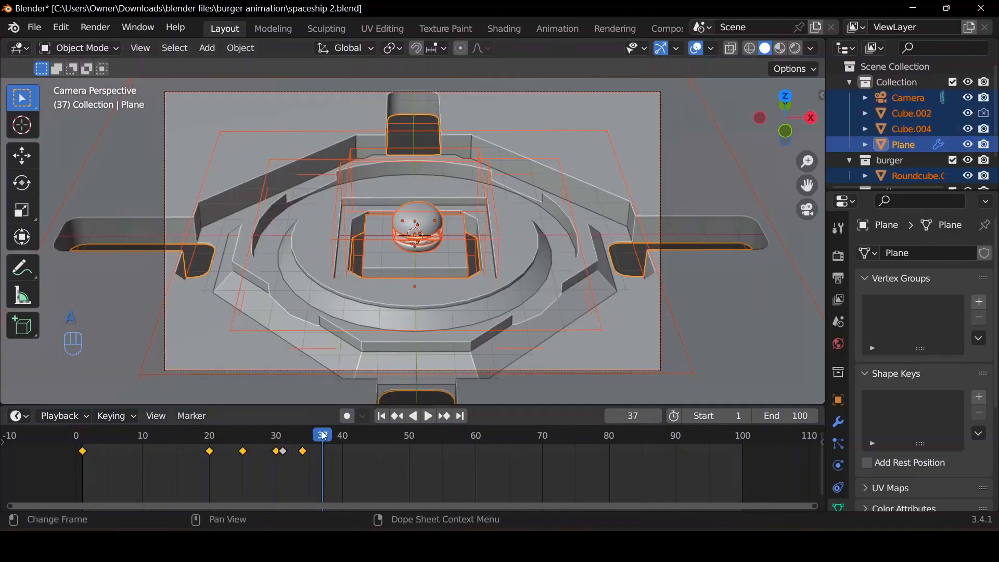
key("space")
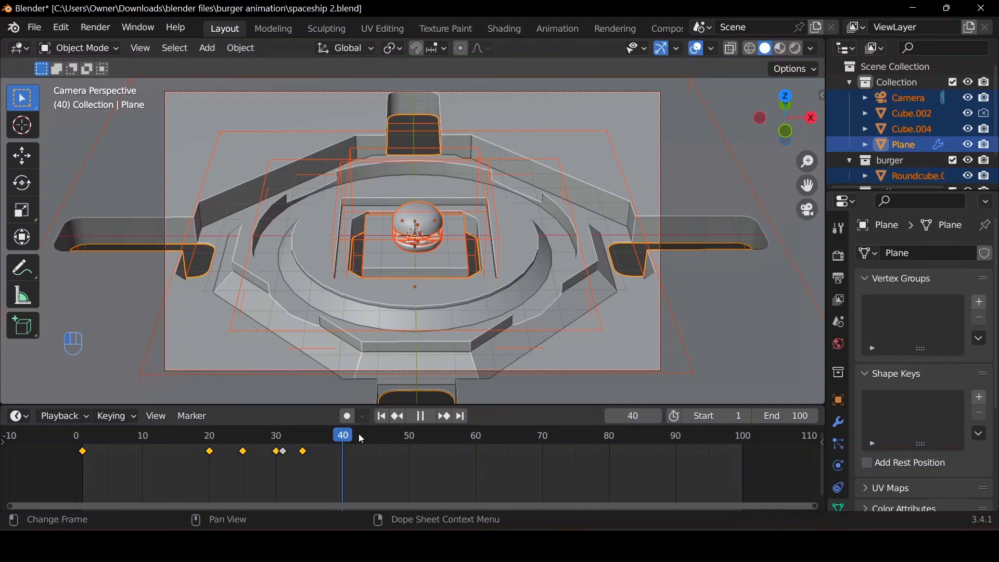
key("space")
double_click(805, 418)
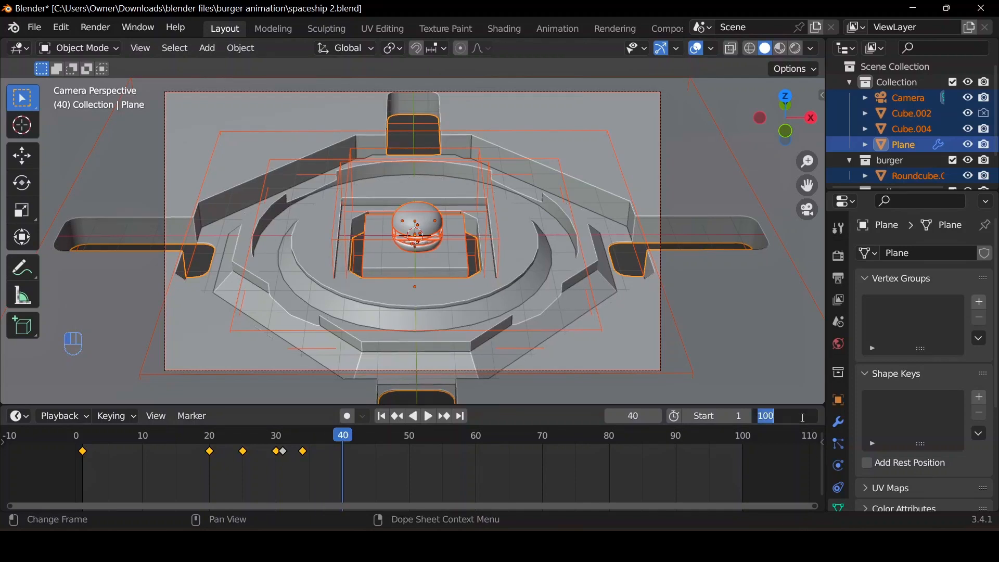
type("40")
key("Return")
Select the ground plane and switch the viewport to Rendered shading
right_click(801, 416)
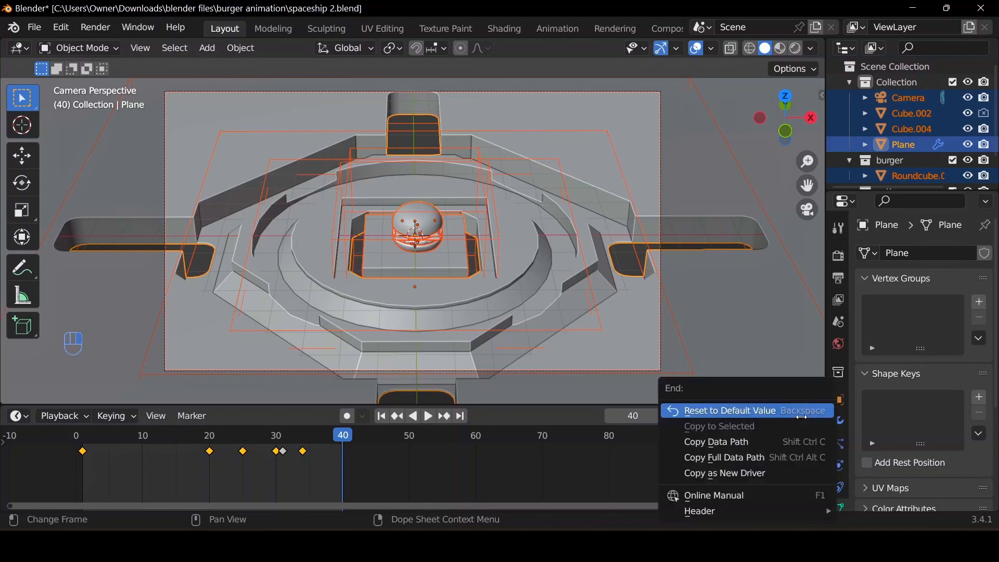
left_click(529, 276)
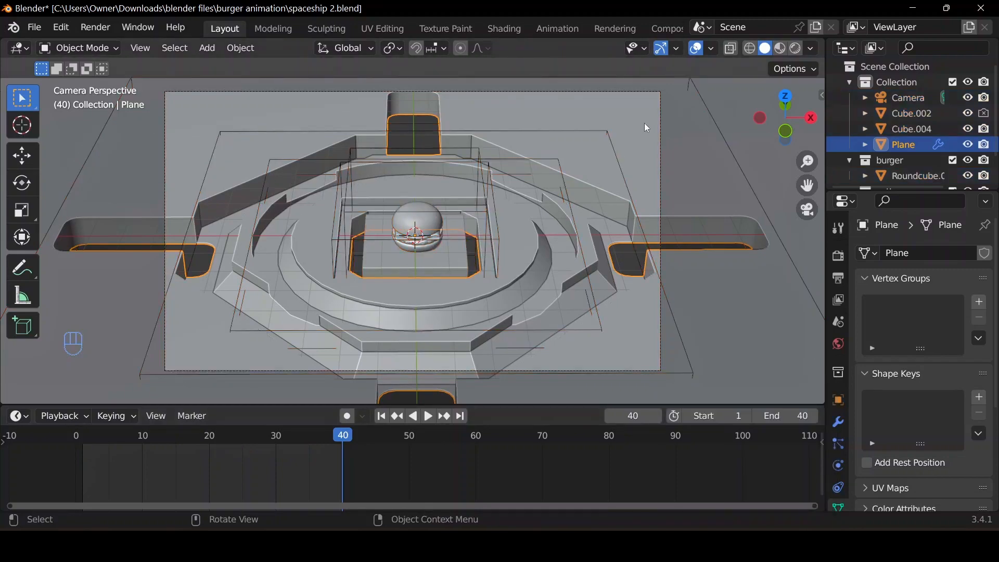
left_click(796, 48)
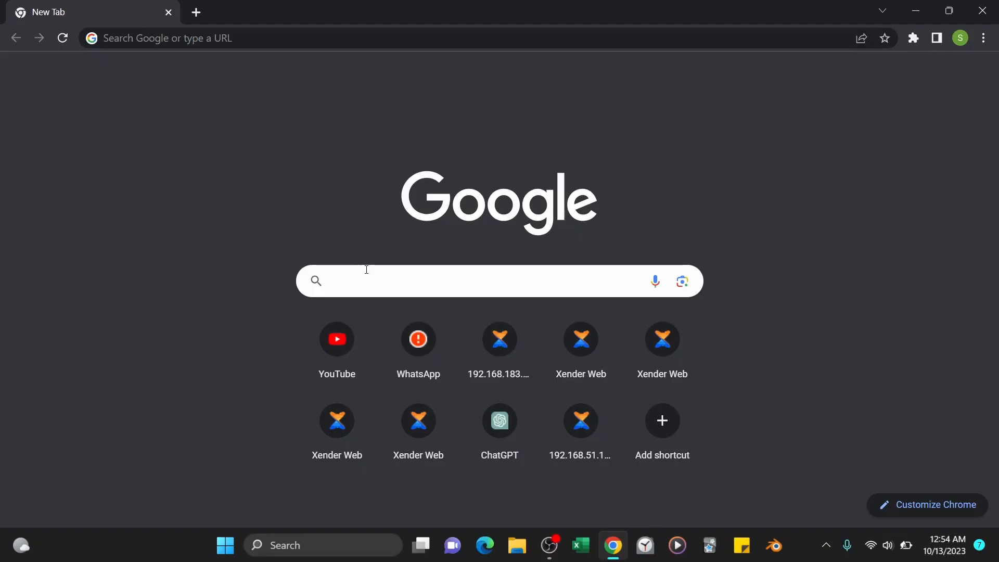
In Chrome, search Google for "hdri haven abandoned slipway" and open Poly Haven's Abandoned Slipway HDRI page
left_click(365, 271)
type("hdri haven a")
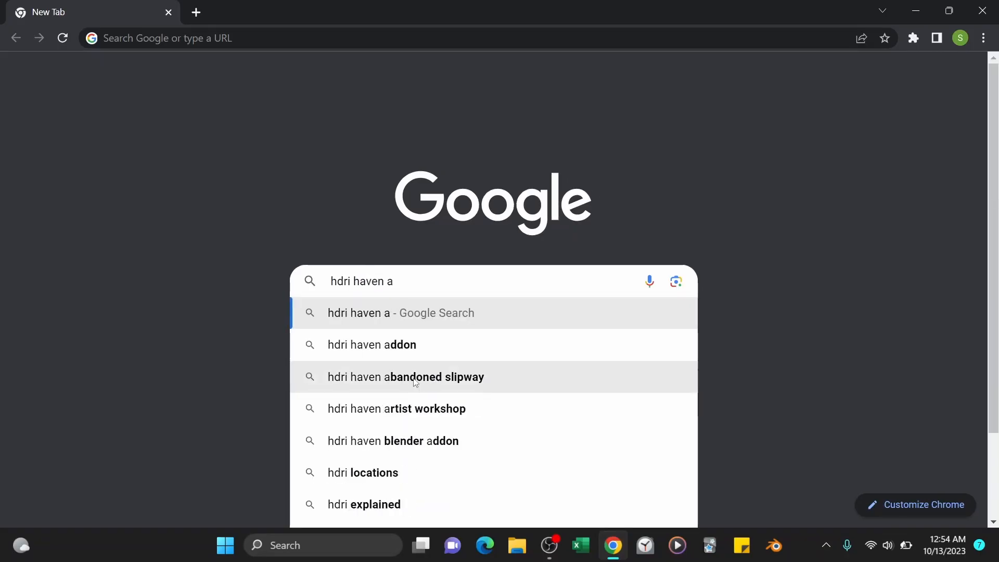
left_click(415, 382)
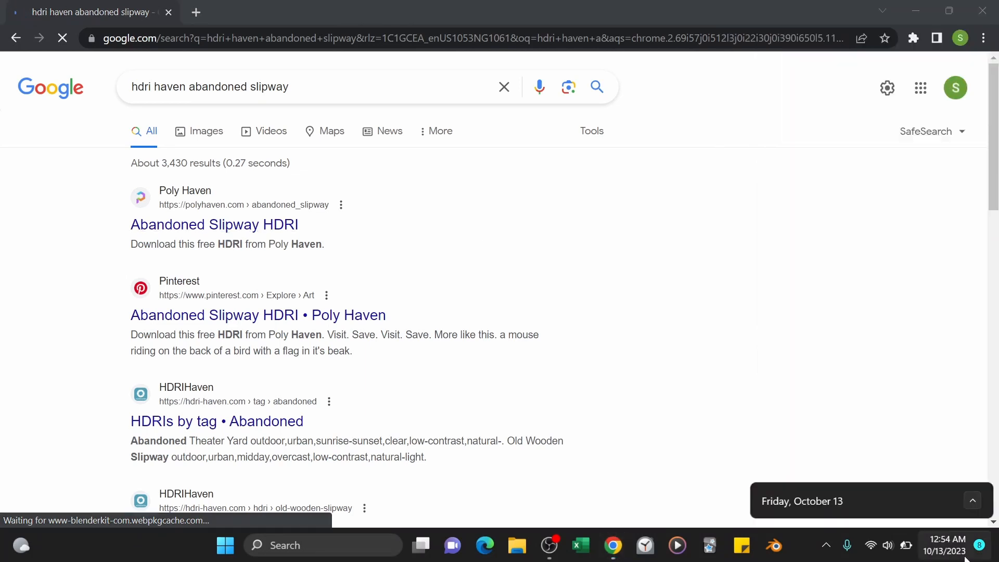
left_click(206, 227)
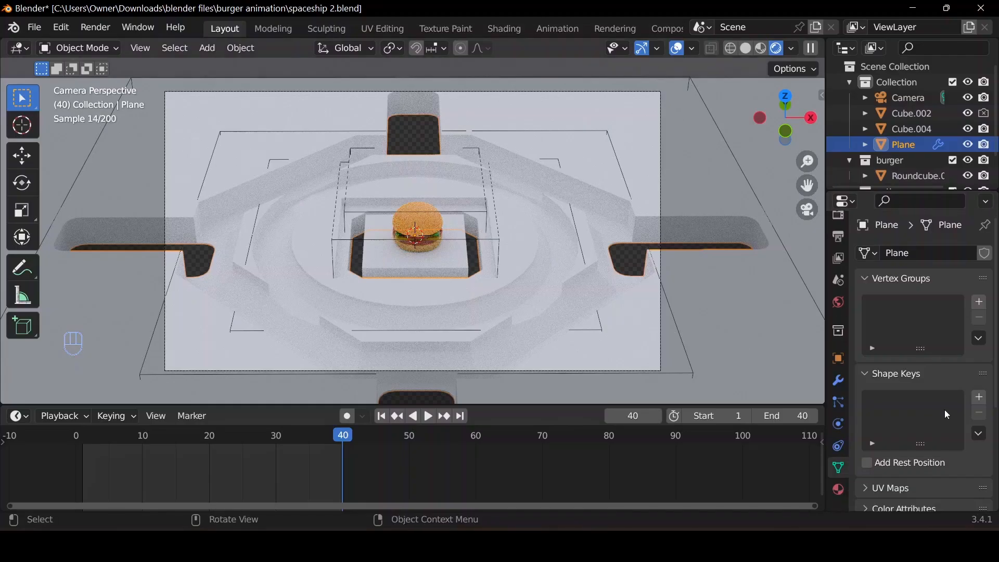
In Blender, create a new material on the ground plane and darken its base color to a value of 0.019
left_click(847, 491)
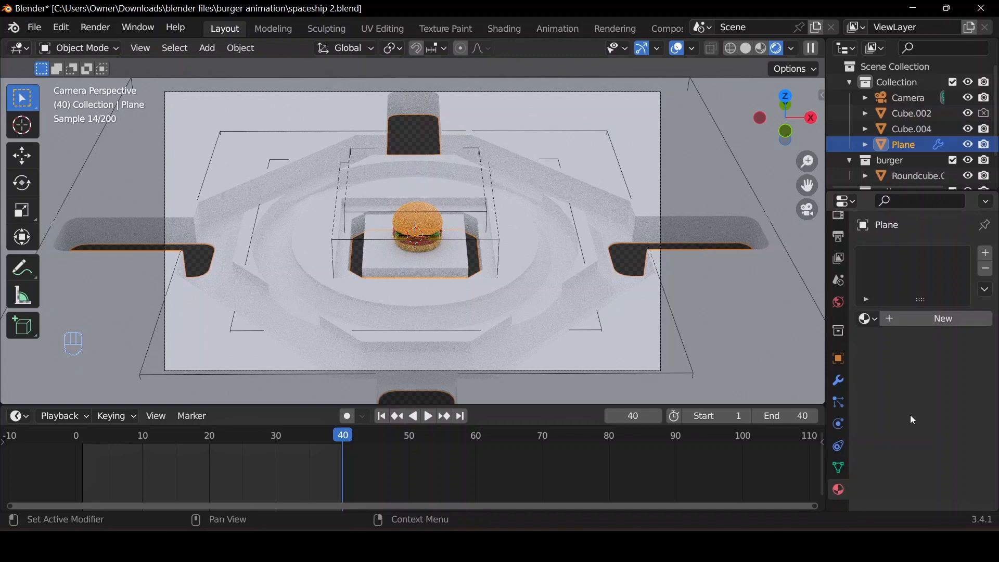
left_click(935, 320)
scroll(919, 392, "down", 6)
left_click(946, 331)
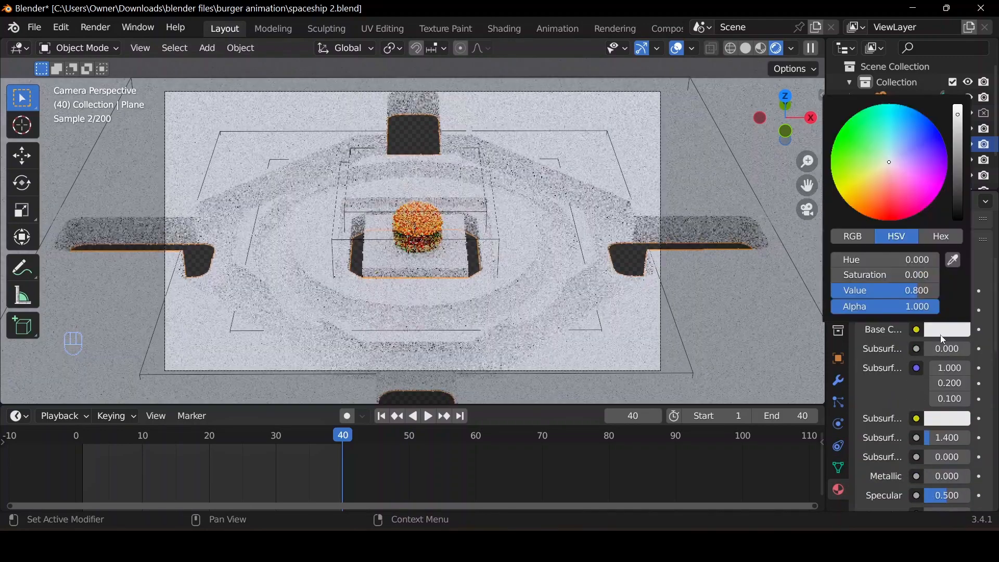
left_click_drag(957, 192, 958, 203)
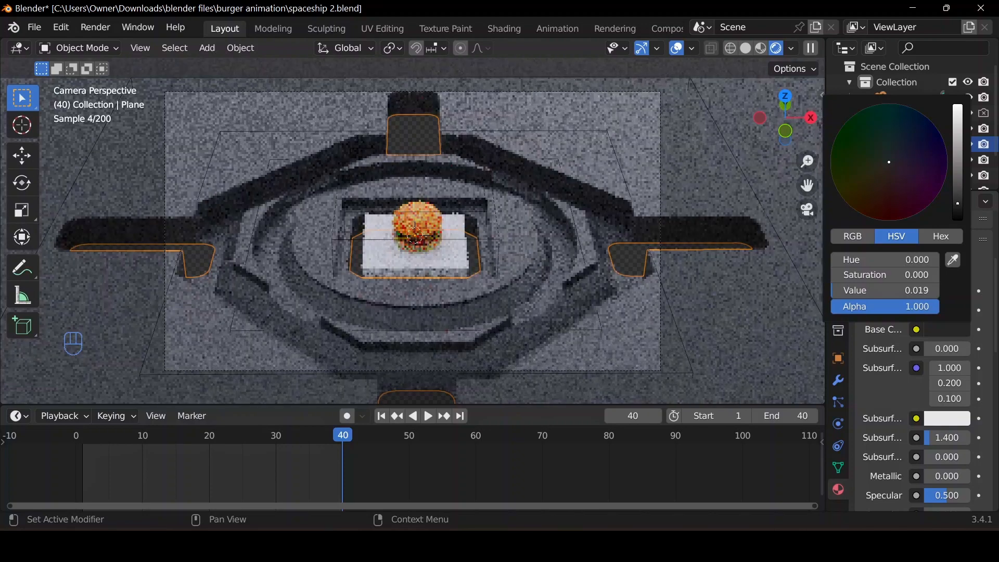
Assign the ground plane's existing dark material to the plate under the burger
left_click(463, 268)
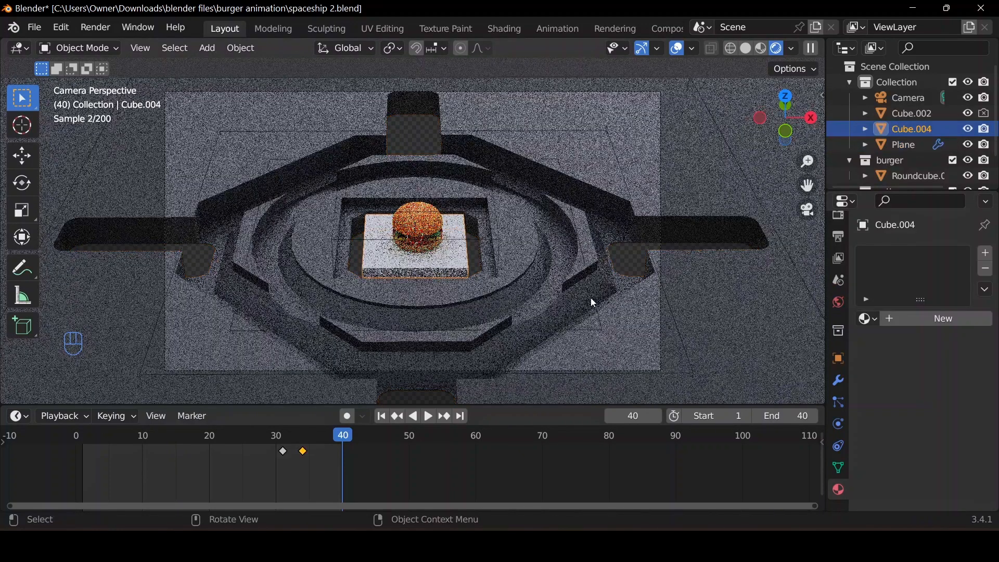
left_click(867, 319)
left_click(836, 343)
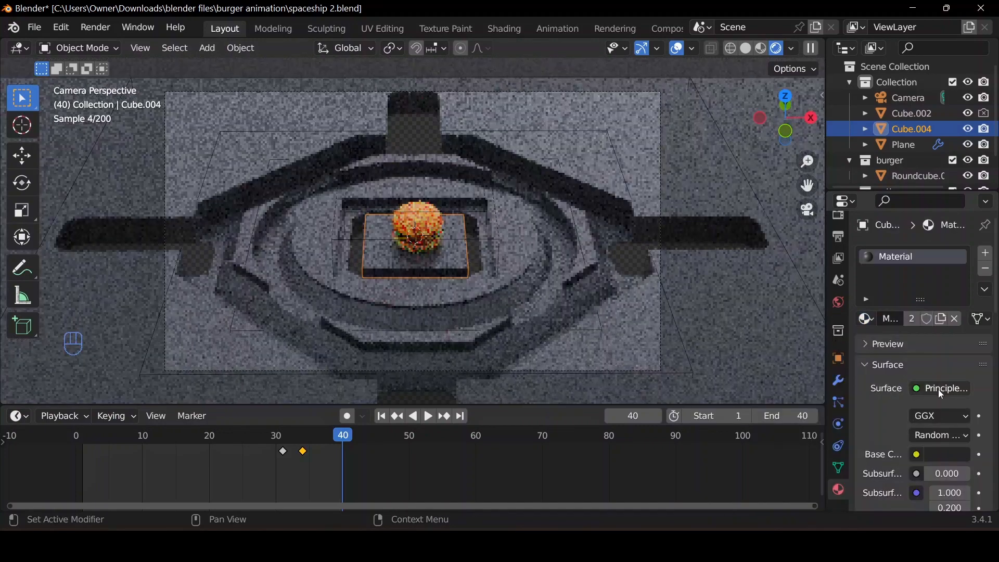
Select the ground plane and set its material's Metallic to 1.000
scroll(938, 389, "down", 4)
left_click(746, 319)
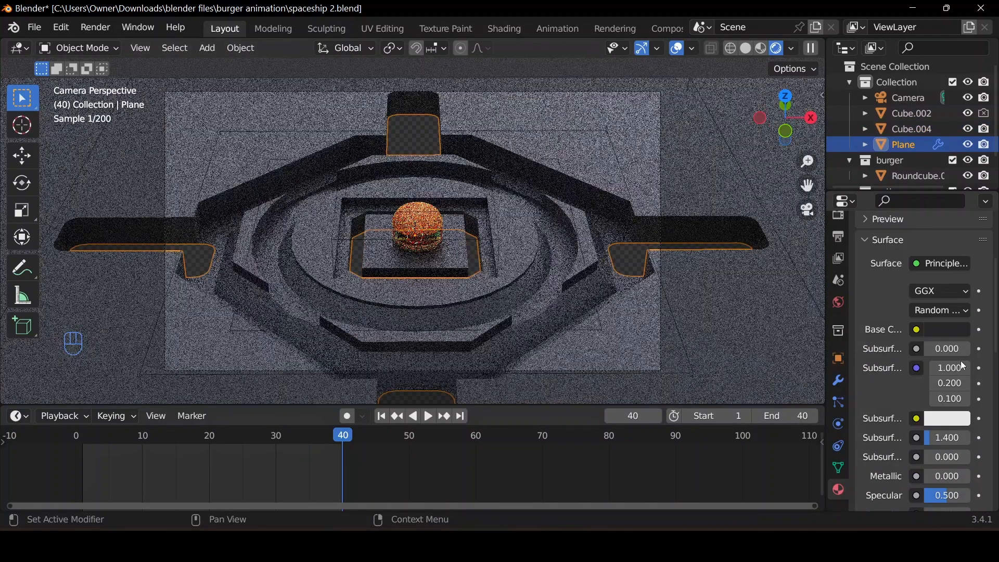
scroll(942, 434, "down", 1)
scroll(941, 434, "down", 1)
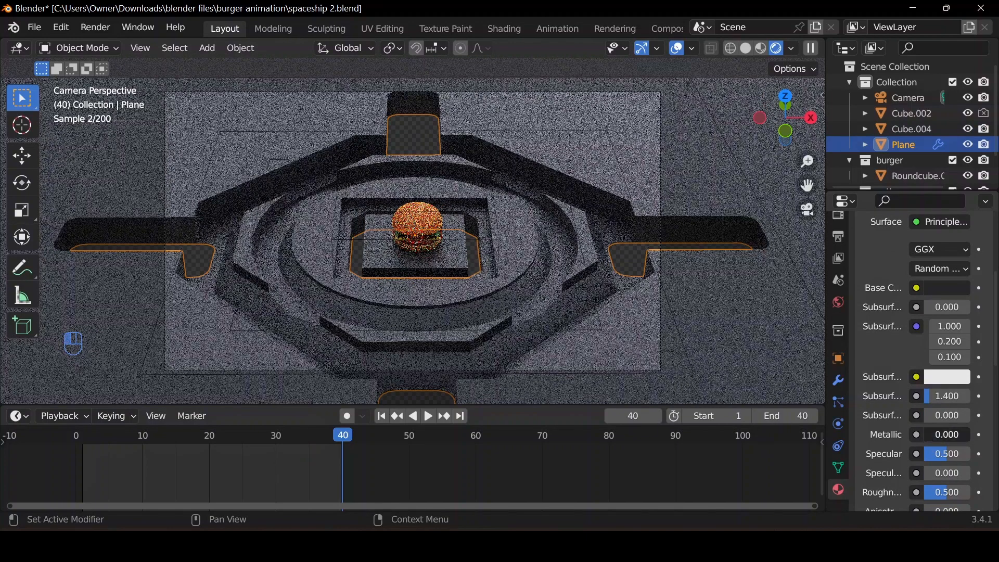
left_click_drag(929, 435, 971, 438)
Set the Roughness of the ground plane's dark material to 0.333
scroll(971, 438, "down", 5)
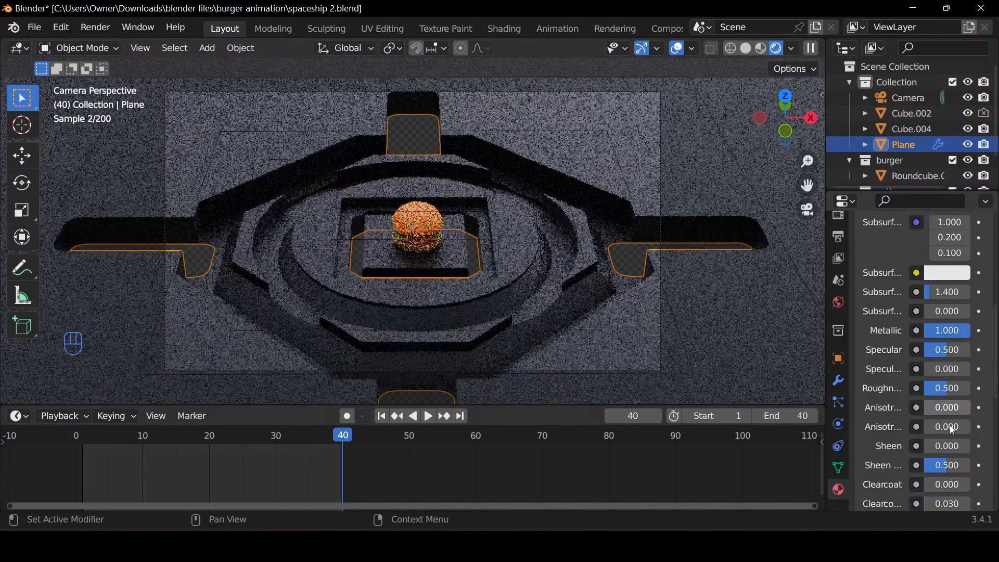
double_click(952, 394)
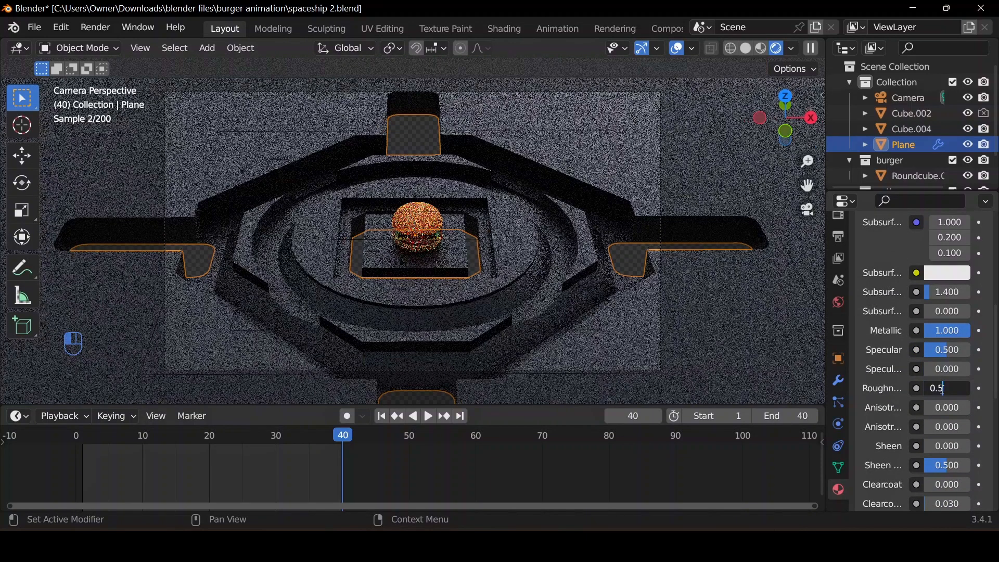
key("BackSpace")
type("356")
key("Return")
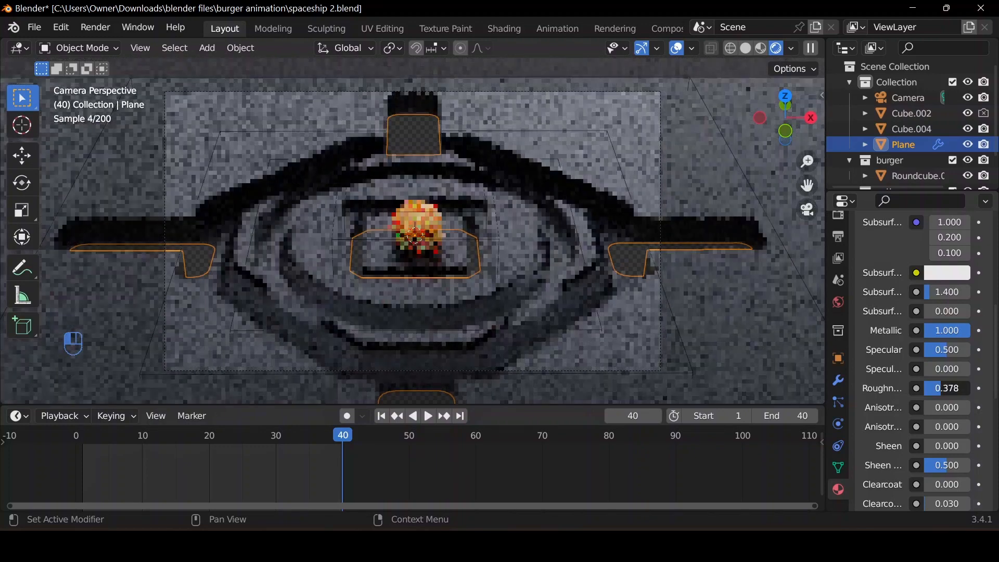
left_click_drag(946, 390, 945, 390)
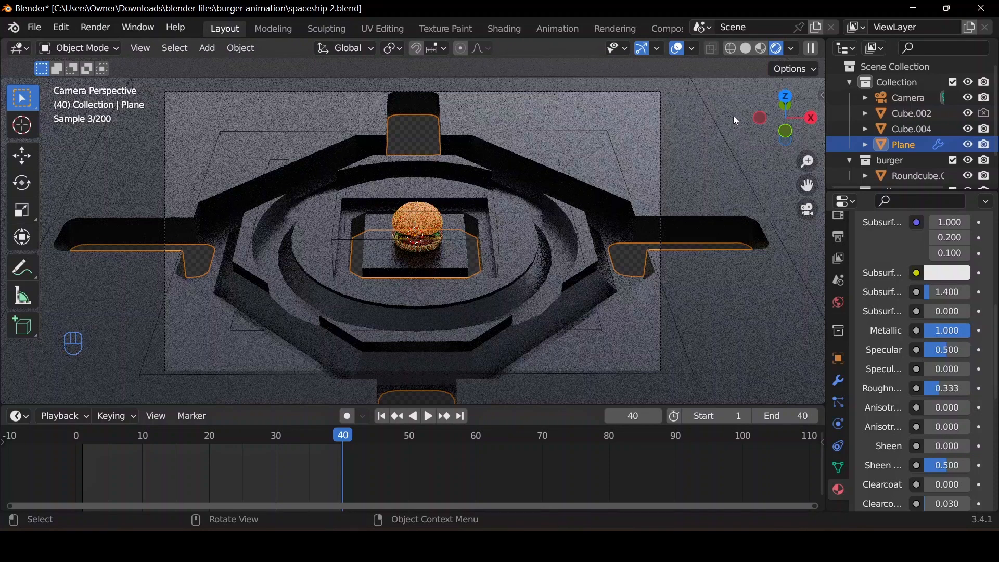
Add an area light and raise it along the global Z axis above the burger
left_click(840, 299)
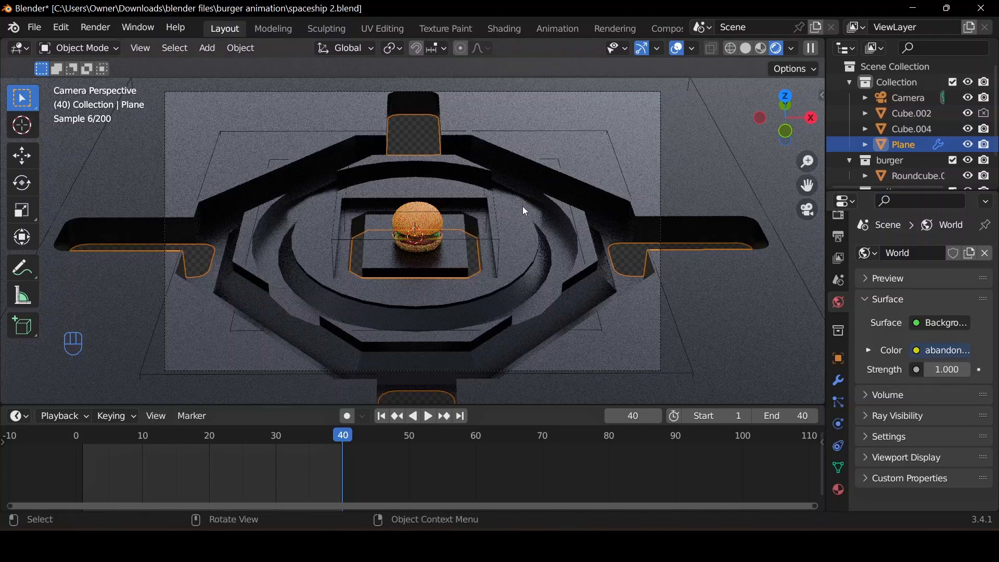
key("shift+a")
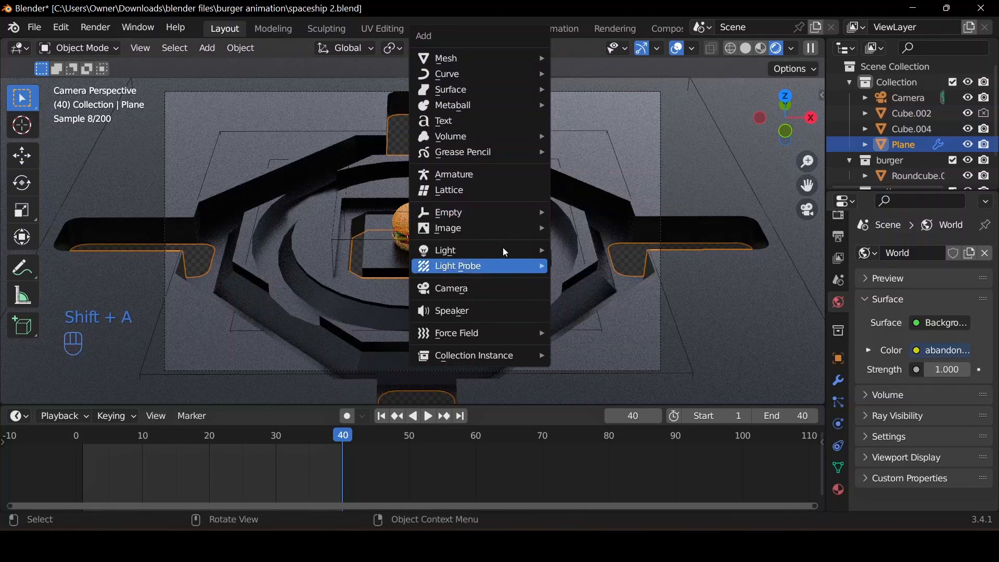
mouse_move(475, 248)
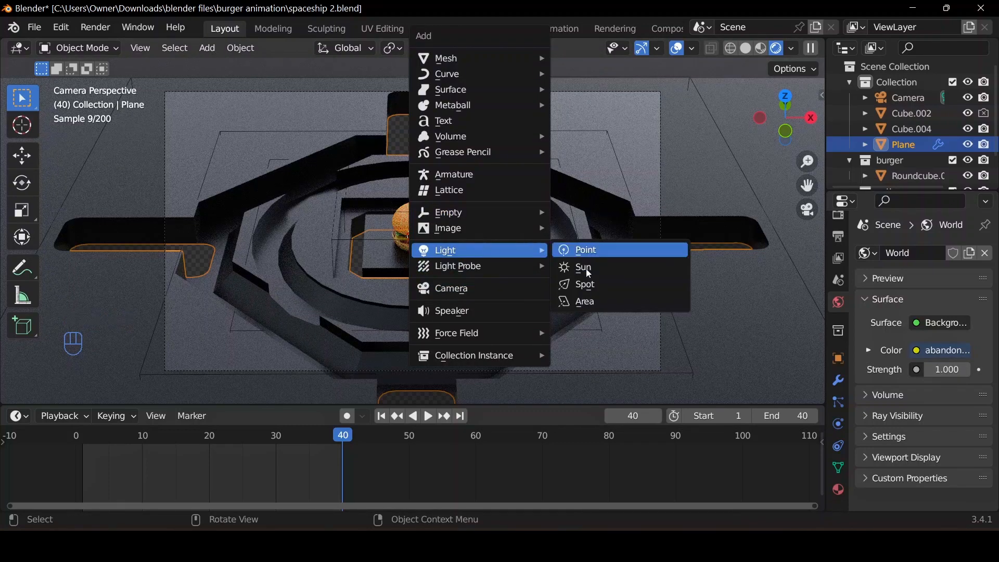
left_click(587, 301)
key("g")
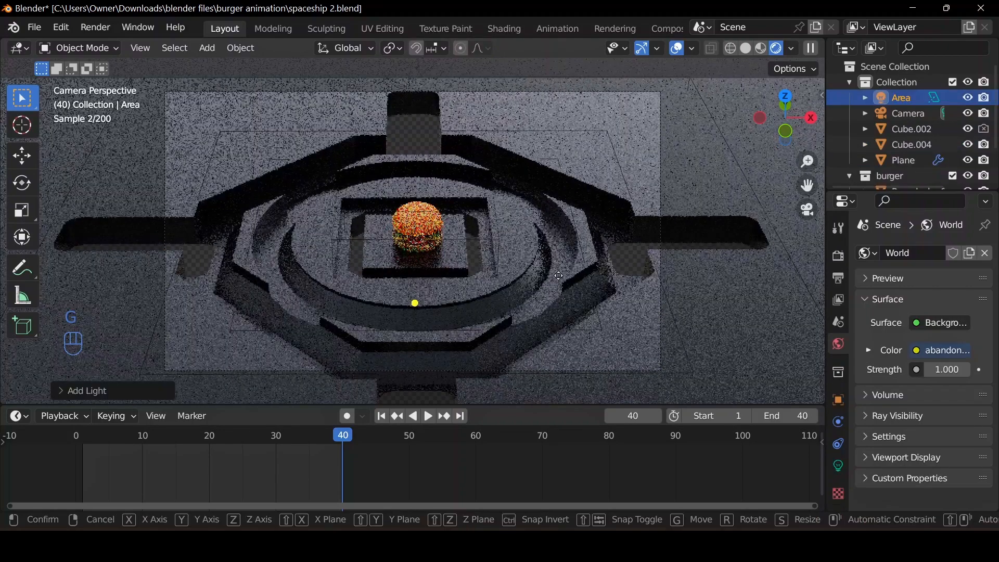
key("z")
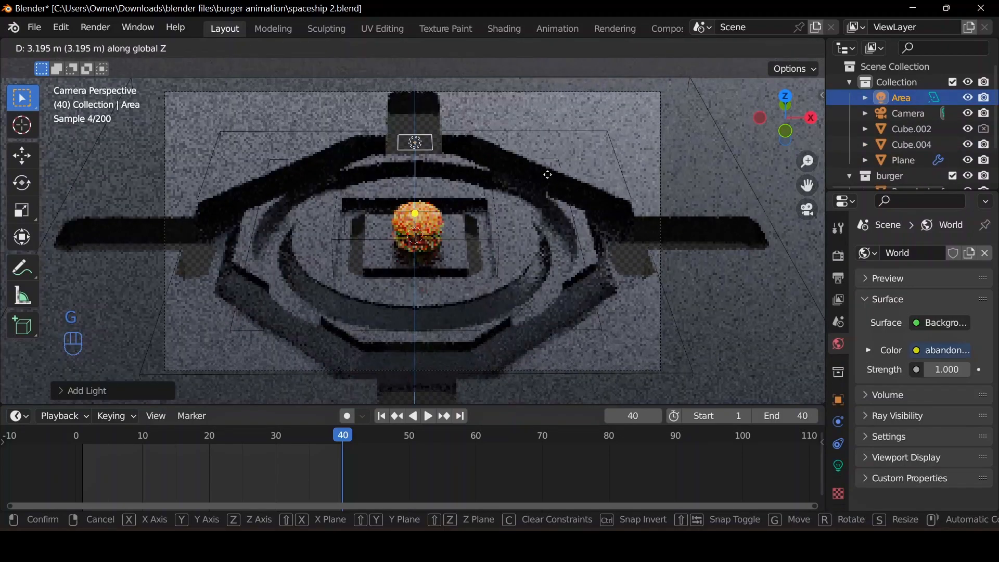
left_click(548, 175)
Scale the area light up to a size of about 7.1 m and set its power to 500 W
key("s")
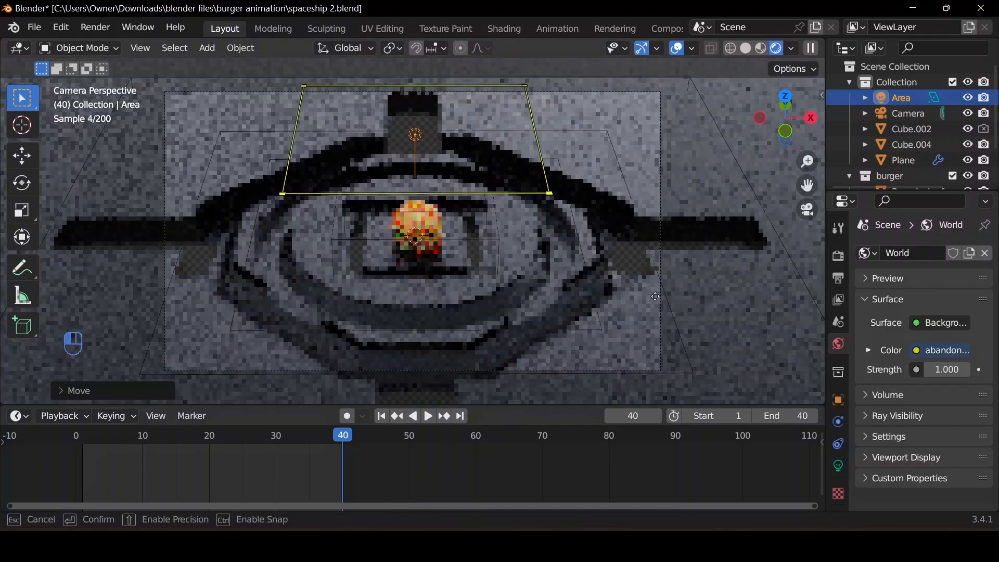
left_click(675, 301)
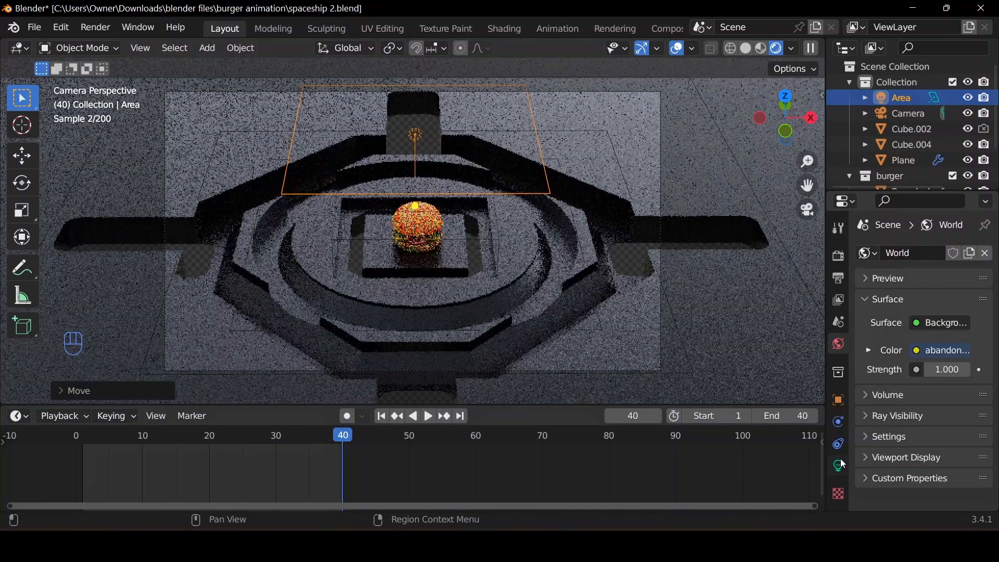
left_click(838, 465)
left_click(952, 360)
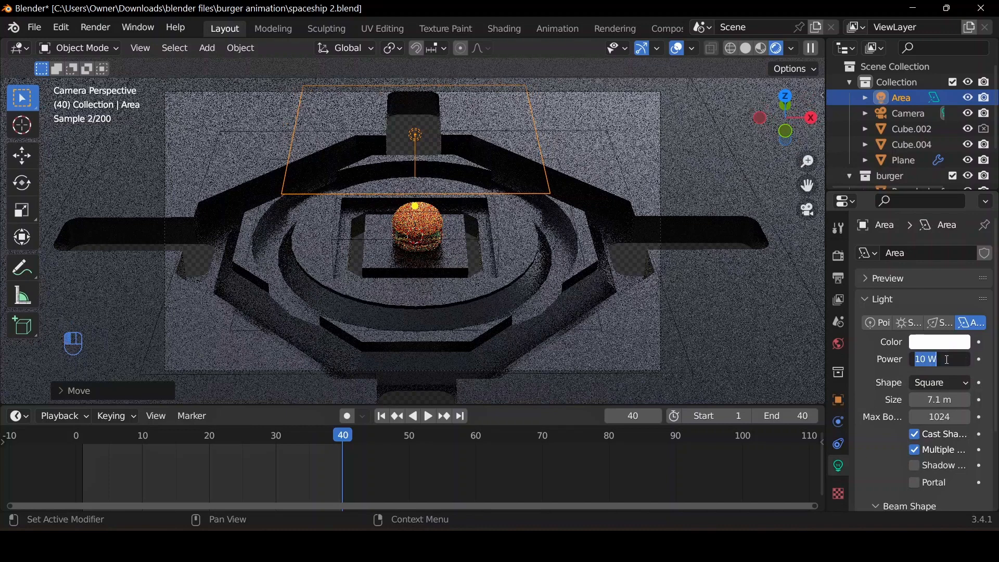
type("500")
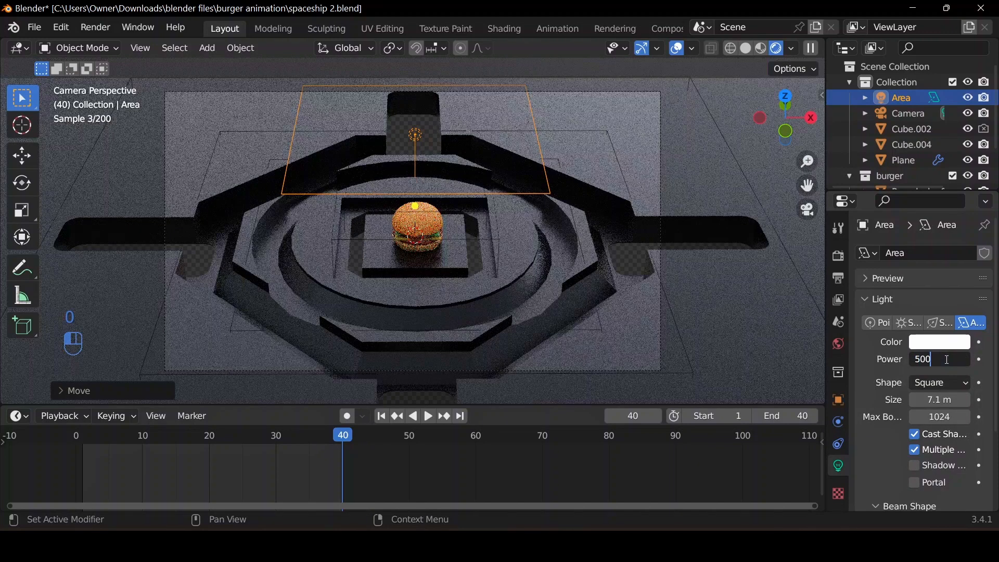
key("Return")
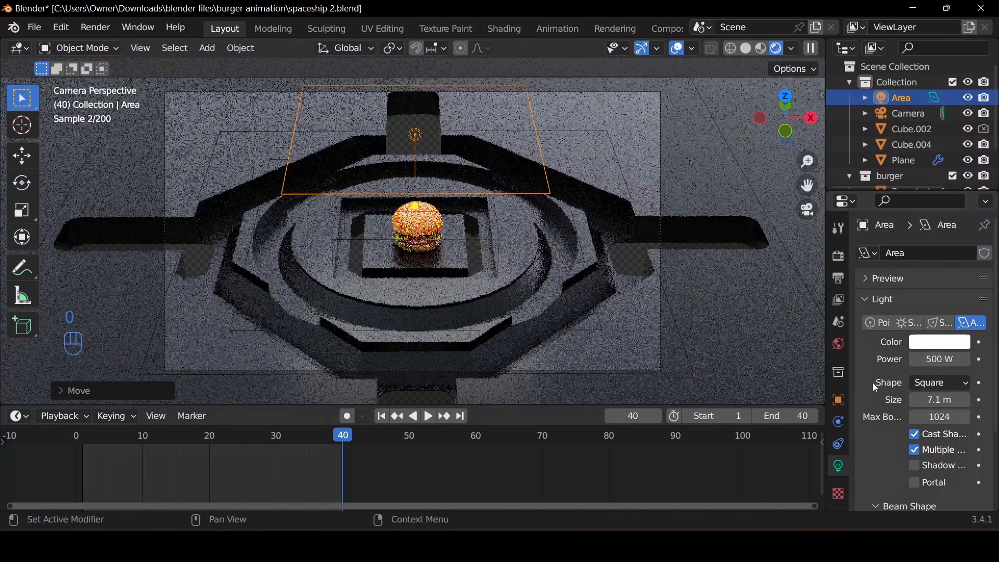
Set the world background's strength to 0.4
left_click(838, 343)
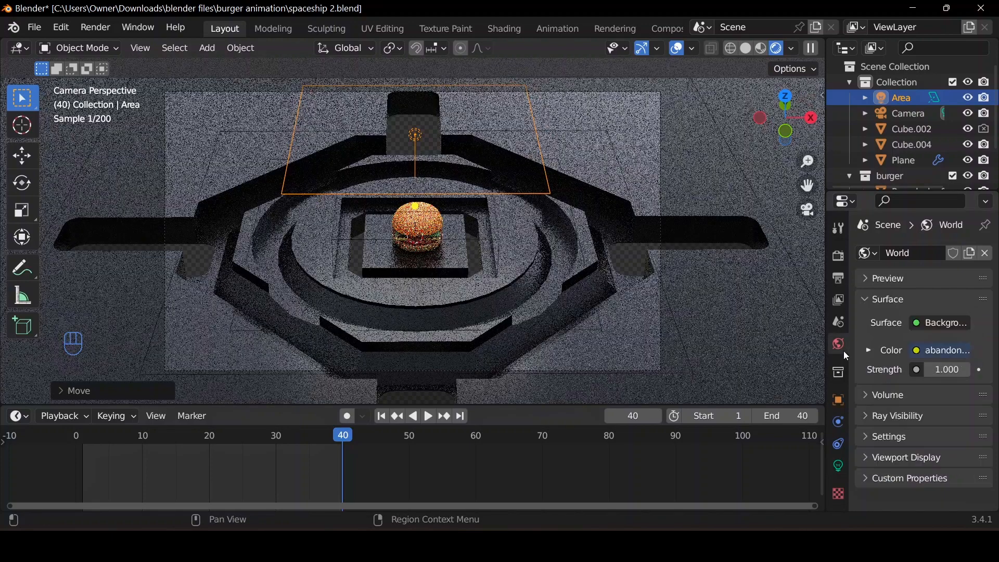
left_click(938, 369)
type(".4")
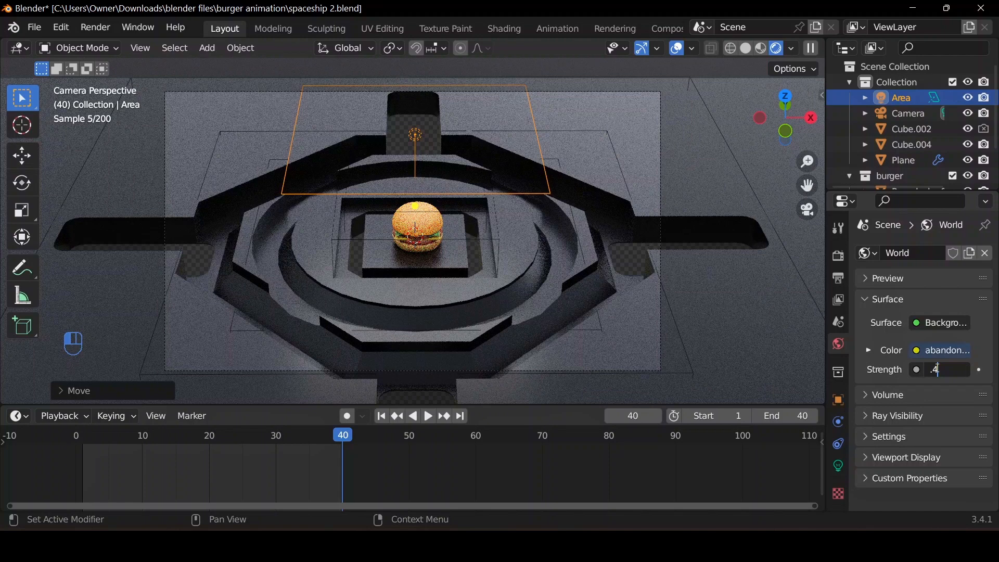
key("Return")
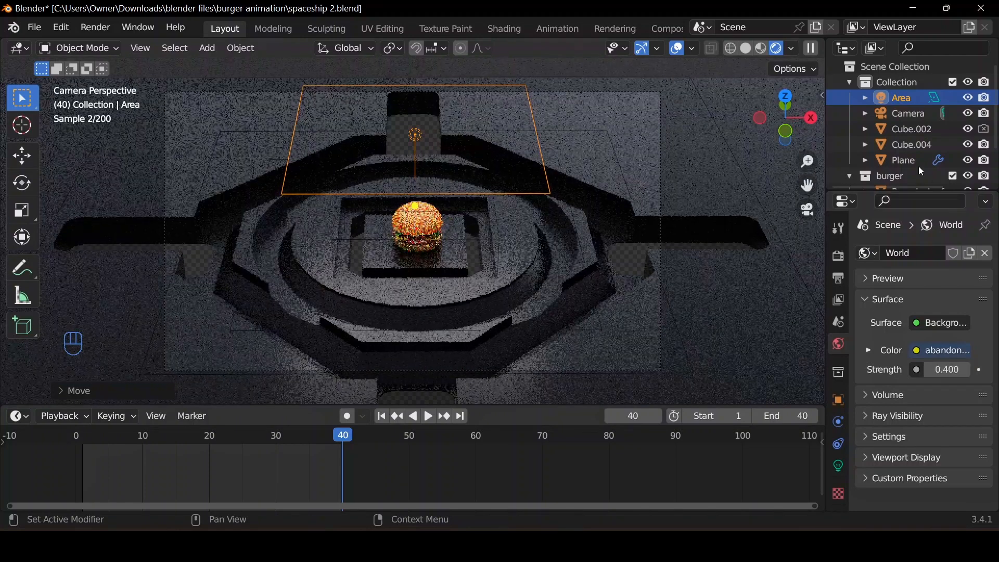
Switch to solid shading, add a plane mesh and move it up to the left of the burger in front view
left_click(749, 49)
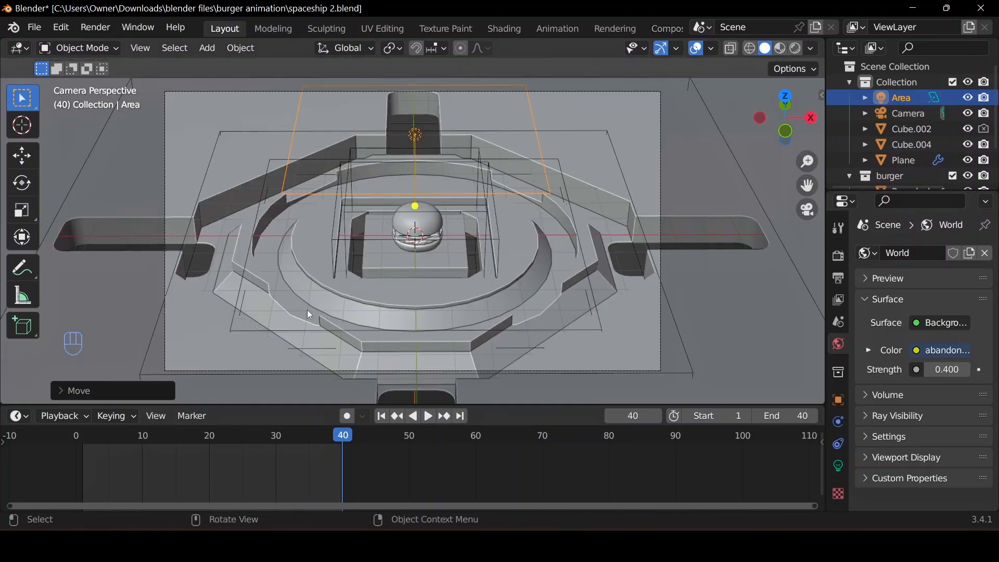
middle_click_drag(307, 311, 355, 299)
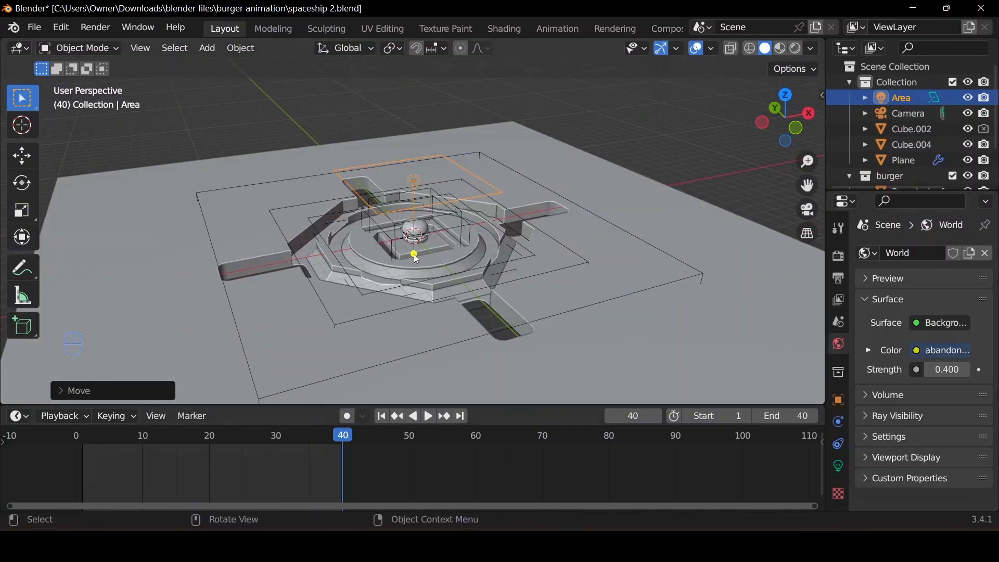
key("shift+a")
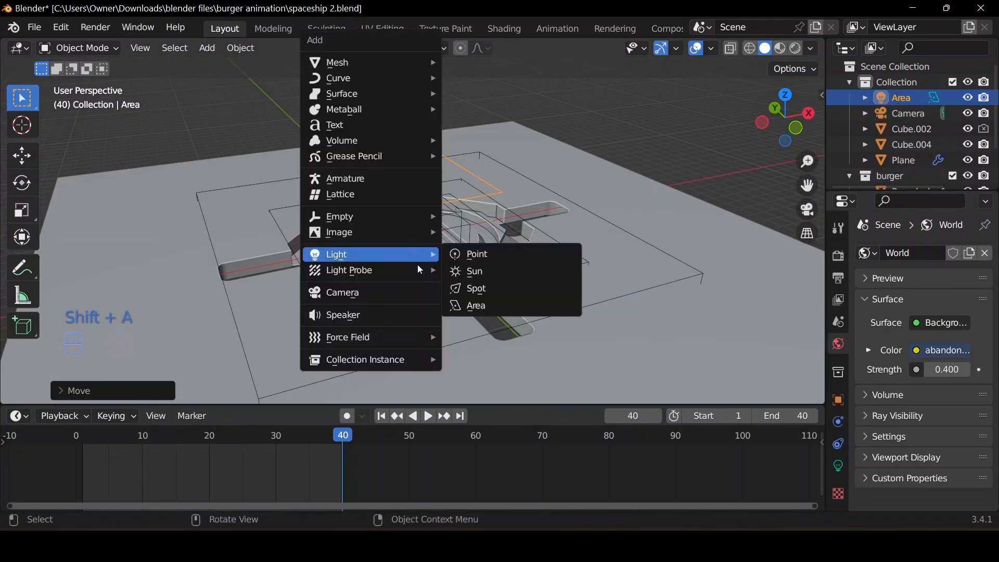
mouse_move(377, 62)
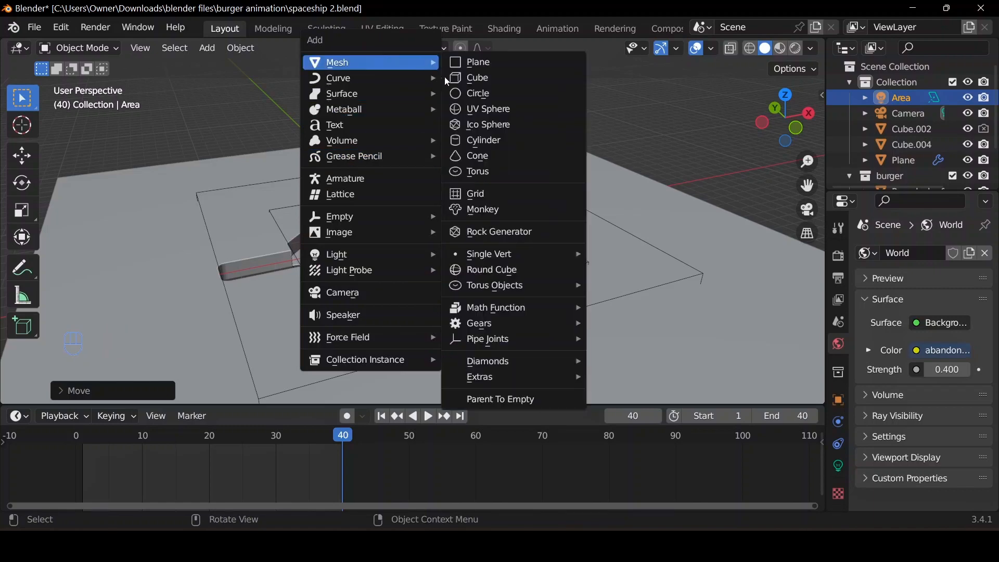
left_click(476, 68)
key("KP_5")
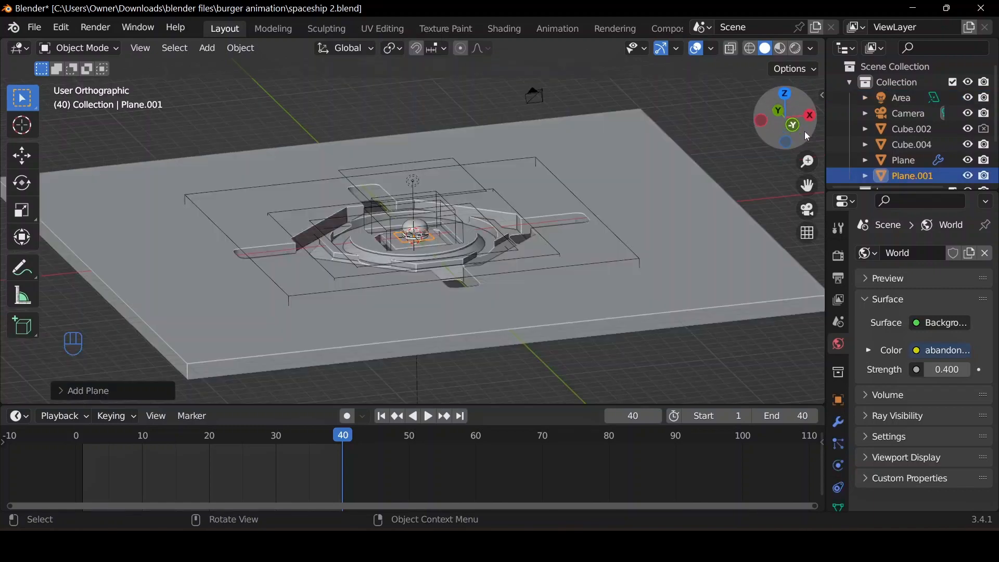
left_click(793, 126)
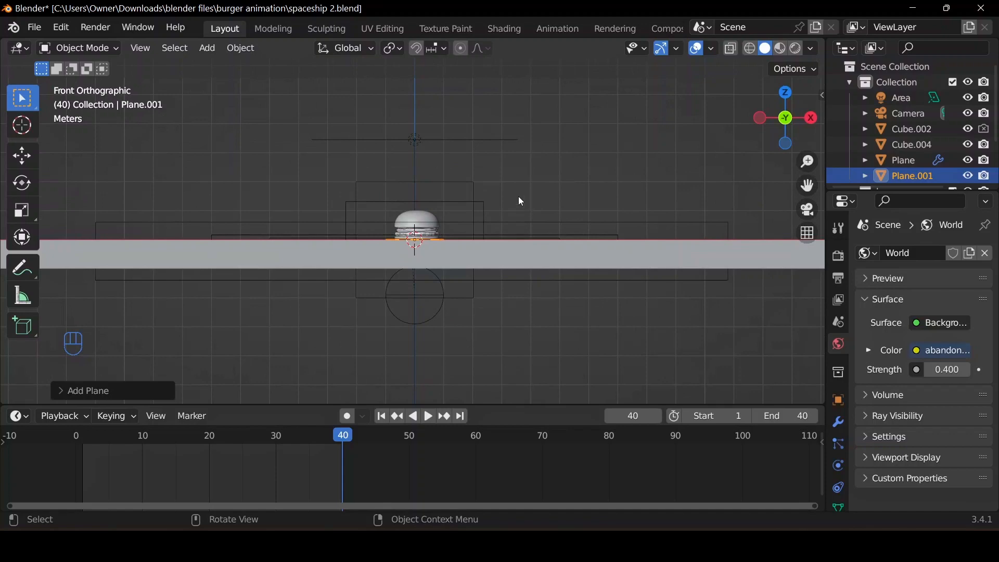
key("g")
left_click(356, 138)
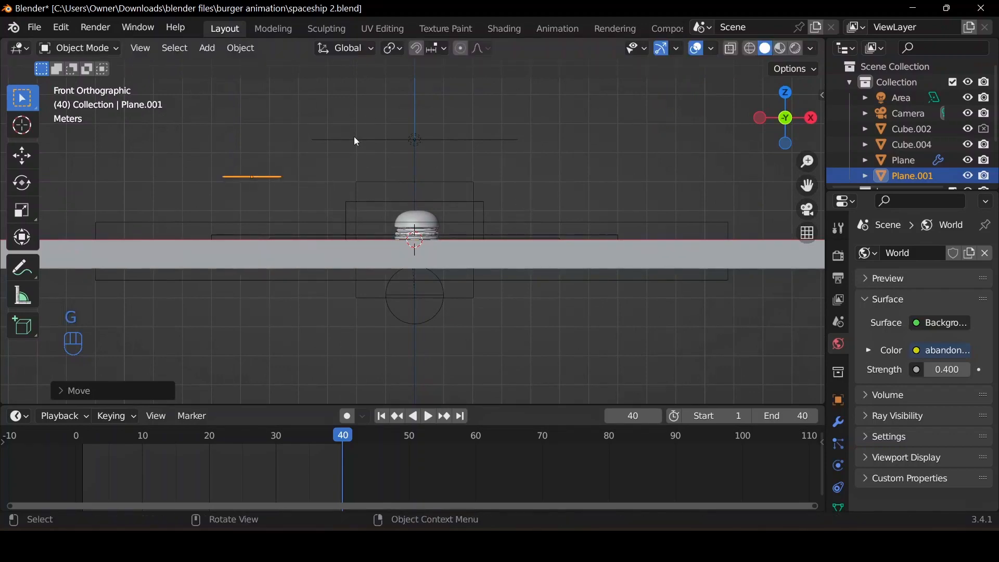
Tilt the new plane diagonally towards the burger and scale it by a factor of 5
key("r")
left_click(328, 95)
middle_click_drag(328, 95, 378, 183)
type("s5")
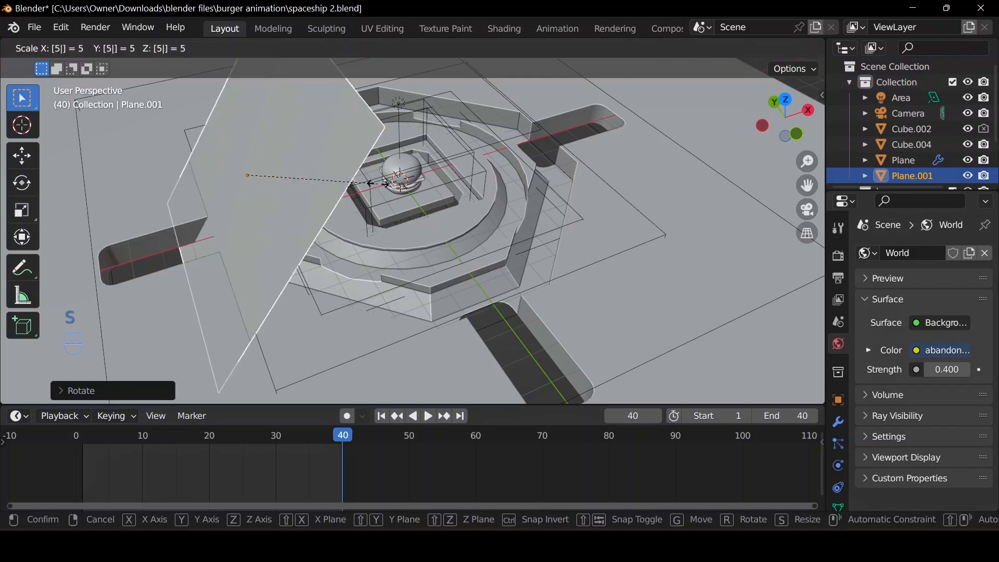
left_click(385, 183)
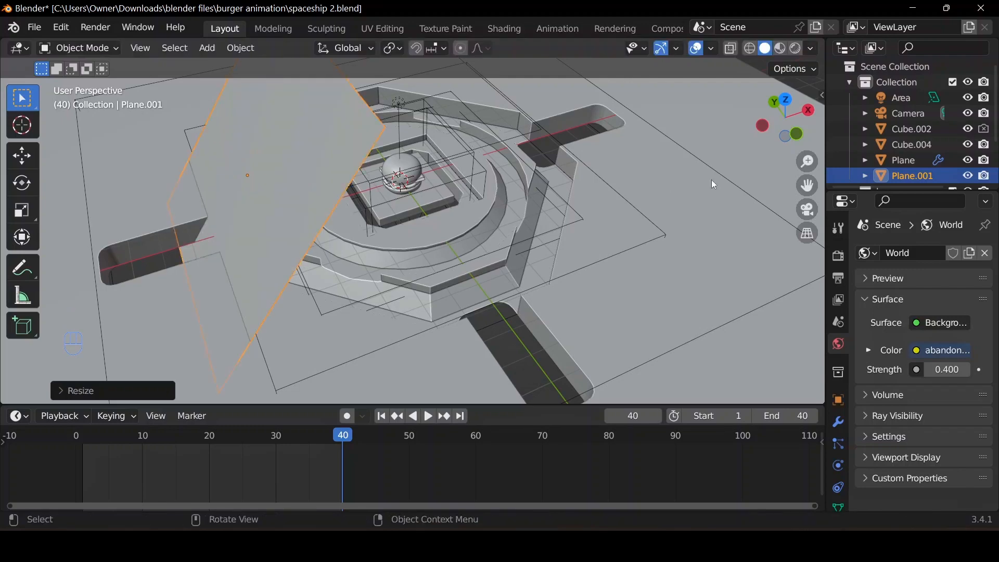
Move the enlarged plane to the back-left of the octagonal recess in top view
left_click(787, 101)
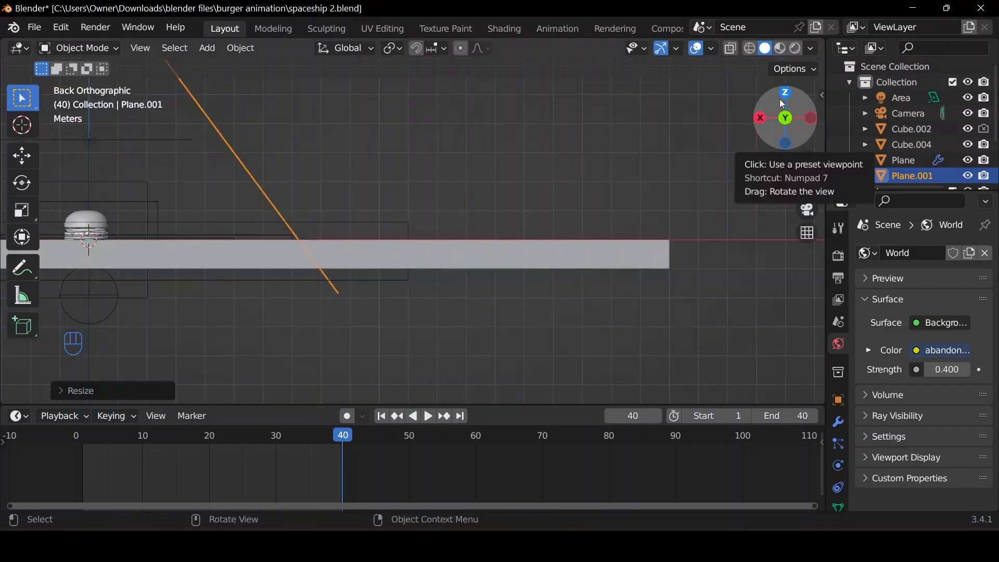
left_click(786, 93)
scroll(408, 226, "down", 5)
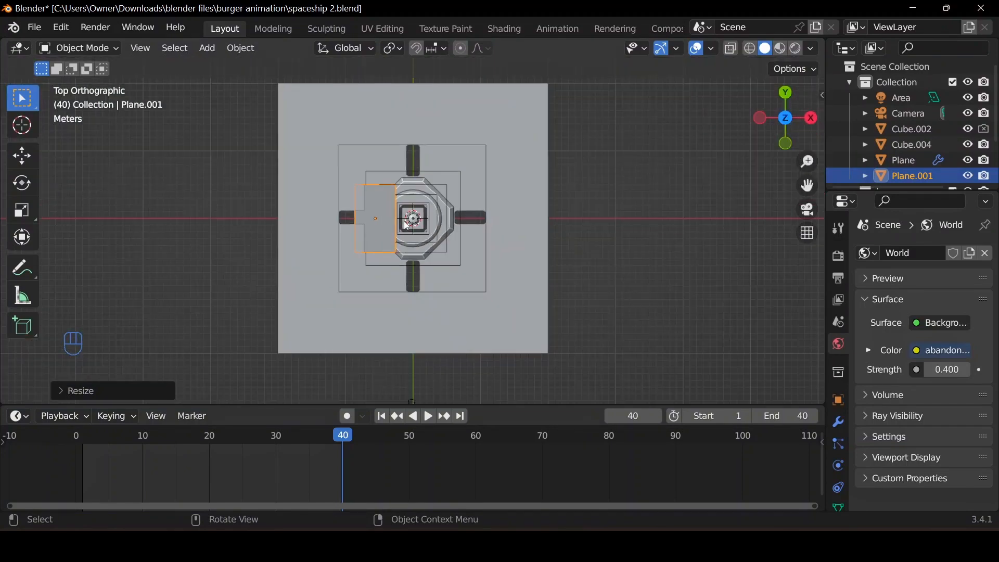
key("g")
left_click(378, 161)
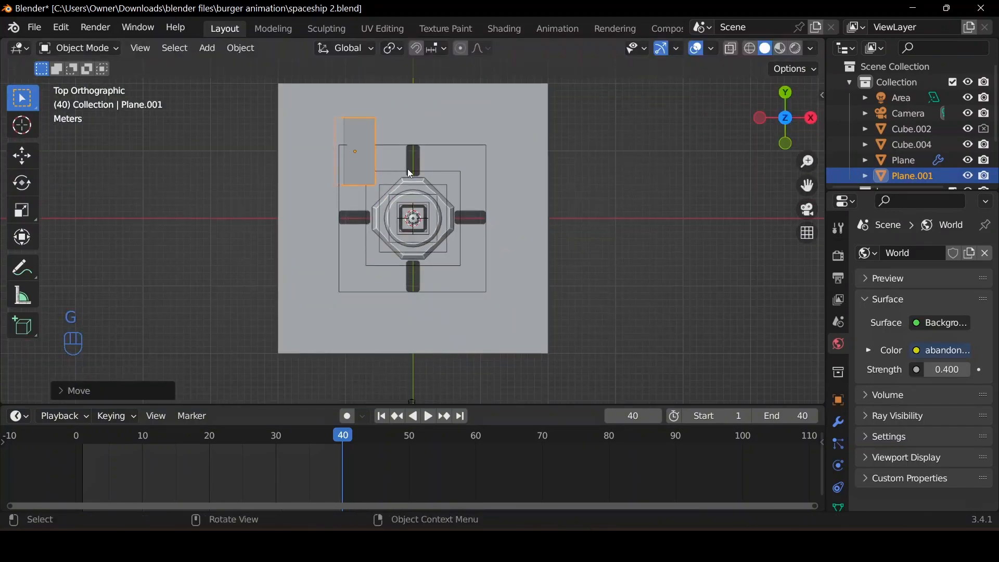
Clear the plane's rotation and stand it upright by rotating it 90° about the global X axis
key("r")
left_click(336, 261)
middle_click_drag(336, 260, 484, 133)
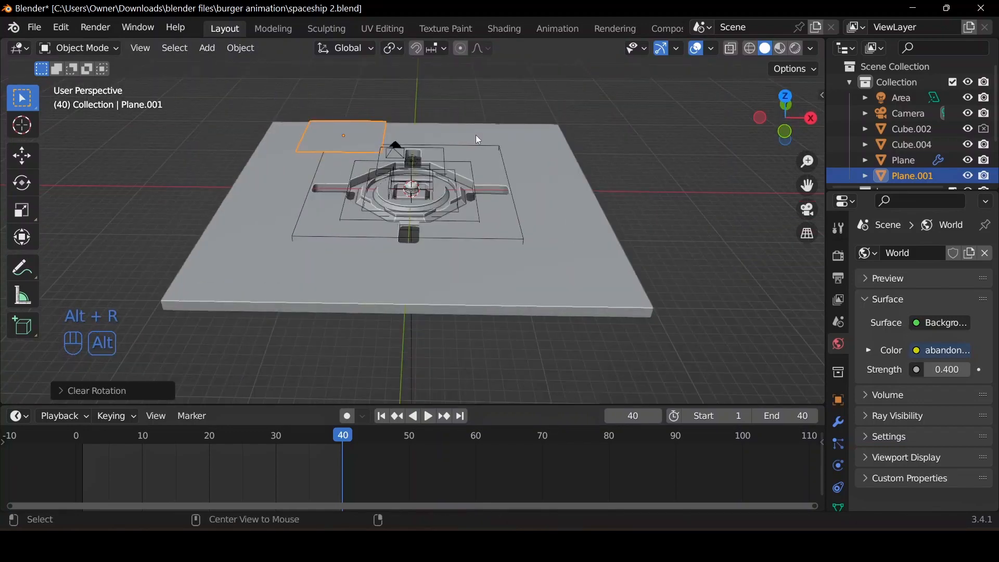
key("alt+r")
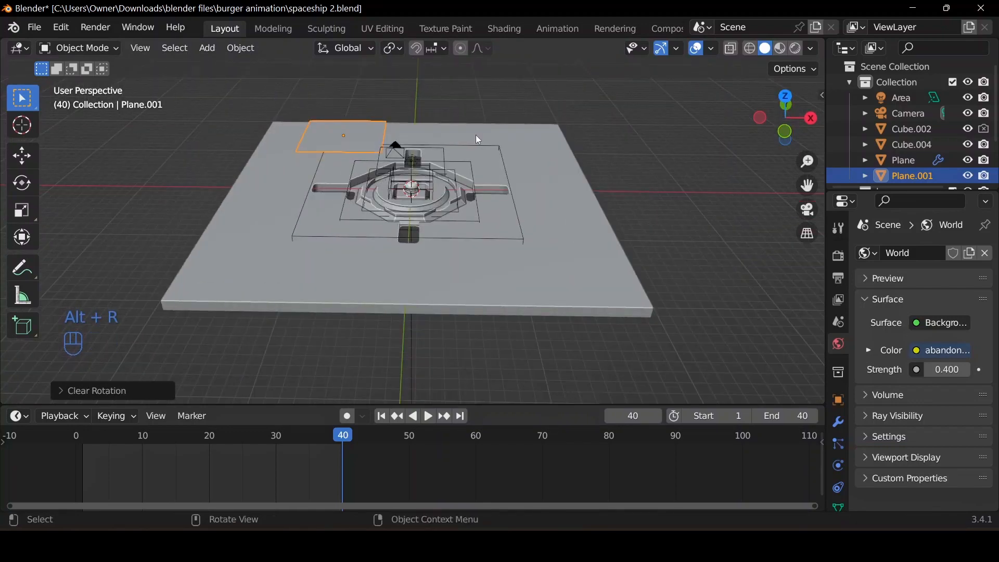
type("rx")
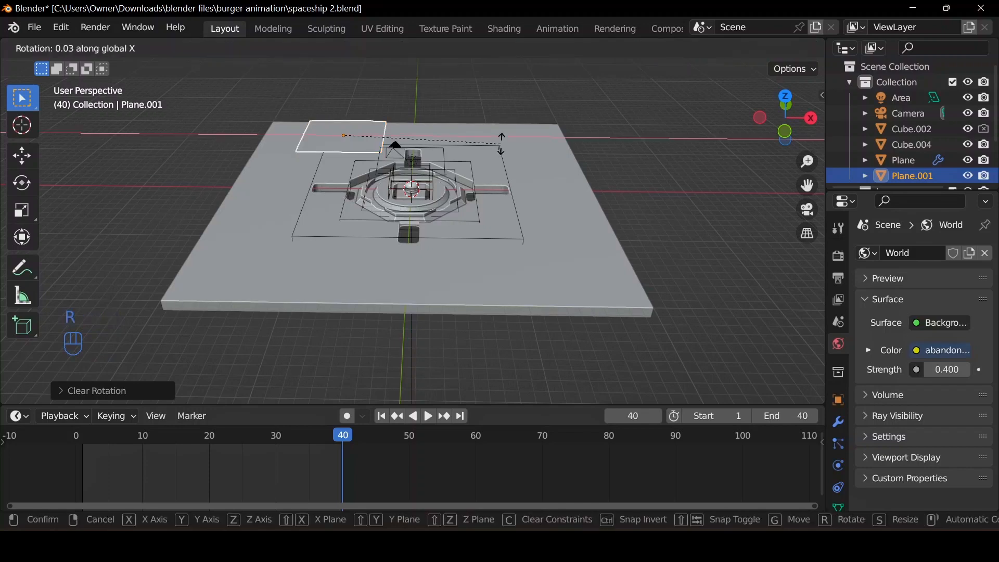
type("90")
key("Return")
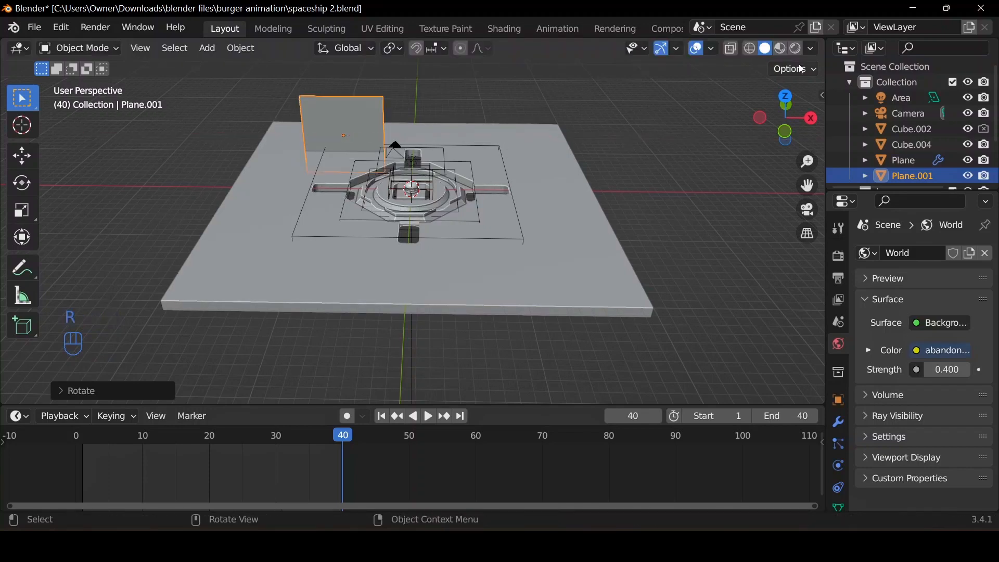
Turn the upright plane diagonally in top view so it faces the burger, and reposition it behind the left recess arm
left_click(787, 97)
key("r")
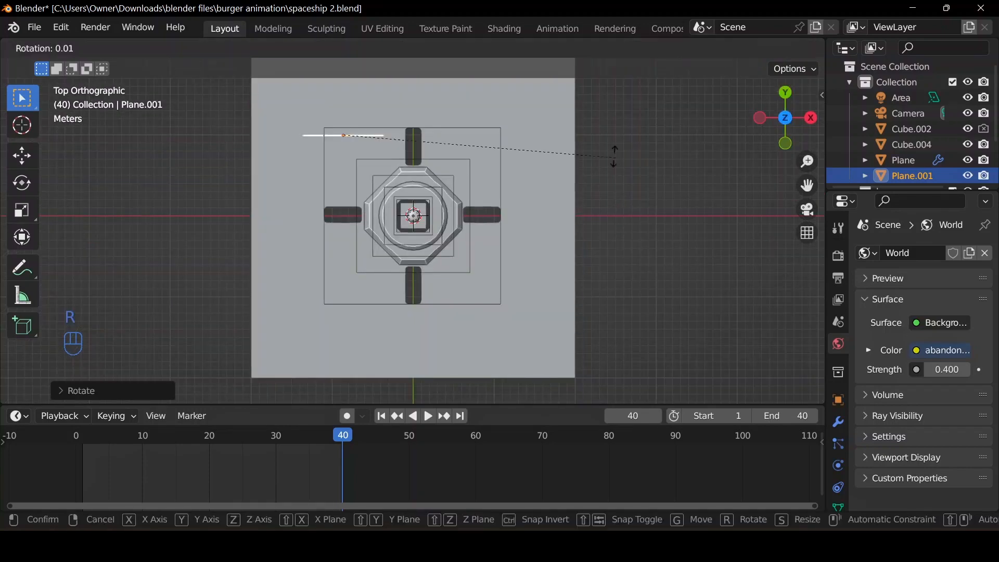
left_click(467, 388)
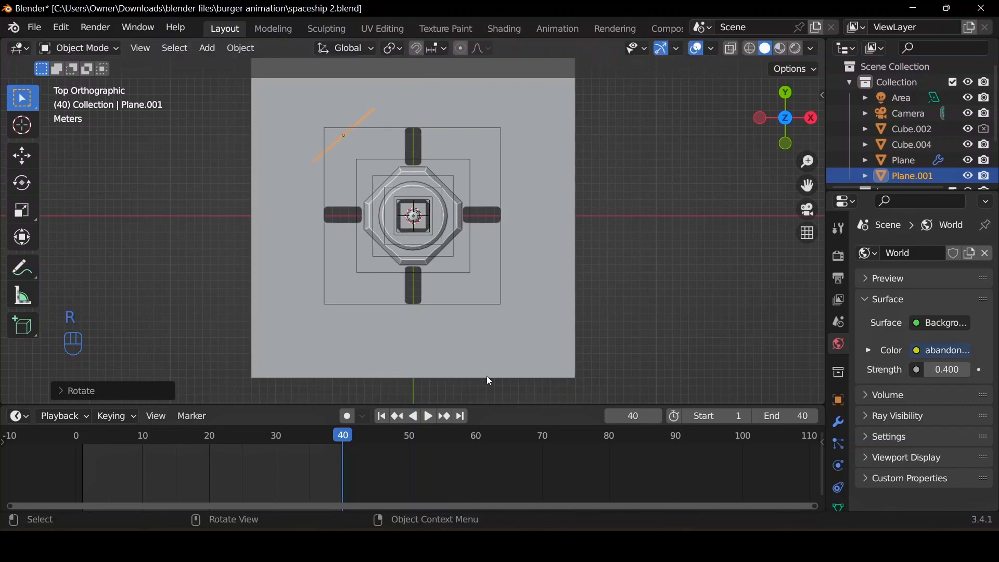
key("g")
left_click(580, 135)
Duplicate the upright plane, place the copy at the back-right of the recess and rotate it to mirror the first one
key("shift+d")
left_click(714, 135)
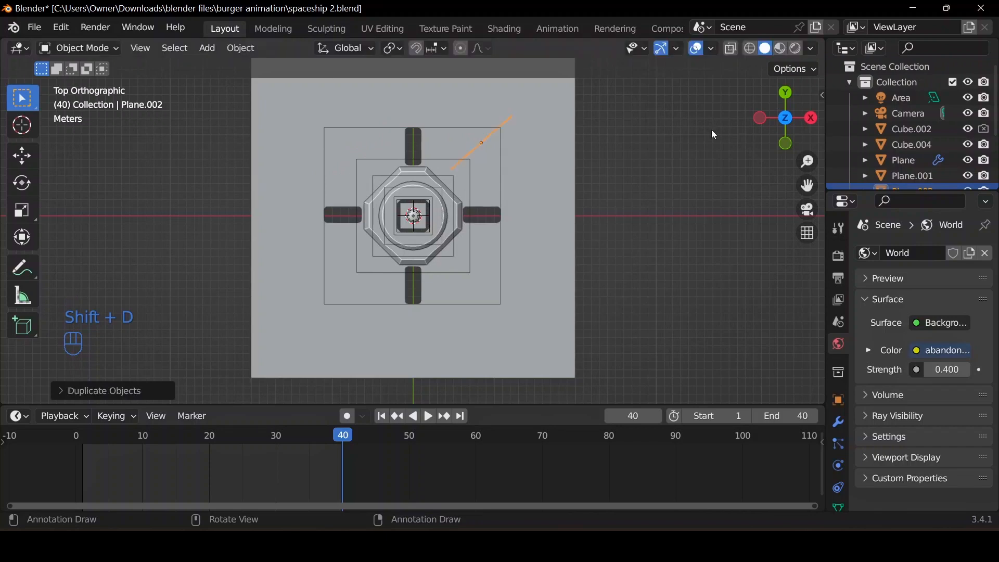
key("f")
key("r")
left_click(432, 277)
key("g")
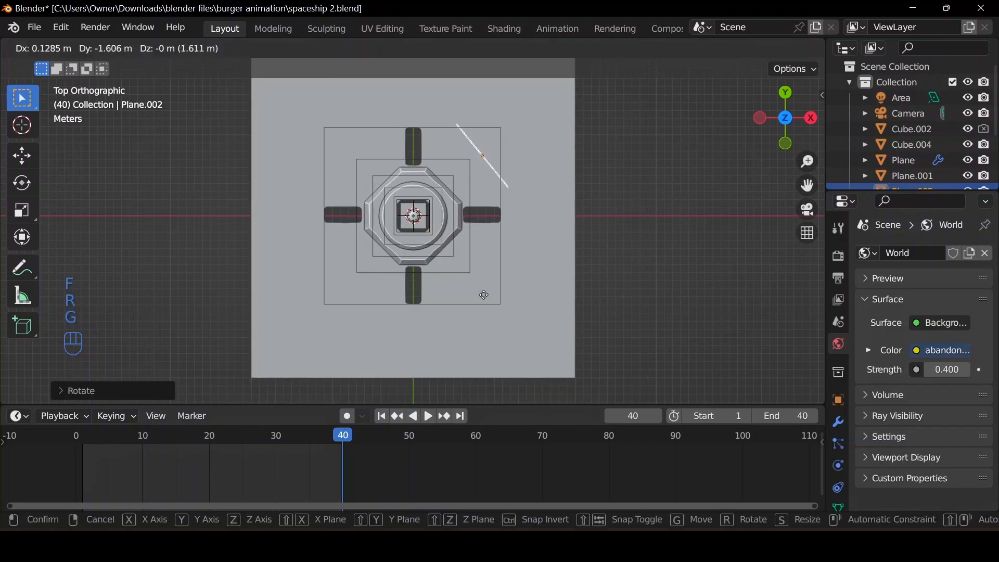
left_click(489, 292)
middle_click_drag(489, 292, 533, 171)
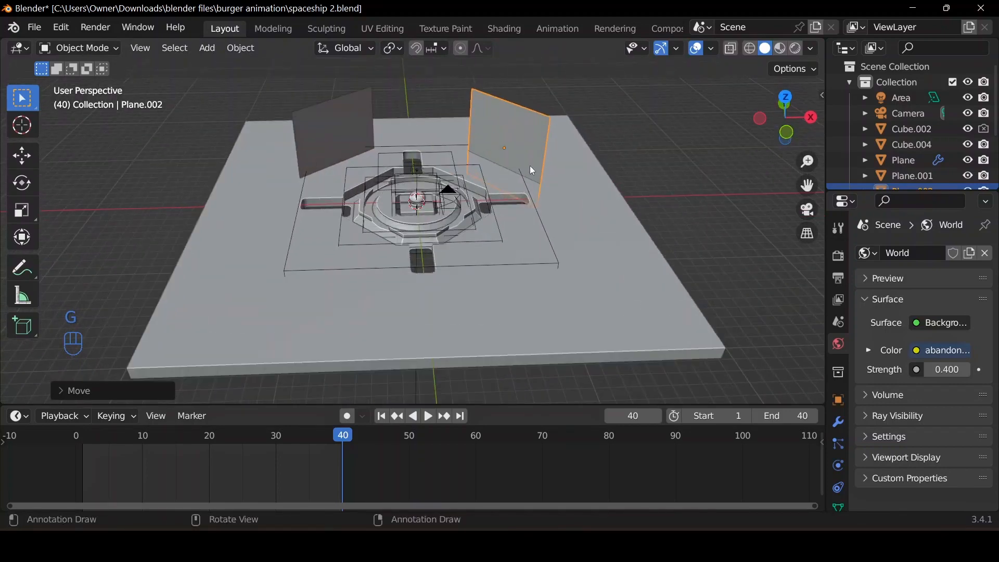
Give the back-right plane a new material with an Emission surface and a strength of 5
scroll(840, 479, "down", 3)
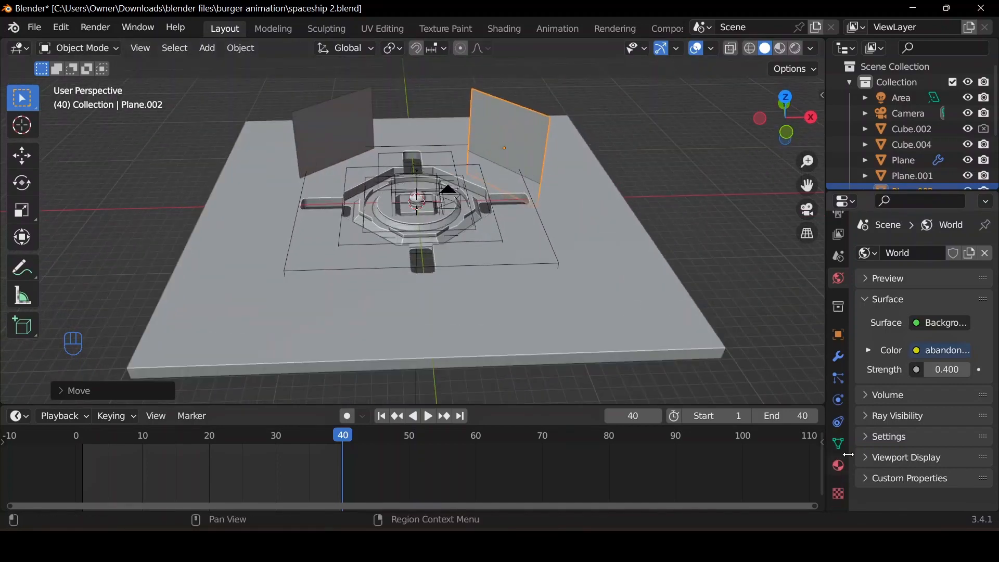
left_click(839, 469)
left_click(929, 321)
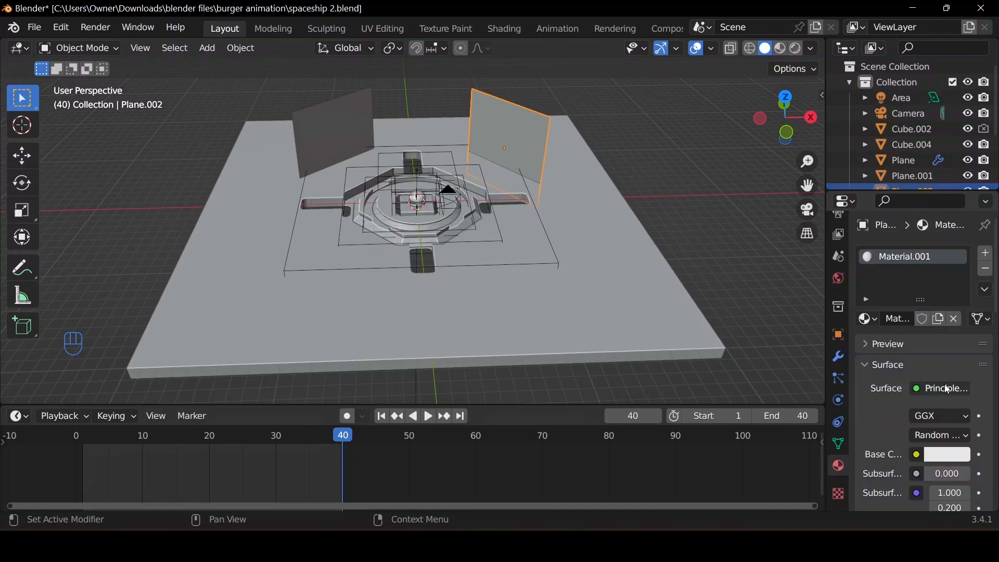
left_click(942, 389)
scroll(803, 68, "up", 2)
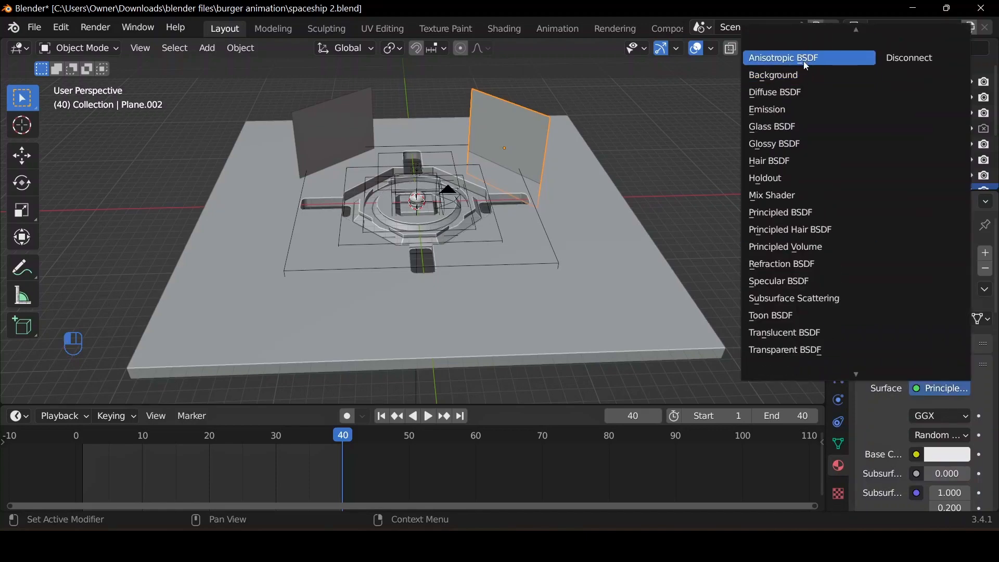
left_click(775, 110)
left_click(948, 437)
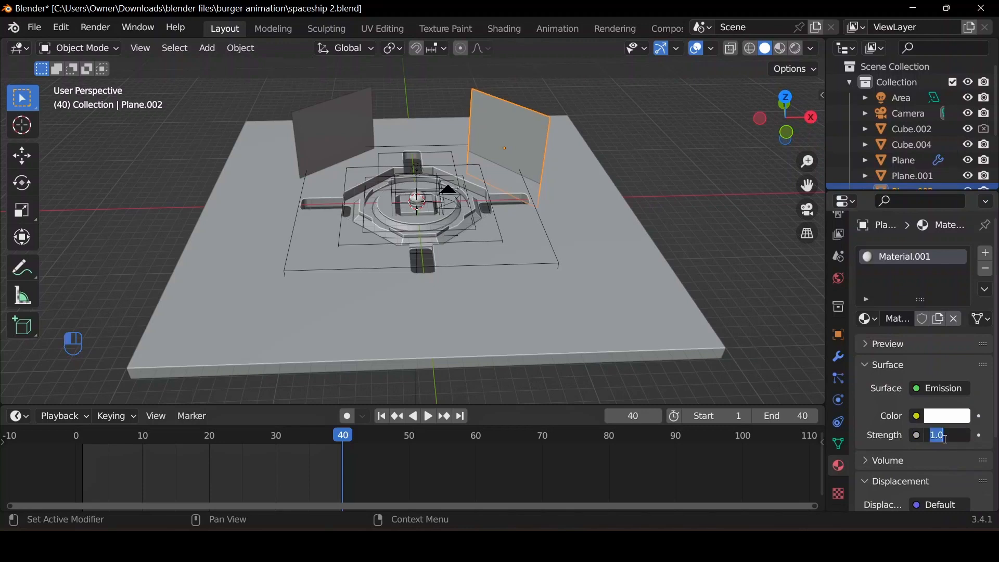
type("5")
key("Return")
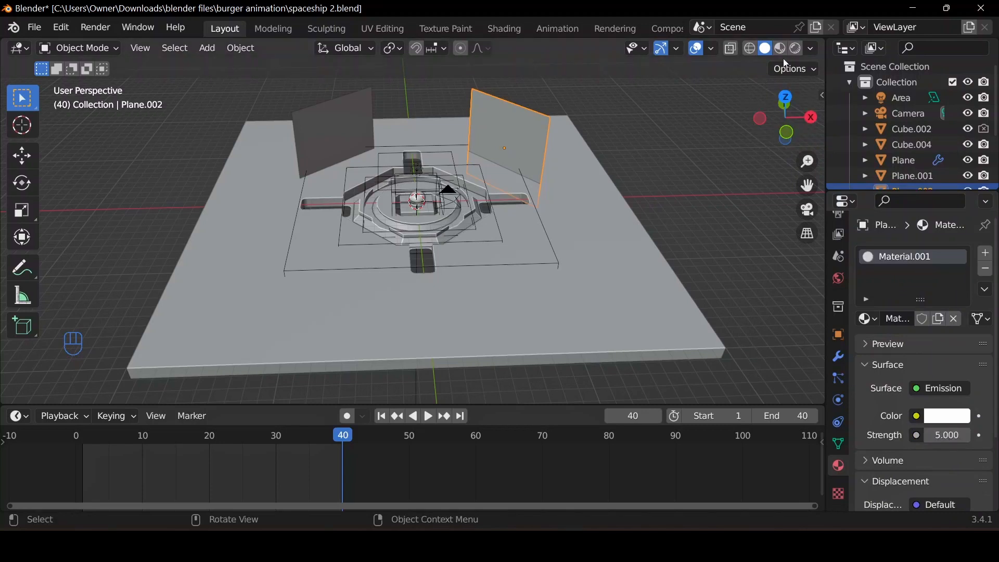
Assign the existing emissive Material.001 to the back-left plane in rendered shading and view the scene through the camera
left_click(795, 48)
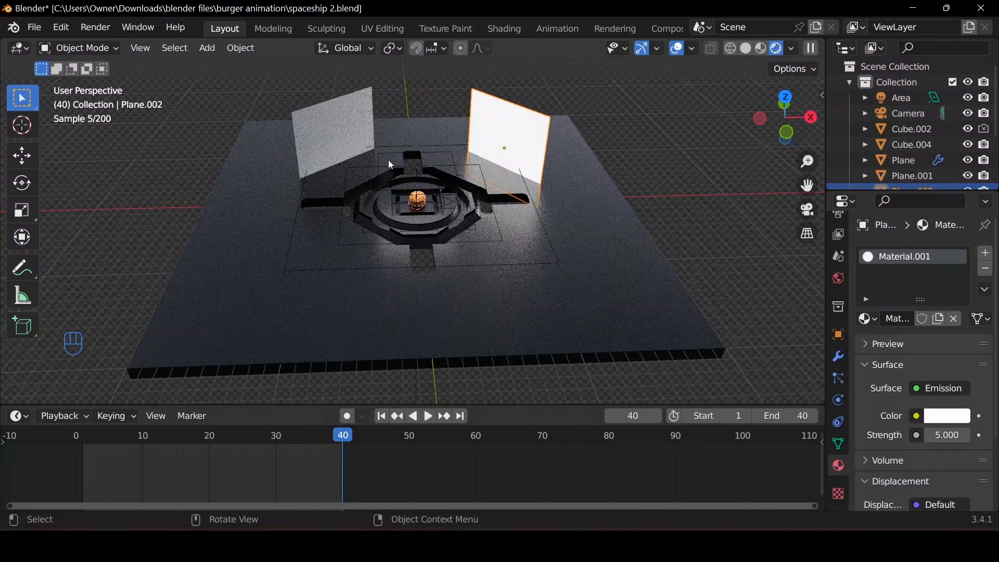
left_click(360, 143)
left_click(868, 318)
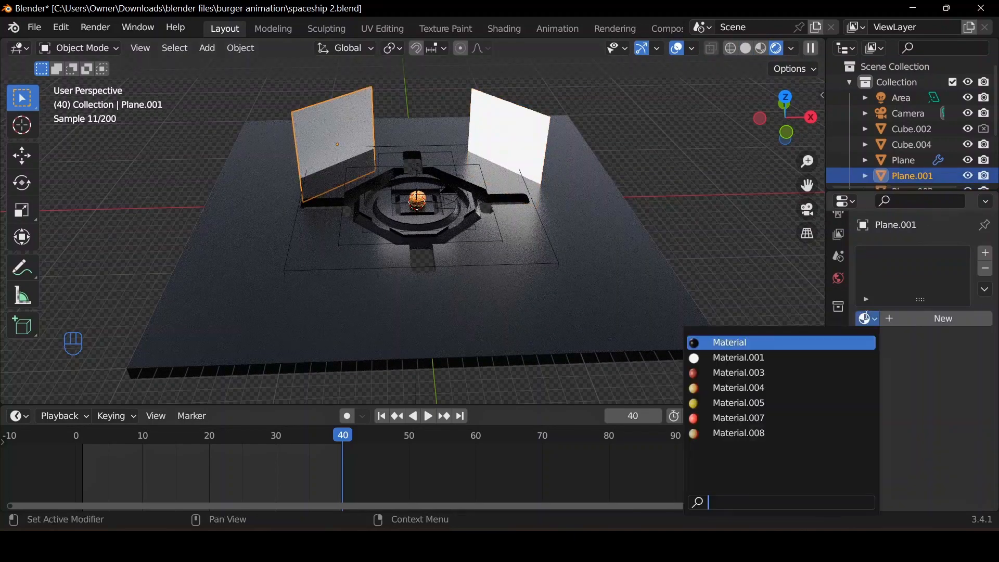
left_click(763, 357)
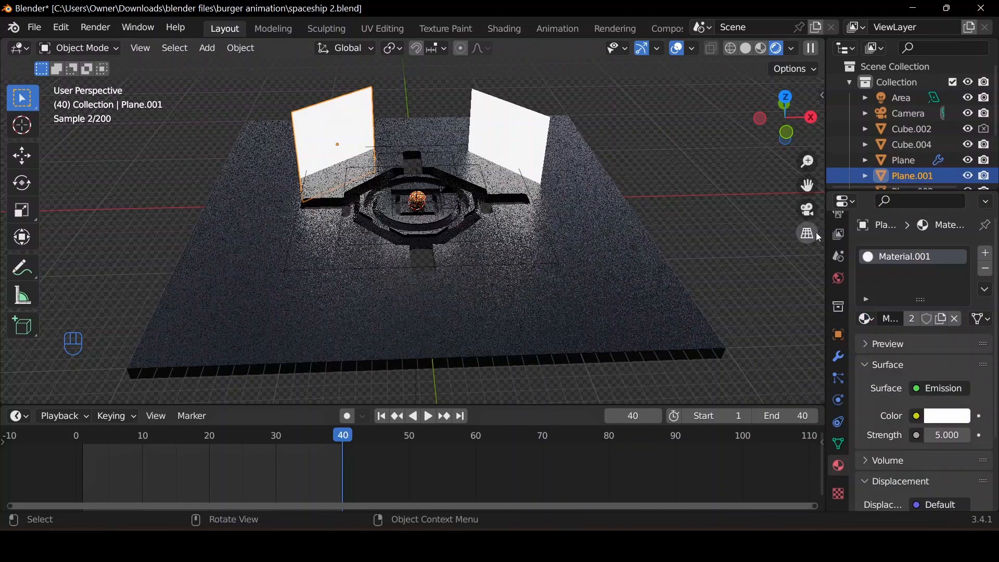
left_click(808, 213)
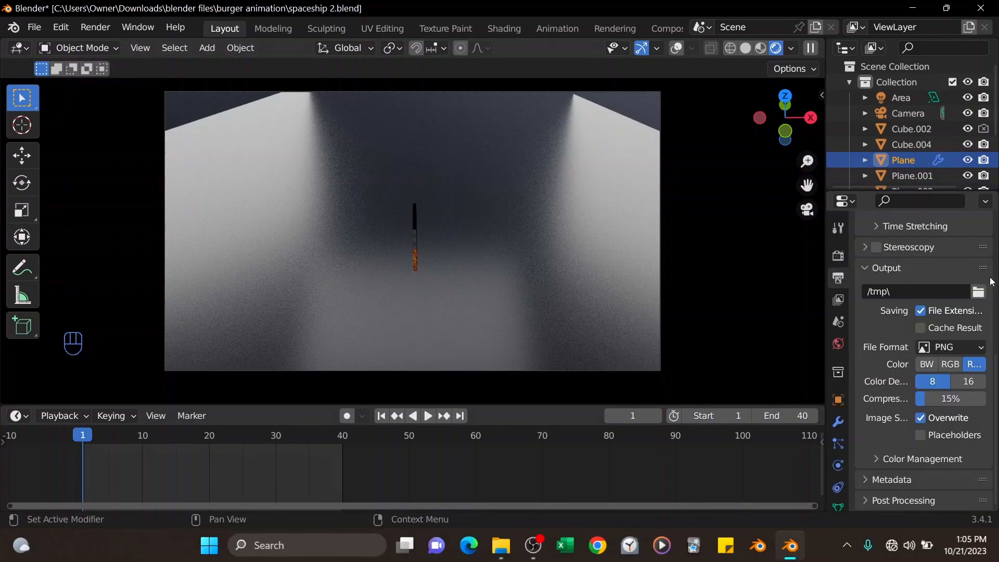
Set the render output path to a new folder named anim inside the burger animation folder
left_click(978, 292)
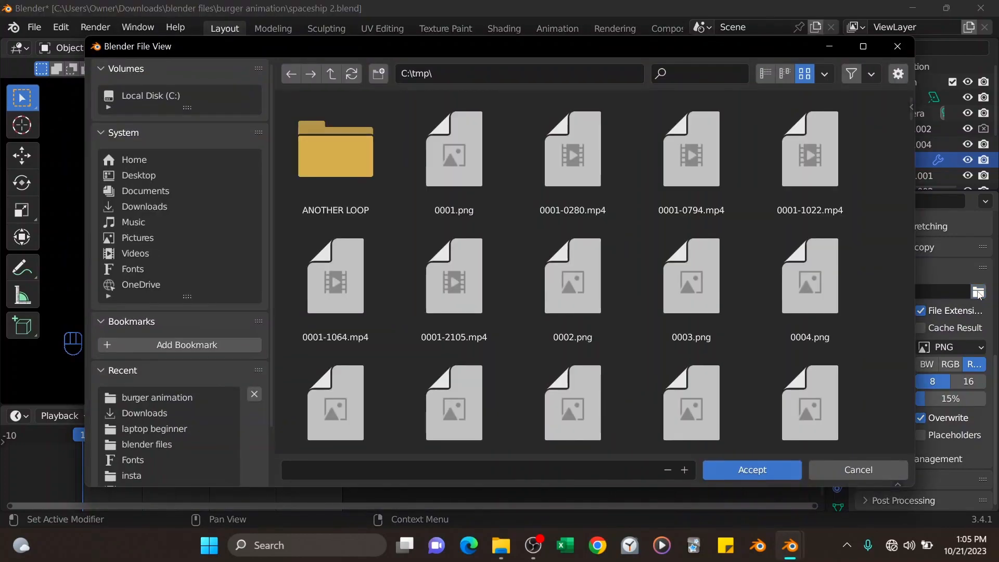
left_click(134, 398)
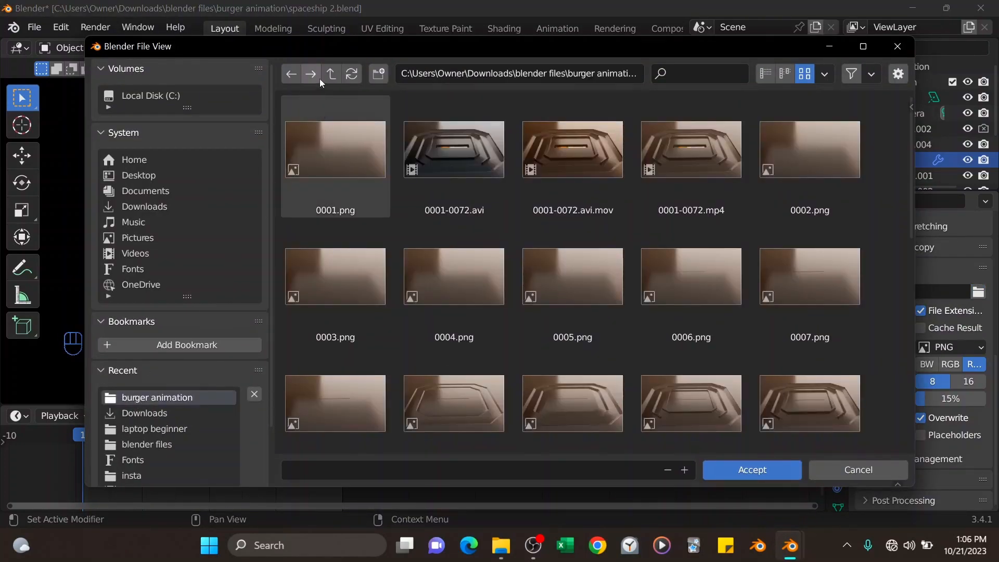
left_click(377, 78)
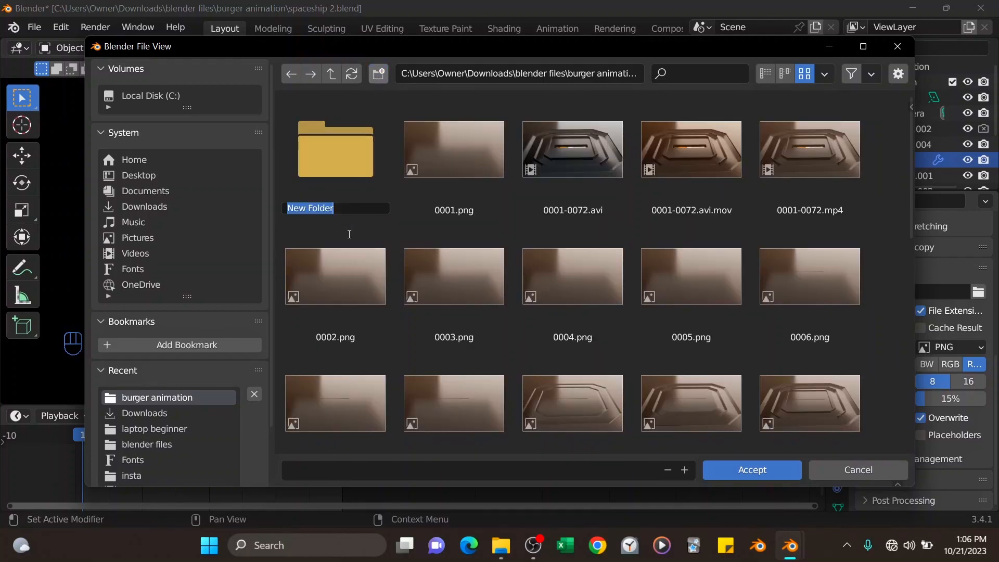
type("b")
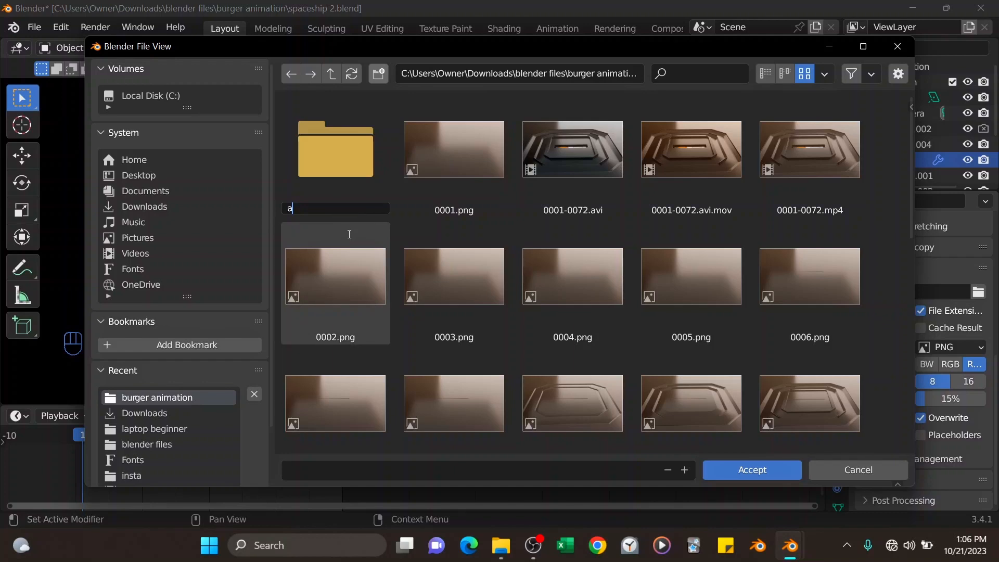
key("Return")
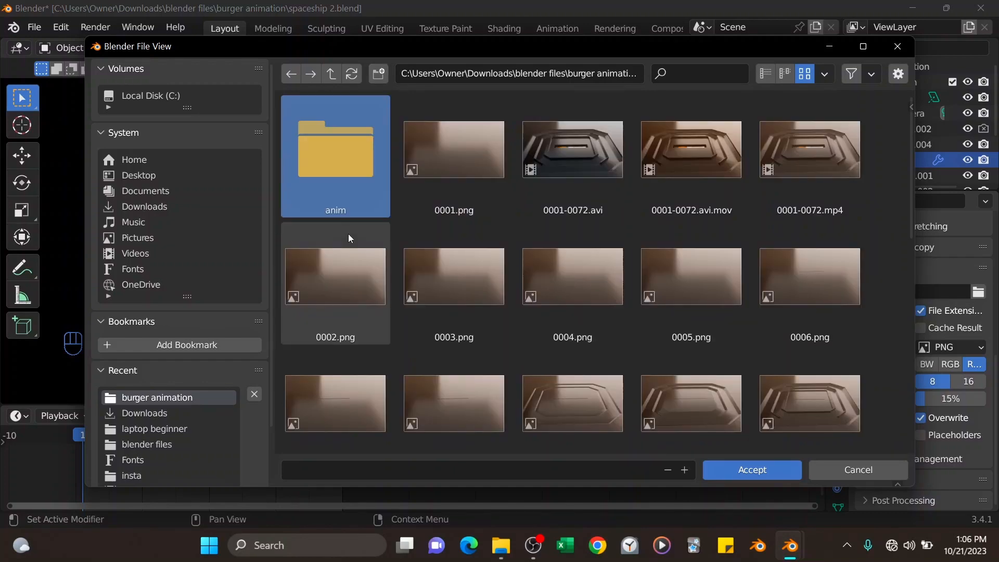
double_click(339, 169)
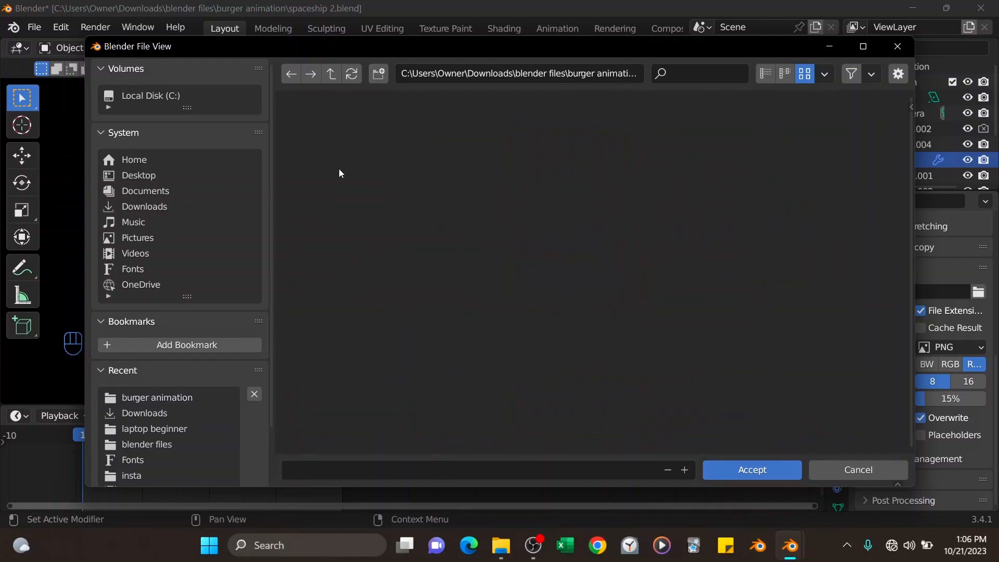
left_click(741, 471)
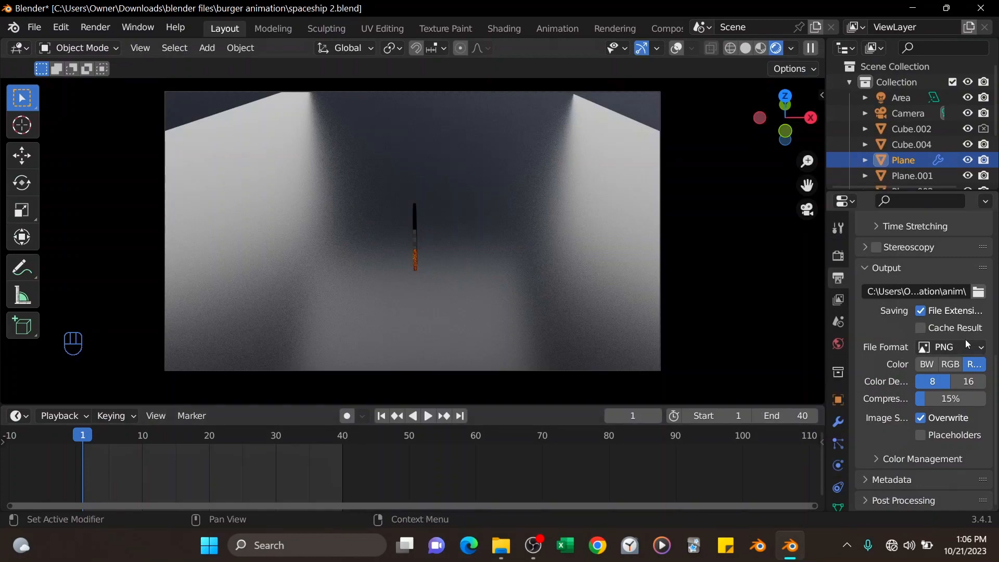
left_click(966, 339)
left_click(966, 340)
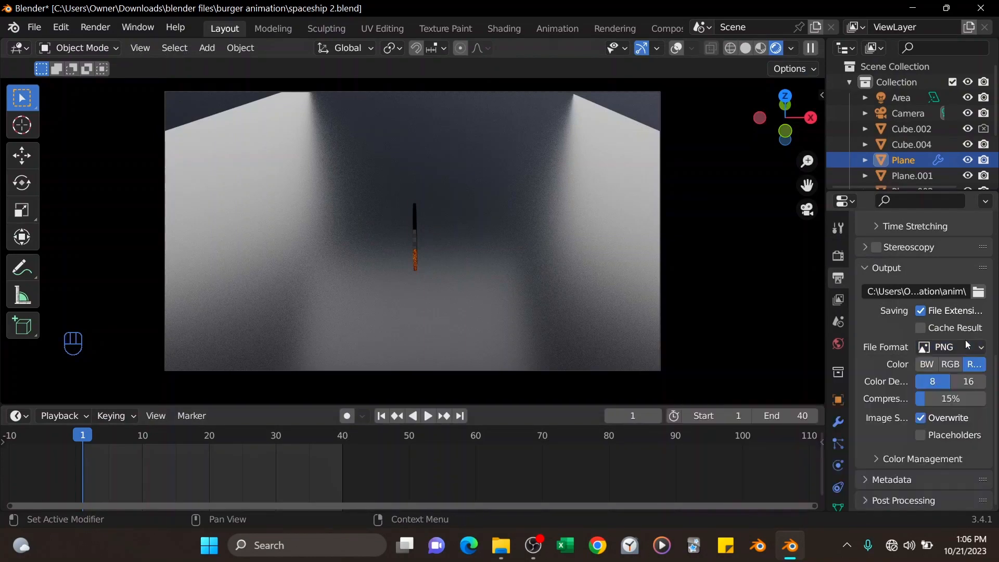